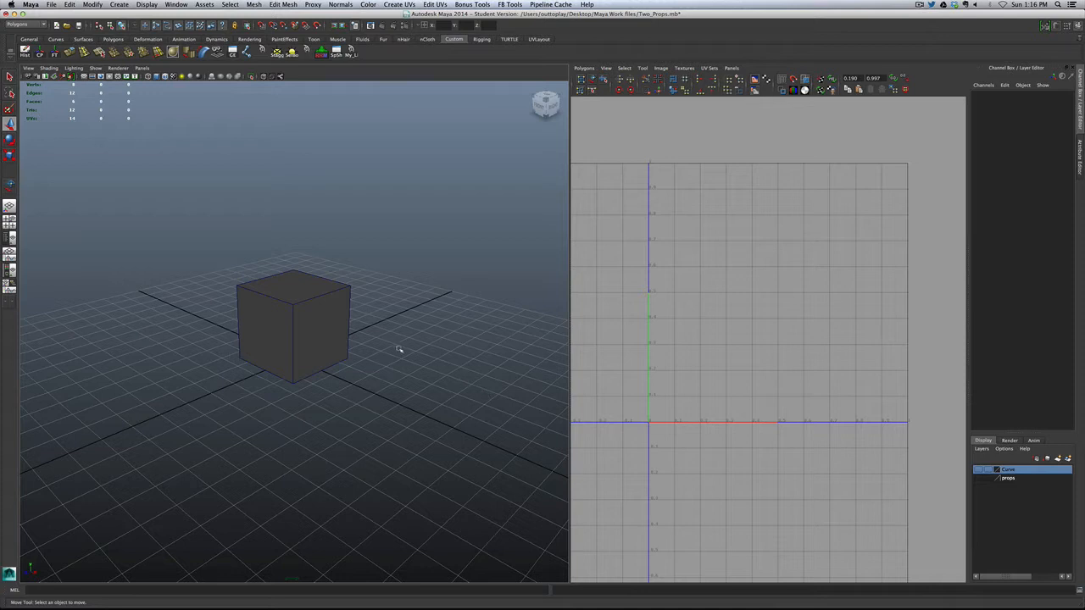
Step: Delete the existing cube and create a new polygon cube at the origin
click(272, 294)
key(Delete)
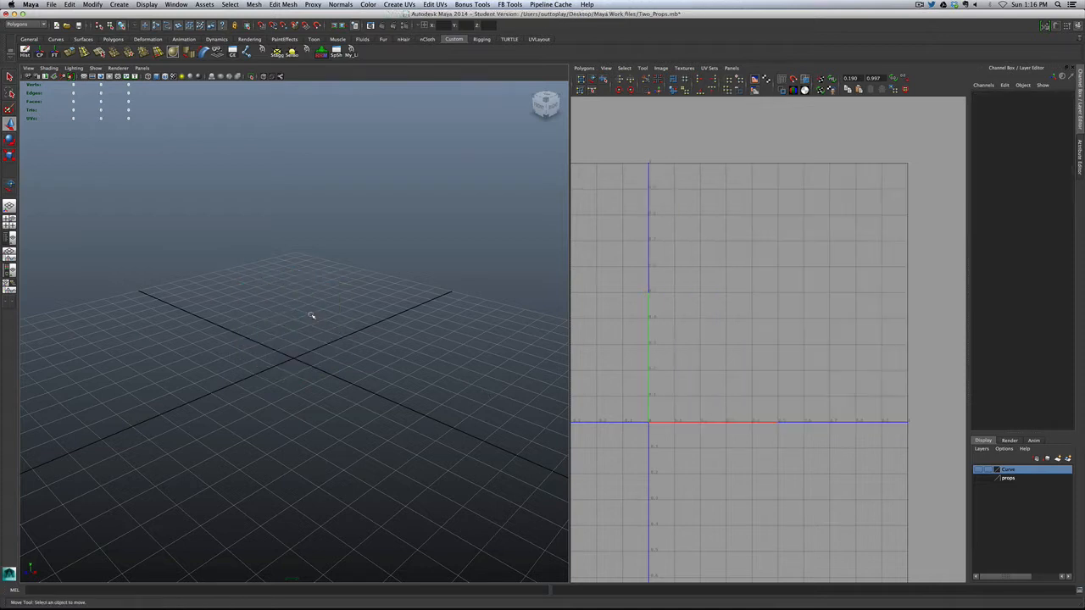
shift+right_drag(334, 320, 335, 341)
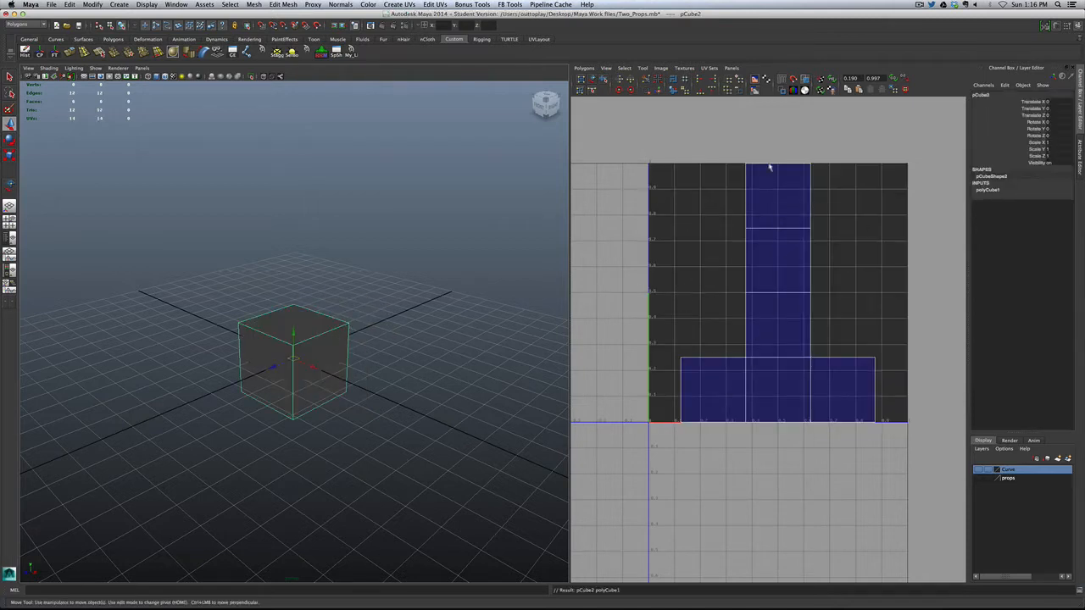
Step: Assign the existing lambert2 checker material to the new cube
click(360, 311)
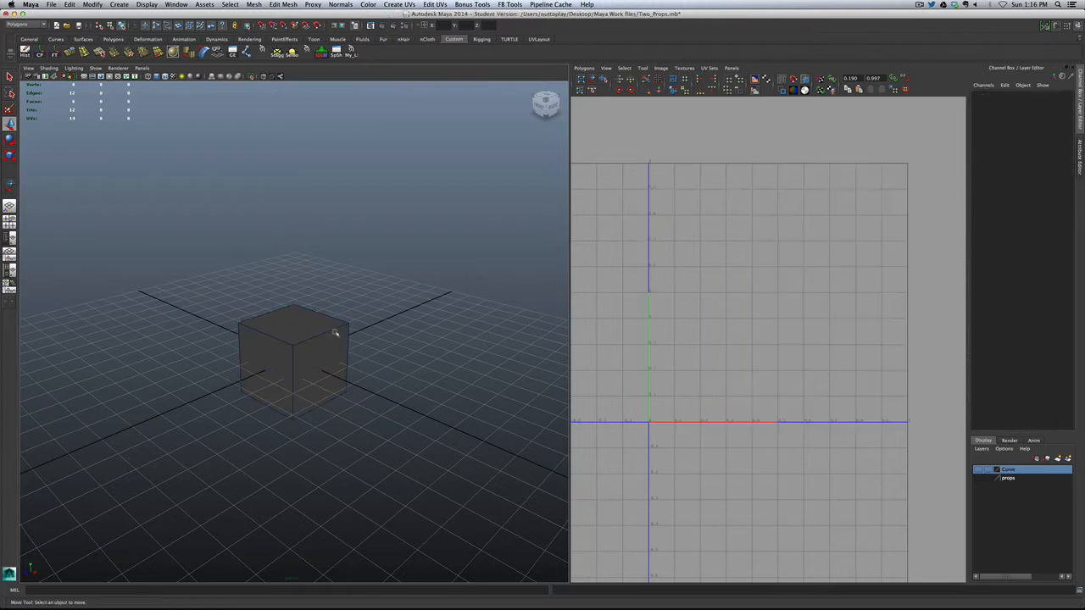
click(335, 334)
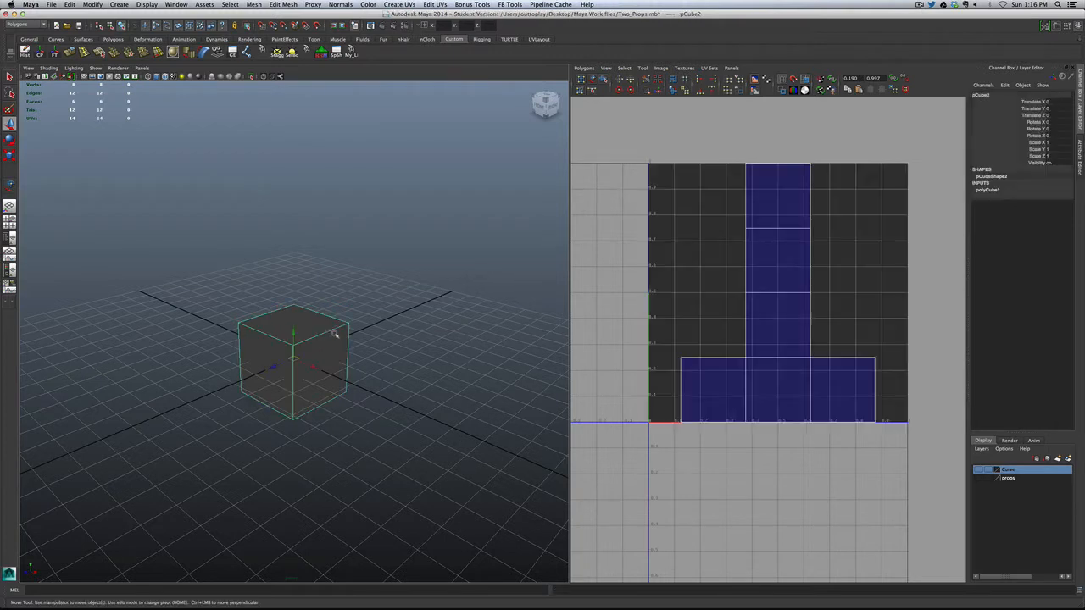
click(363, 307)
click(272, 336)
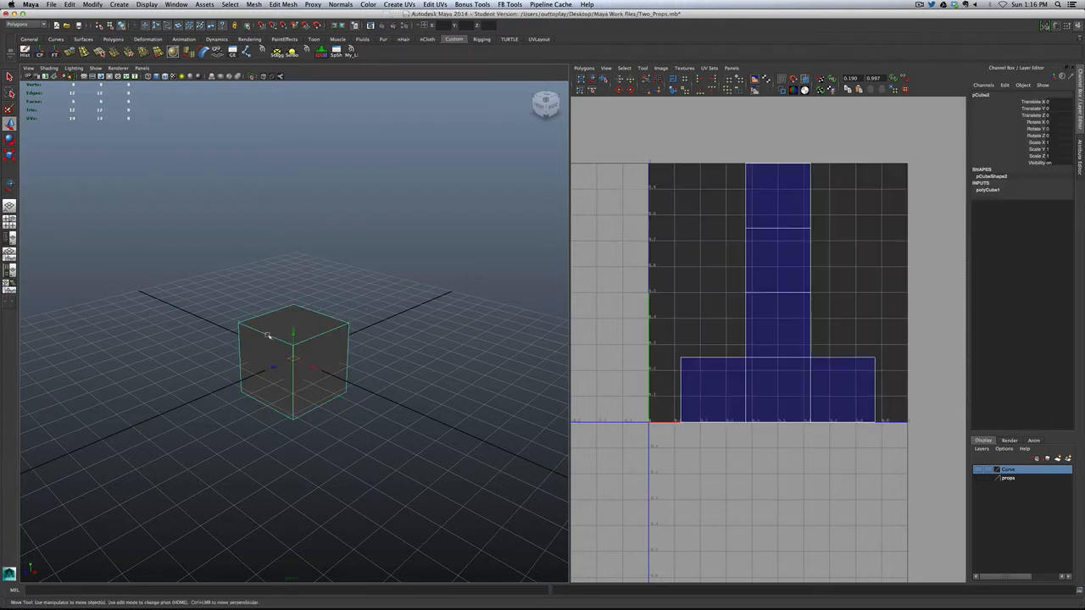
right_click(313, 324)
right_click(312, 417)
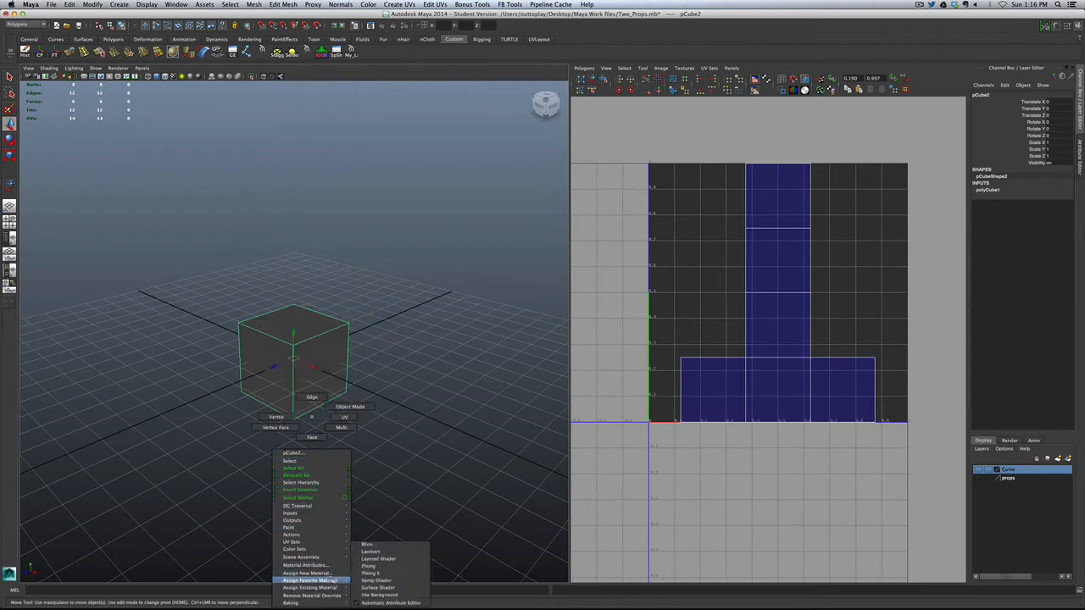
mouse_move(332, 588)
click(374, 595)
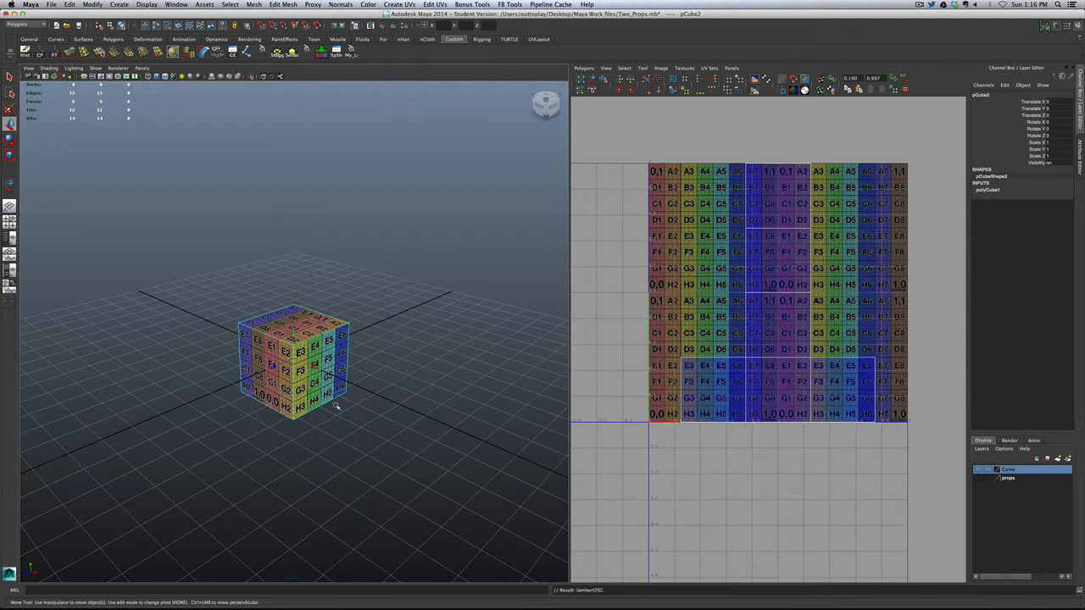
Step: Examine how the checker texture sits on the cube's faces from several angles
scroll(335, 406, up, 5)
alt+middle_drag(306, 397, 322, 343)
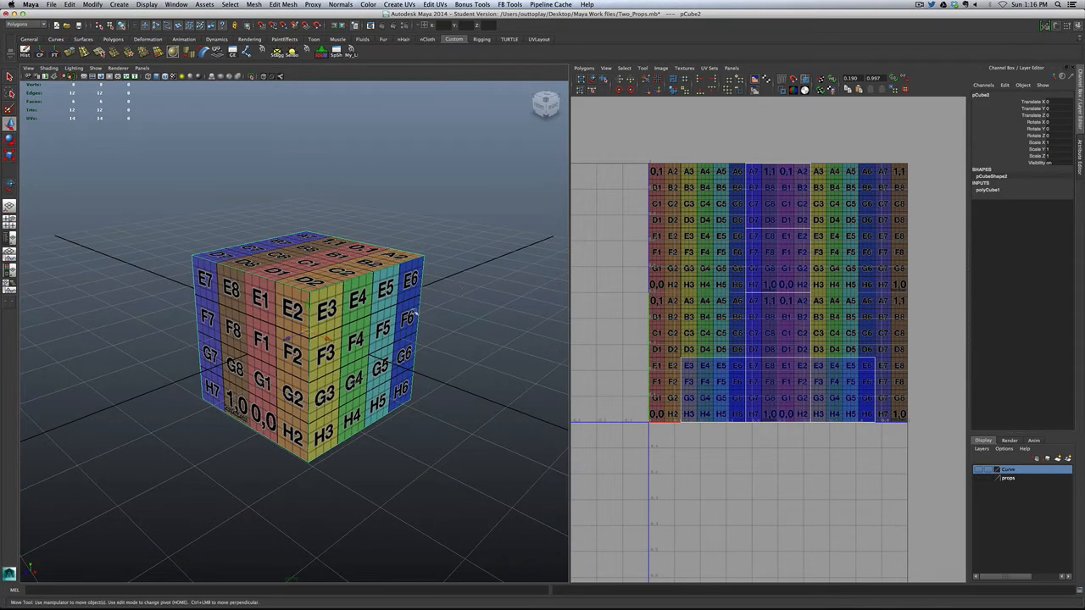
mouse_move(423, 277)
alt+mouse_down()
mouse_move(398, 293)
mouse_move(428, 306)
mouse_move(415, 282)
alt+mouse_up()
scroll(416, 282, up, 2)
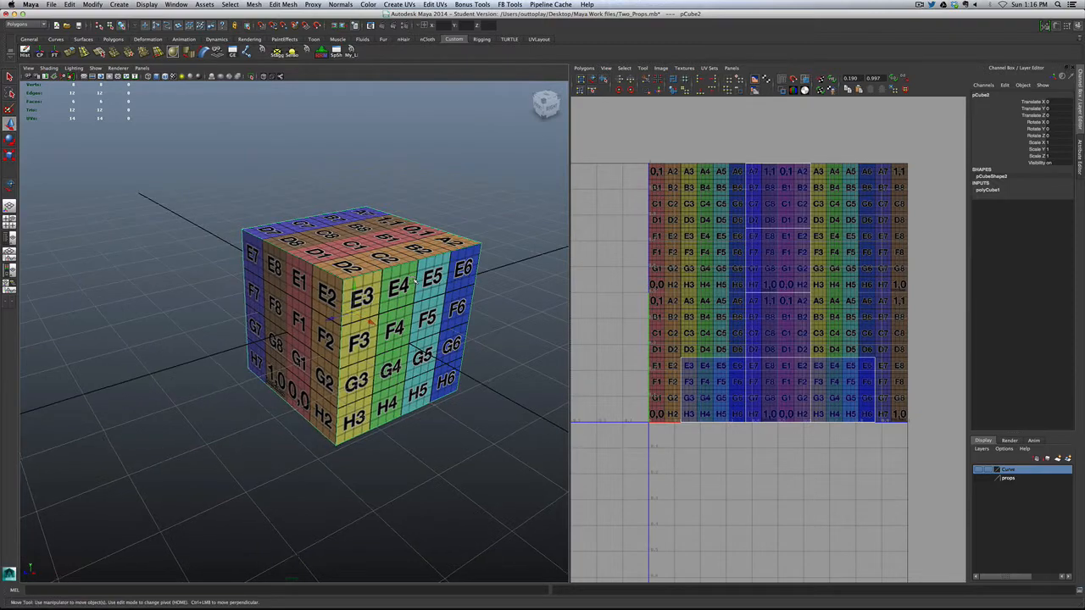
alt+middle_drag(416, 281, 353, 303)
scroll(353, 303, down, 6)
alt+drag(354, 303, 385, 283)
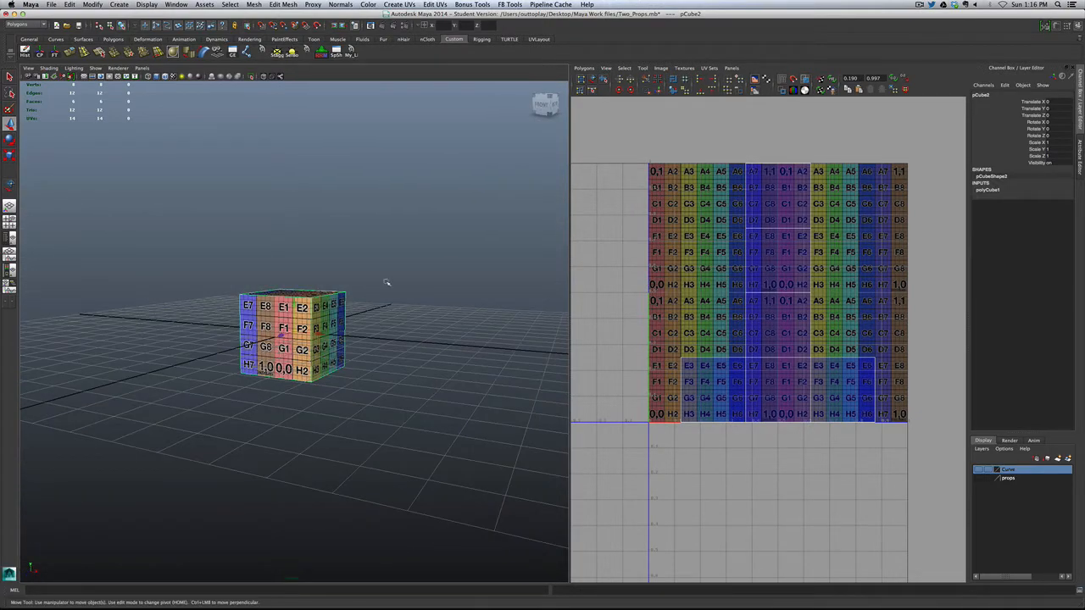
Step: Delete the checkered cube and create a new polygon cube with Create UVs turned off
click(385, 282)
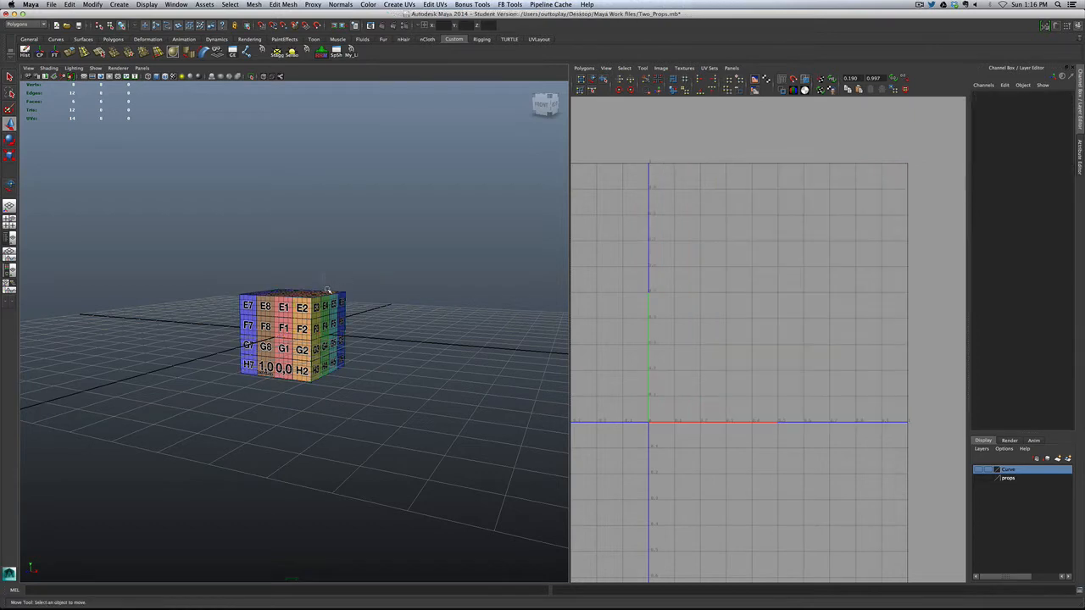
click(330, 291)
key(Delete)
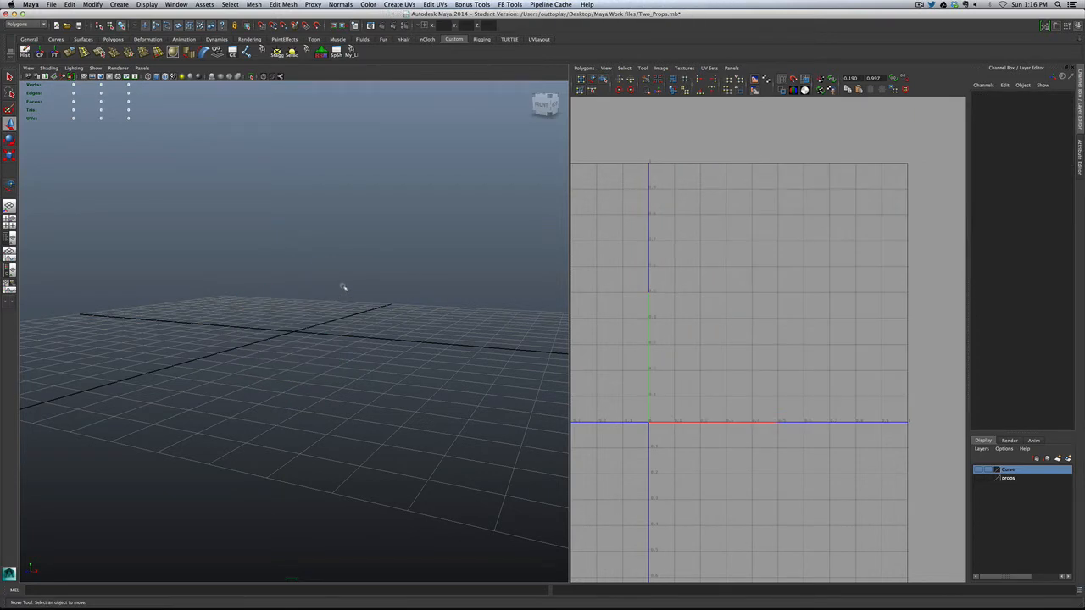
shift+right_drag(343, 286, 361, 305)
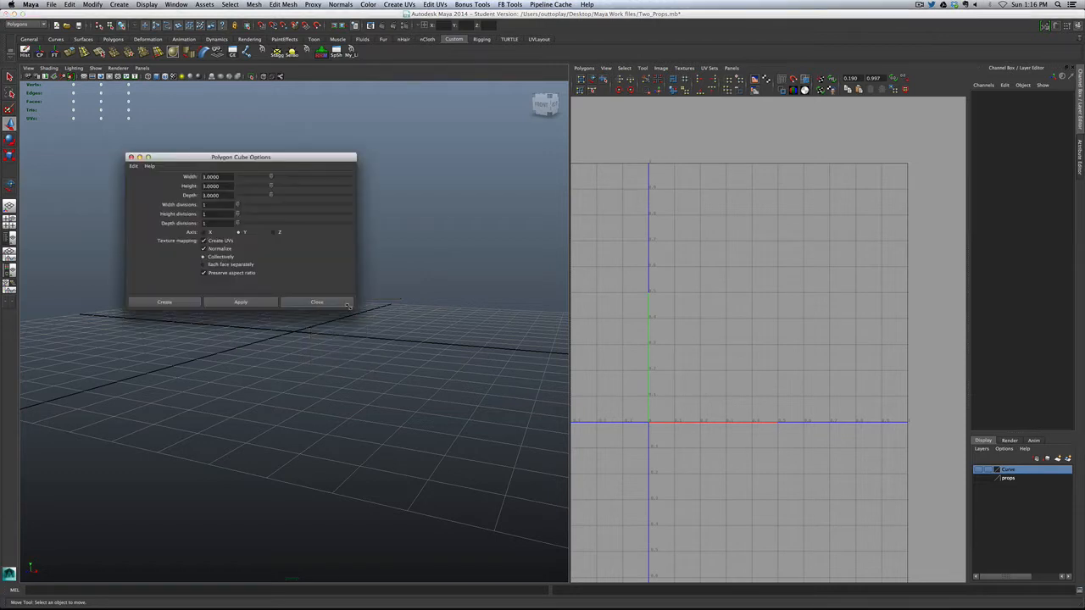
click(219, 242)
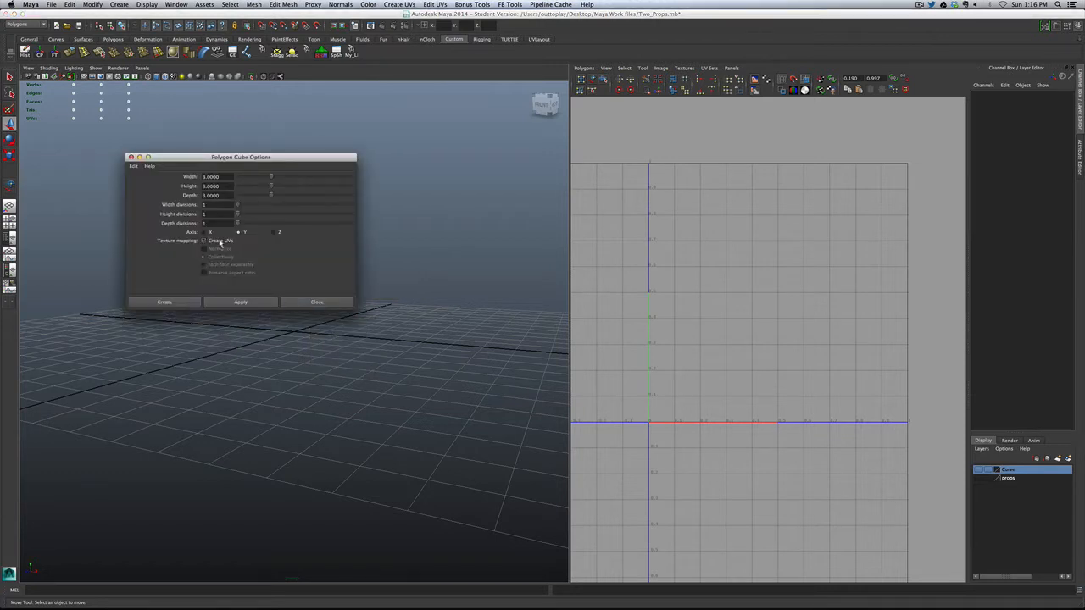
click(222, 303)
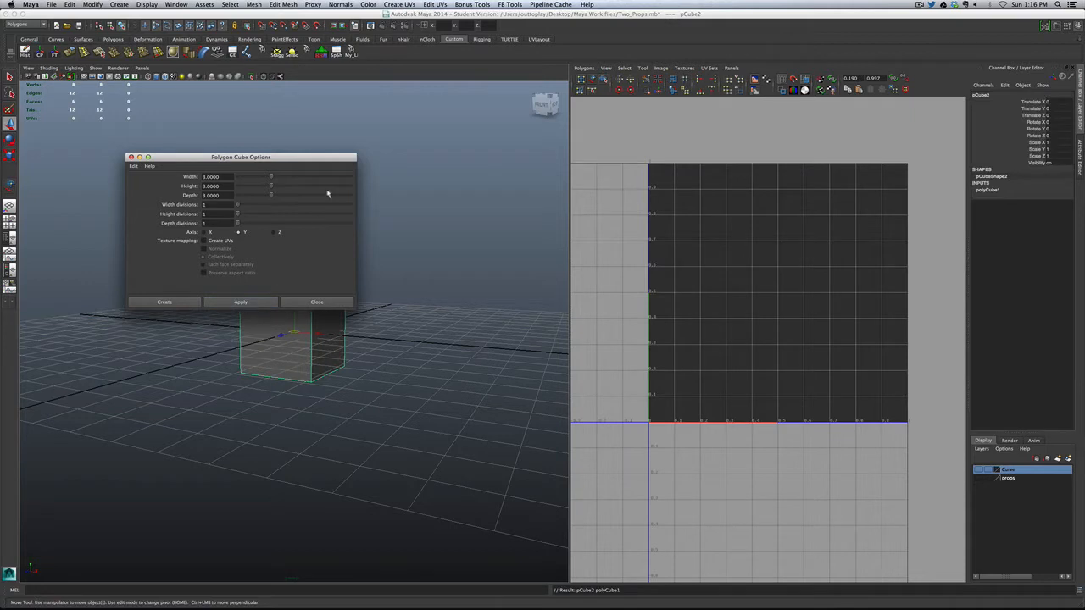
click(131, 157)
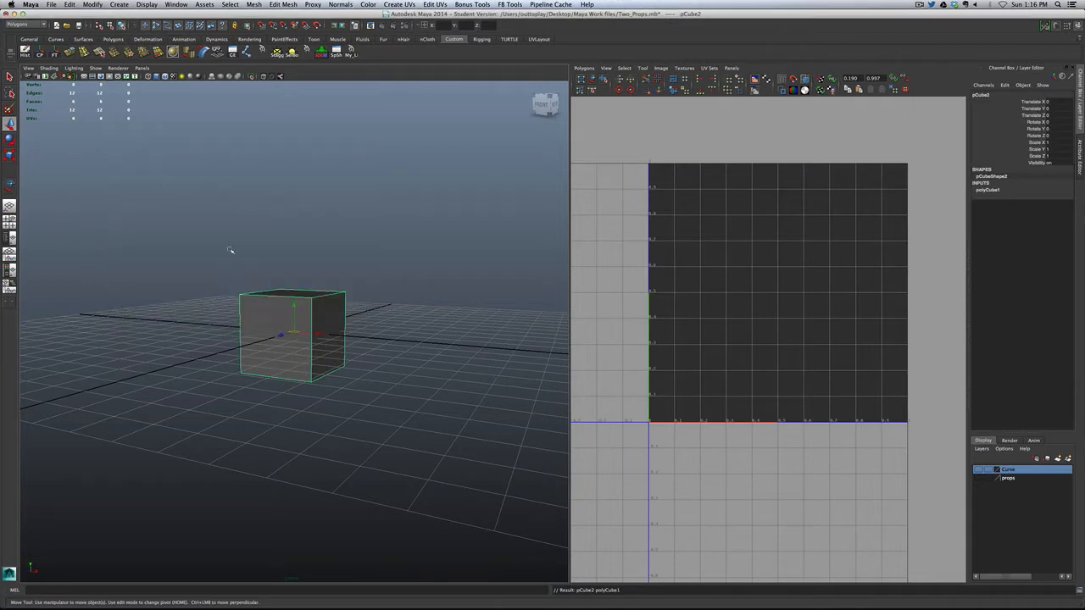
Step: Assign the existing lambert2 material to the cube without UVs and raise it about 1 unit in Y
right_click(246, 303)
mouse_move(272, 474)
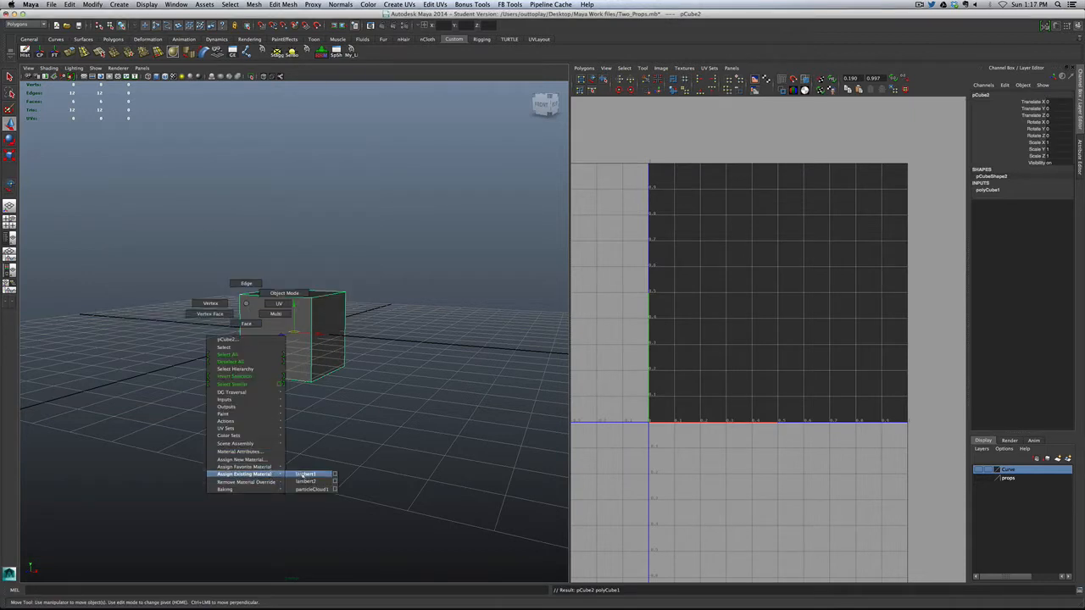
click(306, 482)
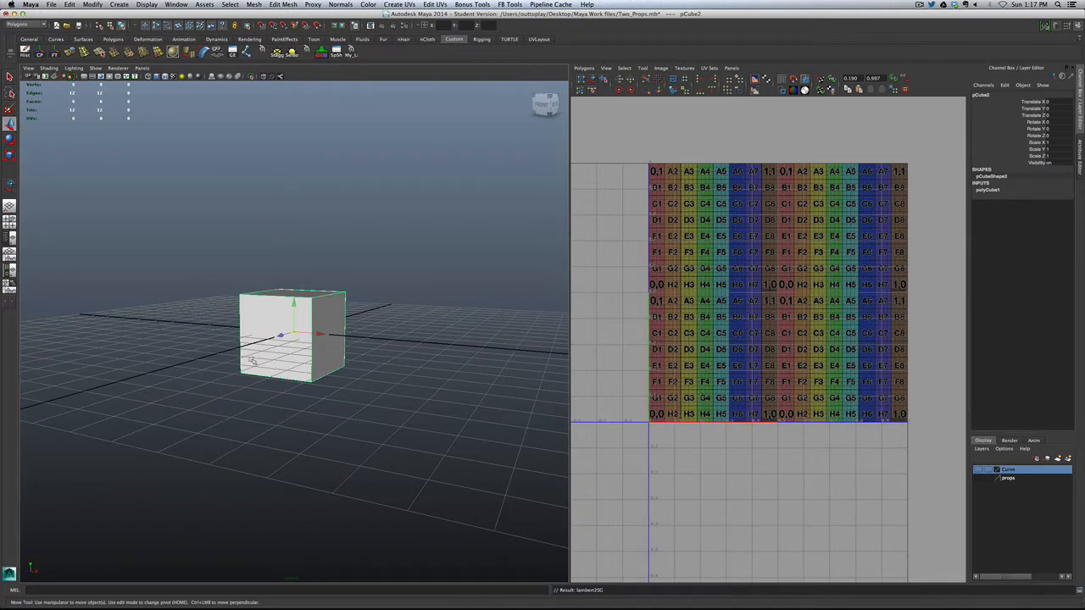
alt+drag(277, 338, 293, 256)
scroll(291, 346, up, 5)
scroll(407, 407, down, 5)
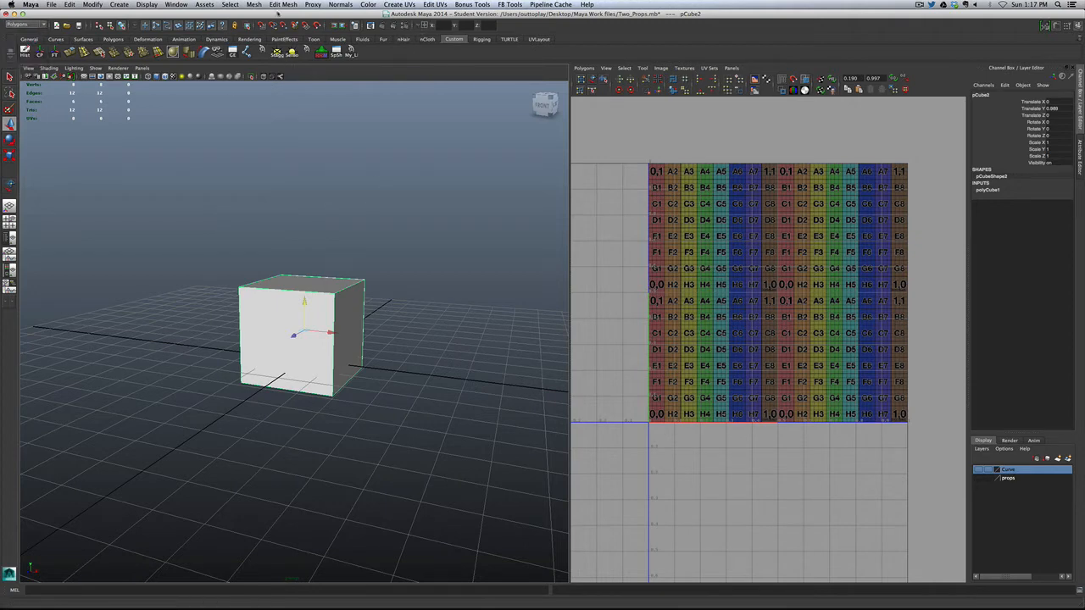
Step: Reset the Automatic Mapping options to their defaults and apply the six-plane projection to the cube
click(401, 4)
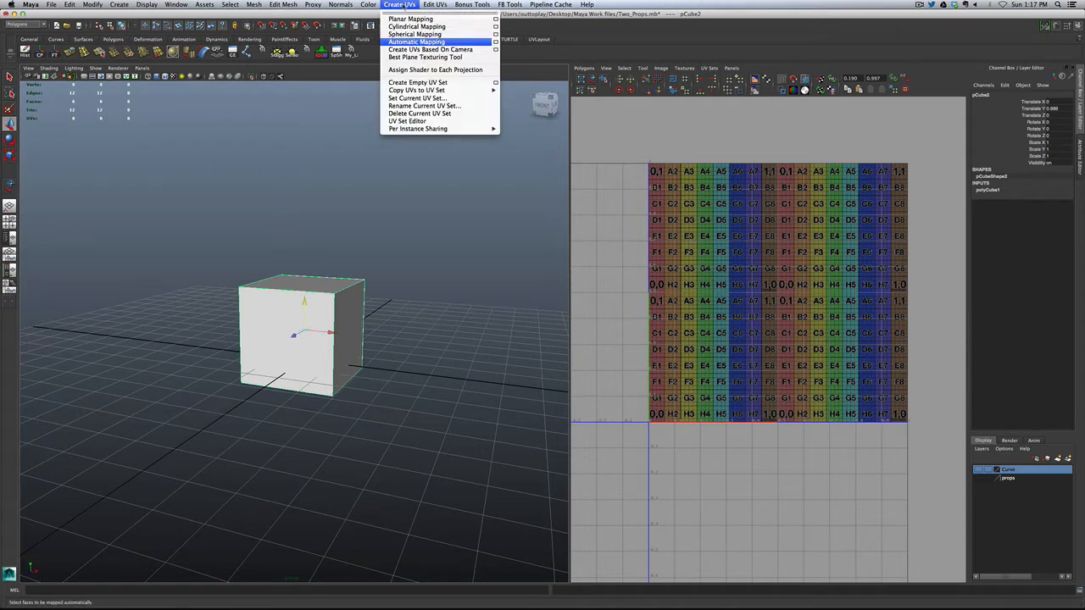
mouse_move(431, 4)
click(496, 41)
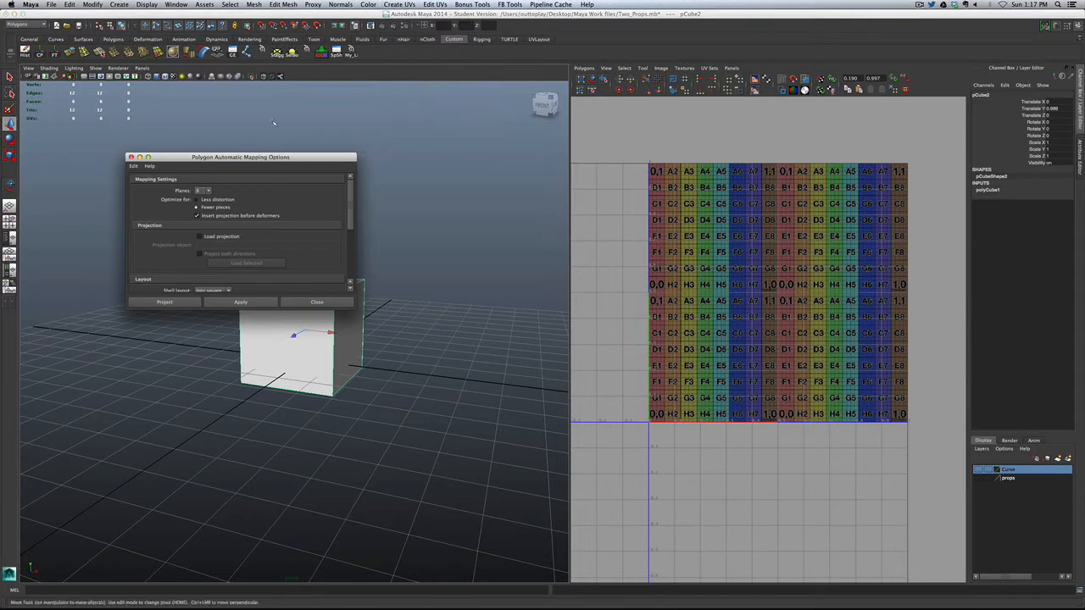
drag(271, 157, 513, 148)
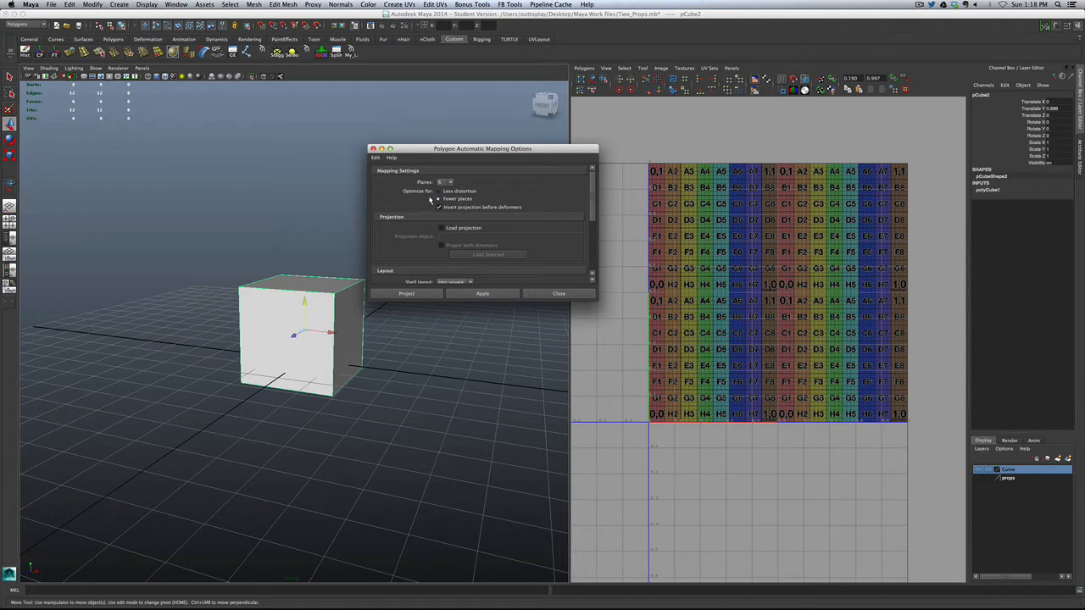
click(376, 158)
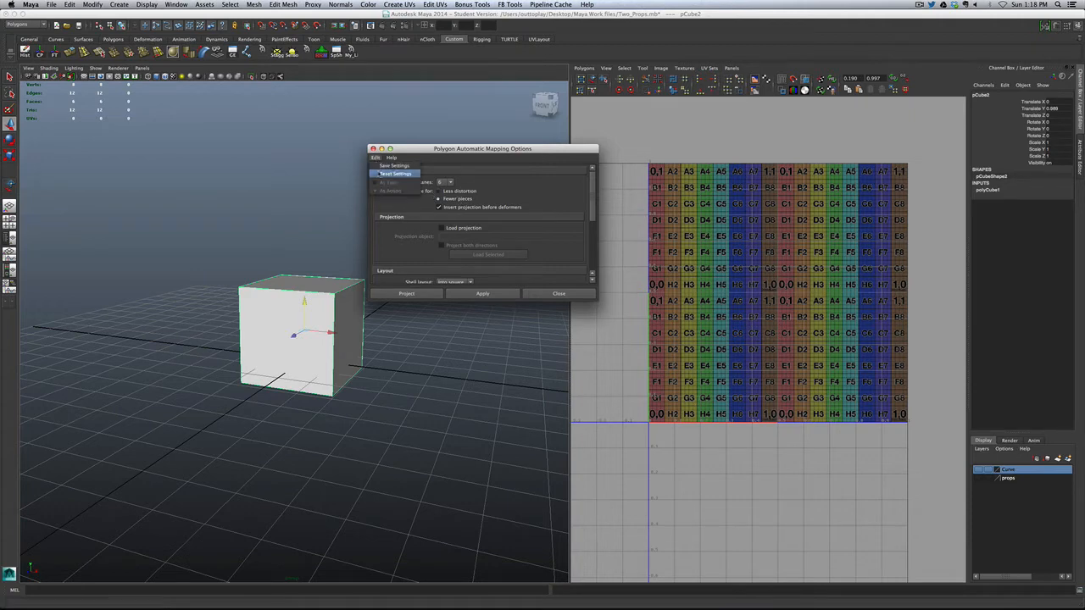
click(392, 174)
drag(469, 160, 484, 145)
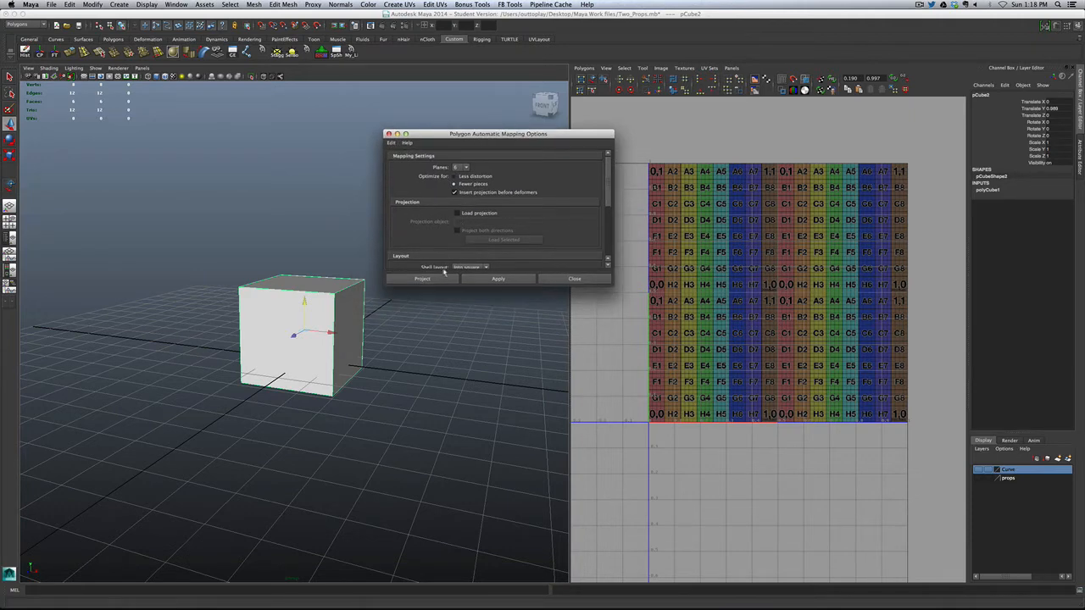
click(499, 280)
Step: Examine the projection planes and checker texture on the automatically mapped cube, then close the mapping options and deselect it
alt+drag(373, 326, 229, 324)
scroll(308, 327, up, 8)
scroll(297, 308, down, 8)
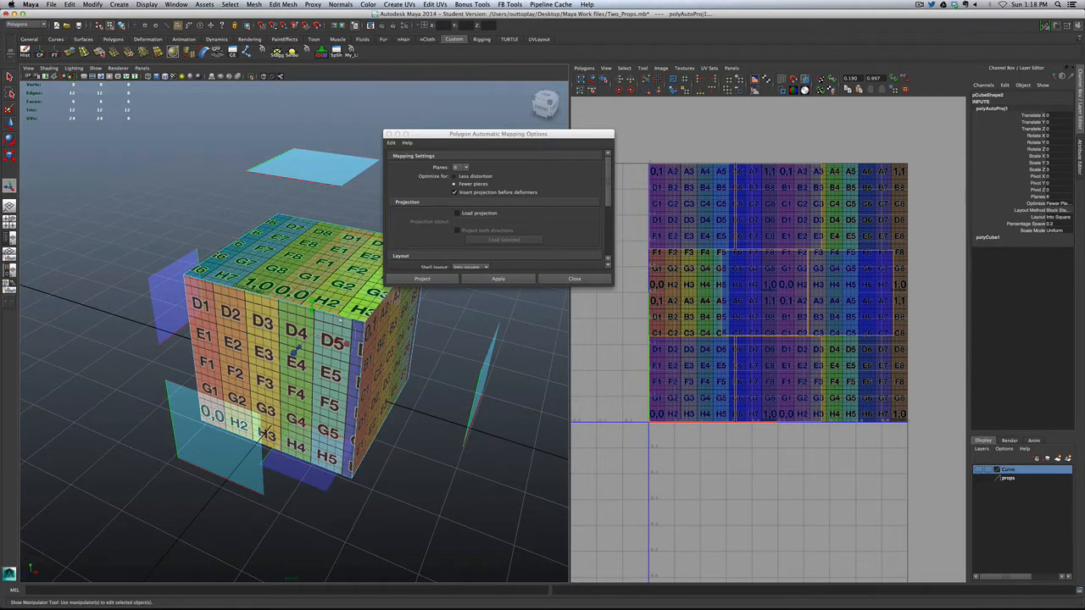
scroll(288, 351, down, 5)
scroll(288, 353, up, 3)
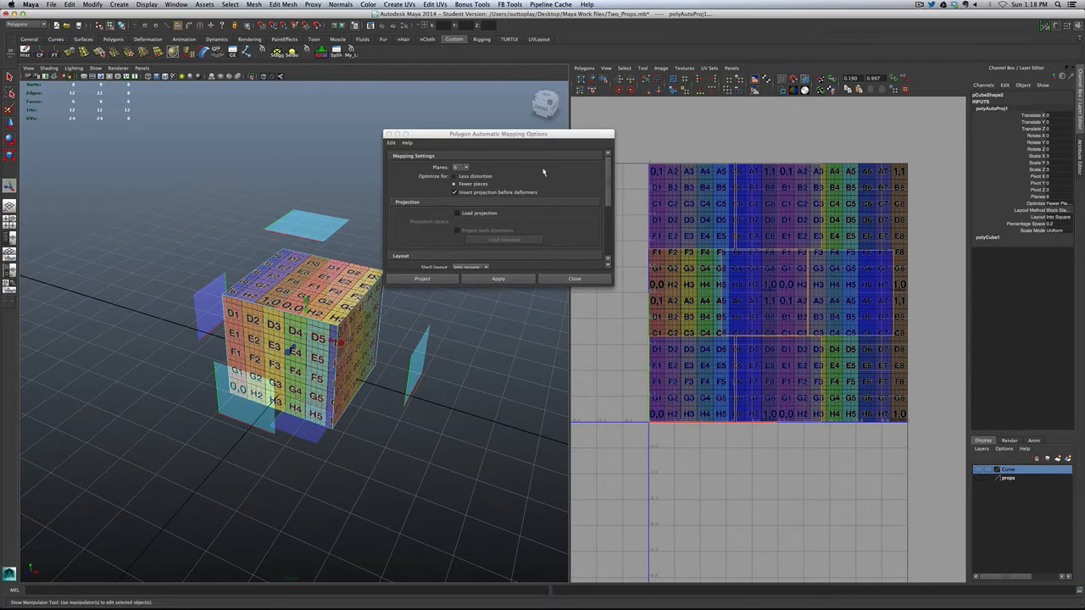
click(574, 279)
click(450, 341)
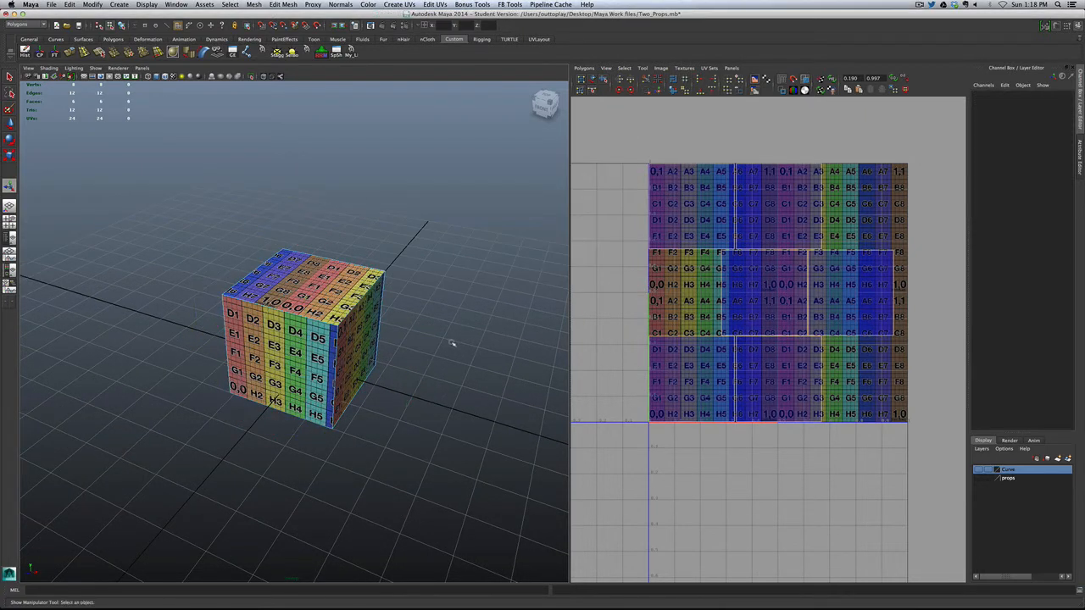
Step: Move the automatically mapped cube away from the origin along negative X and deselect it
click(352, 329)
right_drag(352, 340, 388, 329)
click(336, 346)
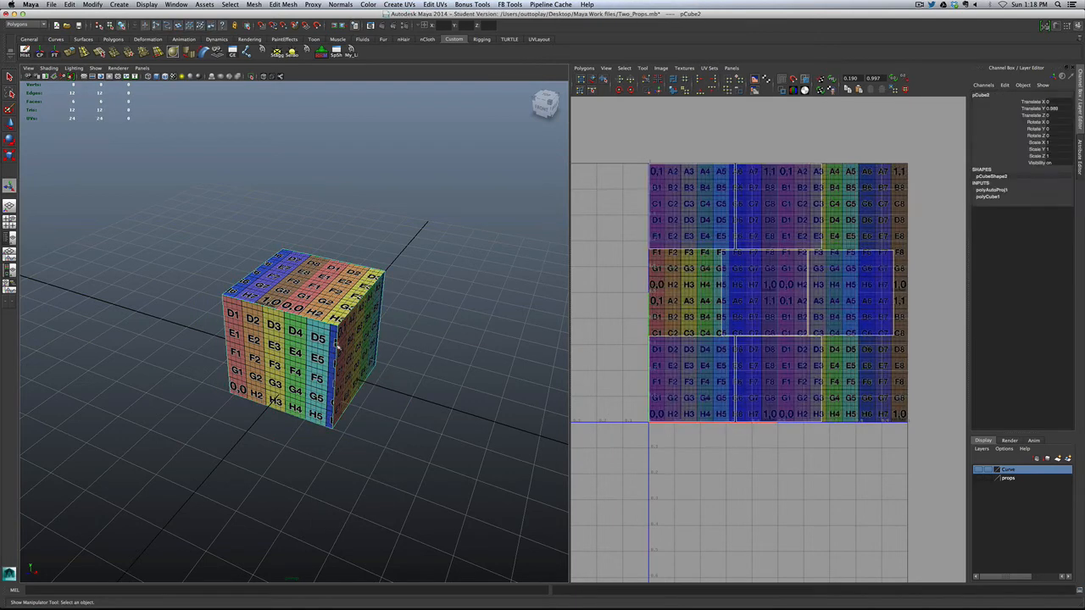
key(w)
drag(326, 340, 175, 310)
click(341, 387)
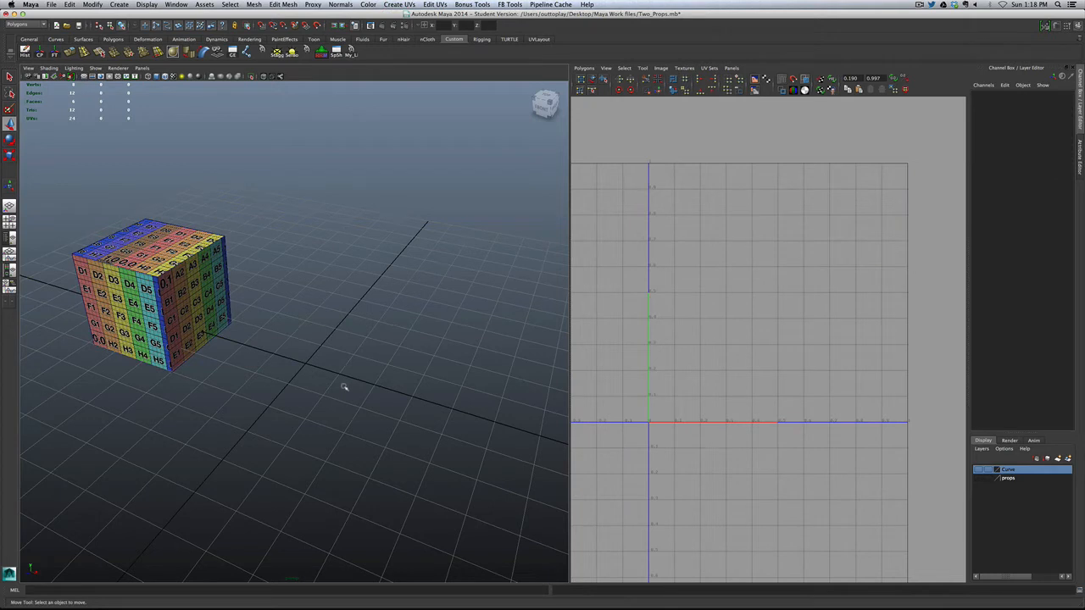
shift+right_drag(344, 388, 346, 395)
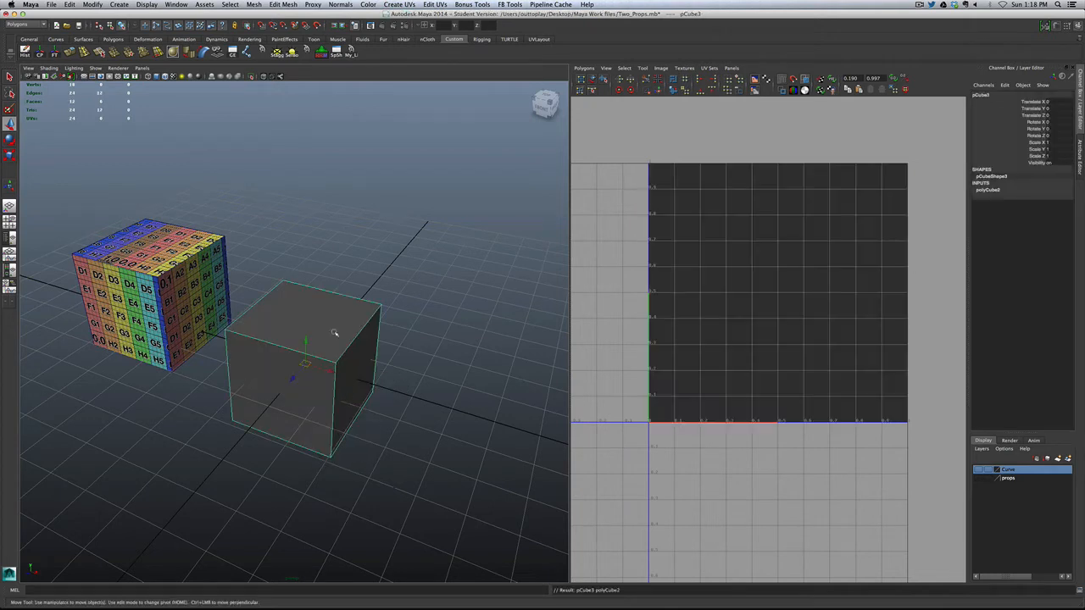
right_drag(335, 333, 412, 512)
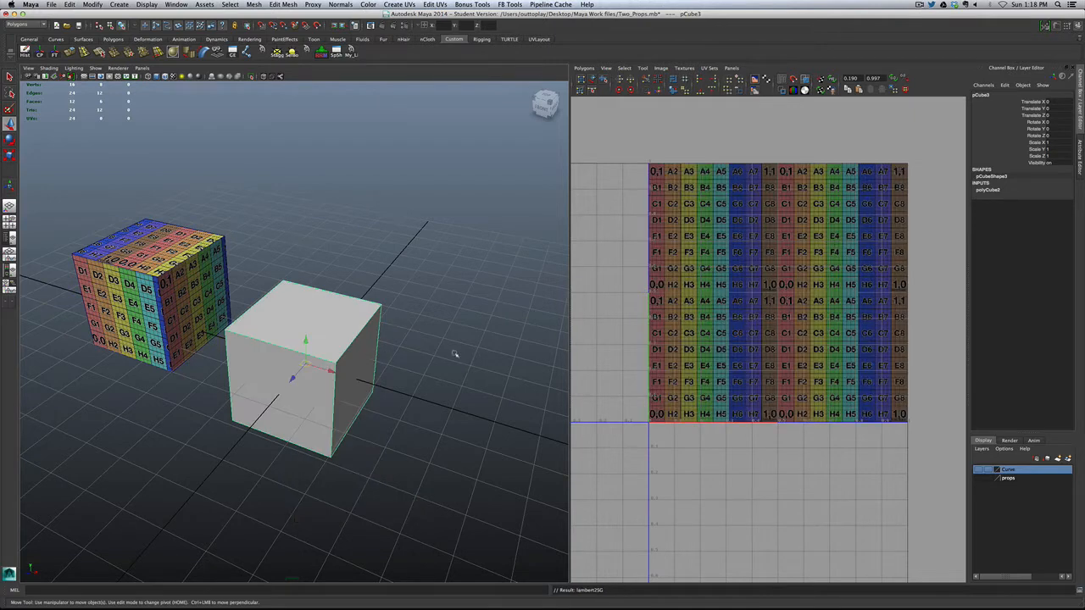
click(379, 281)
click(361, 310)
key(Delete)
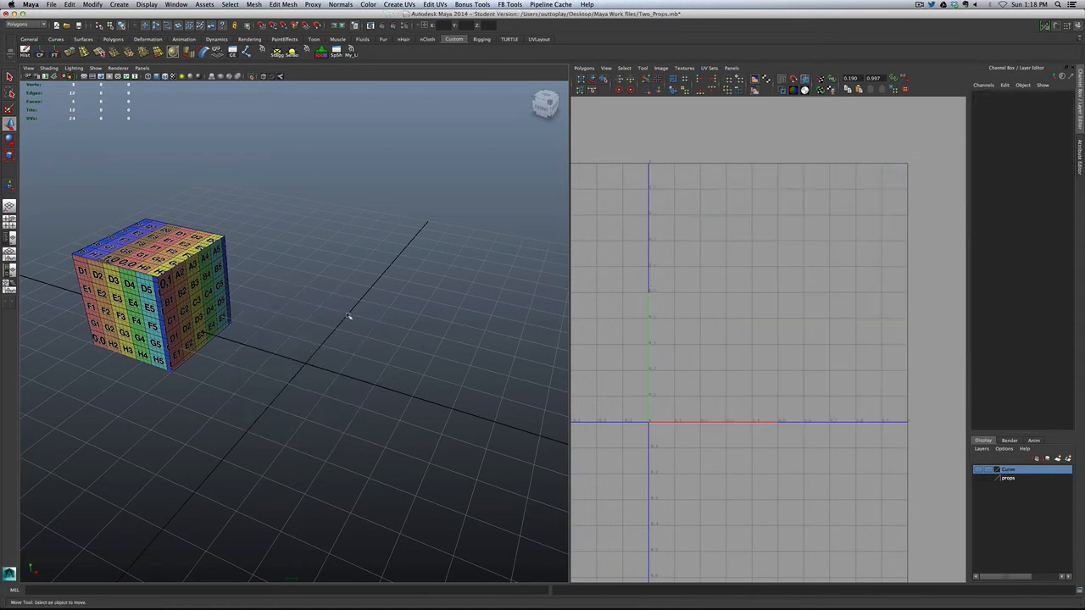
Step: Create a second polygon cube at the origin with Create UVs turned on and assign it the existing lambert2 material
shift+right_drag(346, 332, 363, 357)
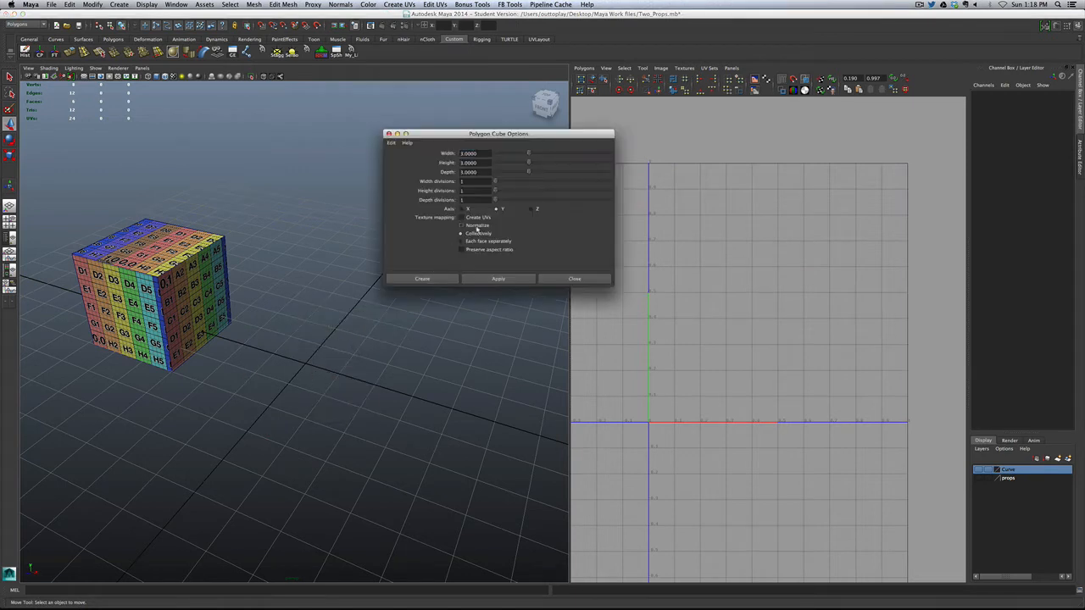
click(479, 219)
click(498, 279)
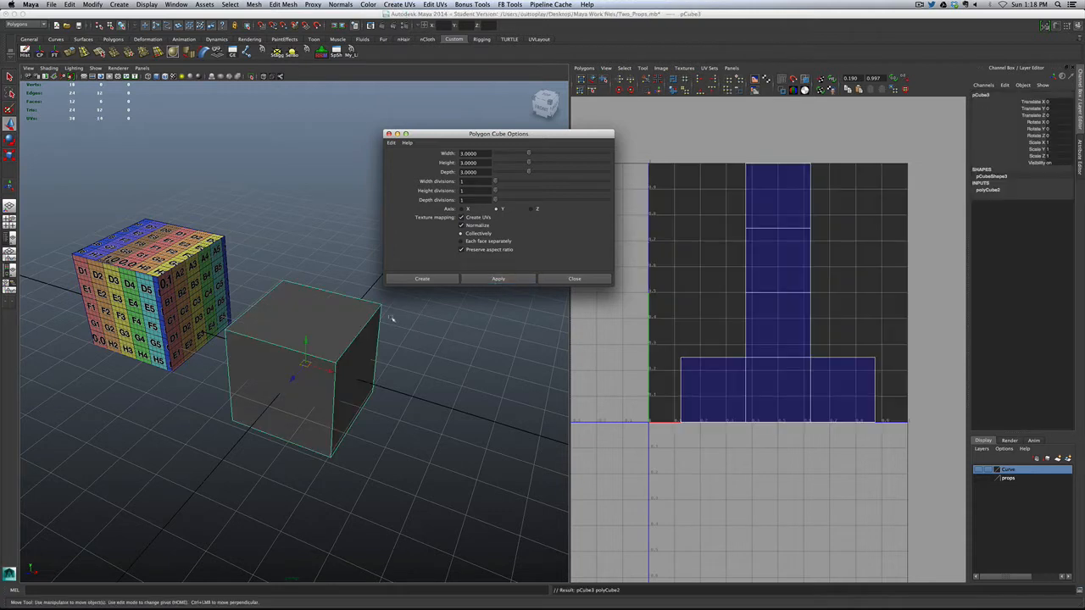
click(564, 280)
right_drag(337, 322, 396, 498)
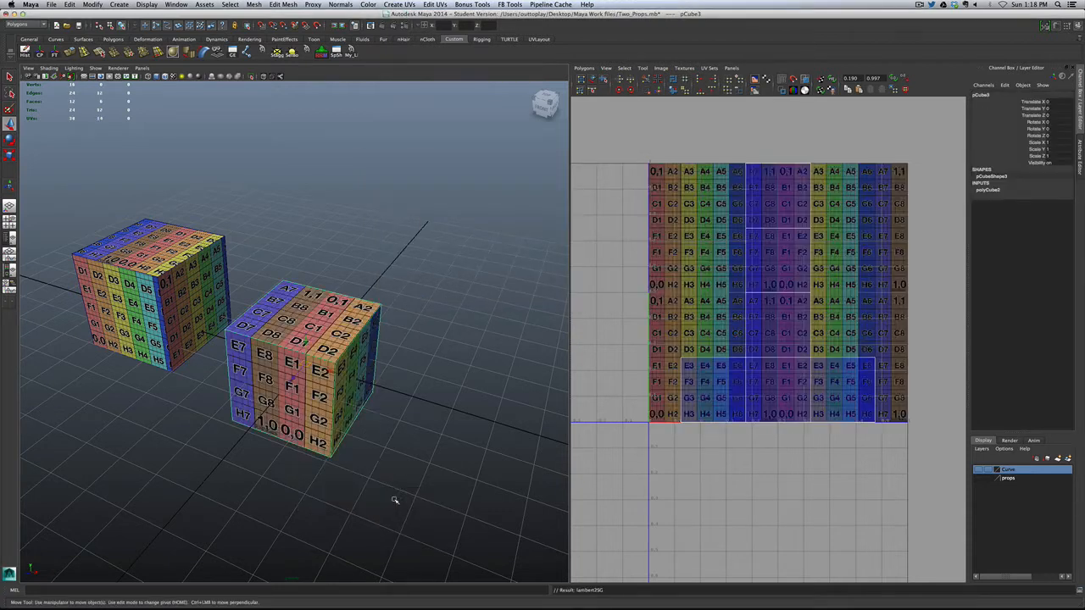
Step: Compare the UV layouts and checker alignment of the automatically mapped cube and the default-mapped cube, ending with the automatically mapped one
scroll(436, 374, down, 3)
scroll(436, 374, up, 3)
mouse_move(402, 387)
alt+mouse_down()
mouse_move(426, 375)
mouse_move(381, 392)
mouse_move(394, 392)
alt+mouse_up()
click(183, 315)
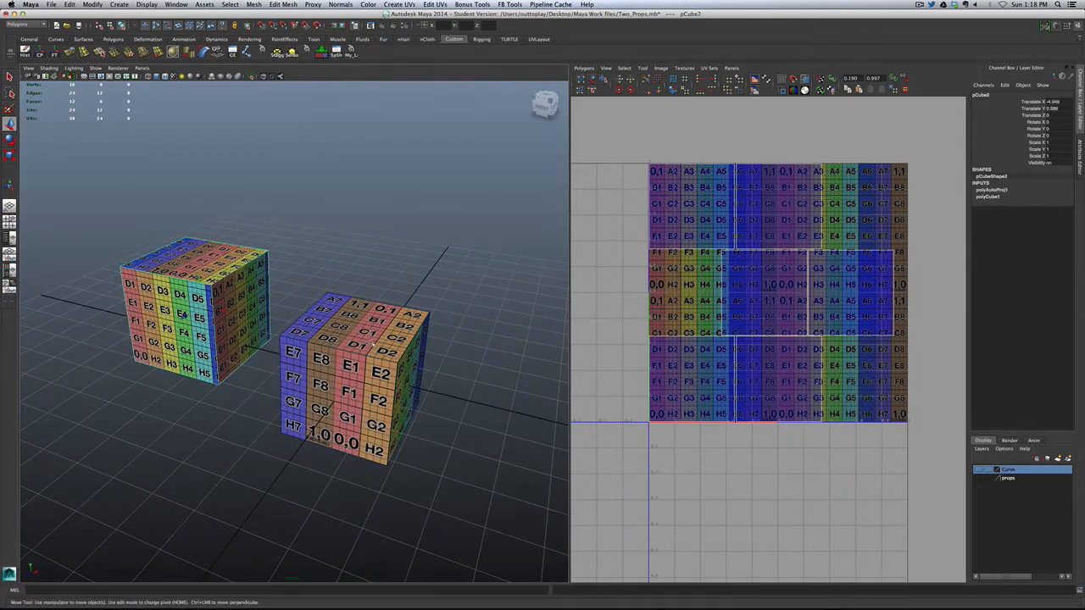
click(354, 345)
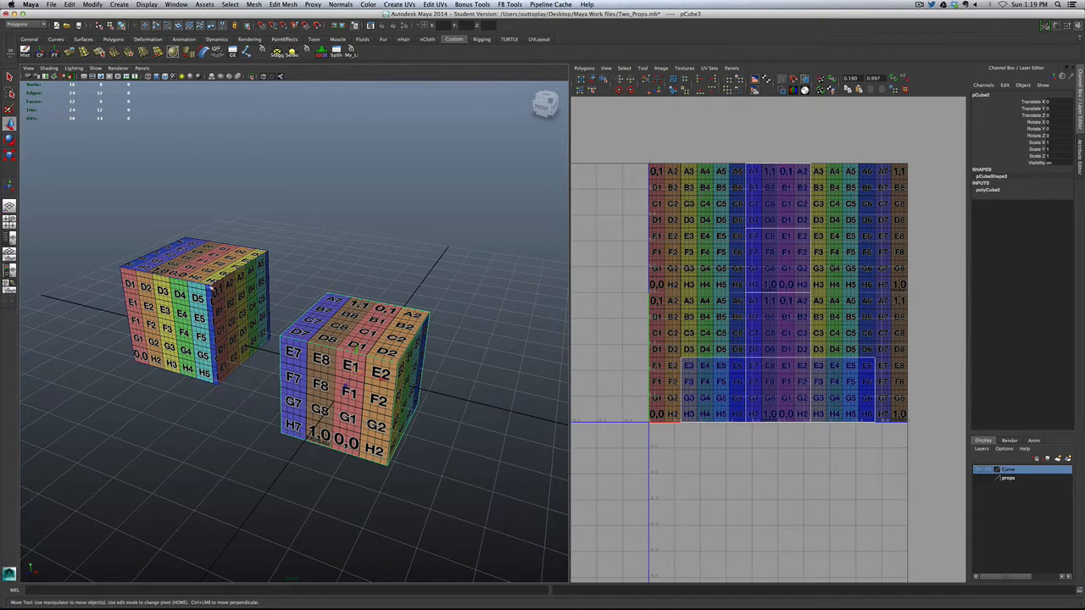
click(218, 296)
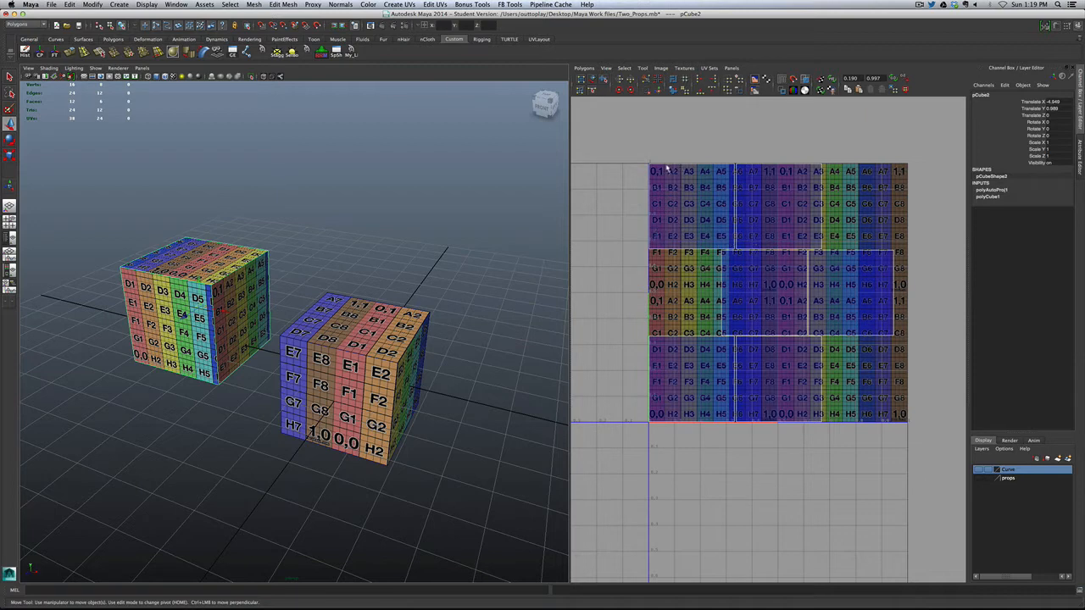
scroll(241, 304, up, 3)
alt+middle_drag(224, 325, 332, 315)
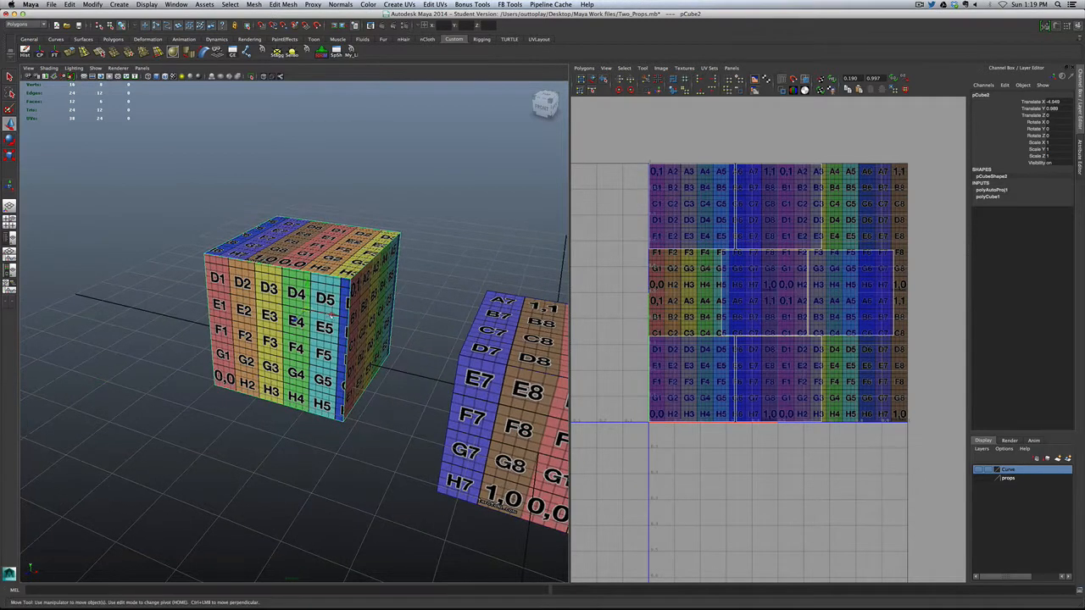
alt+drag(320, 314, 375, 309)
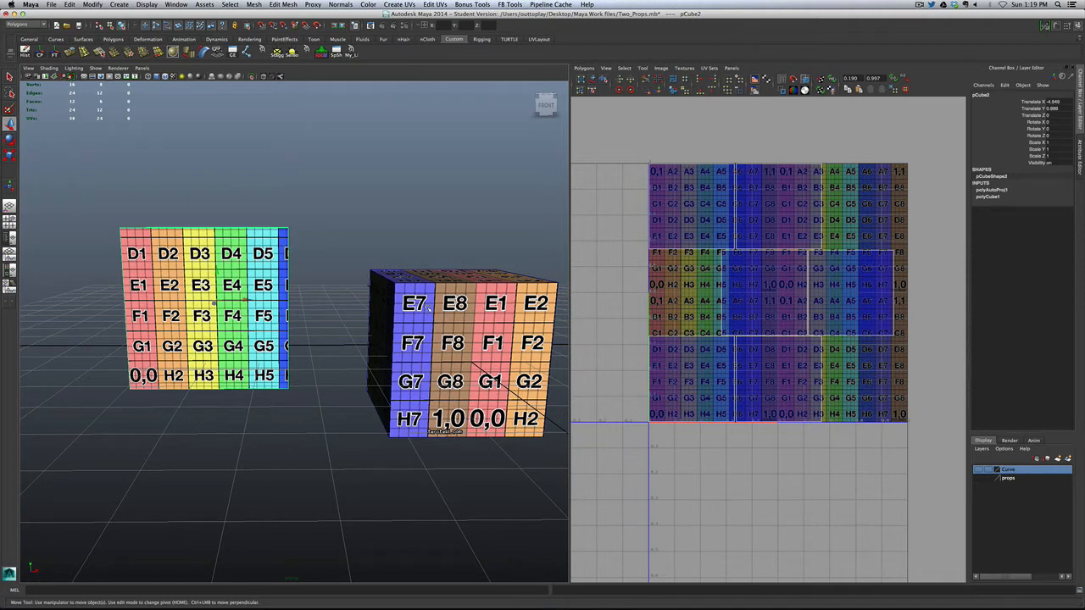
click(492, 313)
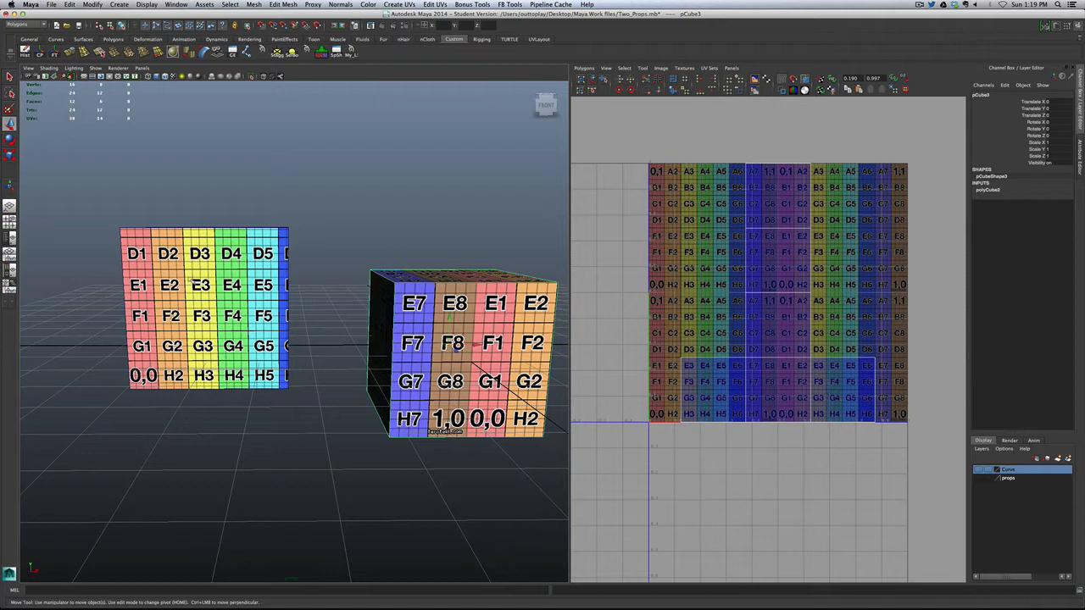
click(657, 348)
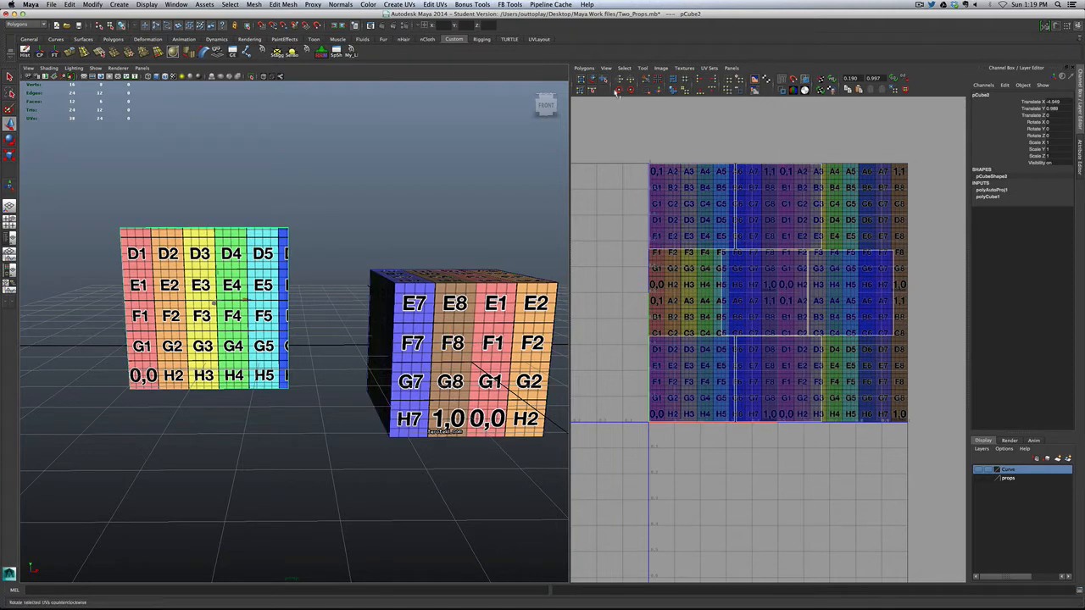
Step: Use the Move UV Shell tool to shift the automatically mapped cube's upper-left shell partly beyond the left edge of the 0–1 space
click(592, 79)
click(596, 124)
click(688, 204)
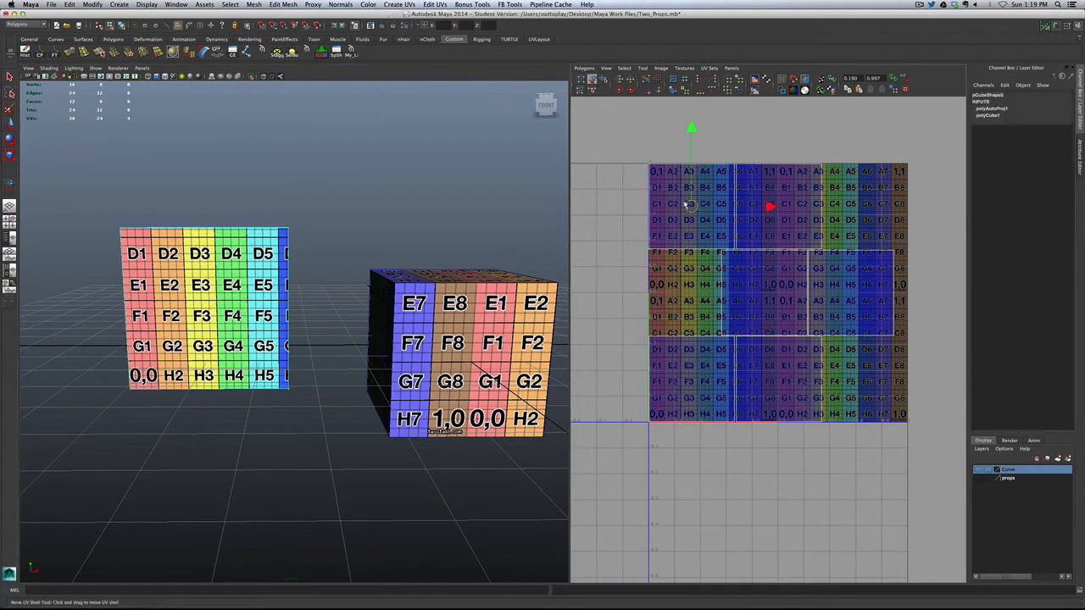
drag(688, 205, 659, 204)
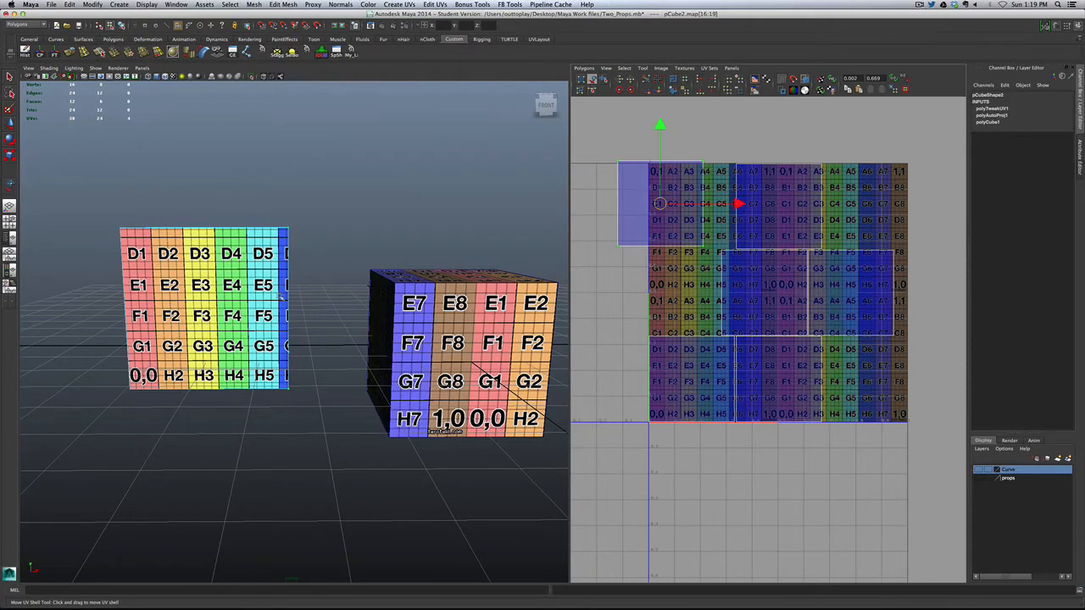
alt+drag(263, 267, 399, 294)
scroll(400, 293, down, 3)
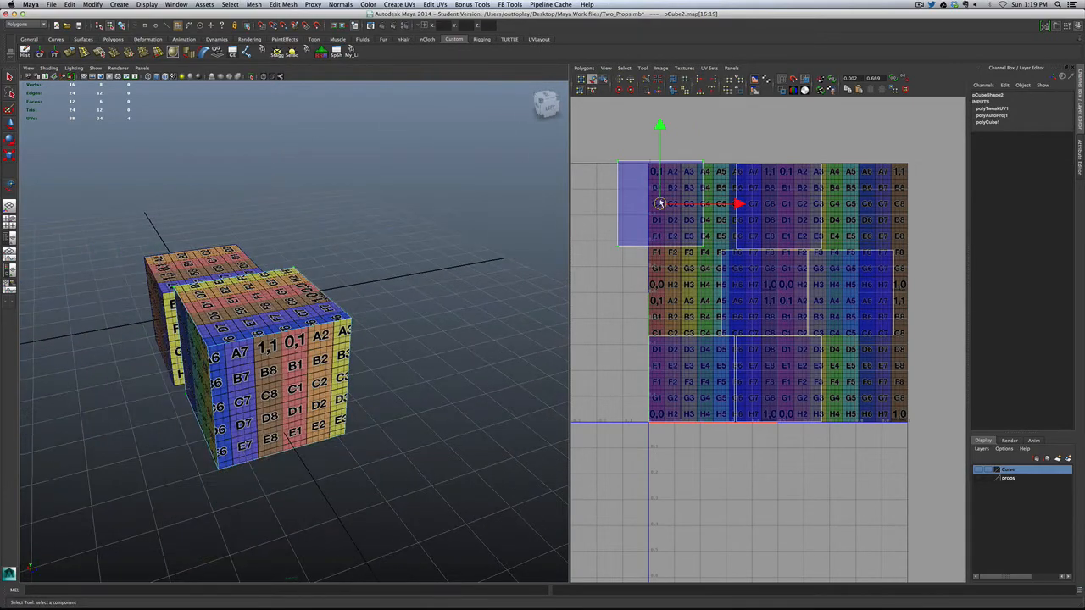
Step: Nudge the same UV shell partway back to the right while checking the checker texture on the matching cube face
drag(661, 204, 671, 205)
alt+drag(303, 320, 390, 273)
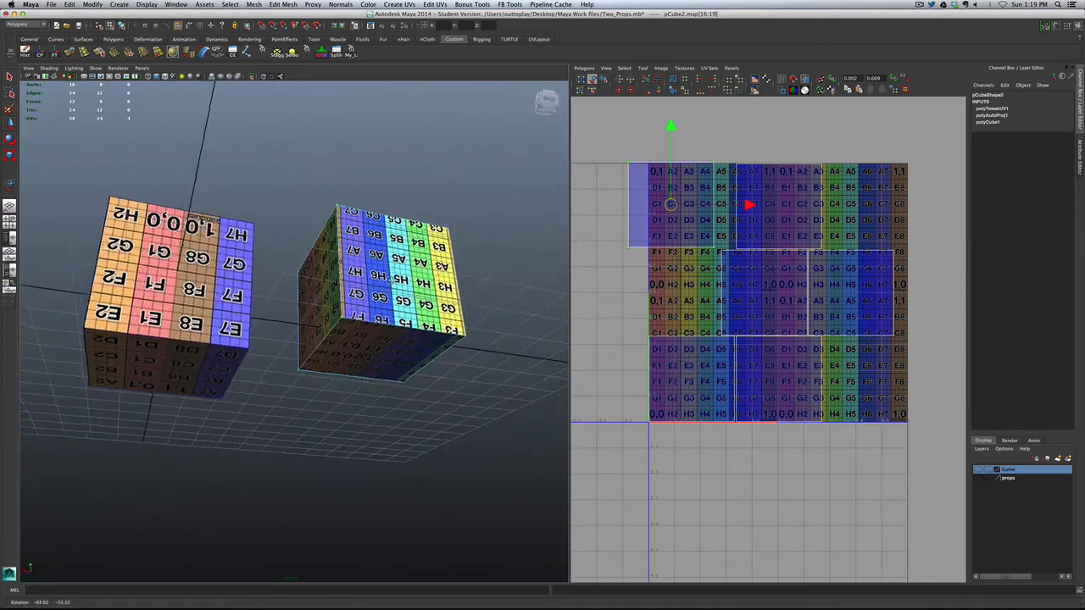
alt+drag(517, 278, 520, 278)
drag(673, 206, 676, 205)
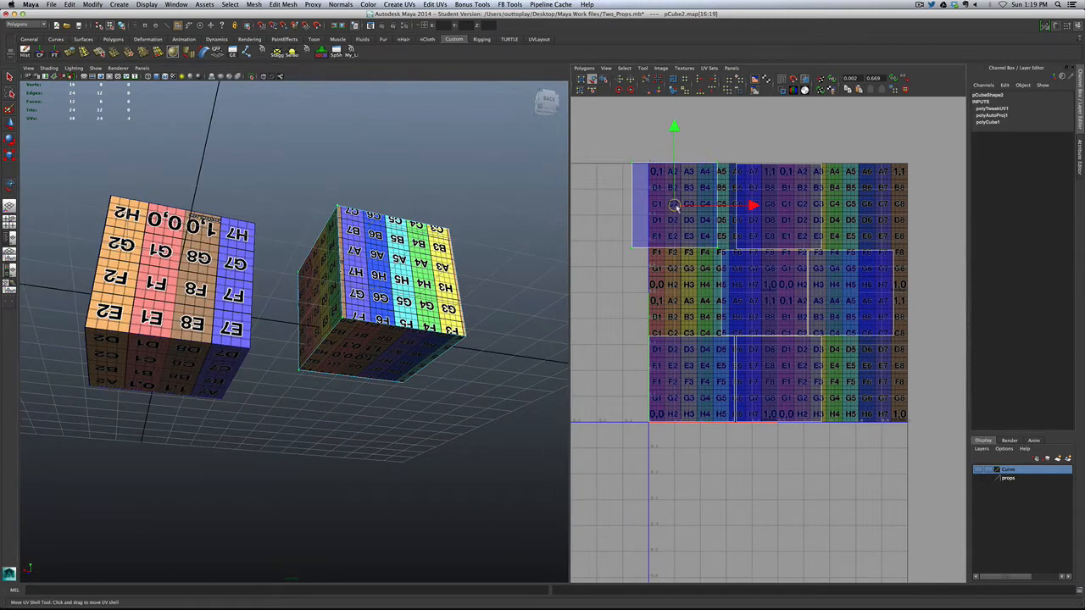
alt+drag(407, 280, 473, 278)
mouse_move(674, 206)
mouse_down()
mouse_move(698, 206)
mouse_move(685, 252)
mouse_move(710, 296)
mouse_move(697, 217)
mouse_move(729, 213)
mouse_move(686, 206)
mouse_move(700, 230)
mouse_move(674, 204)
mouse_up()
Step: Return the default-mapped cube to object selection and activate the Move UV Shell tool for it
click(231, 448)
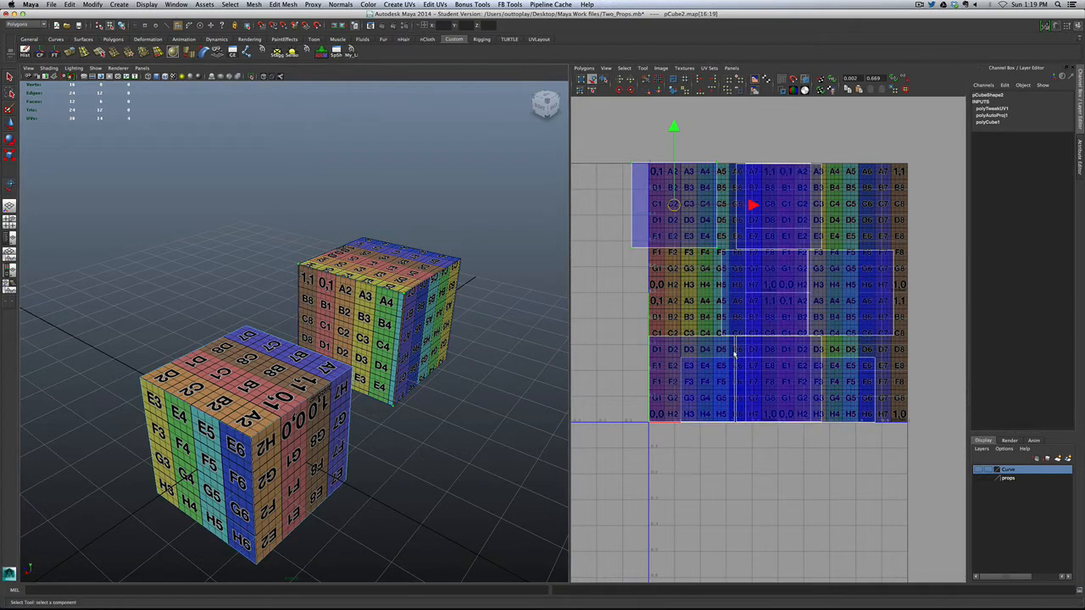
click(288, 405)
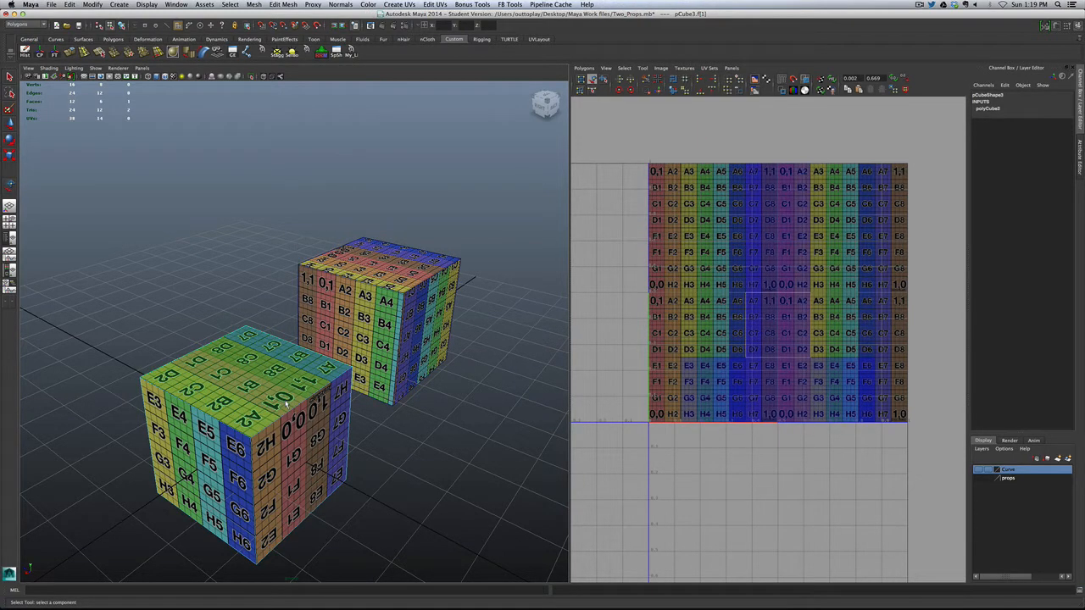
right_drag(300, 436, 356, 412)
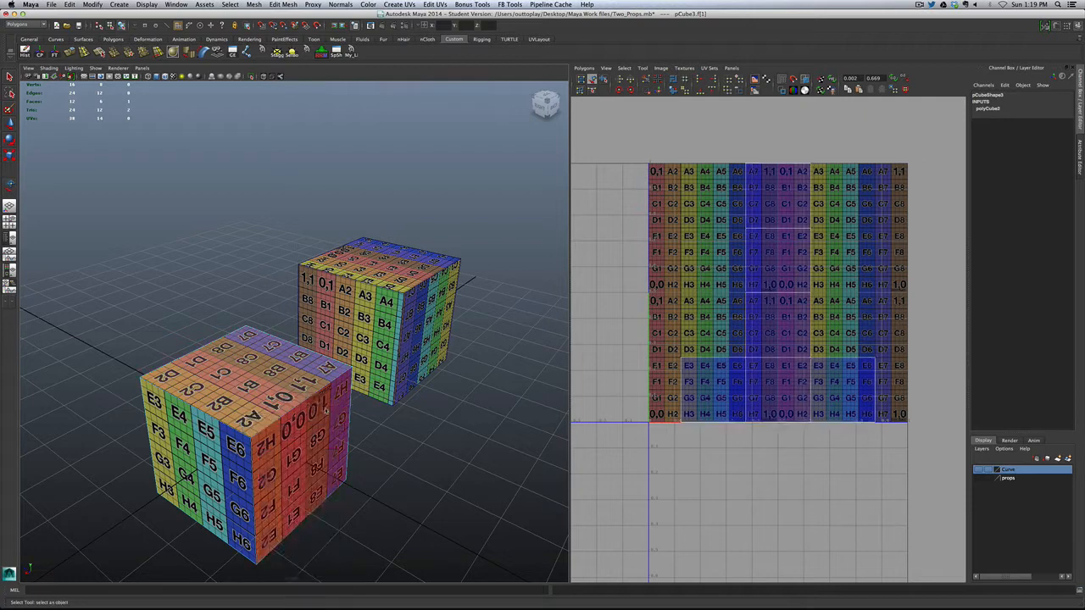
click(754, 314)
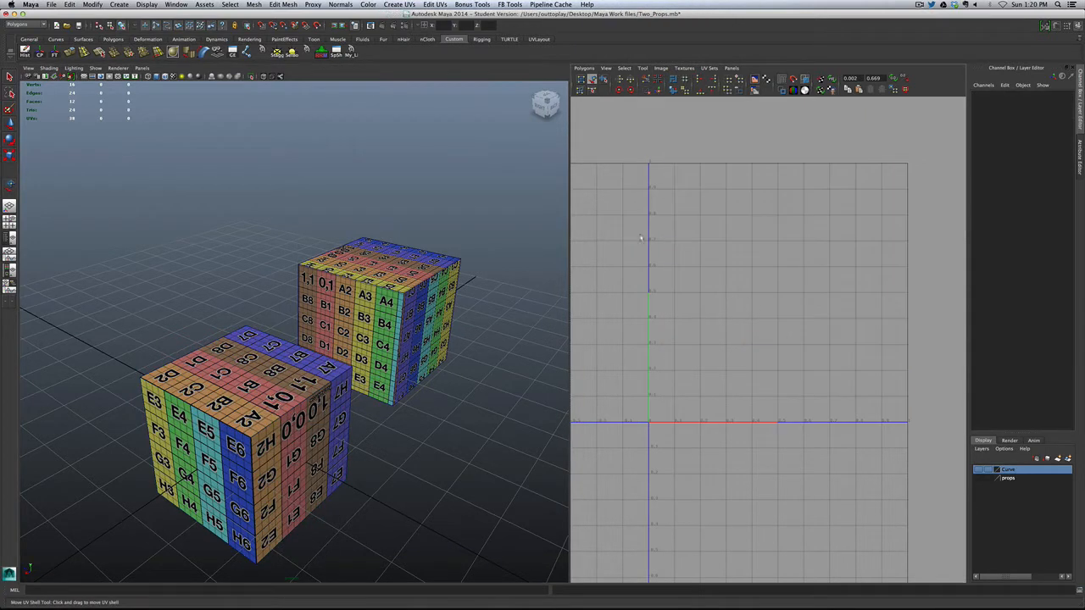
click(324, 471)
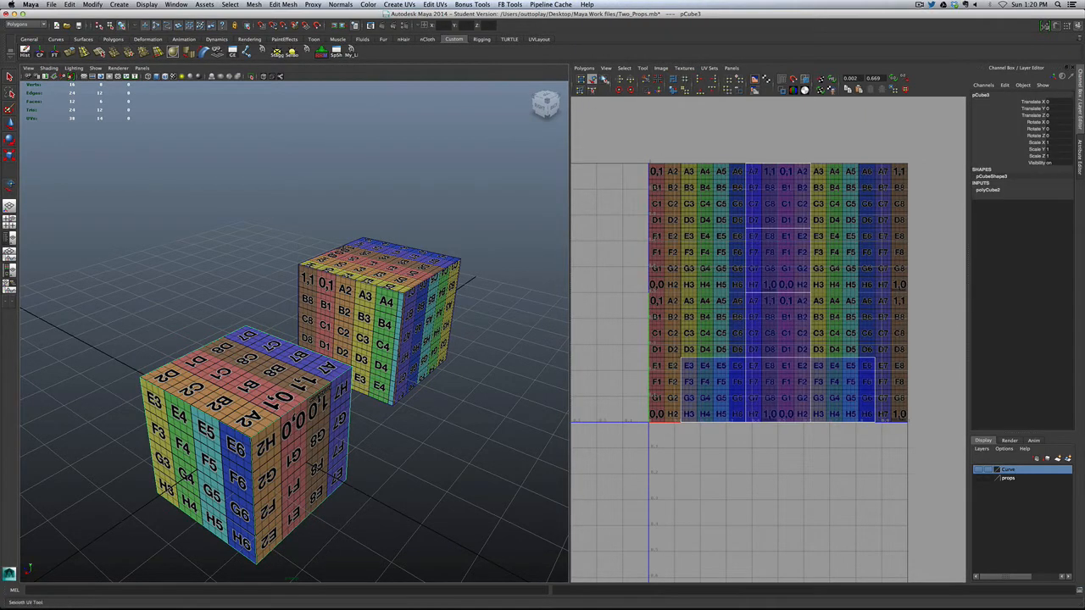
click(600, 80)
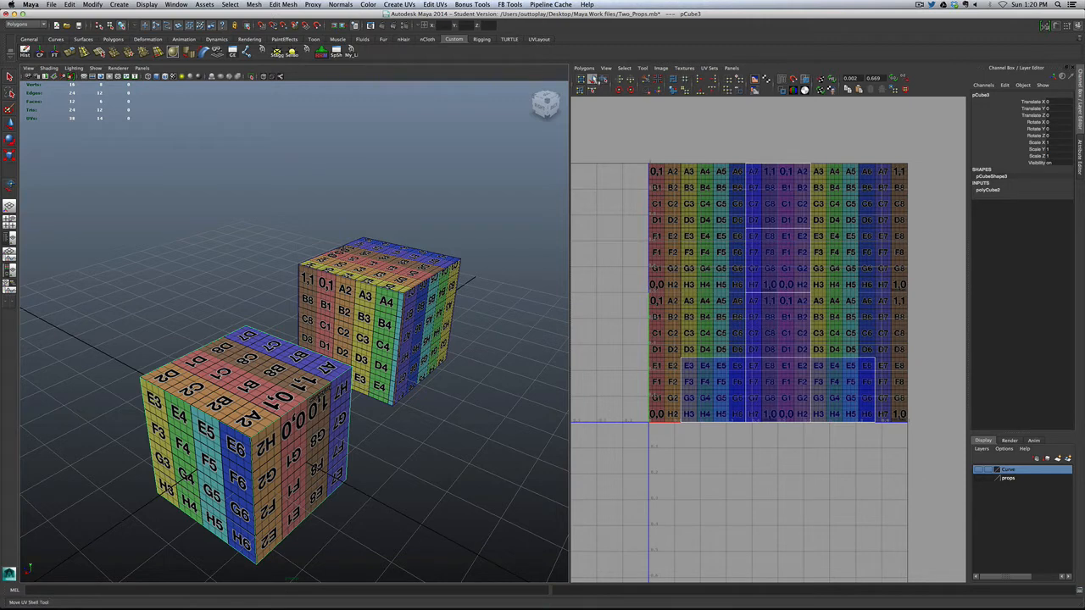
click(747, 167)
click(286, 397)
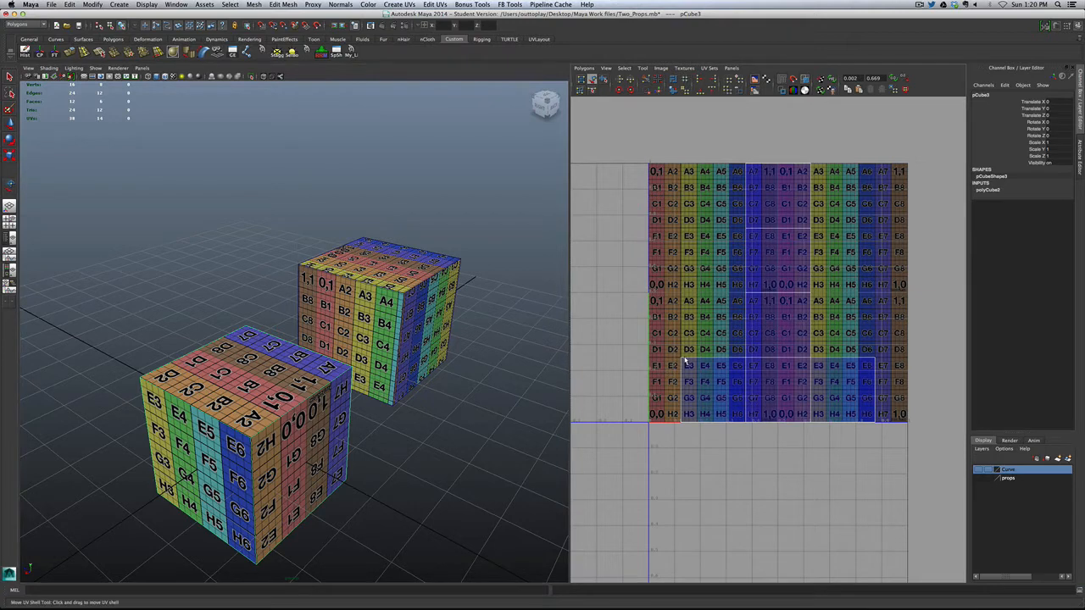
Step: Try to shift the default-mapped cube's connected UV shell horizontally and undo the move
right_drag(682, 363, 717, 363)
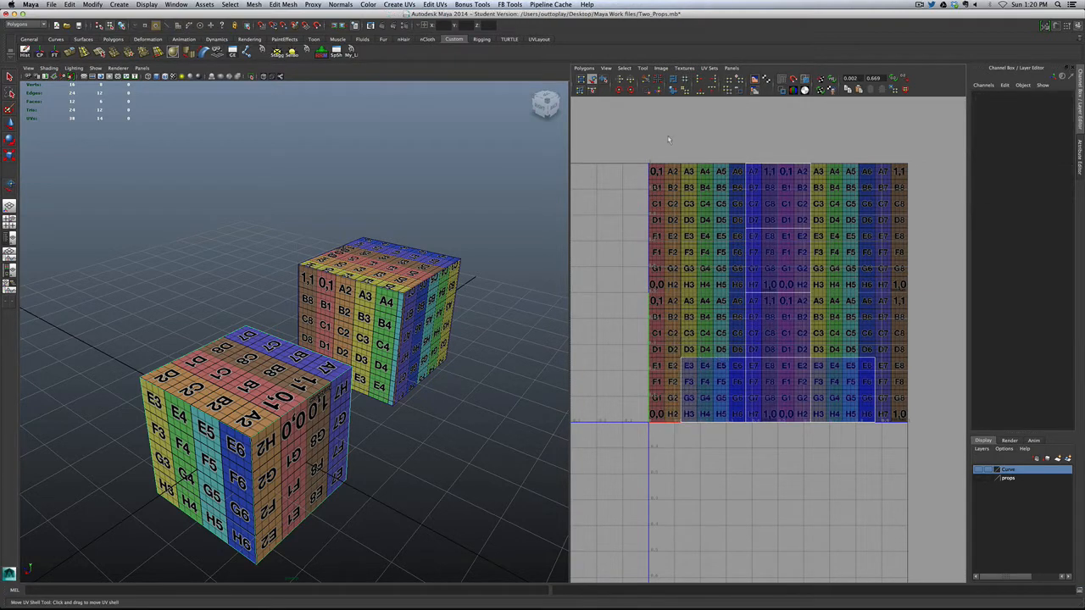
click(795, 301)
mouse_move(856, 292)
mouse_down()
mouse_move(835, 295)
mouse_move(856, 293)
mouse_up()
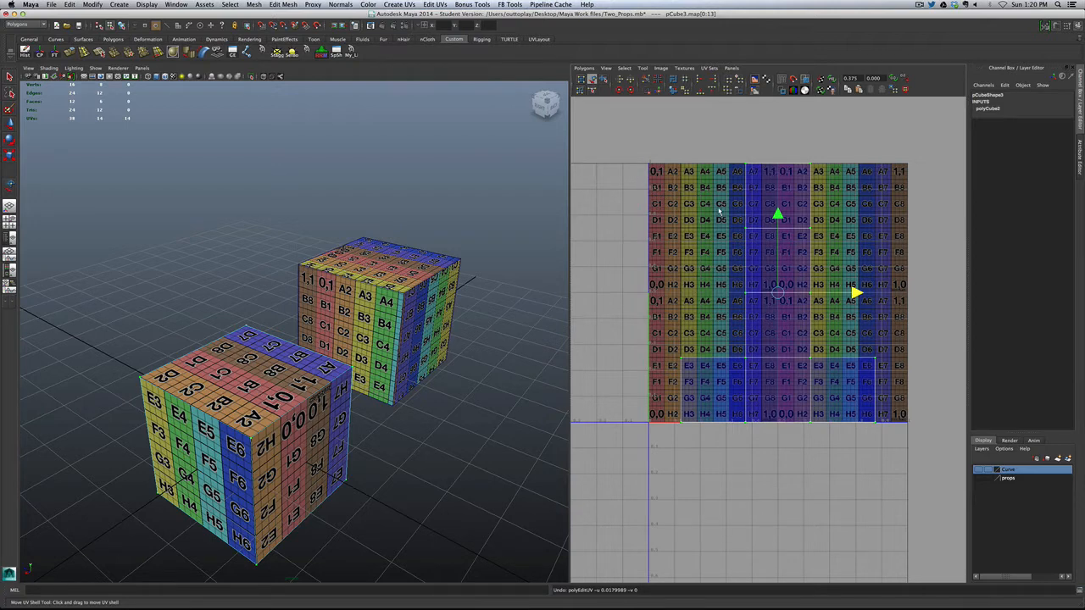
click(756, 218)
right_click(756, 221)
right_drag(756, 219, 755, 198)
click(777, 229)
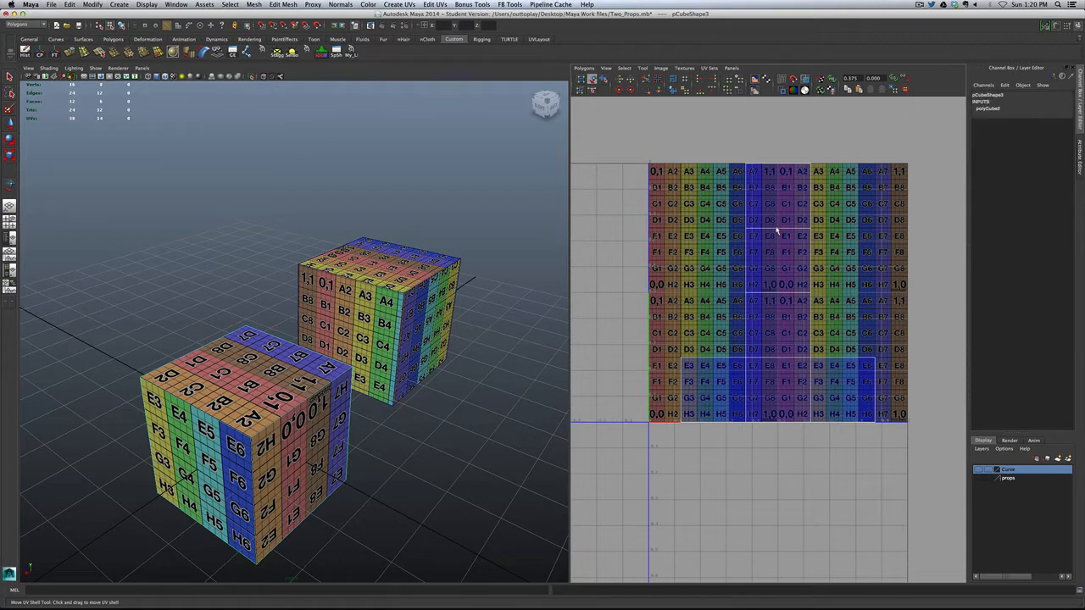
Step: With the Select tool, pick the UV edge beneath the topmost square of the default-mapped cube's layout and cut the UVs along it
key(q)
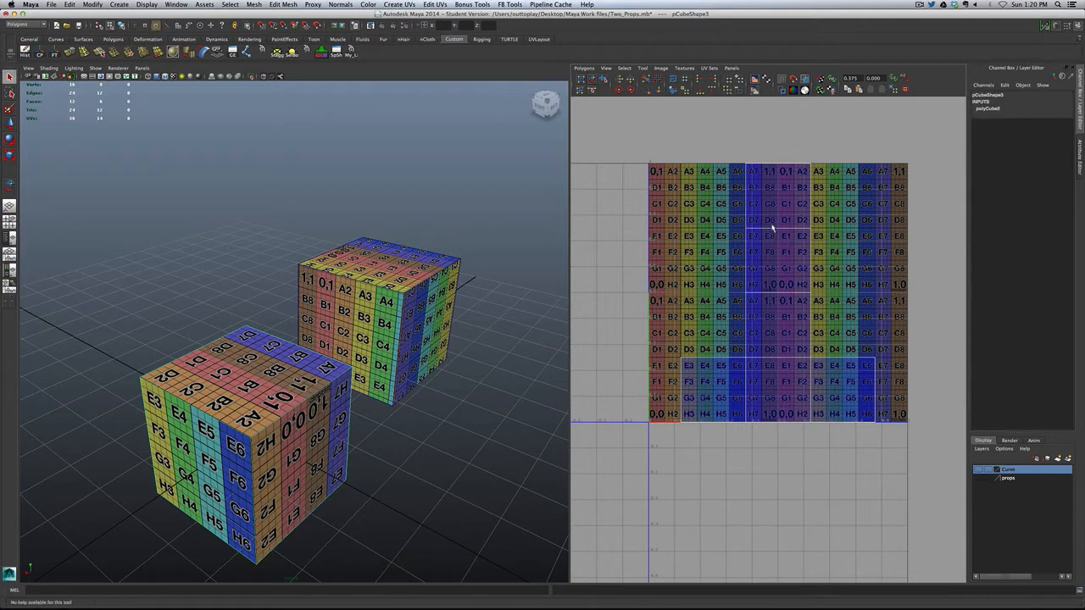
click(773, 232)
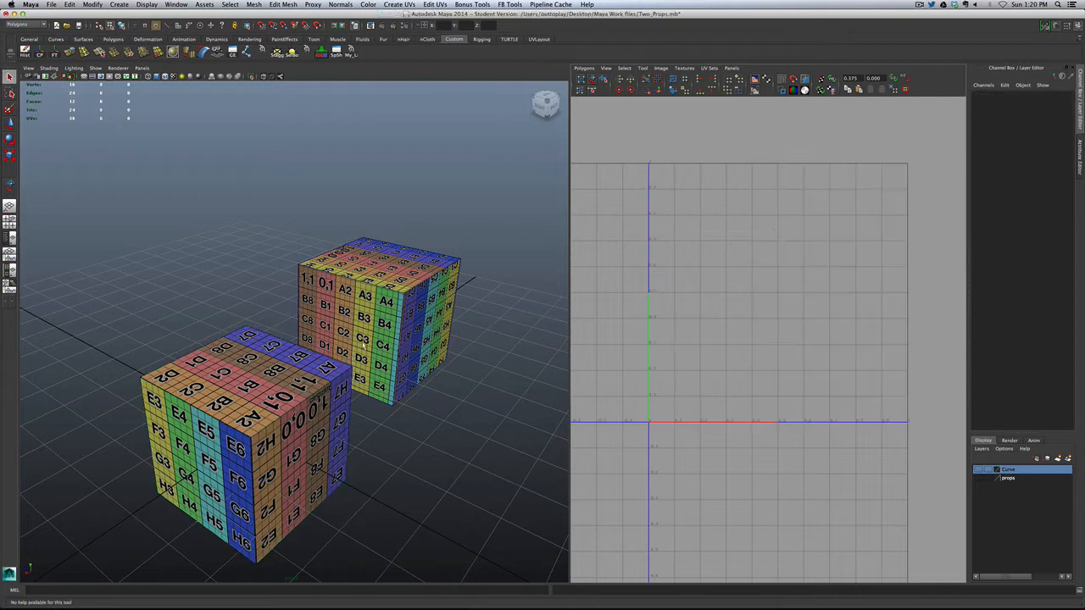
click(270, 369)
mouse_move(770, 228)
right_down()
mouse_move(772, 212)
mouse_move(775, 222)
right_up()
click(778, 228)
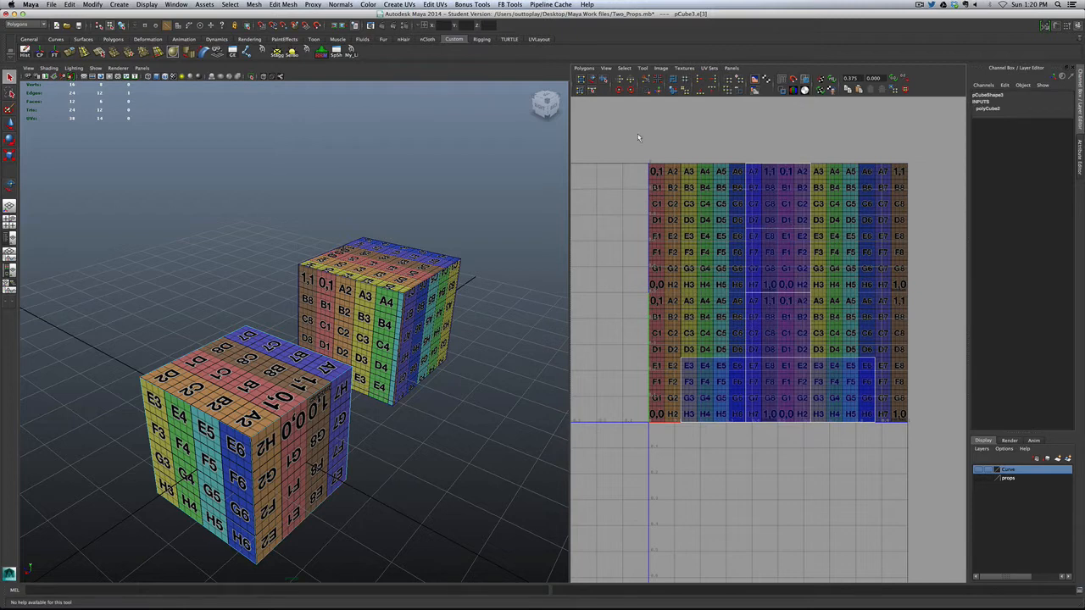
click(645, 78)
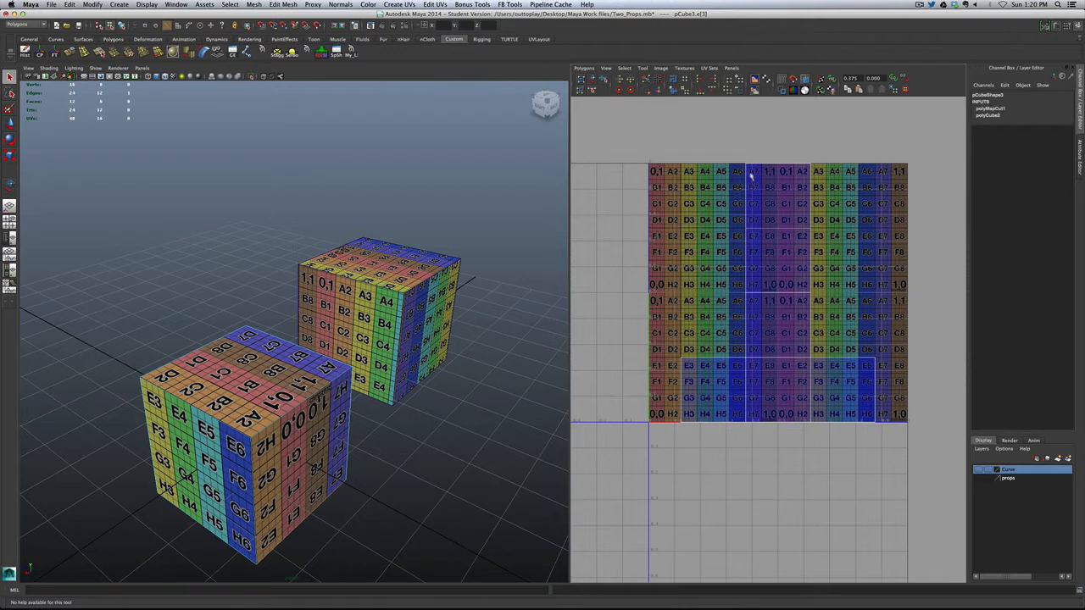
Step: Move the separated top square to the upper-left of the UV space and try shifting the remaining connected shell horizontally
click(592, 78)
click(777, 195)
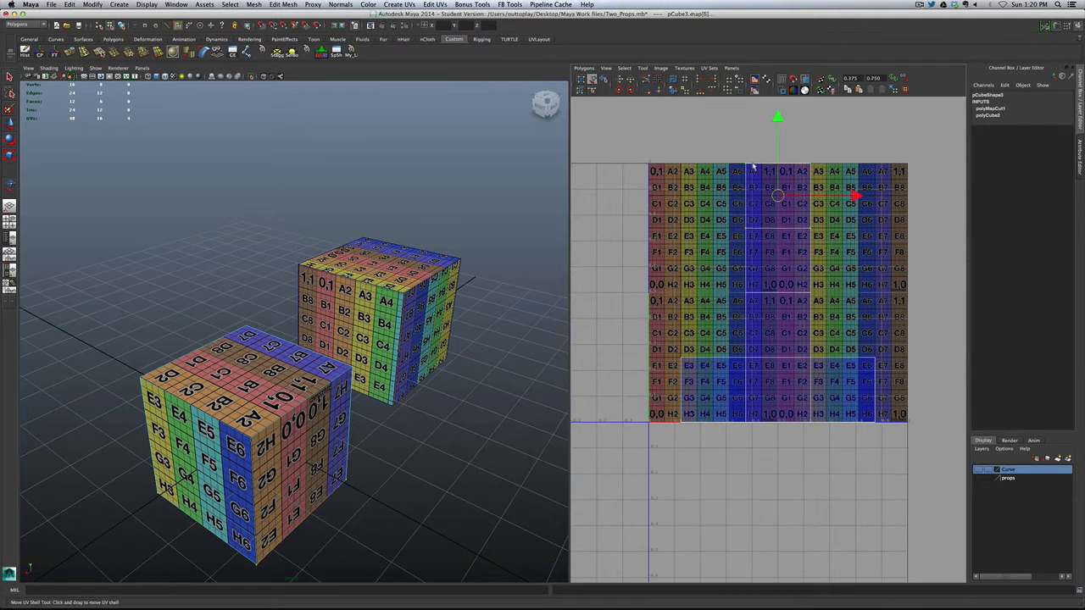
drag(778, 195, 693, 204)
click(757, 234)
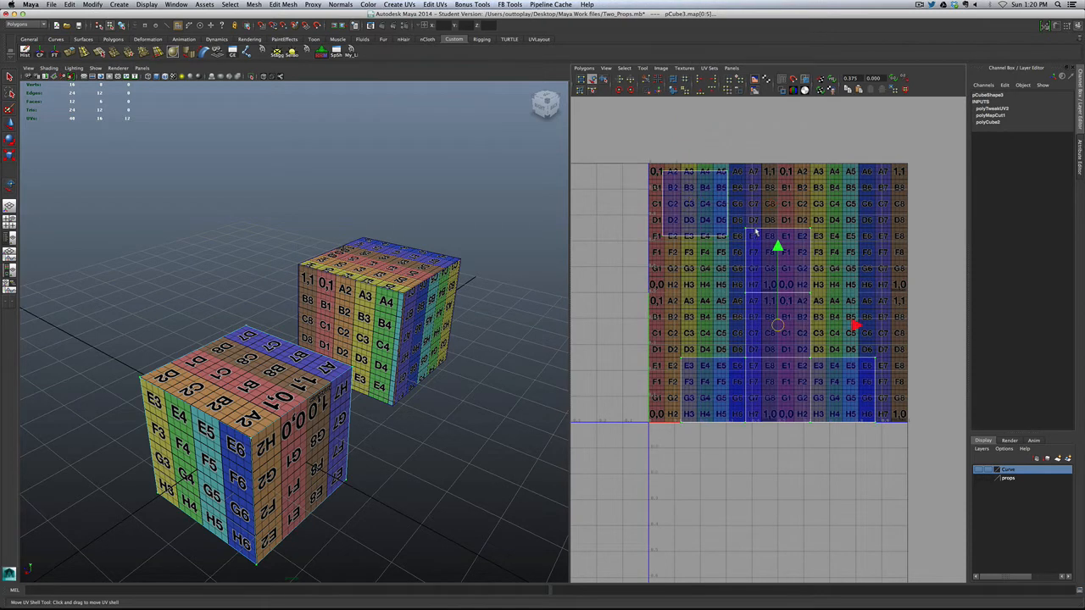
drag(857, 324, 827, 326)
Step: Select the automatically mapped cube as an object and switch its UV layout to edge selection
right_click(402, 278)
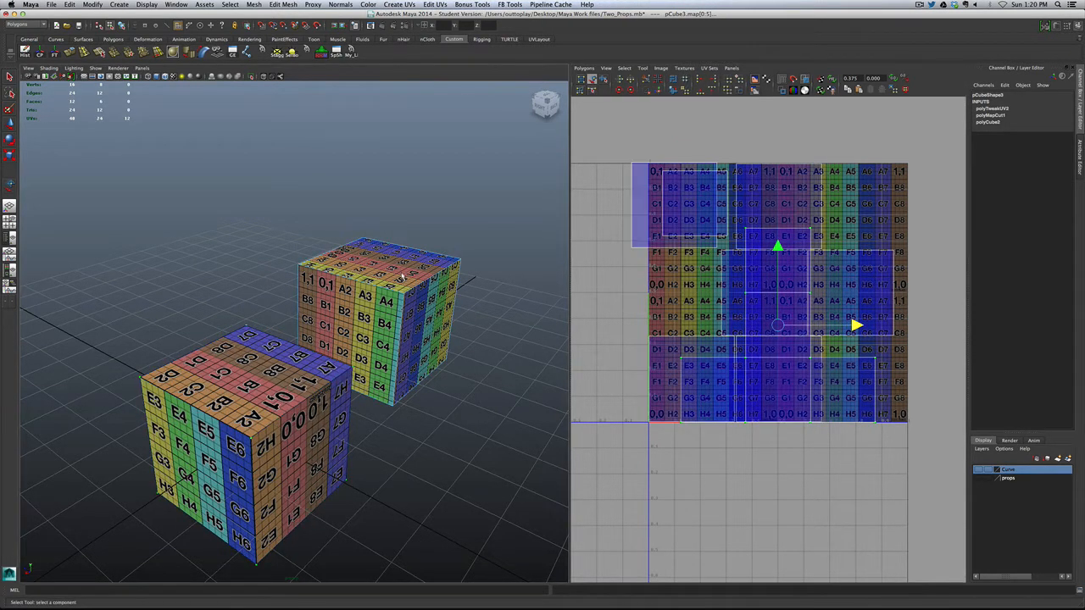
right_drag(402, 282, 446, 265)
click(450, 269)
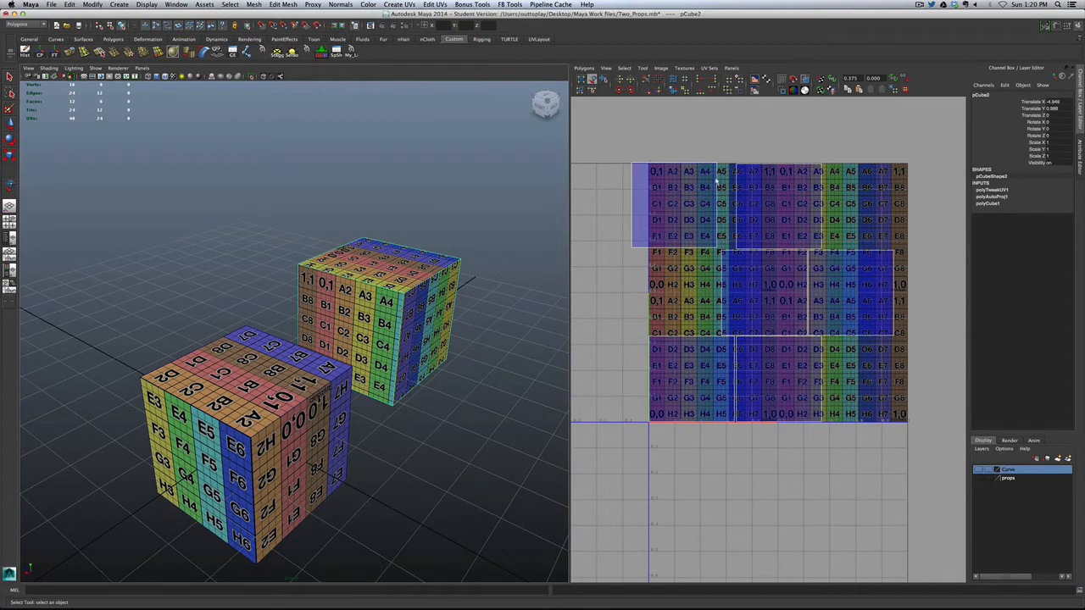
mouse_move(716, 180)
right_down()
mouse_move(715, 165)
mouse_move(718, 182)
right_up()
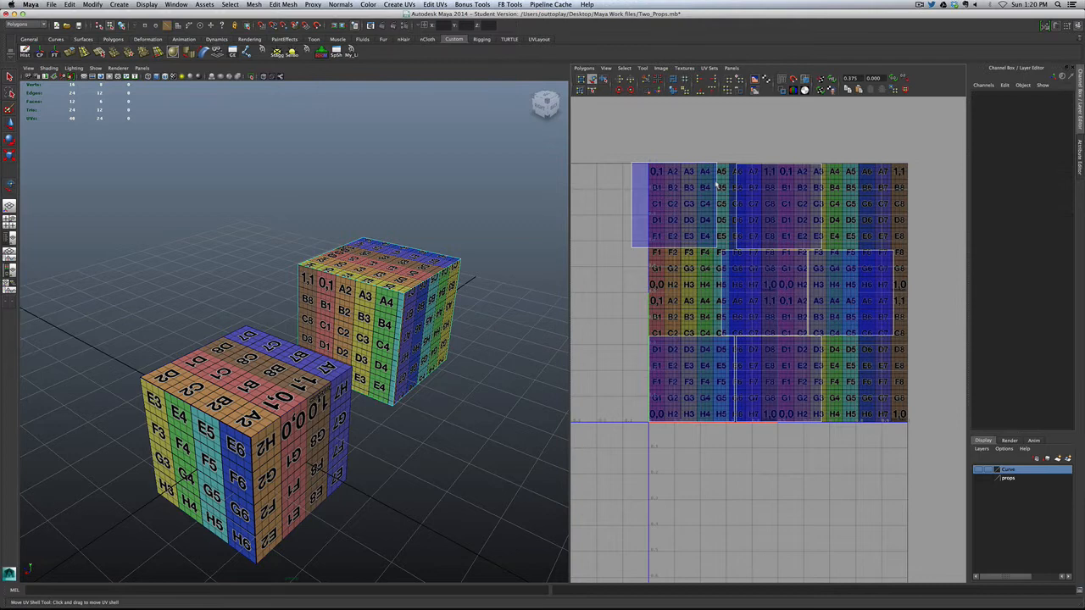
click(717, 183)
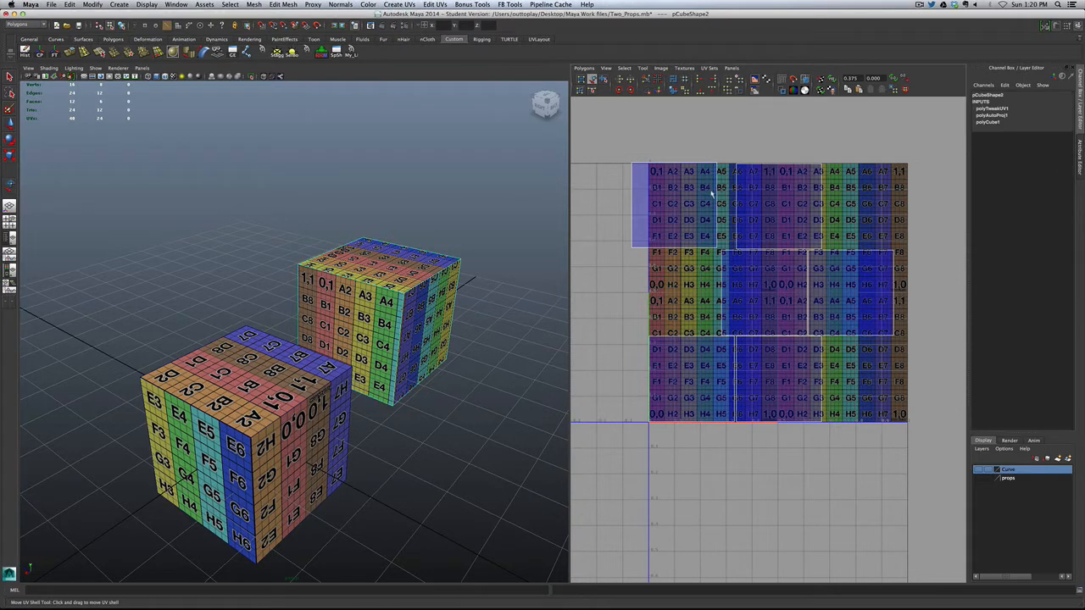
Step: Select the upper-left shell's right edge, hide the checker image in the UV layout, and select the lower-left shell's top edge
key(q)
mouse_move(712, 194)
right_down()
mouse_move(702, 178)
mouse_move(720, 189)
right_up()
click(720, 188)
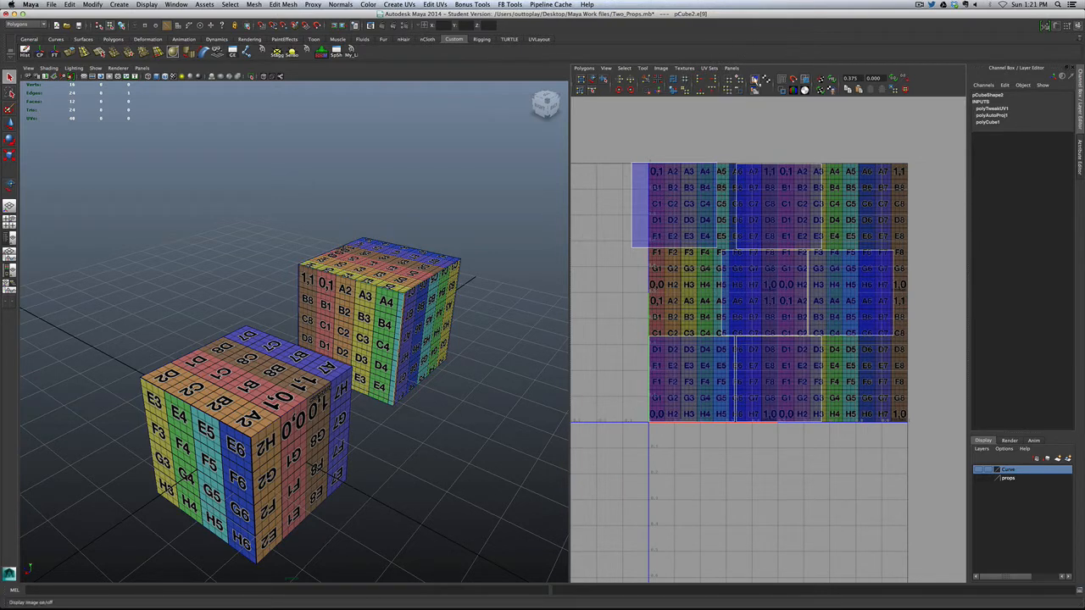
click(755, 79)
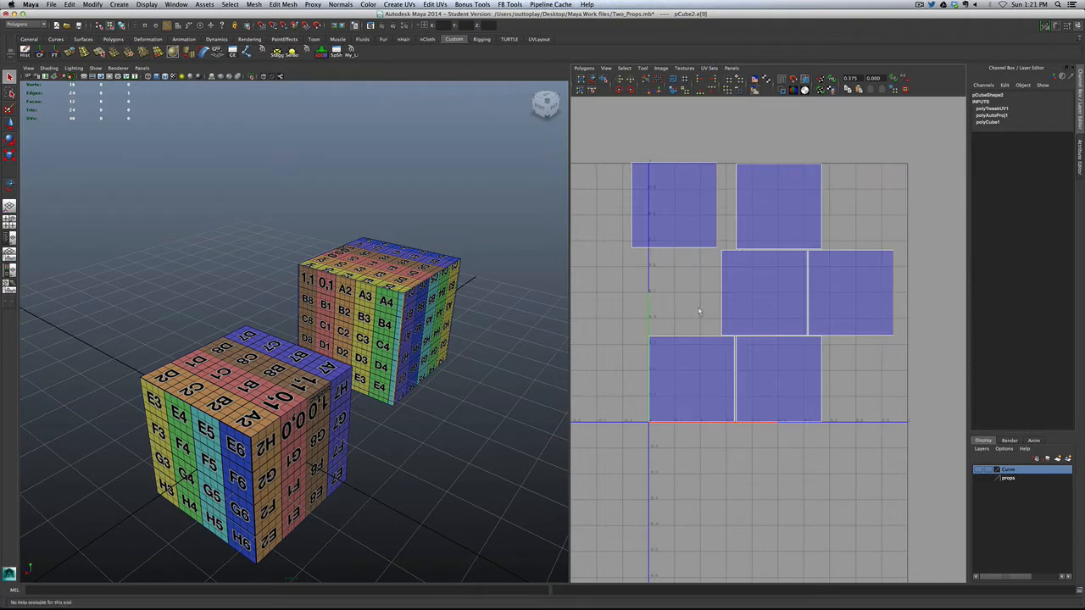
click(686, 337)
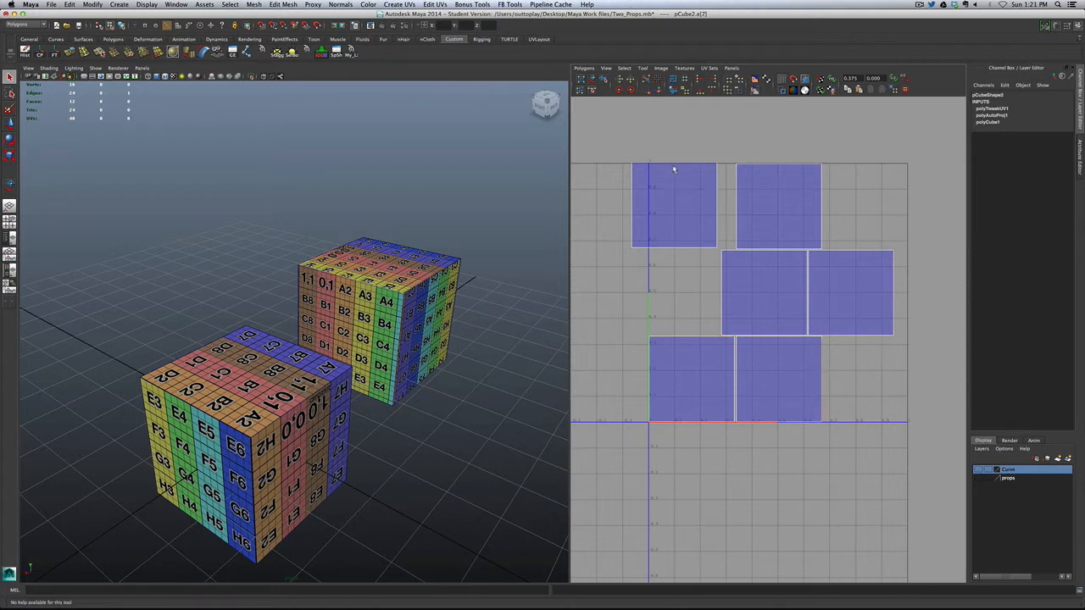
Step: Examine which cube faces share edges by selecting different borders of the automatically mapped shells in the UV layout
click(845, 337)
click(839, 225)
click(688, 270)
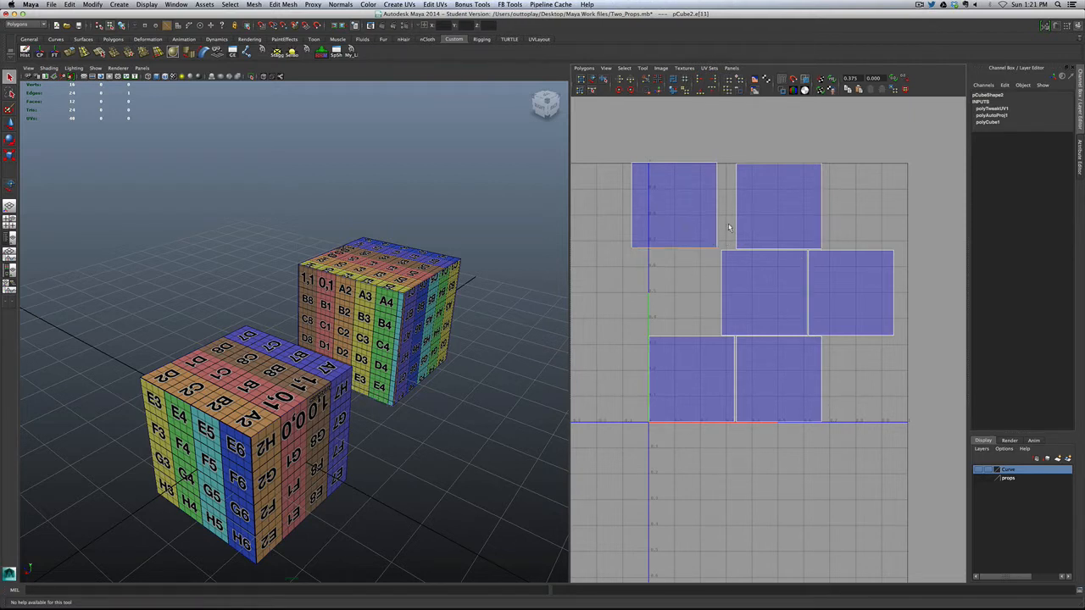
click(694, 239)
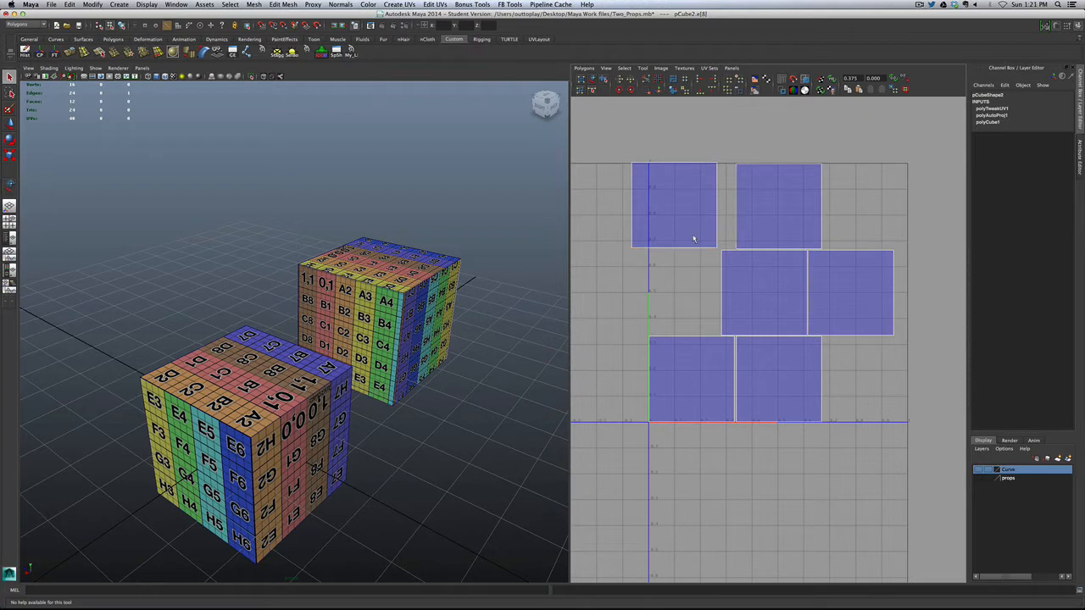
Step: Move and sew the upper-left UV shell's top edge so the lower-right square attaches above it
click(367, 282)
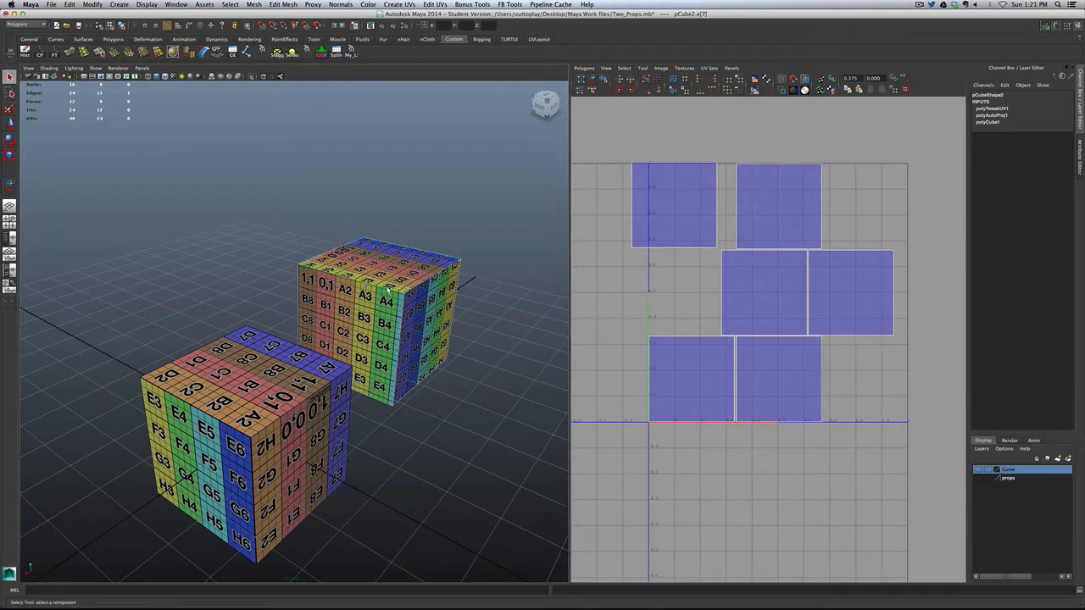
click(659, 92)
scroll(676, 180, down, 2)
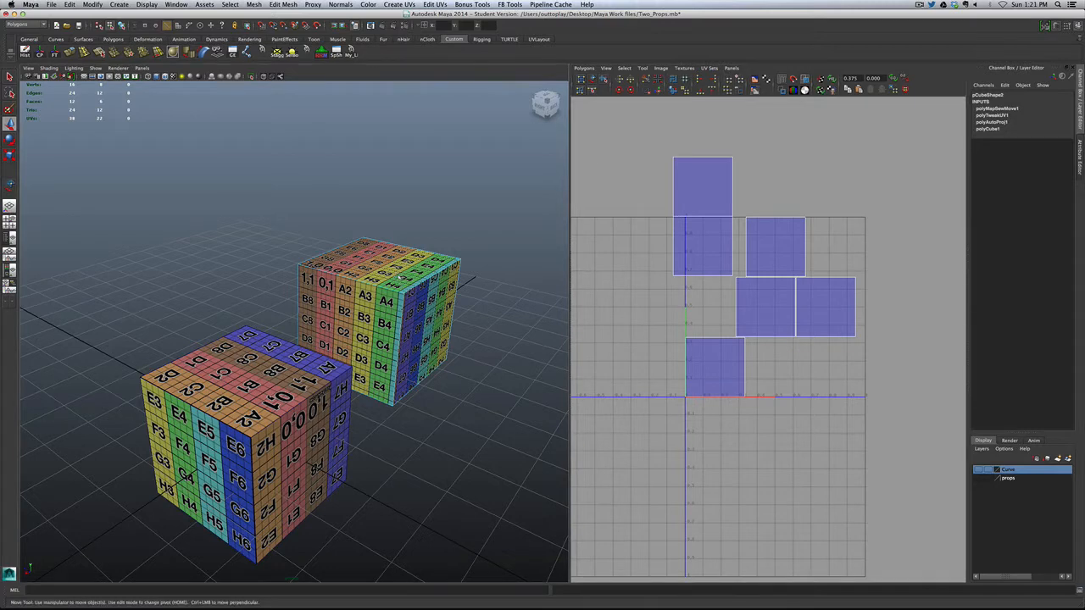
Step: Select the cube edge matching the stacked shell's top border and move and sew the upper-right square onto it
alt+drag(399, 286, 284, 275)
click(337, 316)
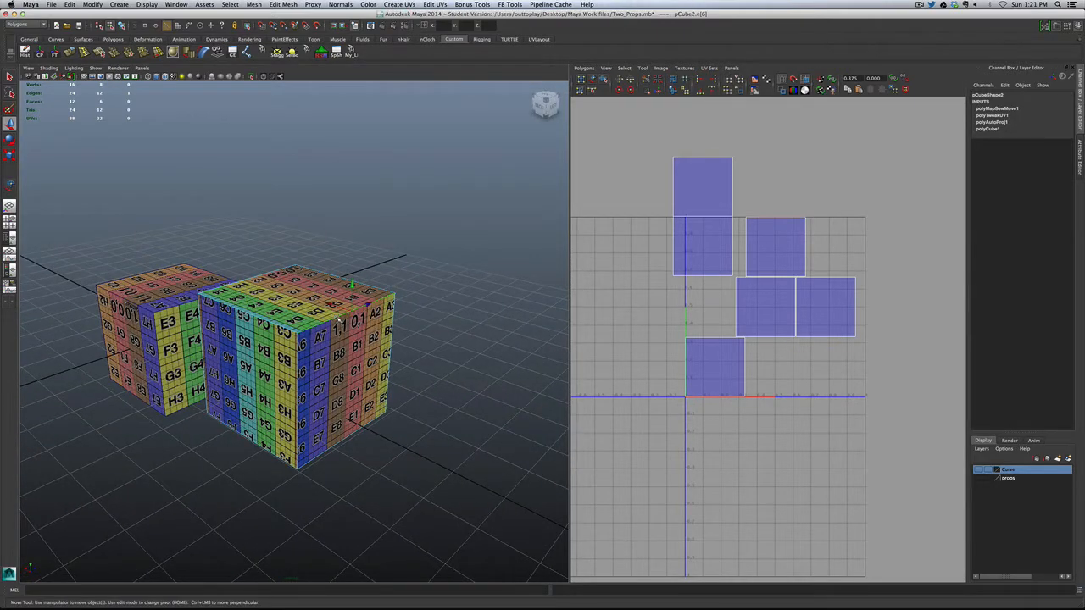
click(660, 92)
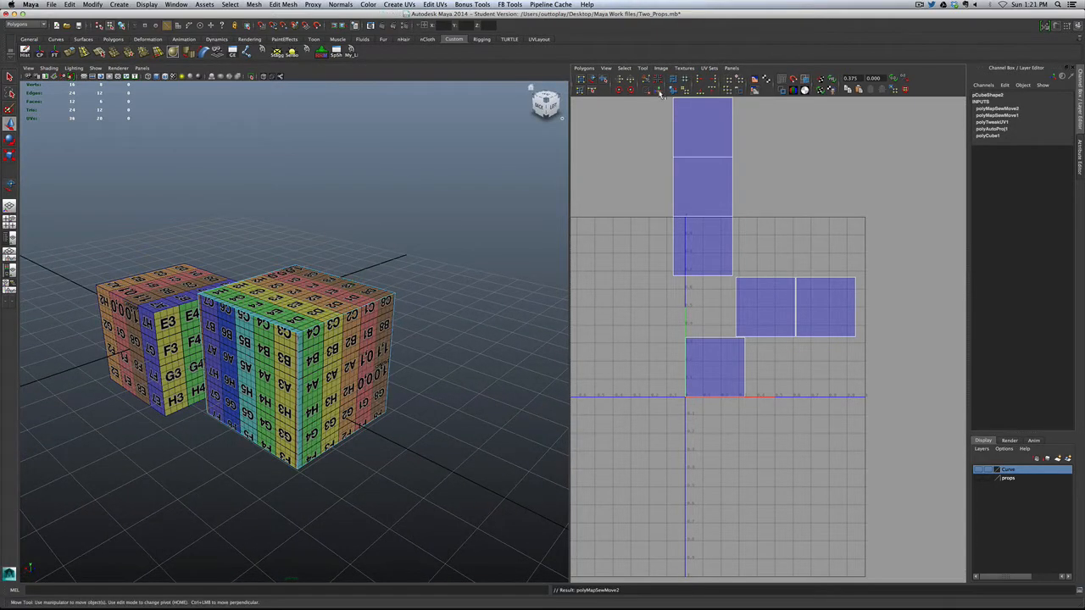
Step: Move and sew the left and right edges of the column's bottom square to attach a square on each side
alt+drag(410, 273, 709, 253)
click(672, 245)
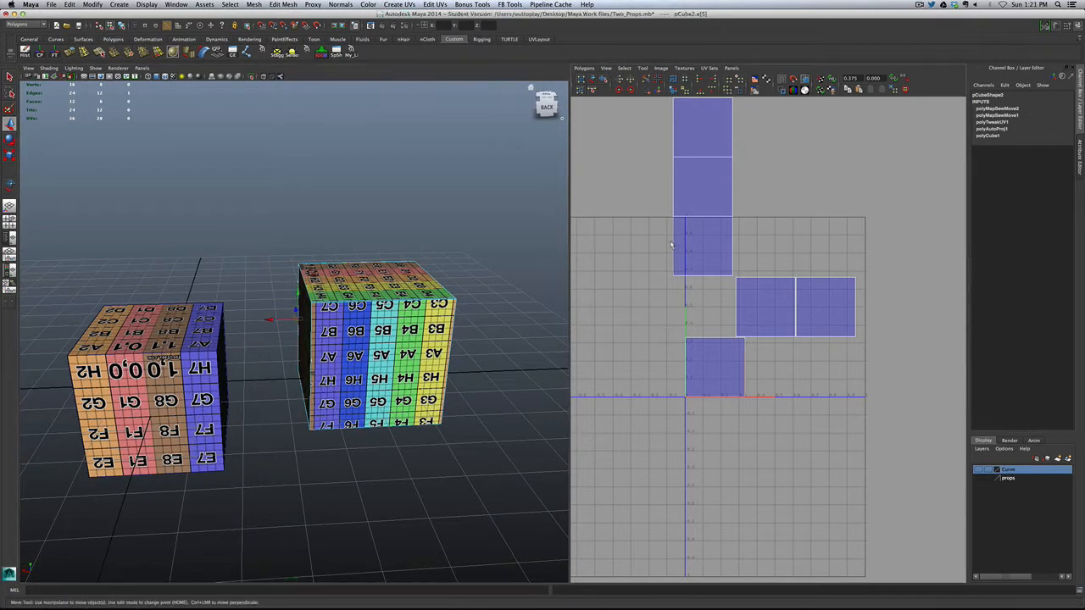
click(660, 91)
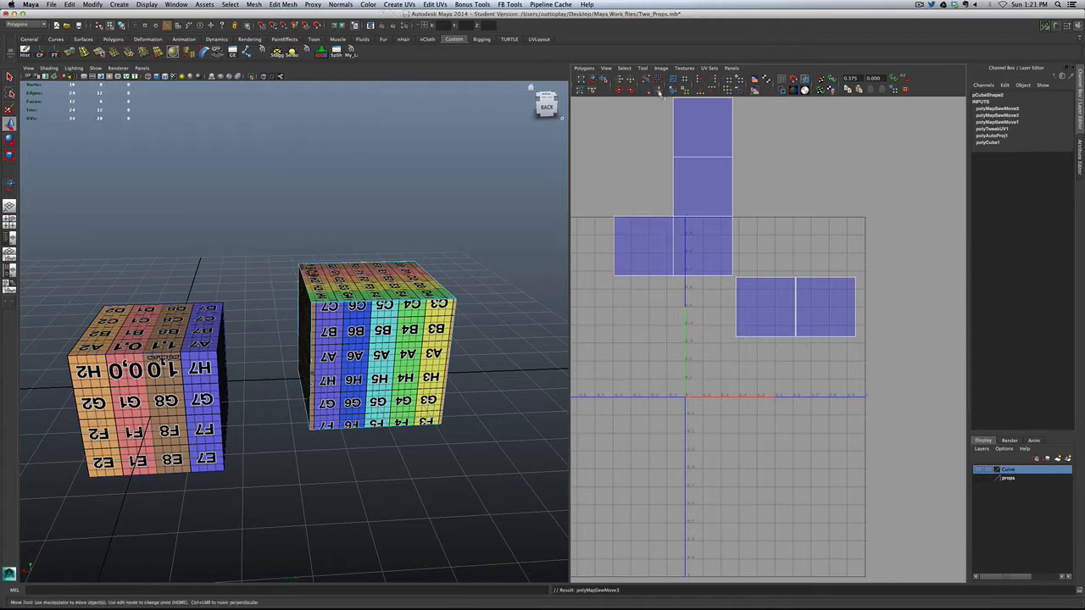
click(731, 252)
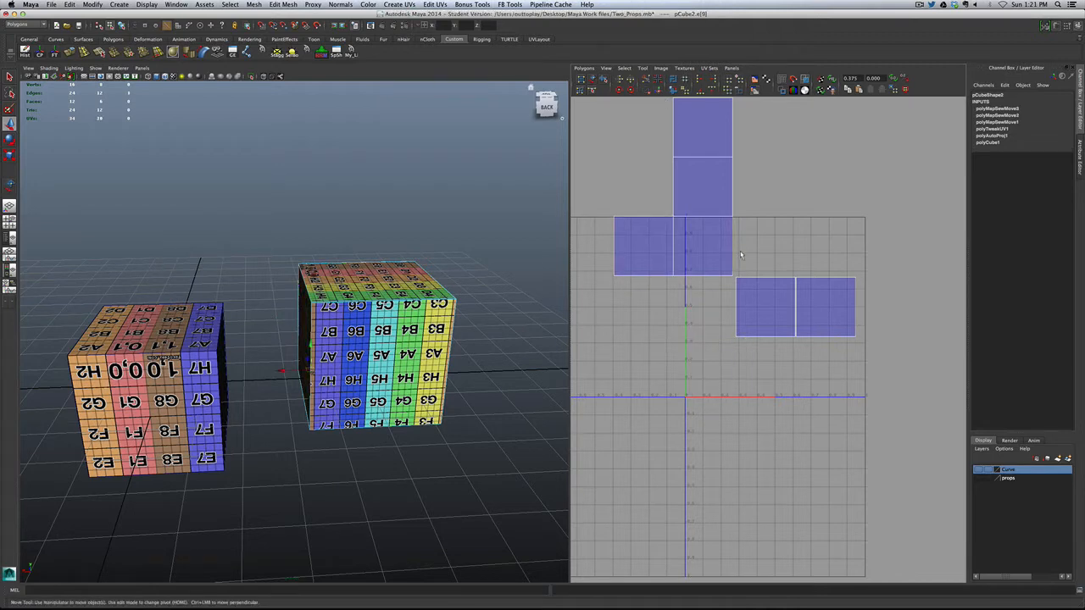
click(659, 91)
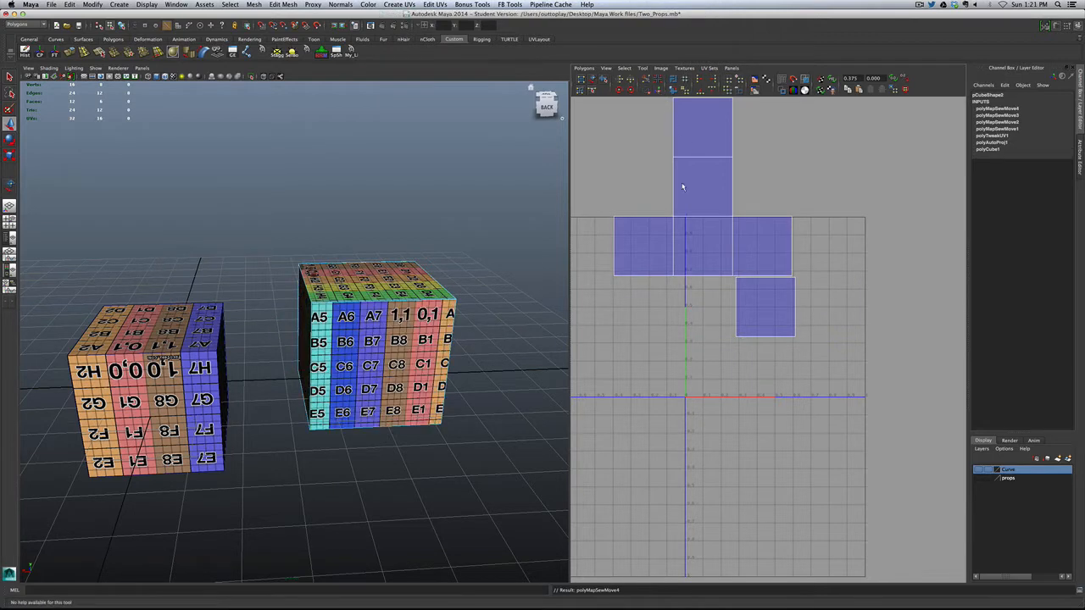
Step: Try sewing the remaining square beneath the column's bottom square, then undo the sew and clear the edge selection
alt+right_drag(684, 186, 724, 328)
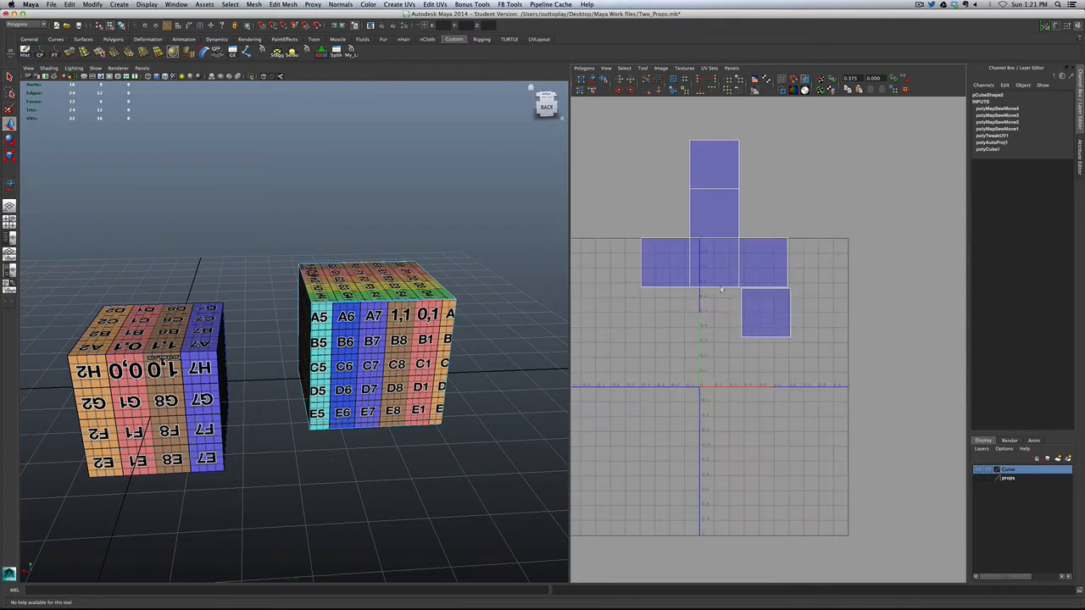
click(740, 297)
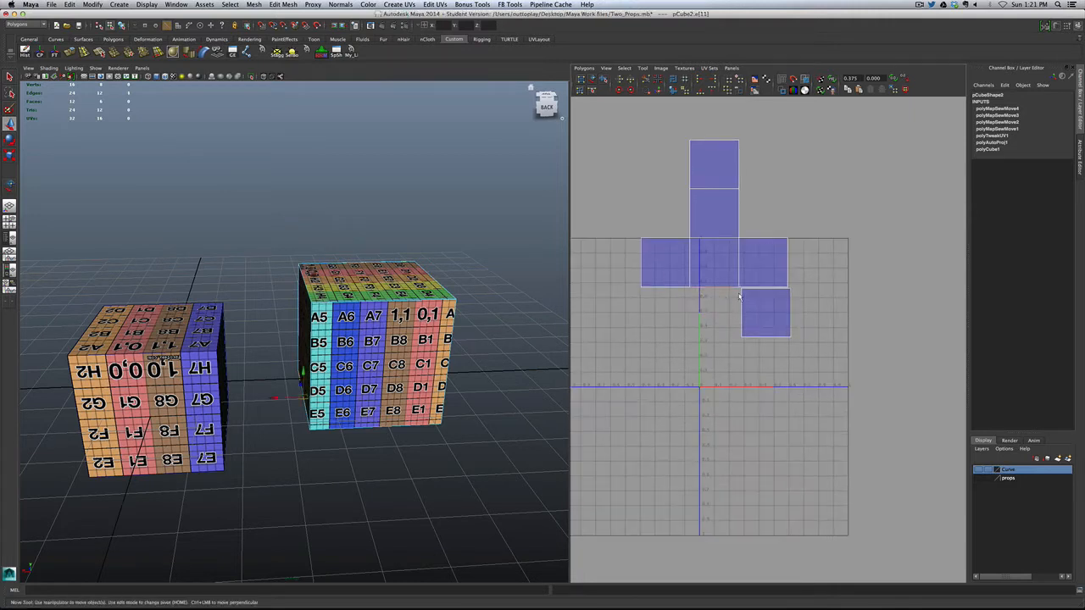
click(660, 91)
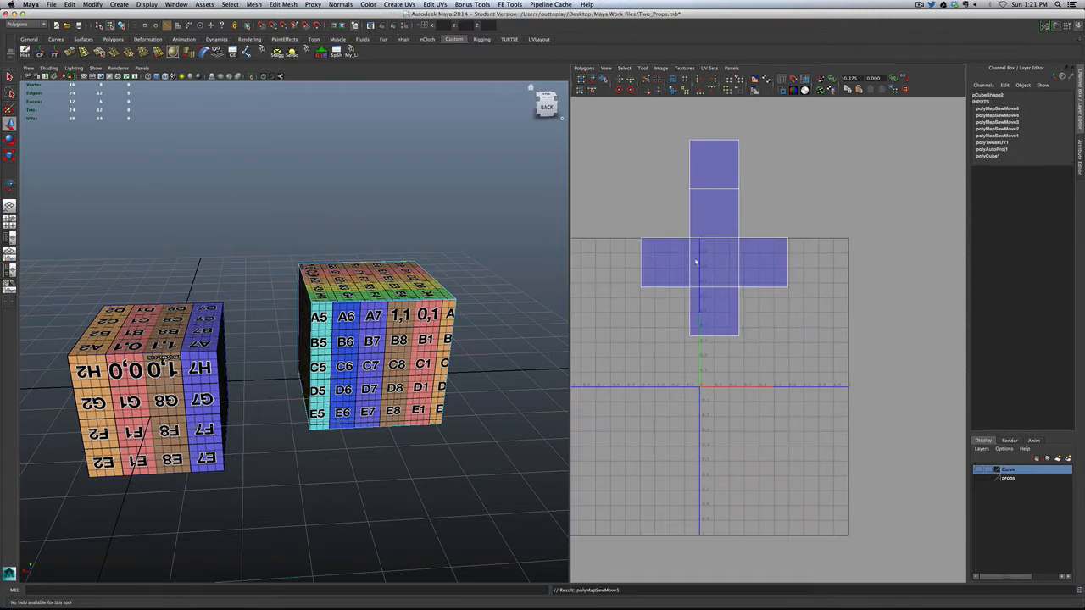
key(ctrl+z)
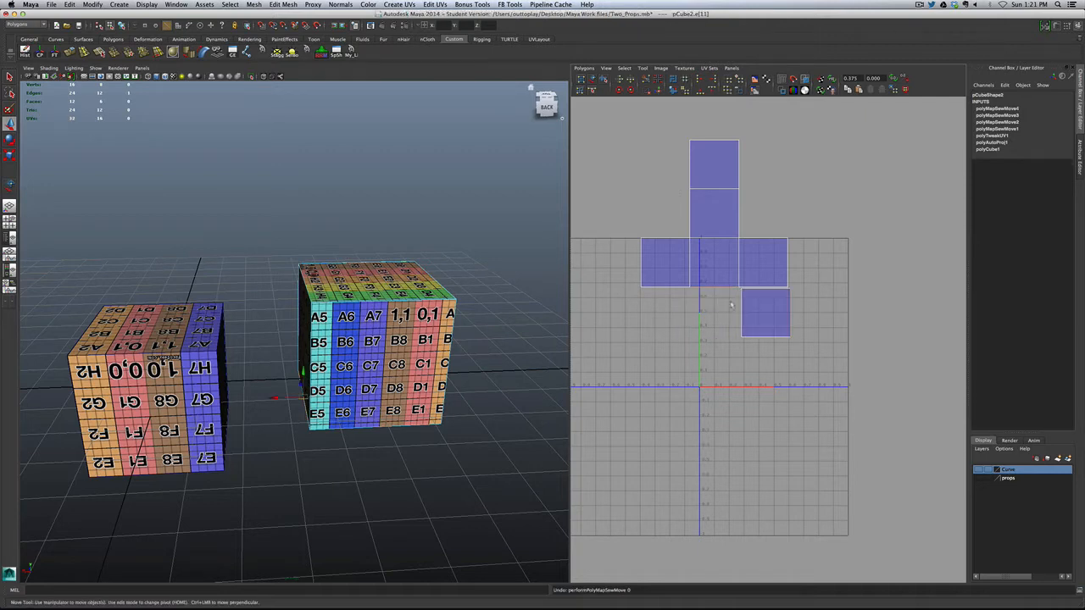
click(731, 305)
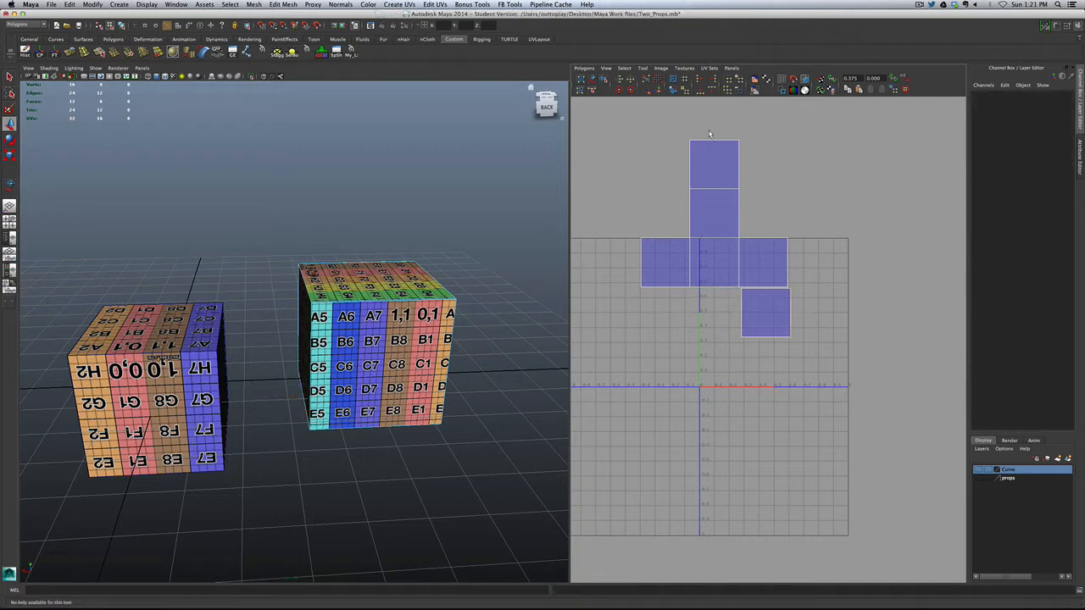
Step: Move and sew the last square onto the column's top edge and fit the joined layout into the 0 to 1 UV space
drag(709, 133, 713, 150)
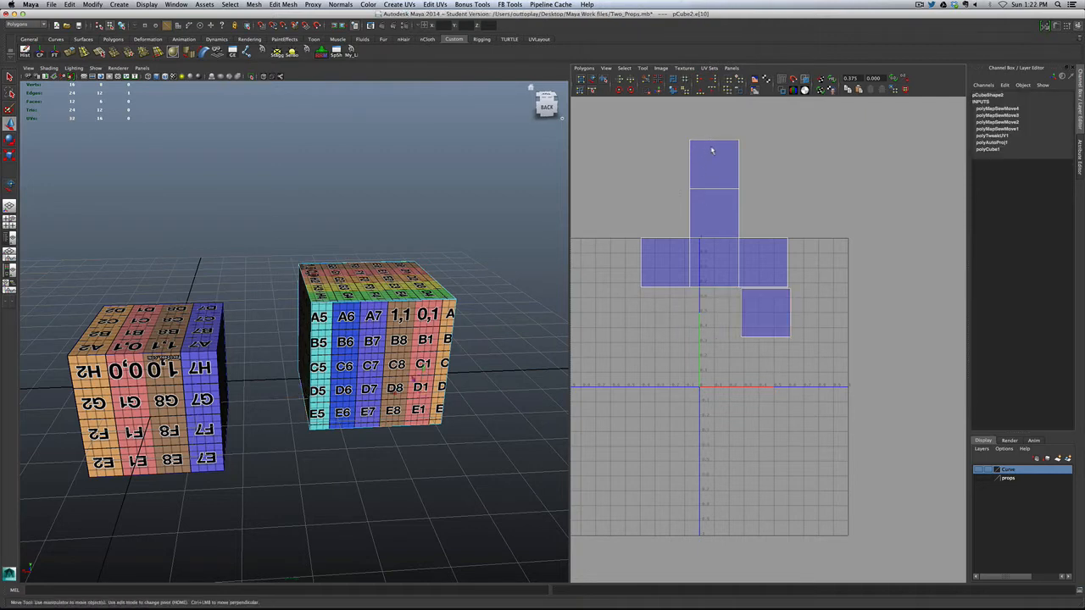
click(660, 92)
key(a)
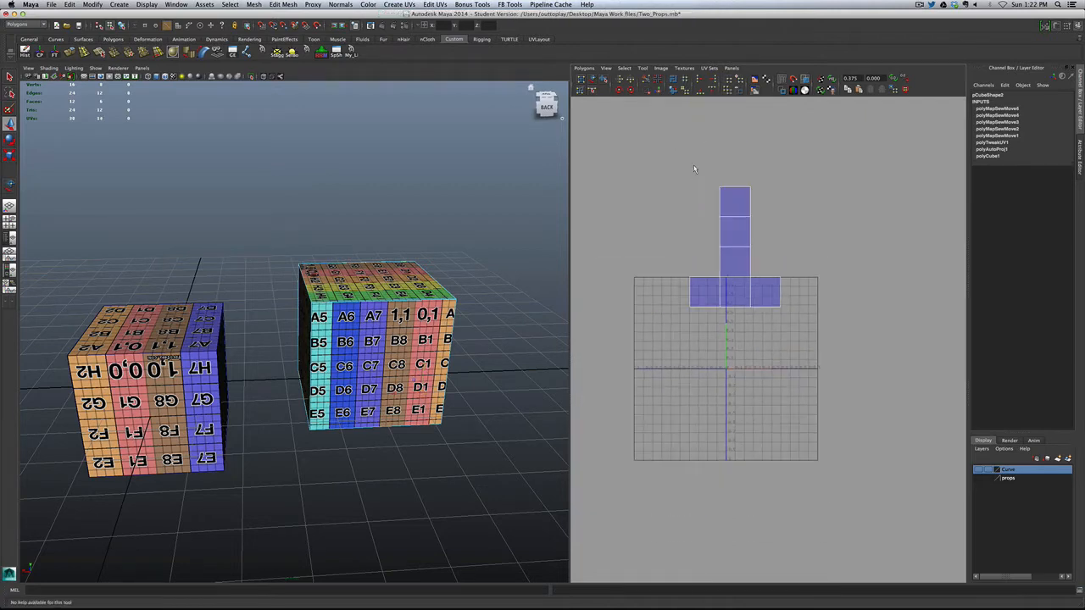
click(675, 82)
key(a)
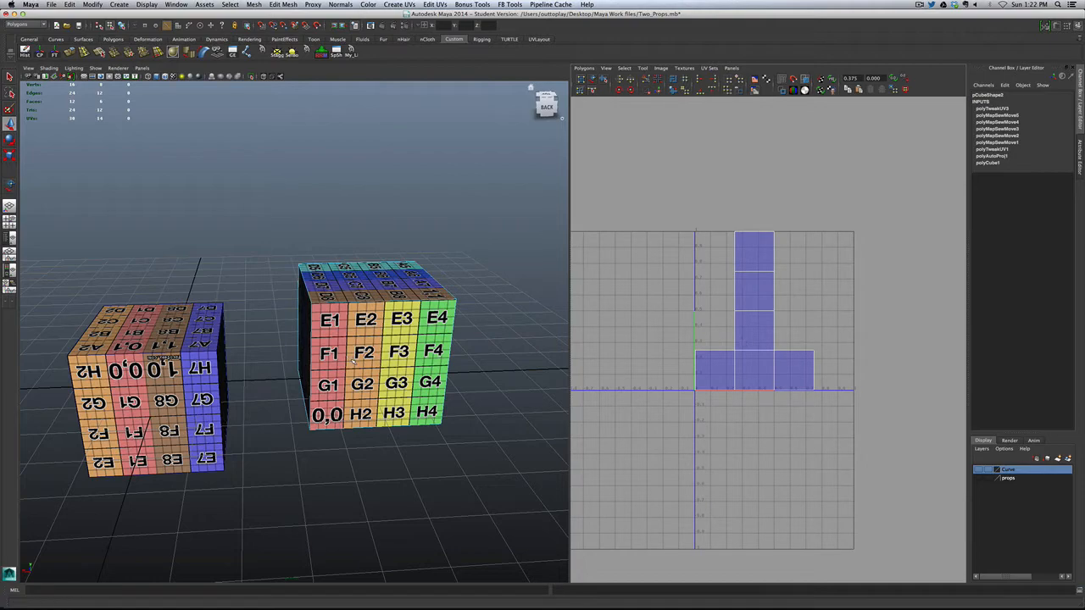
Step: Examine the checker texture's continuity across the sewn cube's faces and compare it with the default-mapped cube
scroll(353, 356, down, 3)
alt+drag(349, 318, 482, 311)
scroll(389, 337, up, 5)
alt+middle_drag(390, 338, 313, 332)
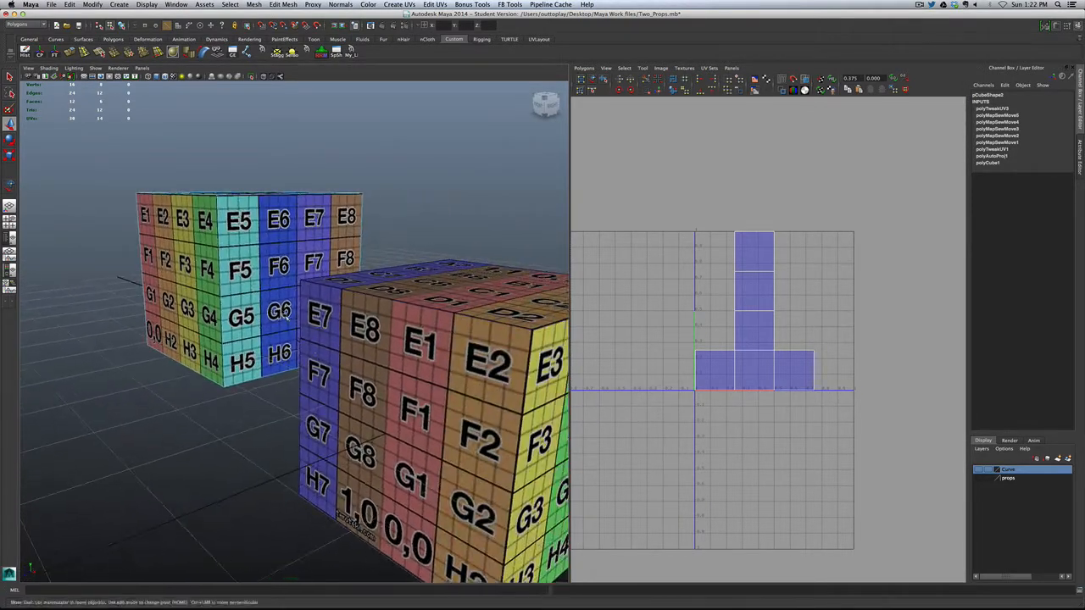
alt+drag(313, 356, 381, 344)
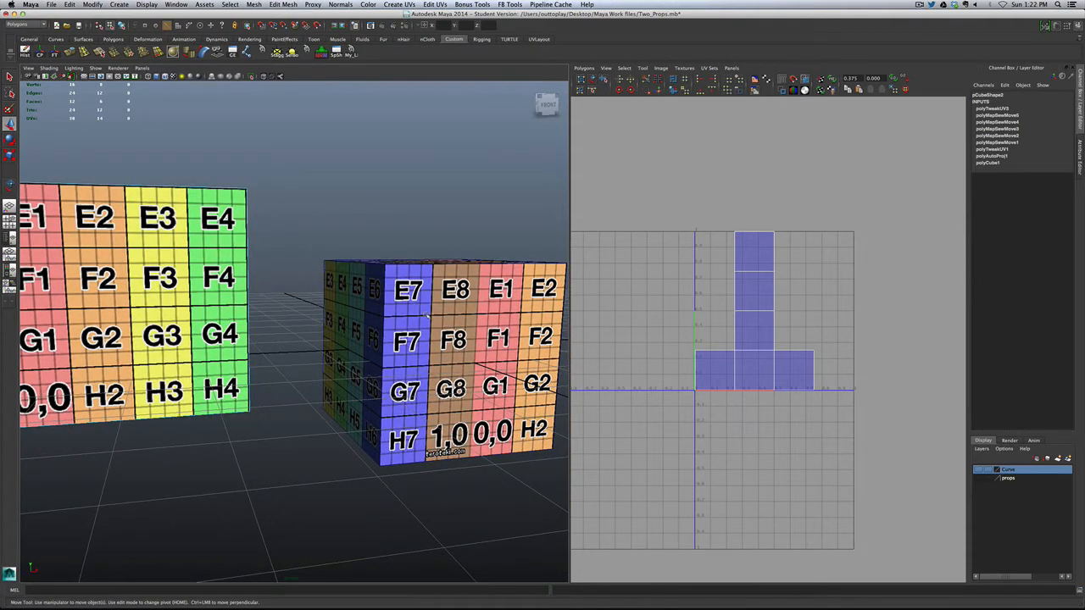
scroll(545, 325, down, 3)
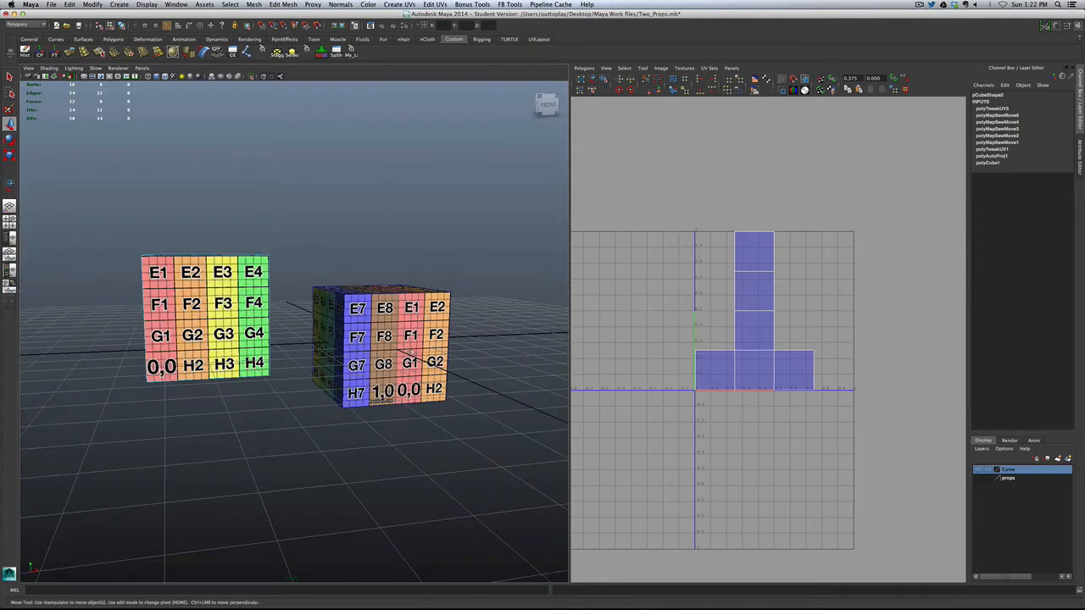
key(ctrl+z)
key(shift+z)
Step: Return the sewn cube to object mode and delete both cubes from the scene
right_click(172, 291)
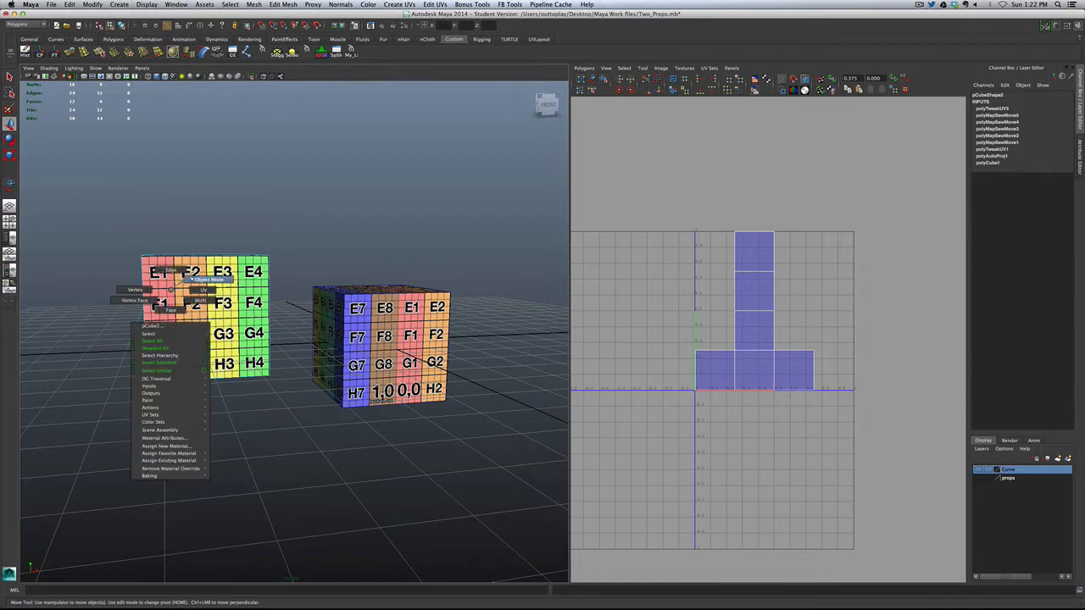
click(193, 278)
key(ctrl+z)
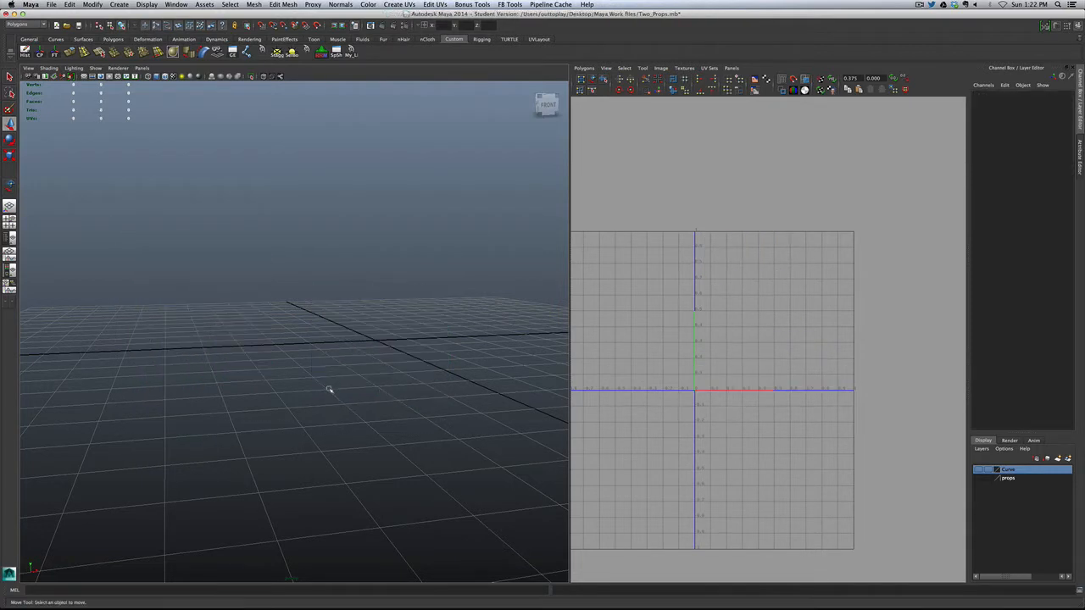
Step: Create a polygon cylinder at the origin and raise it to about 1.04 in Translate Y
alt+drag(353, 390, 281, 396)
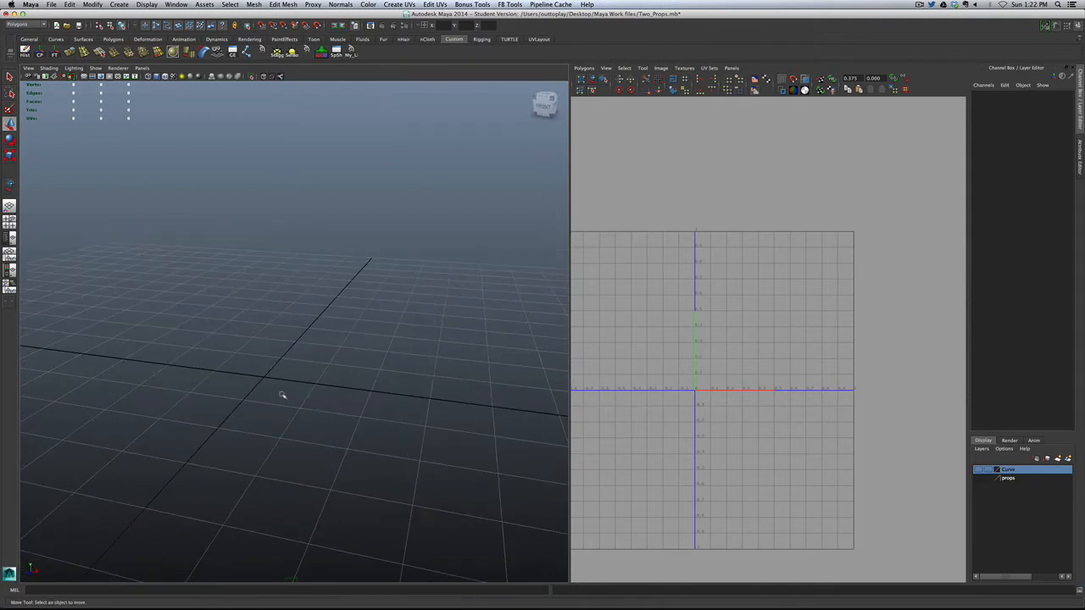
shift+right_click(290, 378)
shift+right_drag(290, 378, 252, 376)
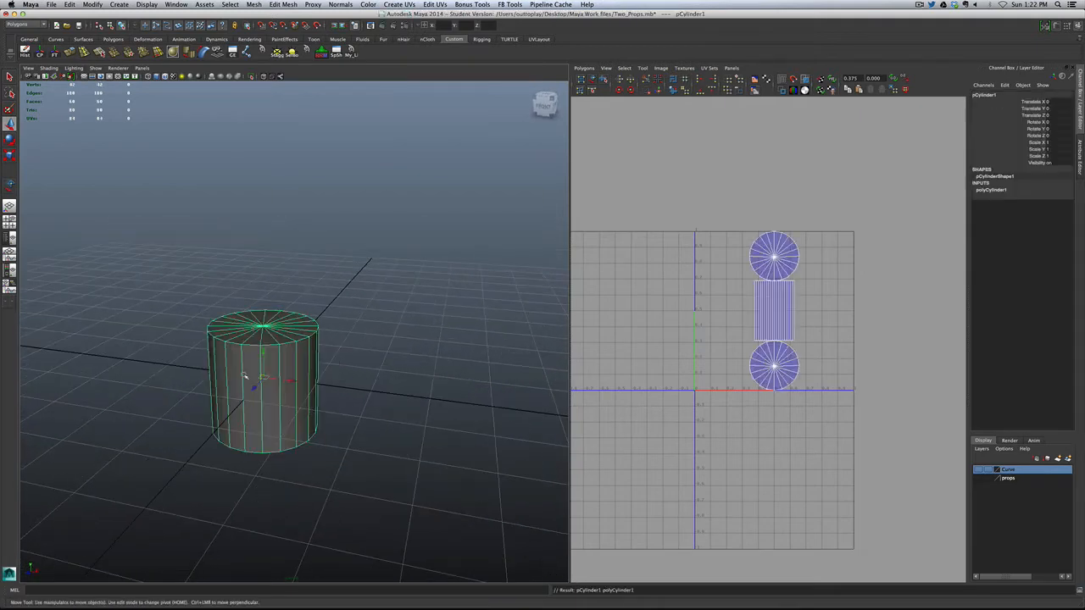
alt+drag(391, 386, 402, 386)
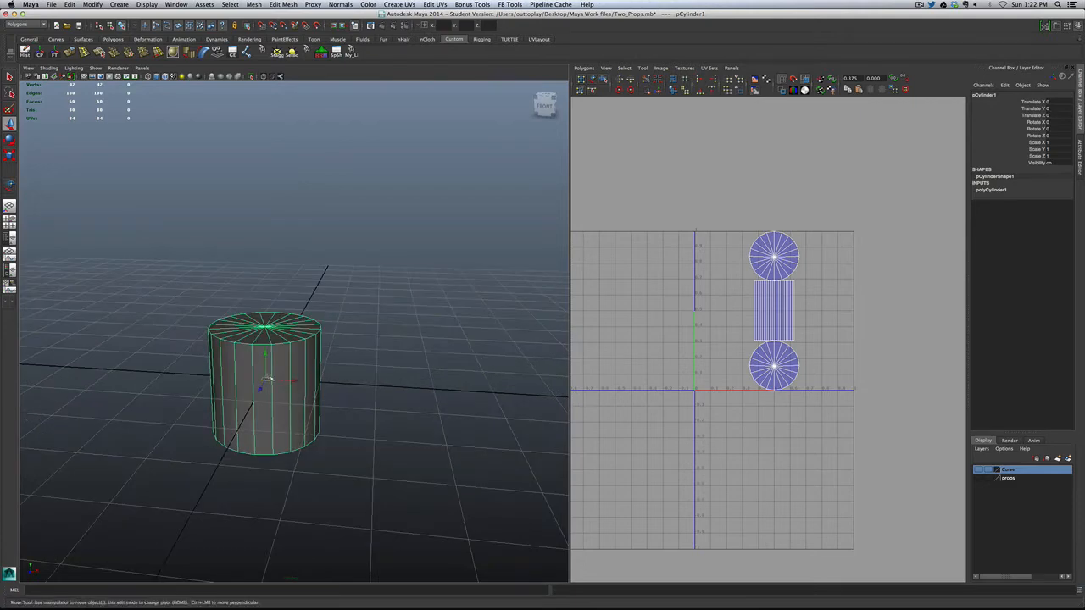
drag(266, 356, 277, 302)
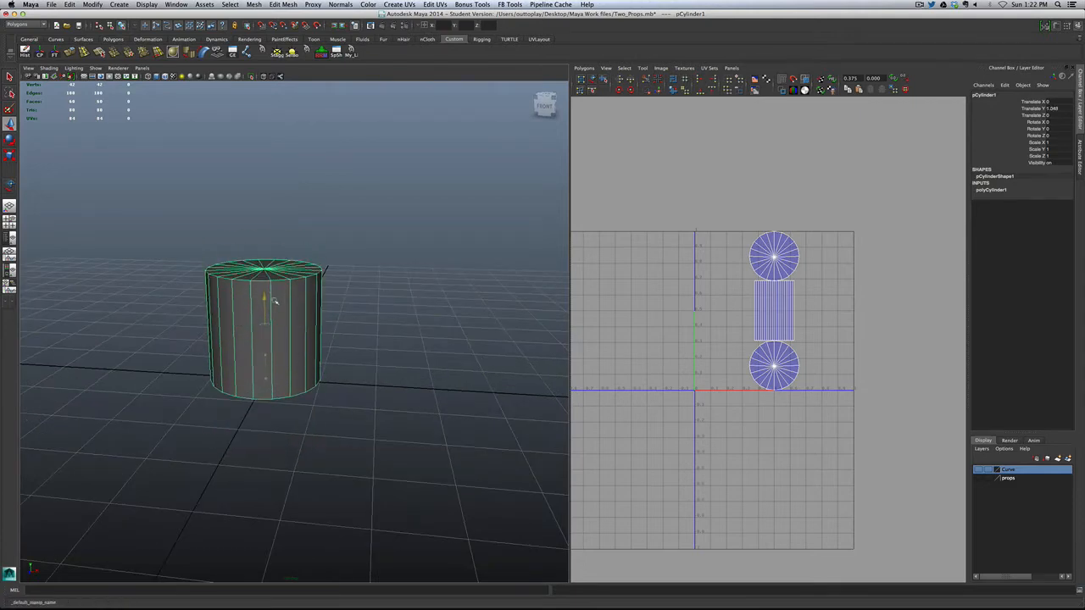
Step: Assign the existing lambert2 checker material to the cylinder
alt+right_drag(395, 368, 442, 374)
alt+drag(442, 375, 429, 382)
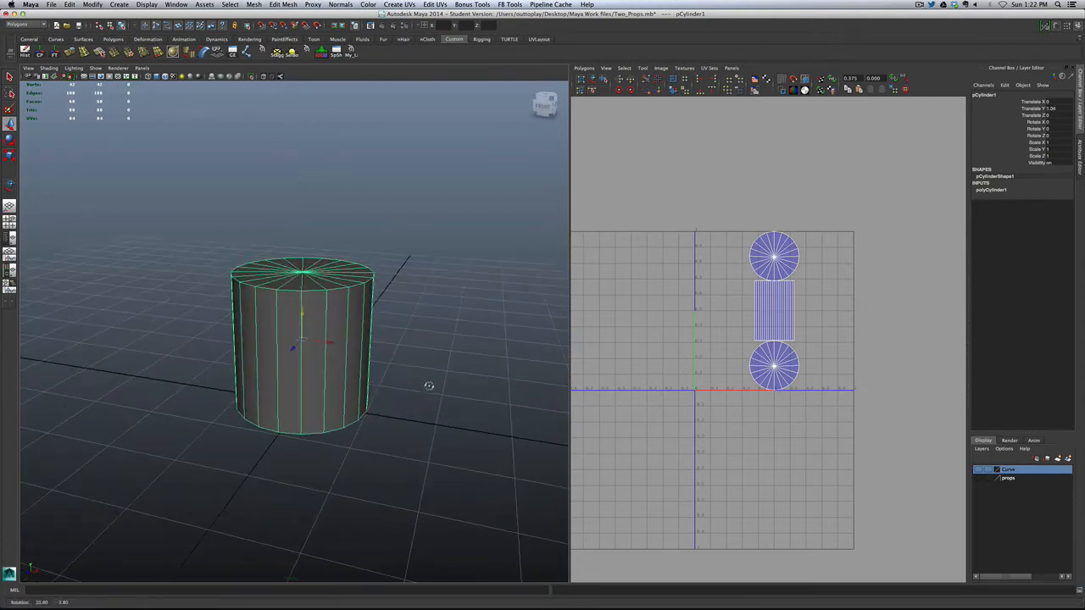
right_click(339, 331)
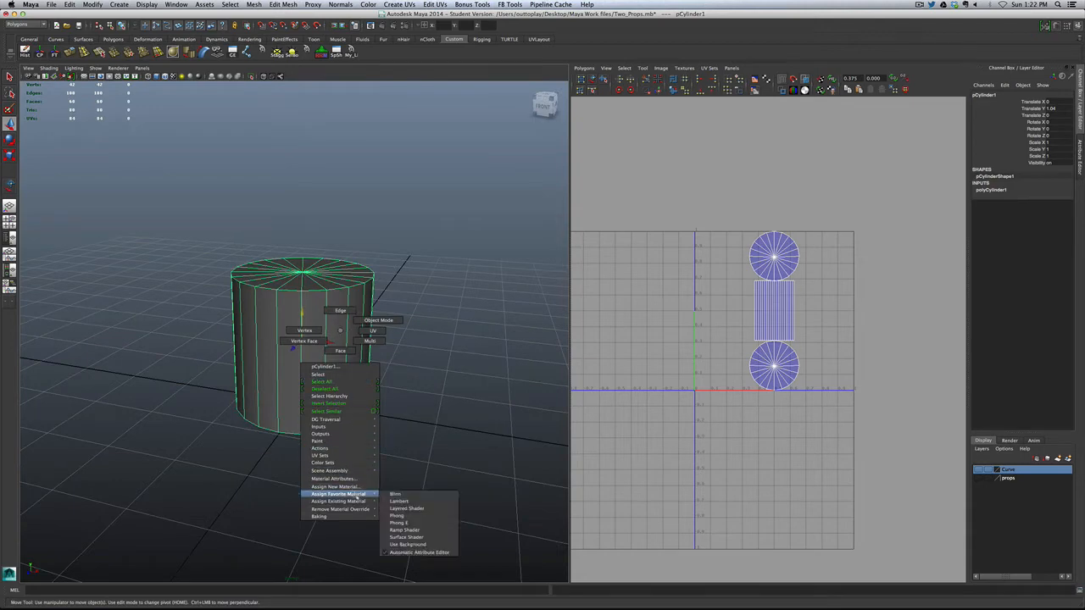
mouse_move(356, 501)
click(410, 508)
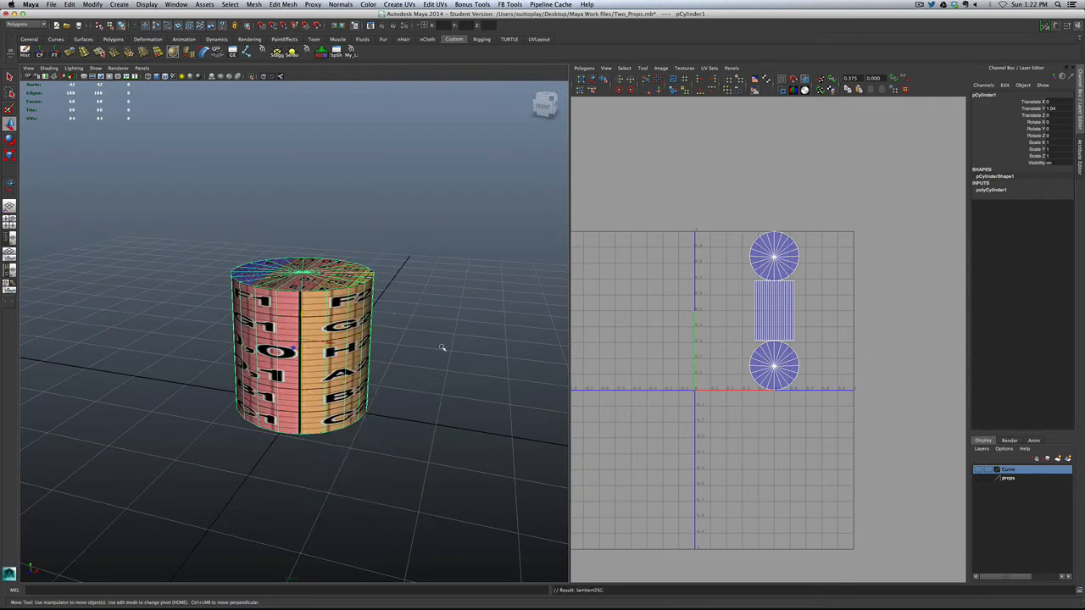
Step: Examine the checker texture on the cylinder's cap and side wall and compare its proportions with the default UV shells
alt+drag(443, 353, 306, 239)
key(w)
scroll(167, 285, up, 5)
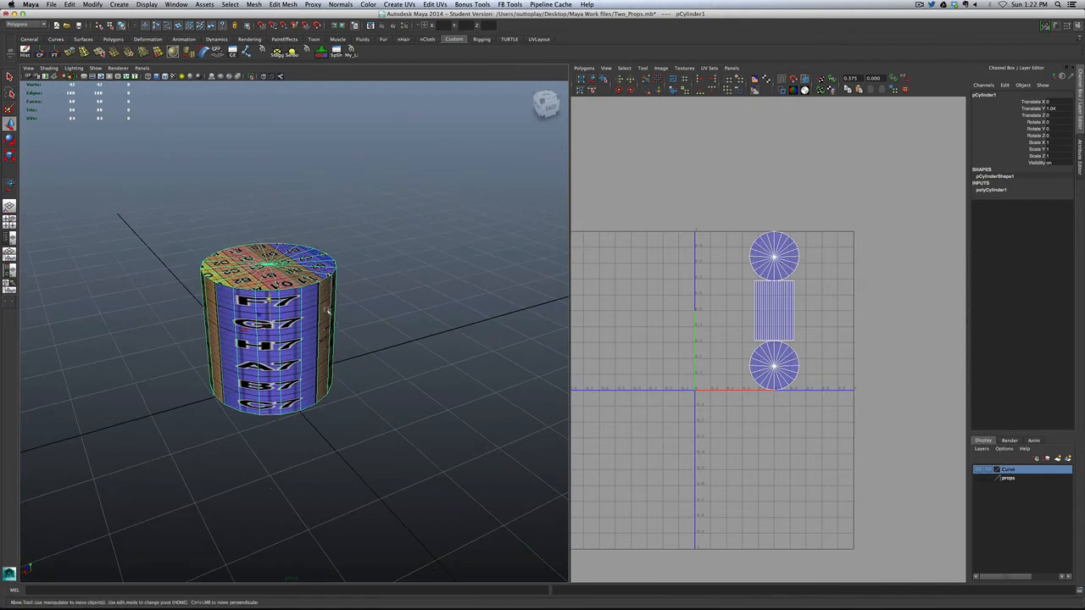
click(166, 284)
click(344, 306)
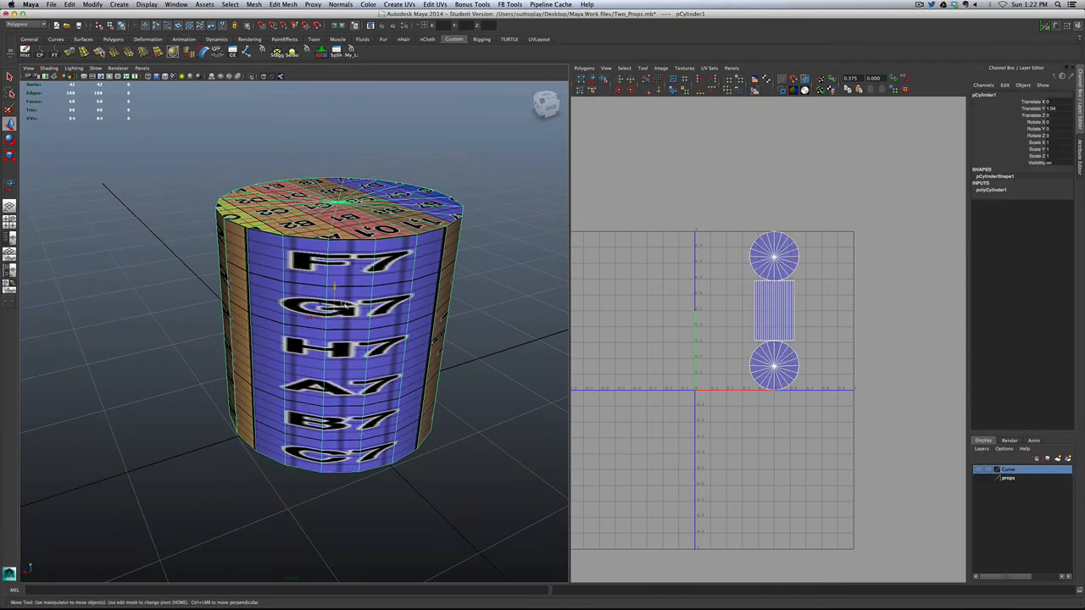
scroll(774, 297, up, 2)
scroll(773, 297, up, 1)
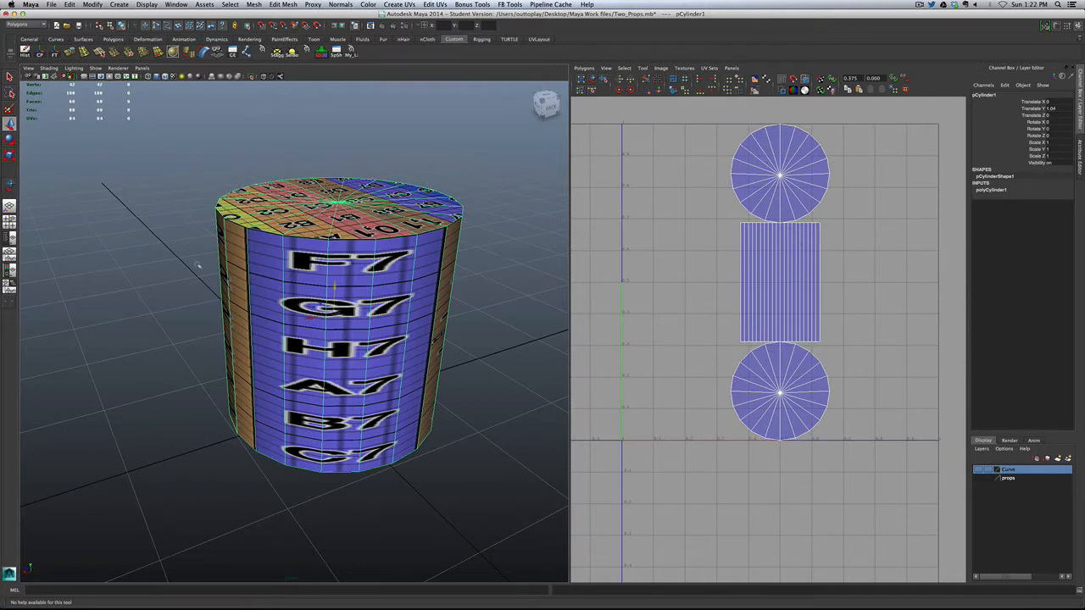
alt+drag(347, 316, 155, 297)
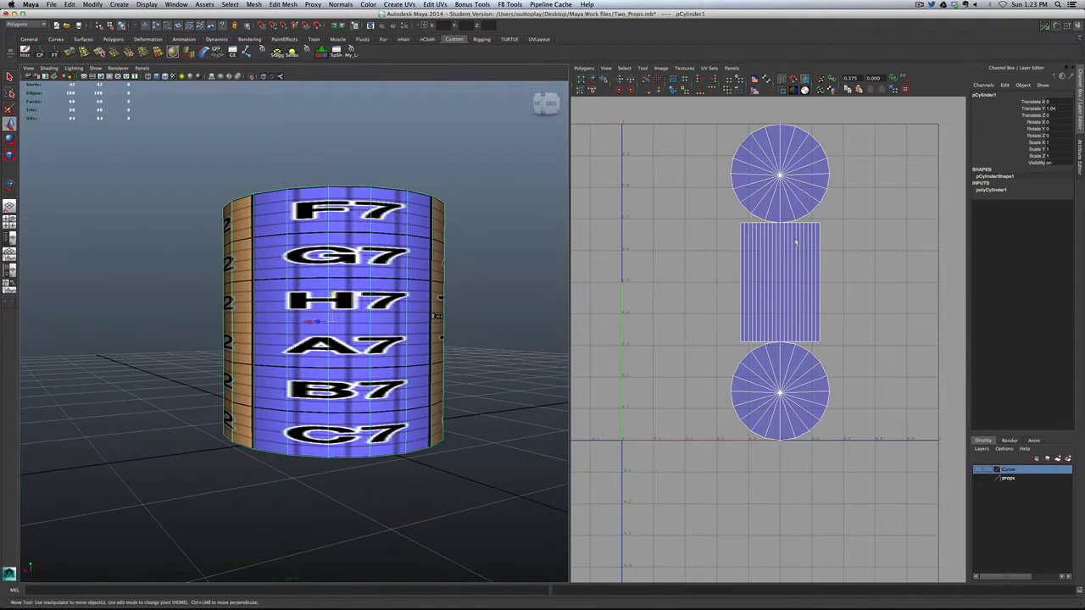
alt+drag(431, 254, 390, 278)
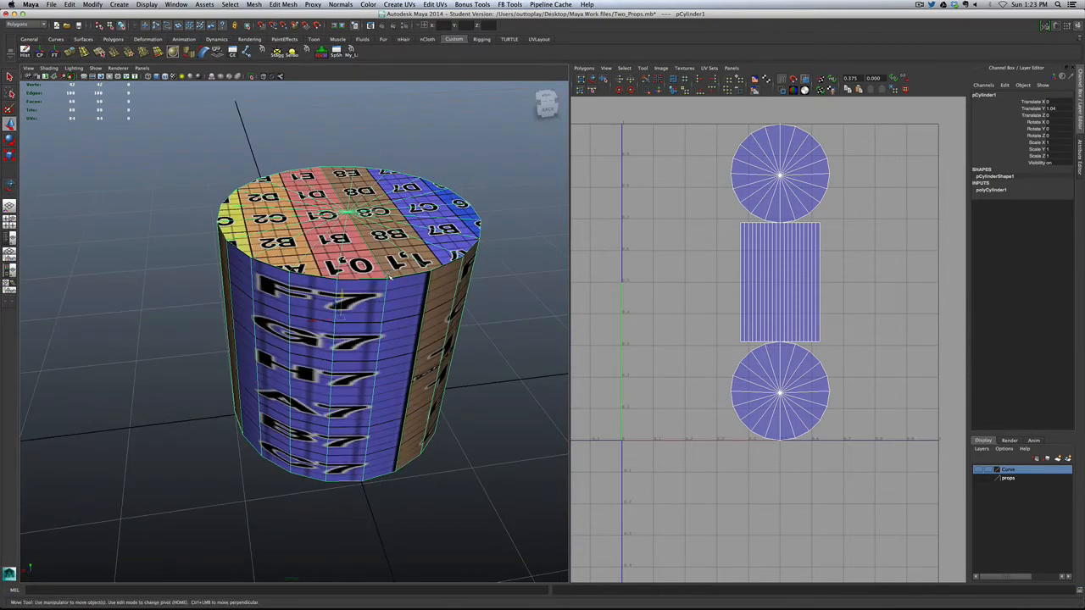
Step: Scale the side wall's UV shell in U until it spans the full width of the 0–1 UV space
scroll(390, 278, up, 3)
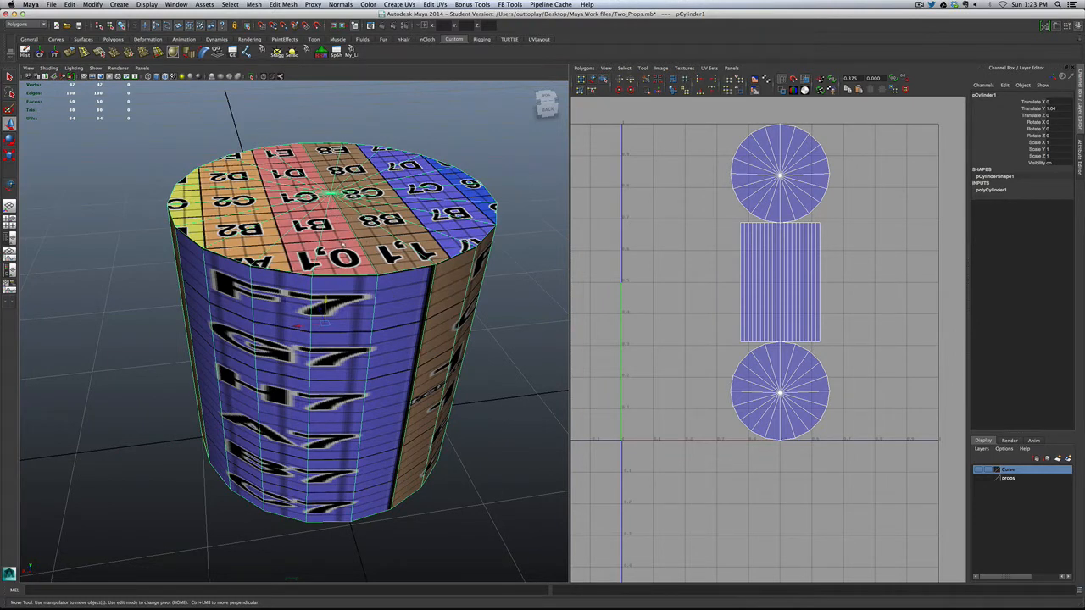
scroll(345, 280, up, 3)
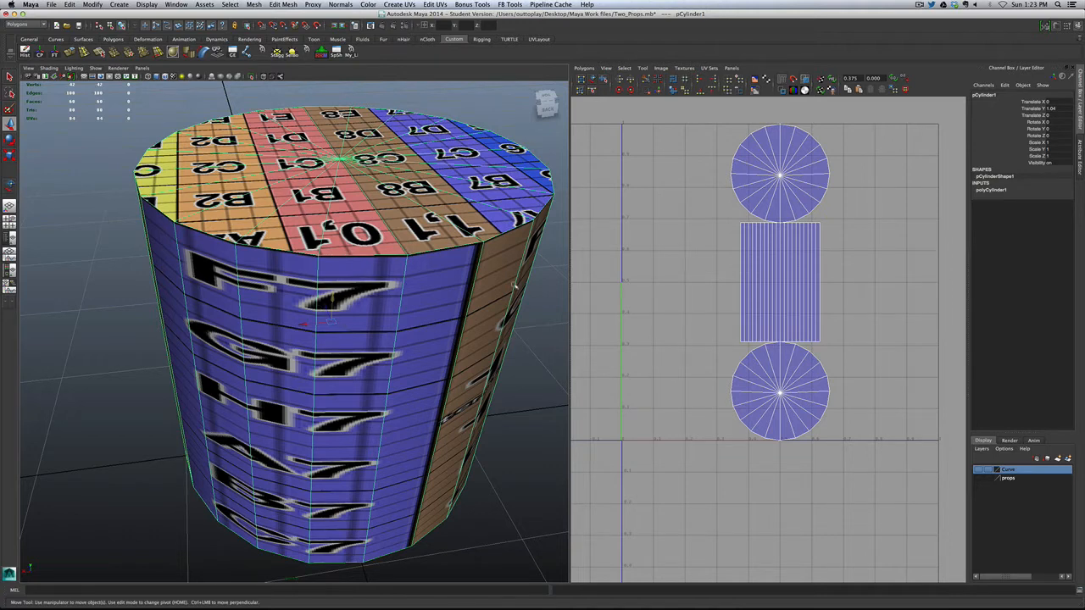
scroll(759, 352, up, 8)
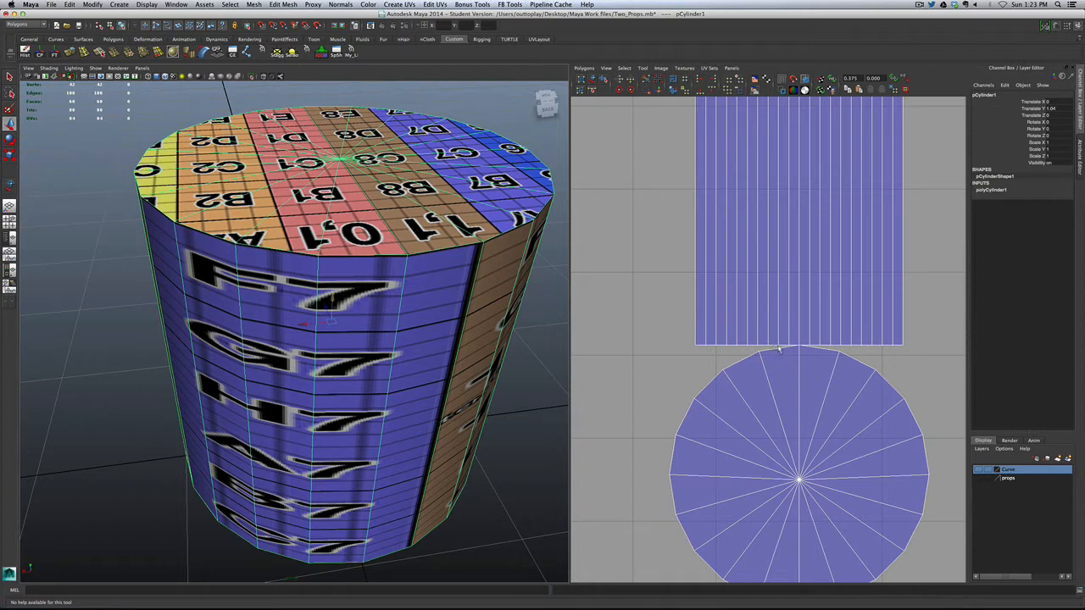
scroll(764, 299, down, 3)
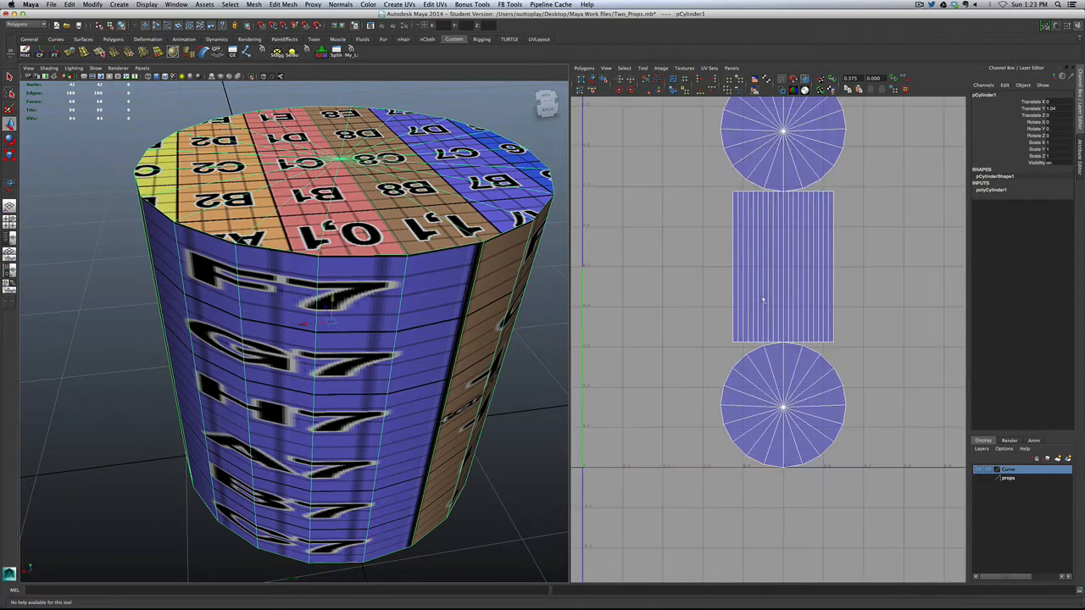
alt+drag(273, 399, 237, 339)
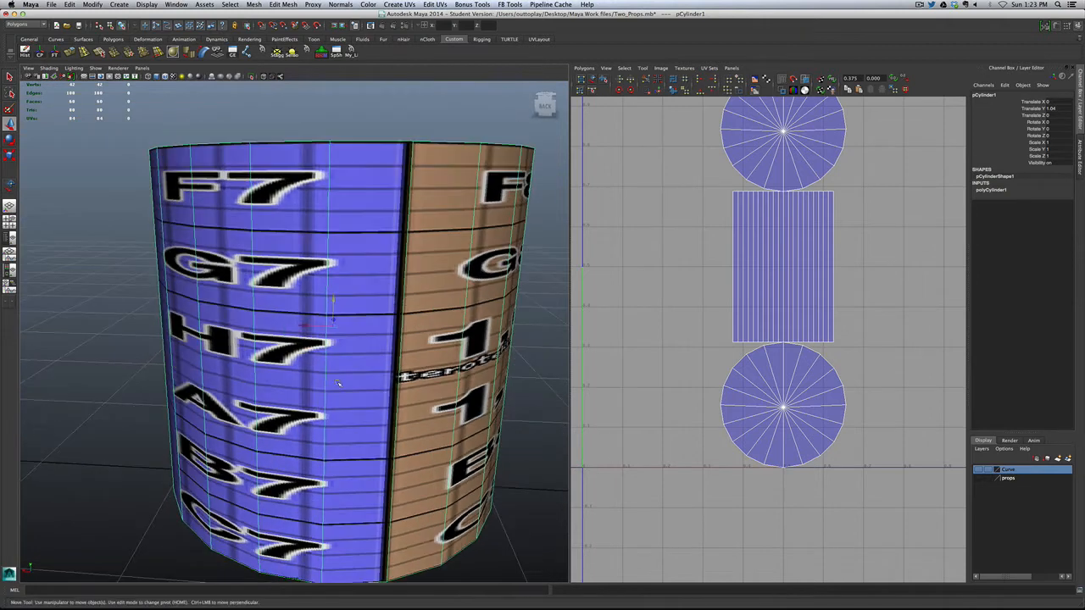
scroll(751, 238, down, 2)
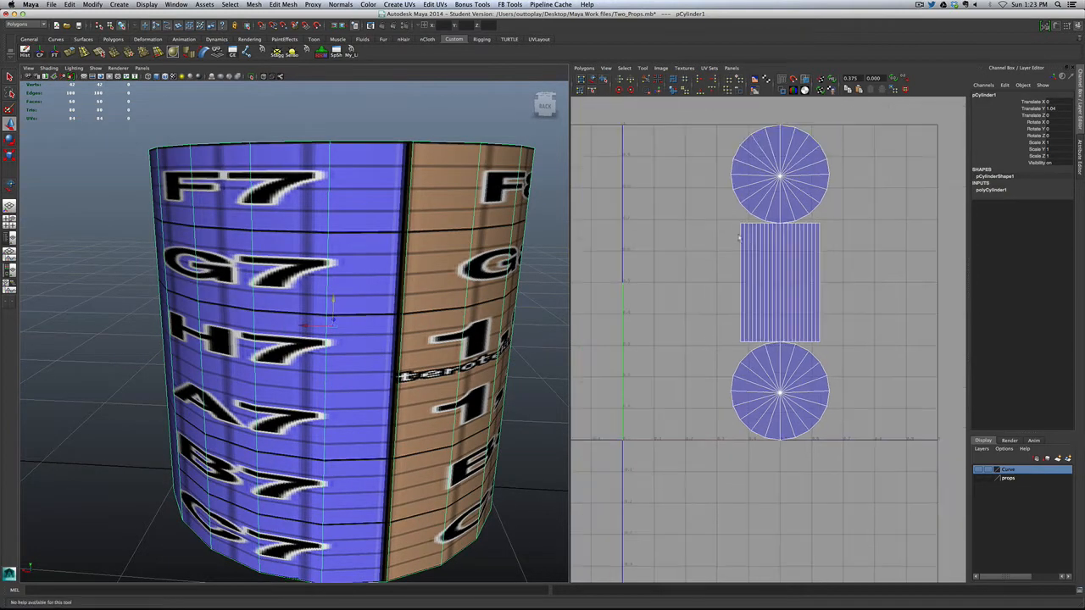
click(593, 80)
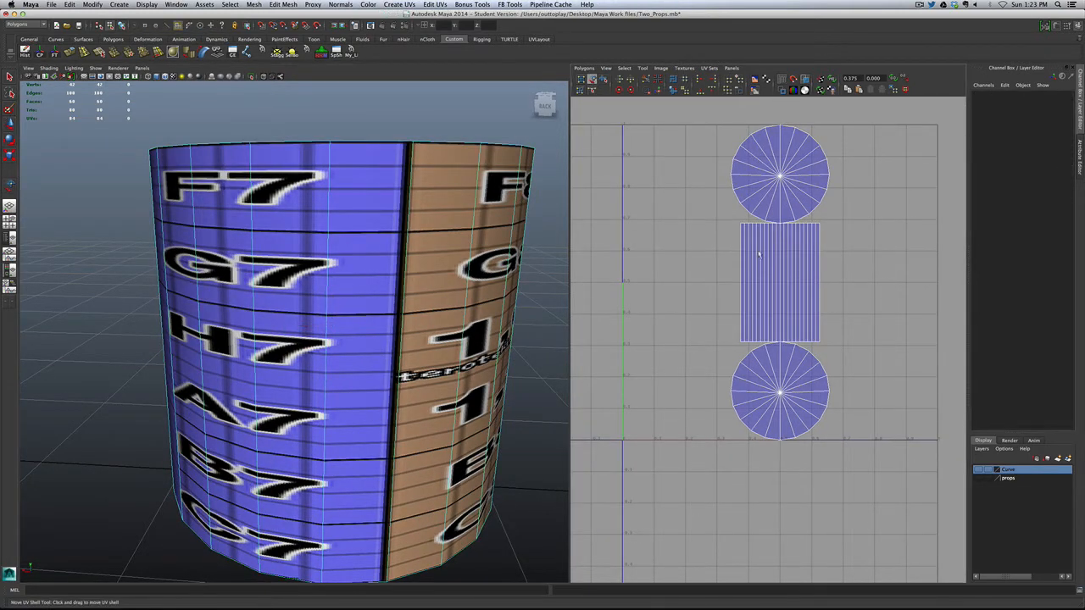
click(743, 227)
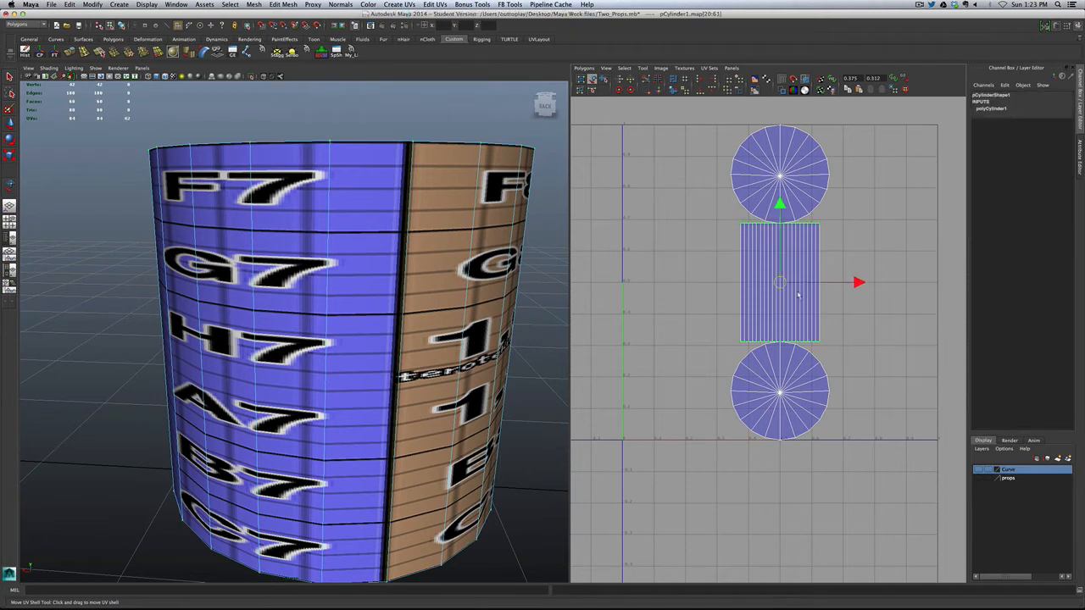
key(r)
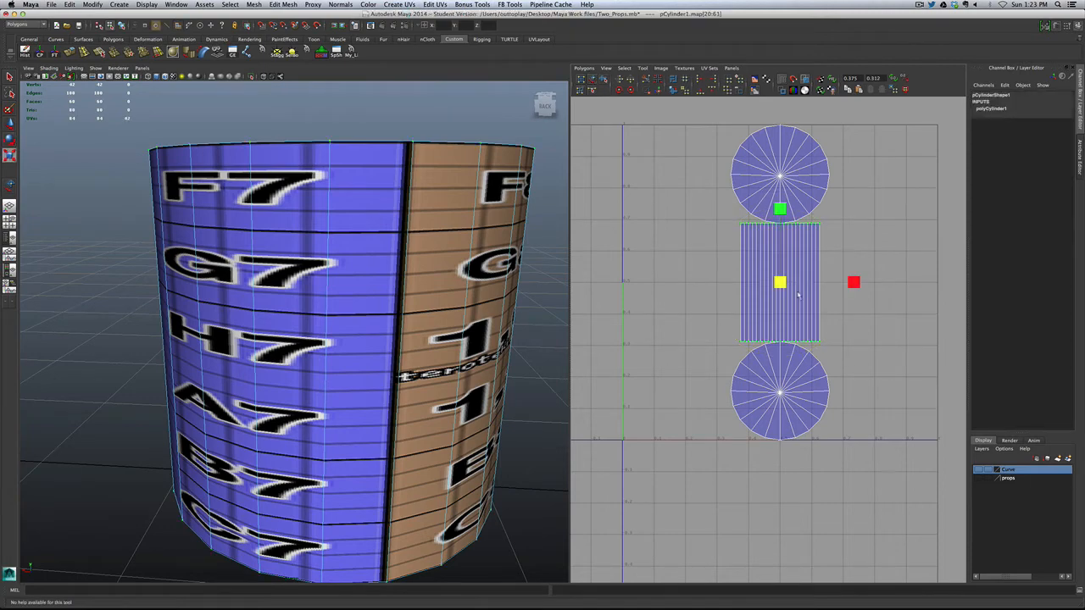
drag(853, 282, 1080, 273)
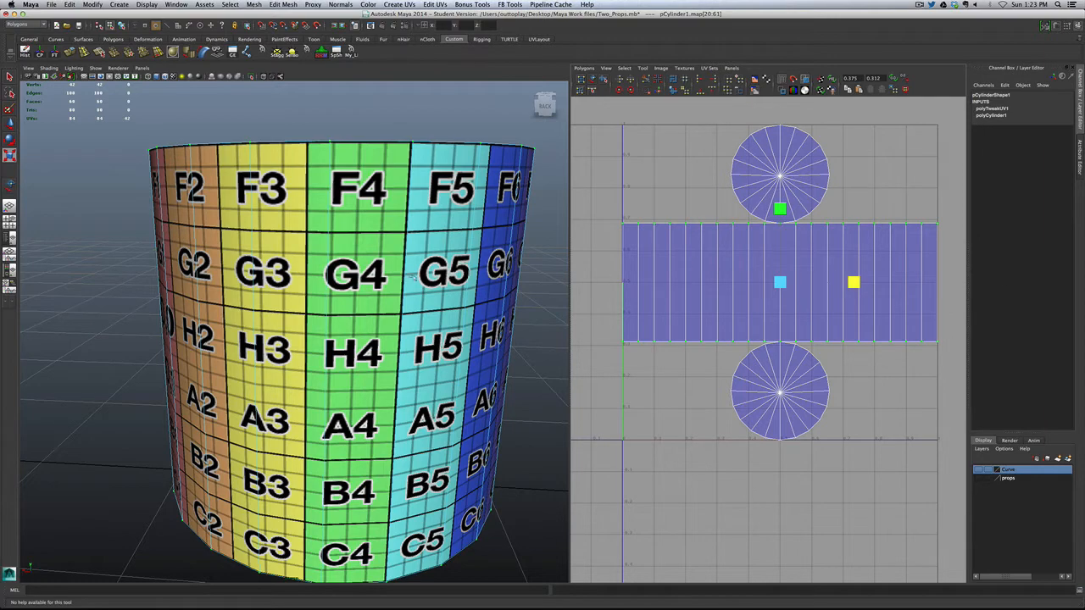
Step: Examine the cylinder's checker proportions and compare the side shell's lower border segments with the cap shell's edge lengths
alt+drag(365, 261, 305, 293)
scroll(805, 356, up, 5)
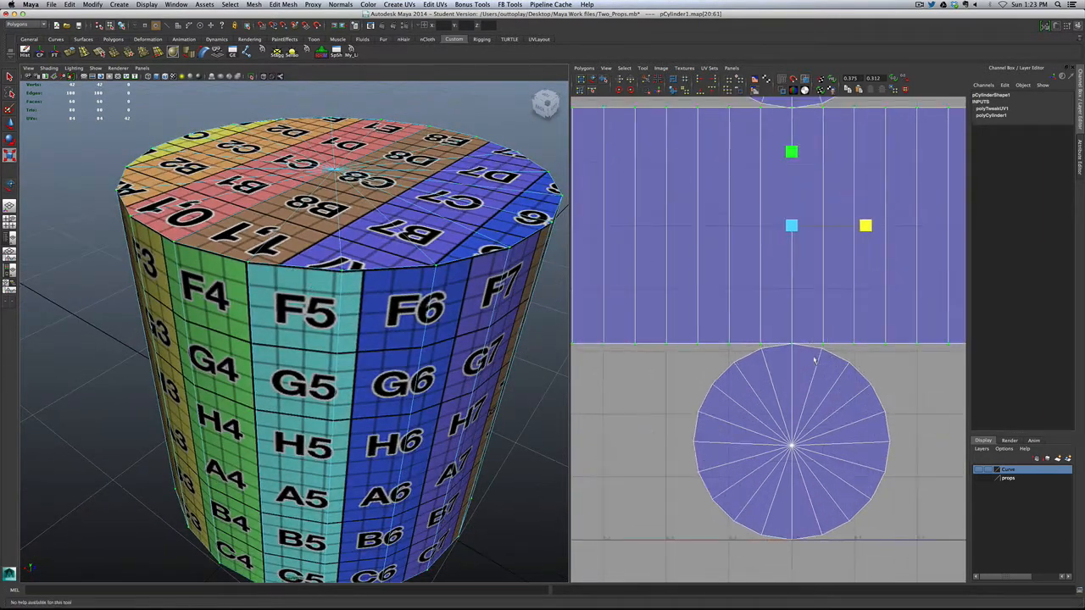
scroll(805, 356, up, 1)
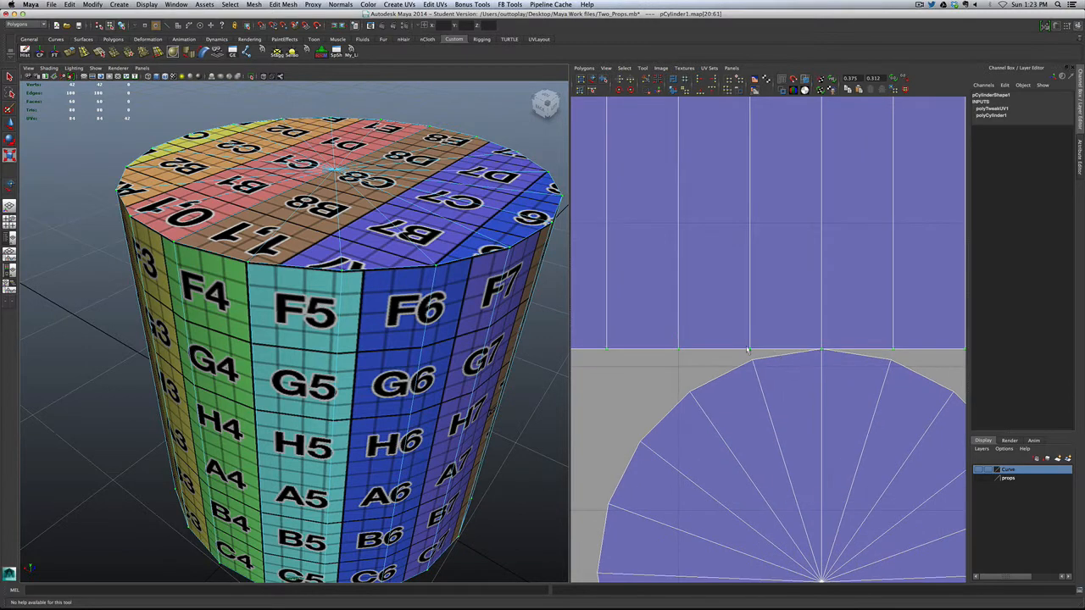
scroll(791, 364, down, 10)
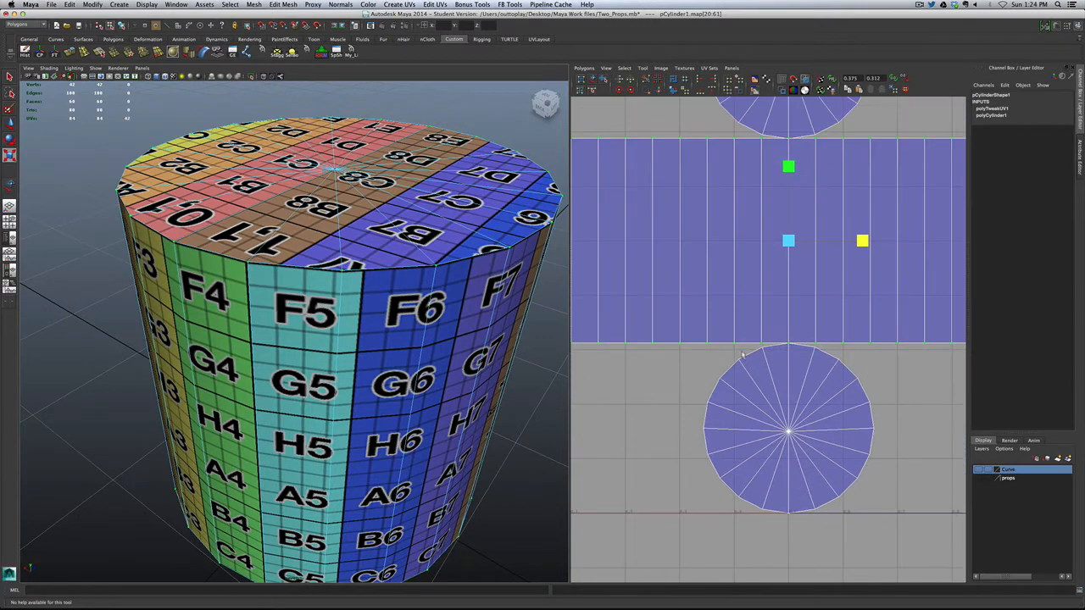
click(700, 370)
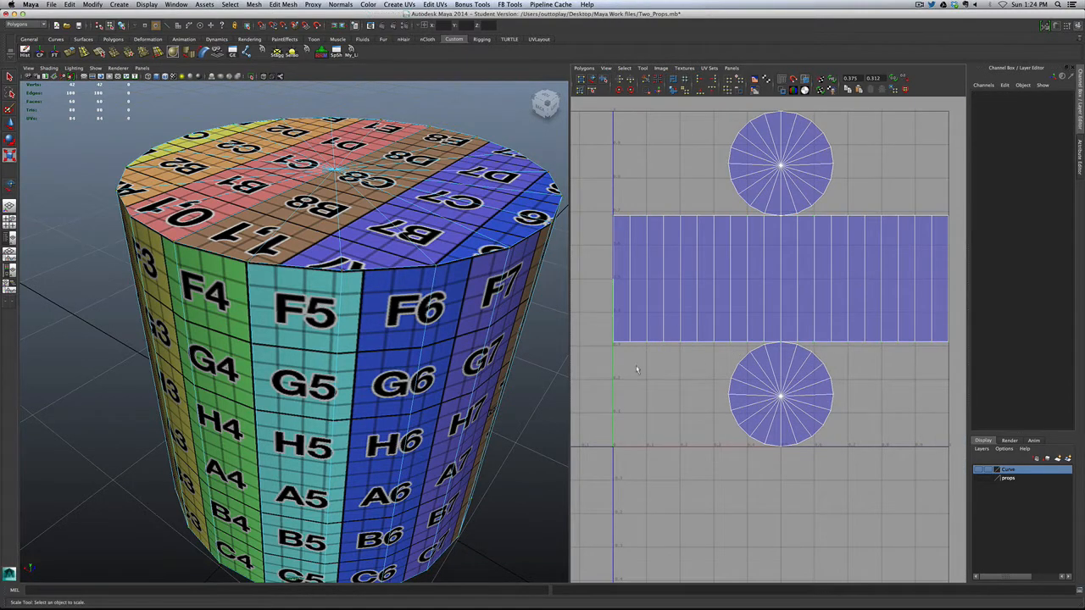
Step: Display the checker texture image behind the cylinder's UV shells in the UV editor
scroll(426, 327, down, 5)
alt+drag(427, 327, 469, 359)
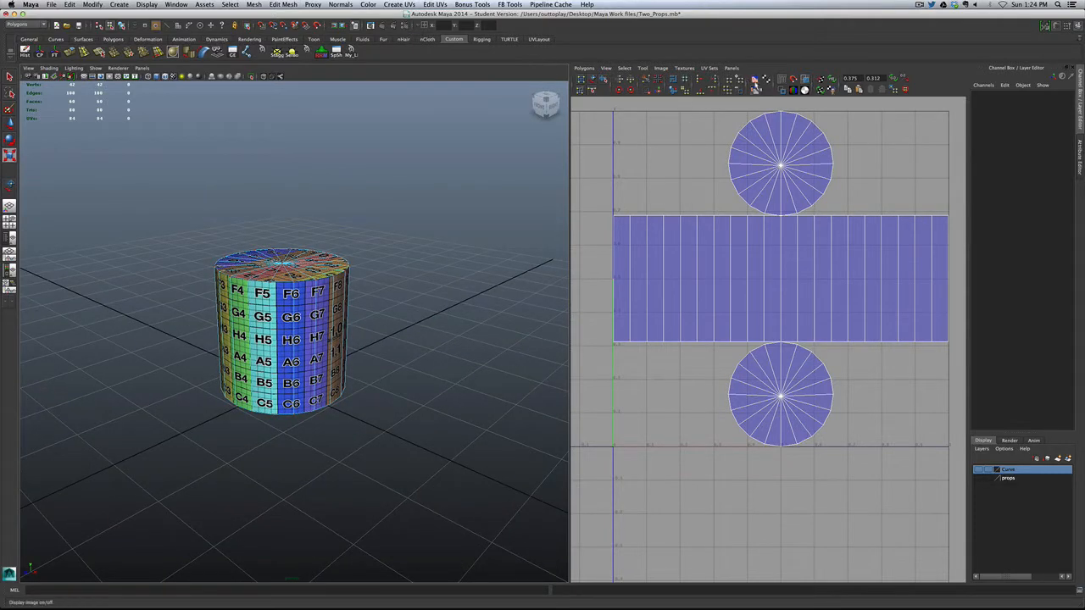
click(756, 81)
click(756, 91)
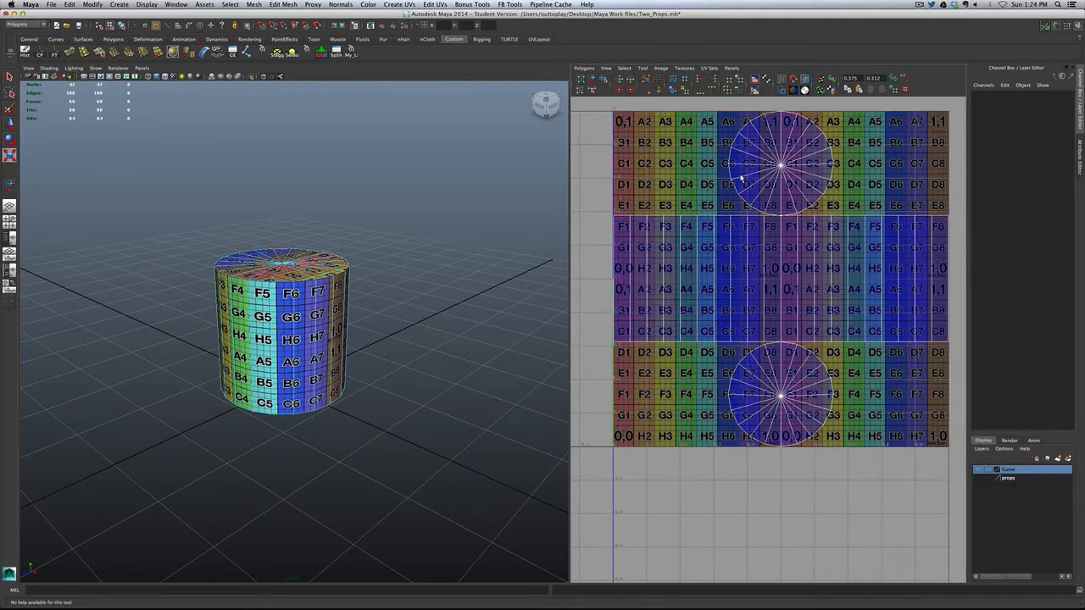
scroll(737, 229, up, 3)
scroll(773, 228, down, 6)
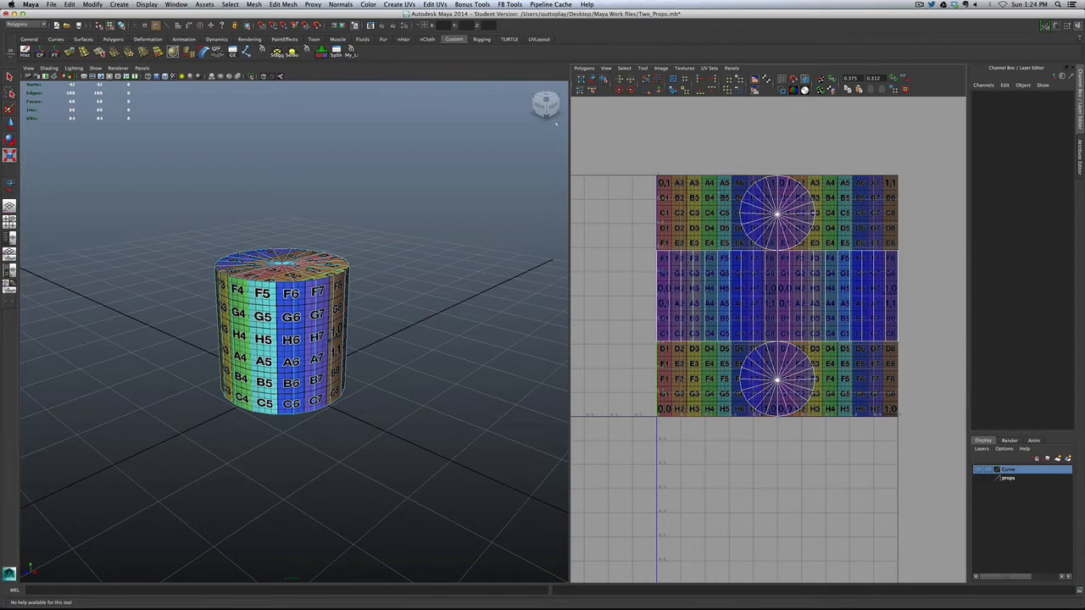
Step: Try moving the upper cap's UV shell along U to the texture's left edge, and undo the move
click(591, 79)
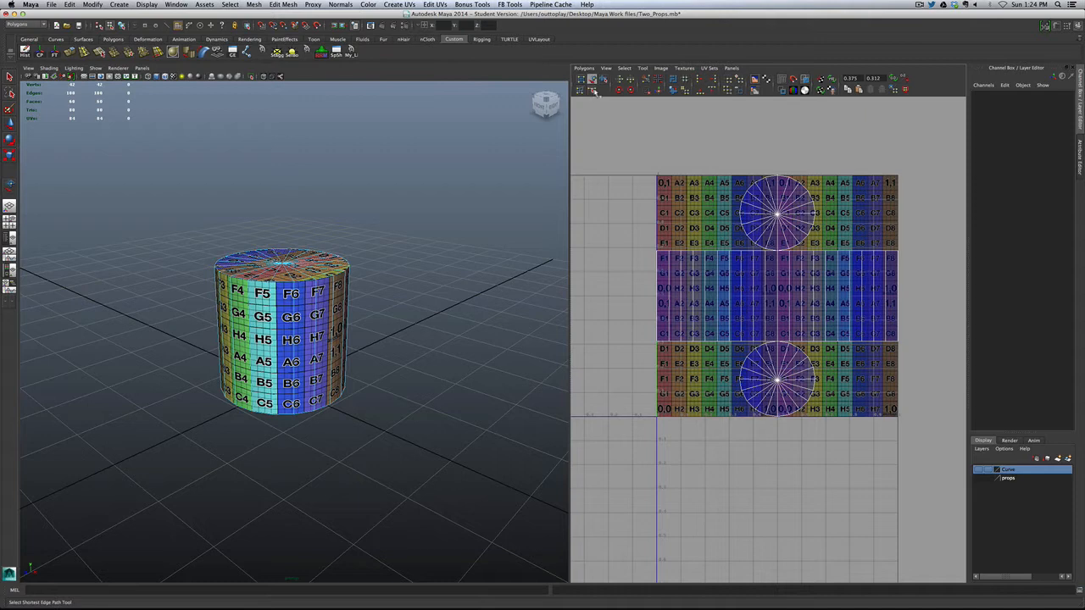
click(753, 187)
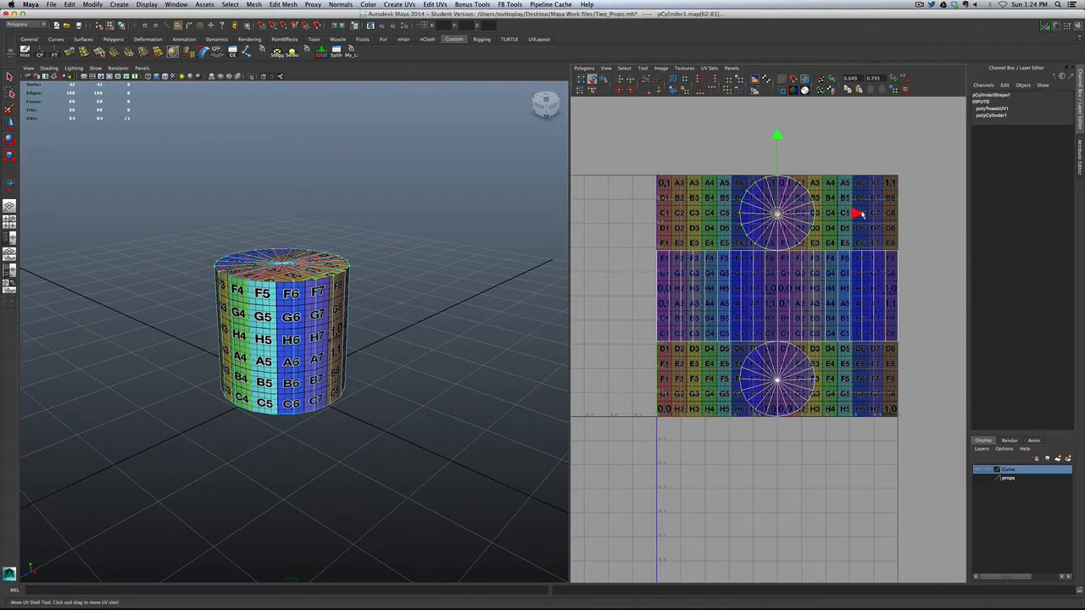
drag(858, 213, 776, 213)
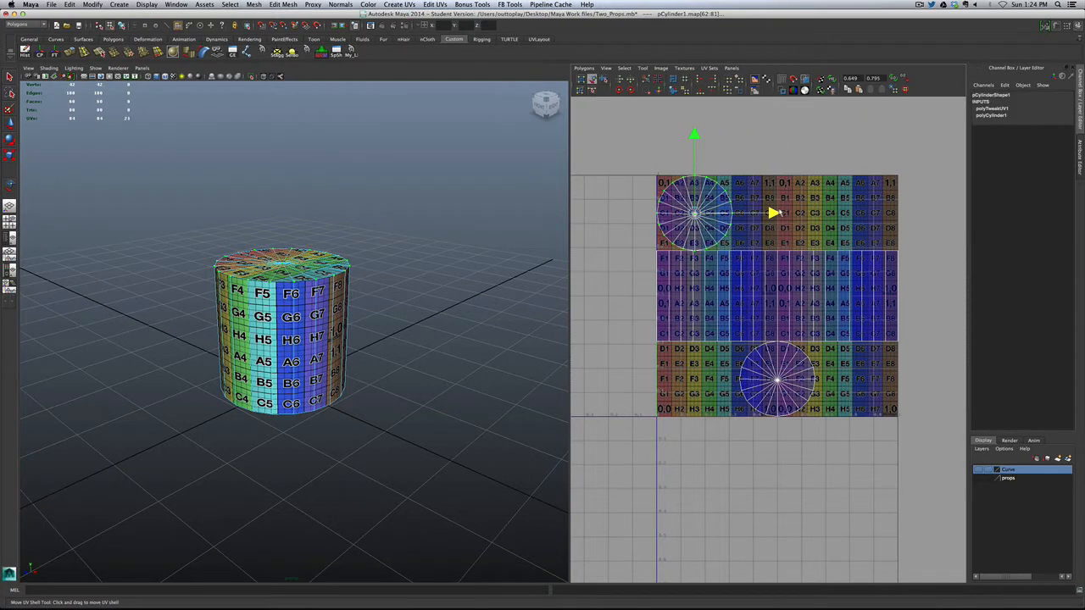
key(ctrl+z)
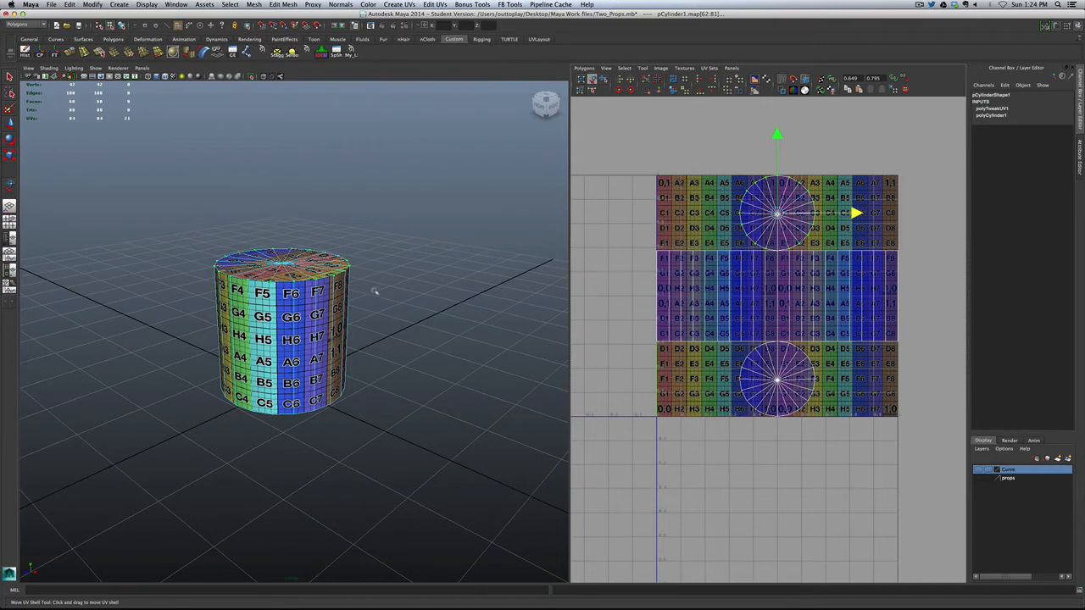
Step: Return the cylinder to object mode with its side wall and upper cap in view
mouse_move(376, 291)
alt+mouse_down()
mouse_move(388, 286)
mouse_move(369, 295)
alt+mouse_up()
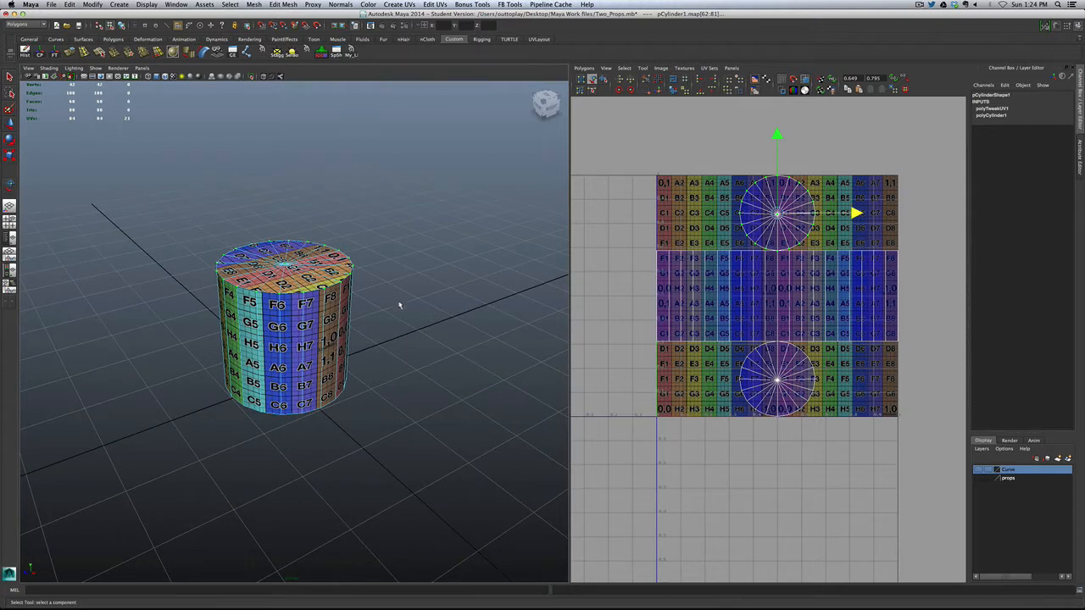
alt+right_drag(399, 305, 330, 346)
alt+drag(370, 363, 446, 362)
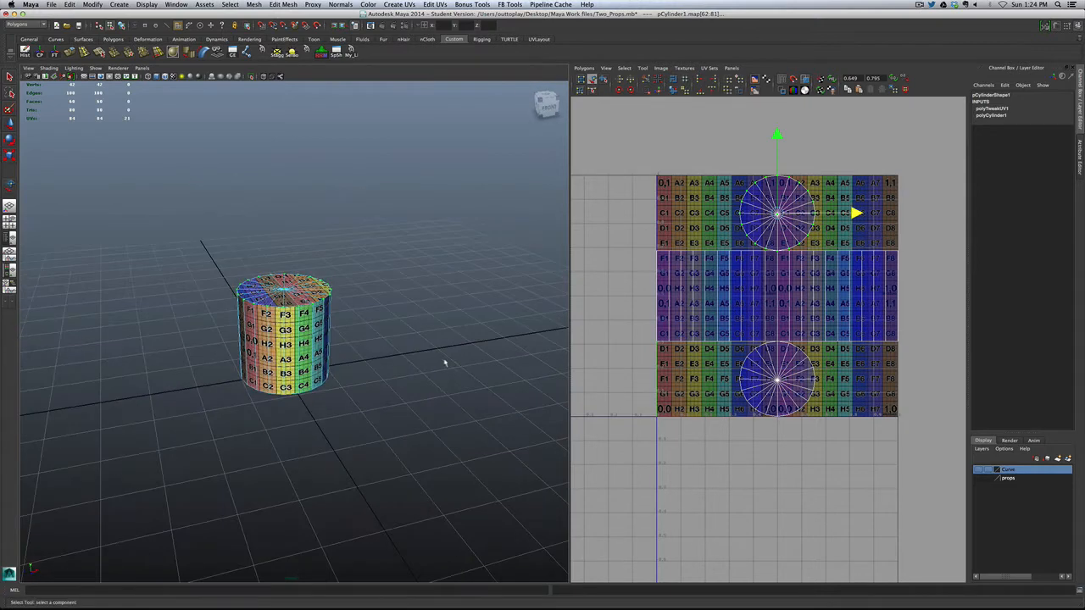
alt+right_drag(262, 381, 322, 399)
alt+middle_drag(322, 400, 344, 397)
alt+right_drag(343, 397, 375, 394)
right_drag(332, 263, 365, 257)
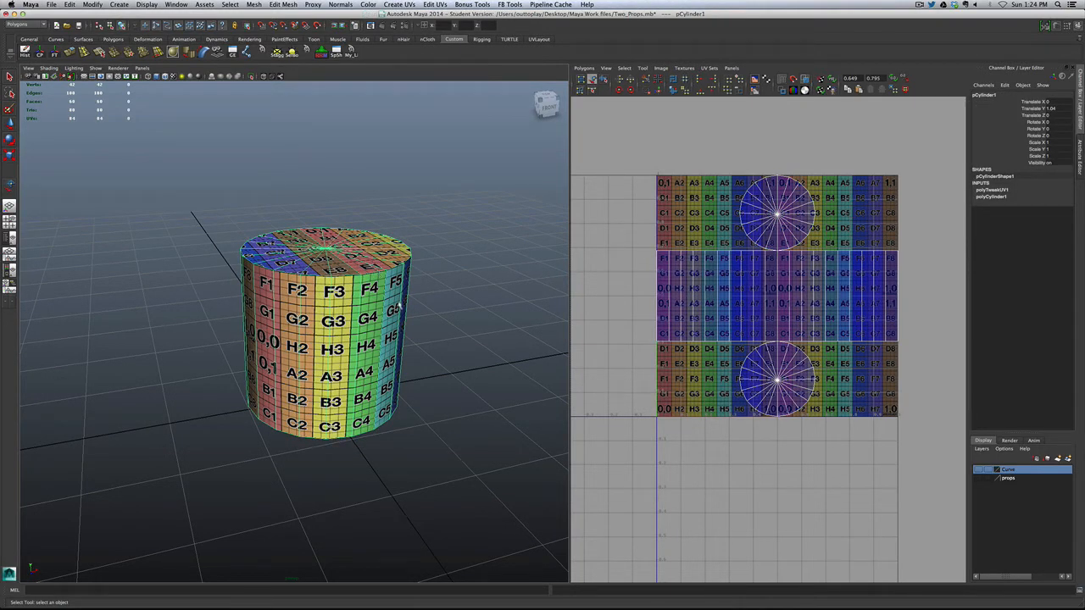
Step: Select the side wall's UV shell, examine its borders against the checker image and cap shells, and clear the selection
right_click(657, 253)
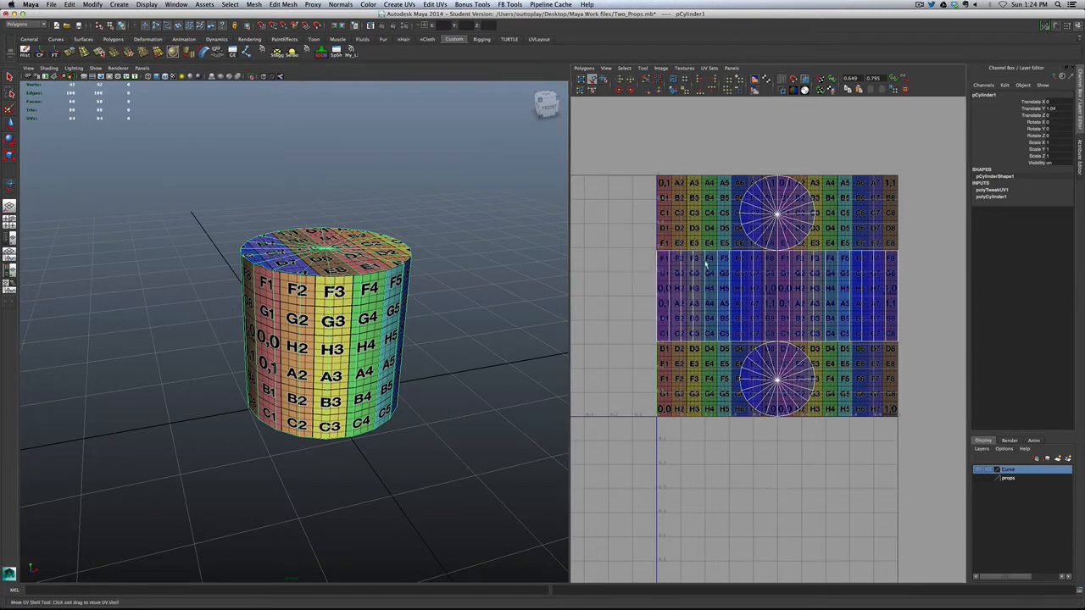
right_click(671, 254)
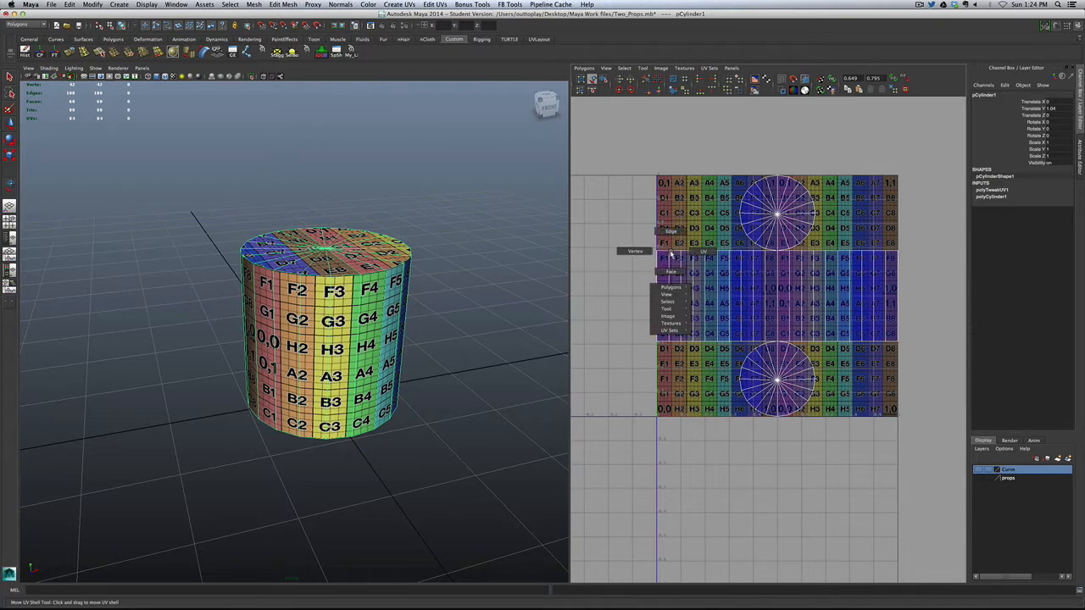
right_drag(713, 252, 714, 255)
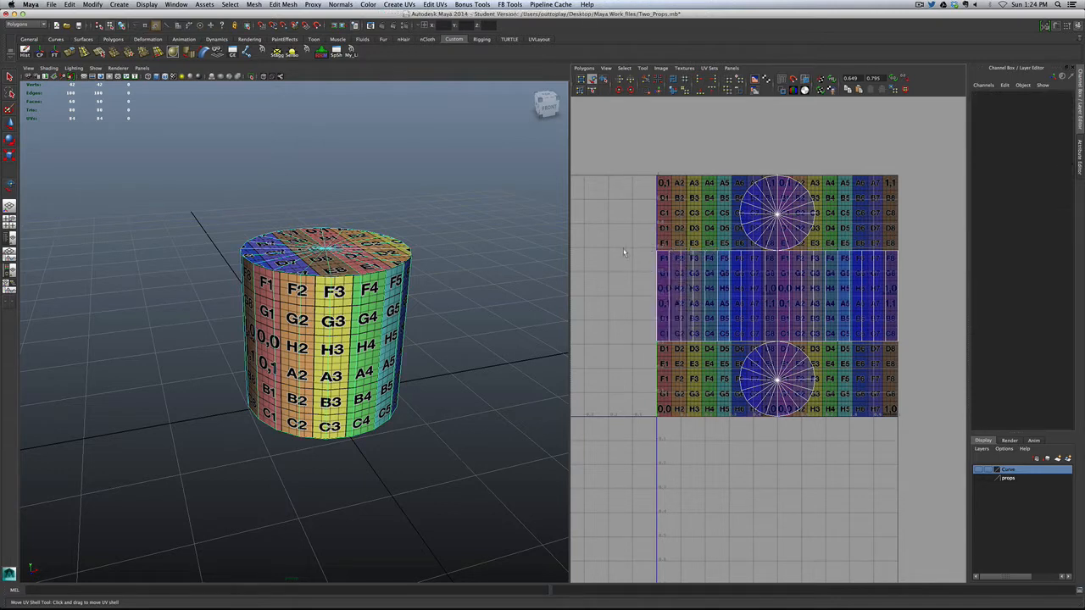
click(696, 348)
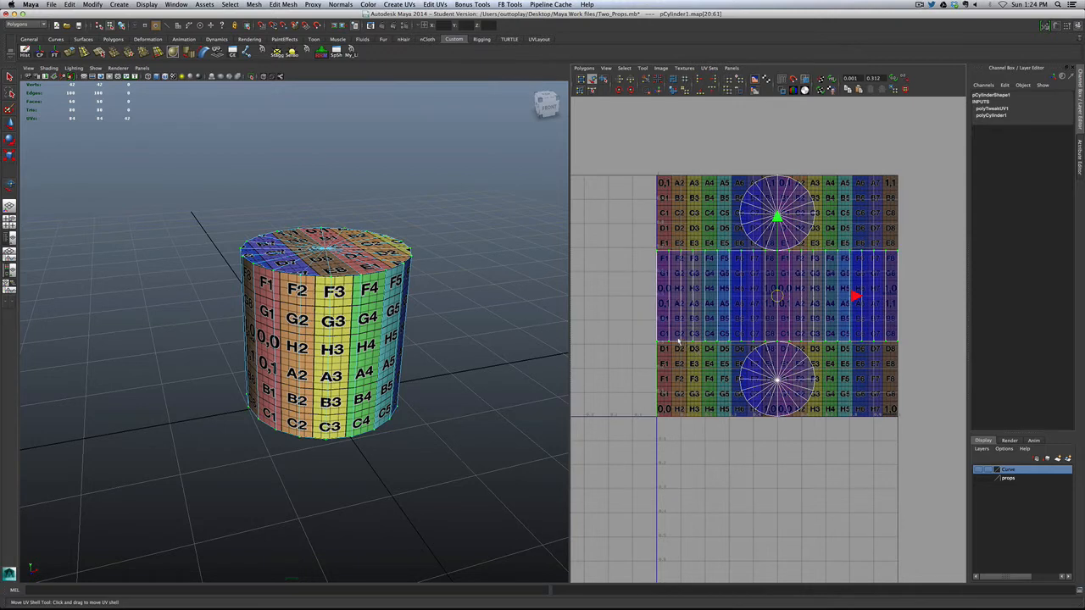
scroll(678, 341, up, 3)
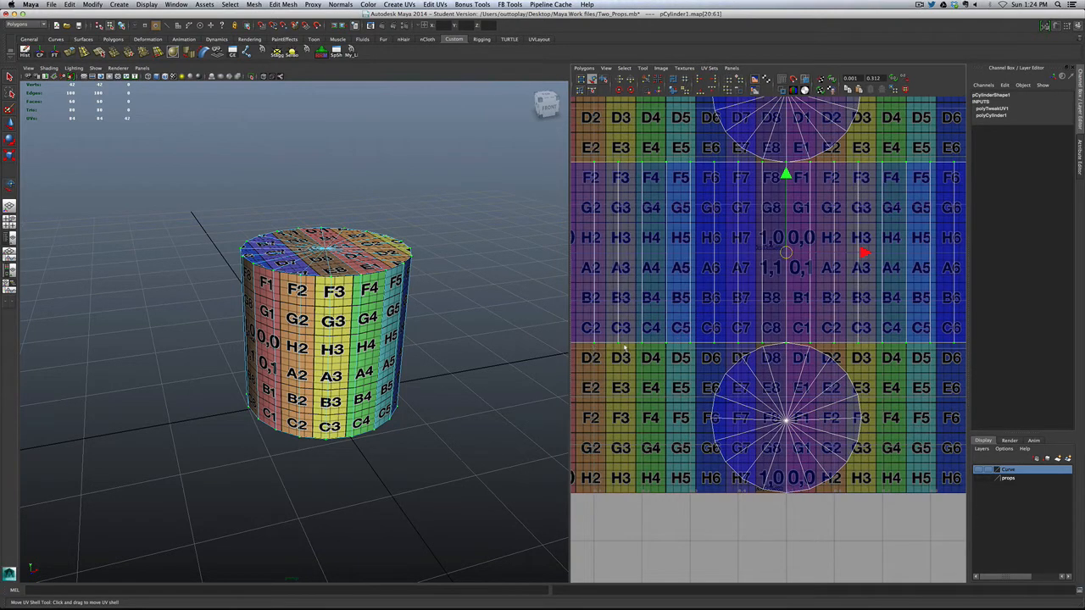
scroll(679, 349, down, 2)
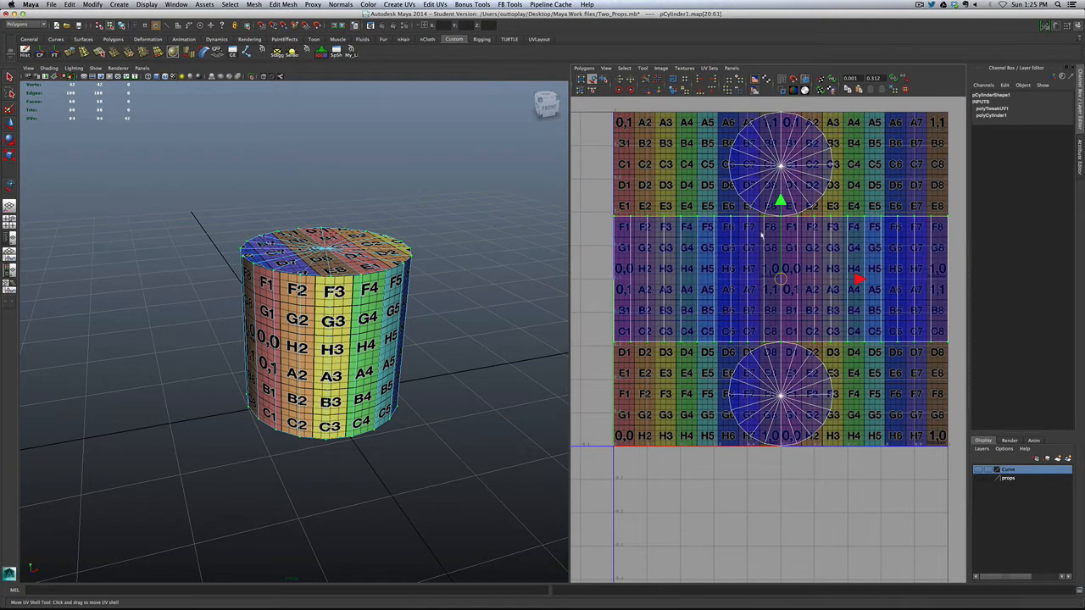
key(q)
click(627, 225)
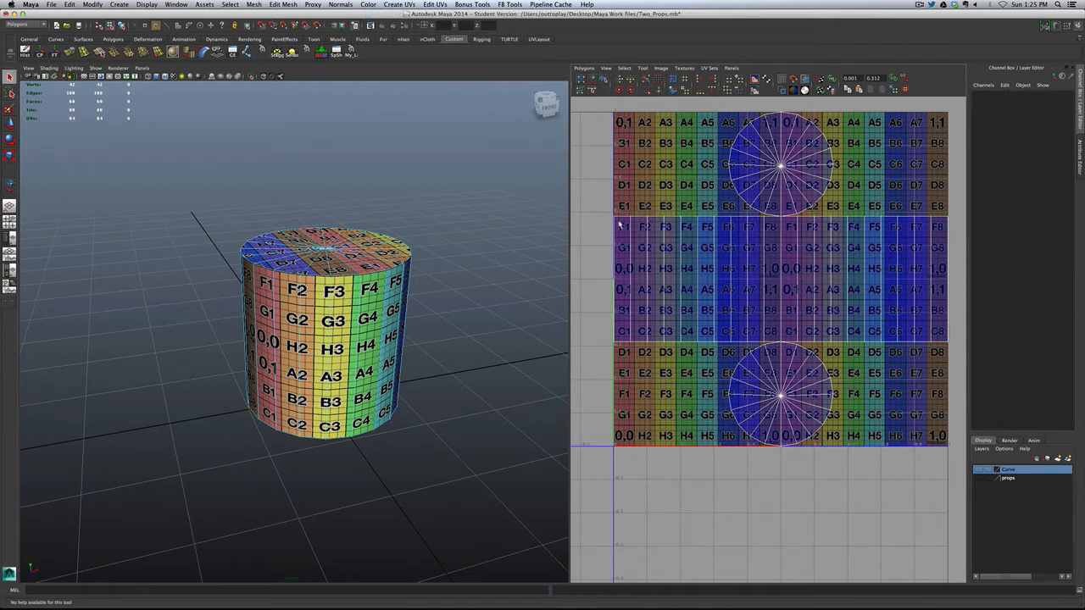
Step: Switch to edge selection in the UV editor and select the leftmost edge on the side shell's upper border
right_click(620, 224)
click(641, 220)
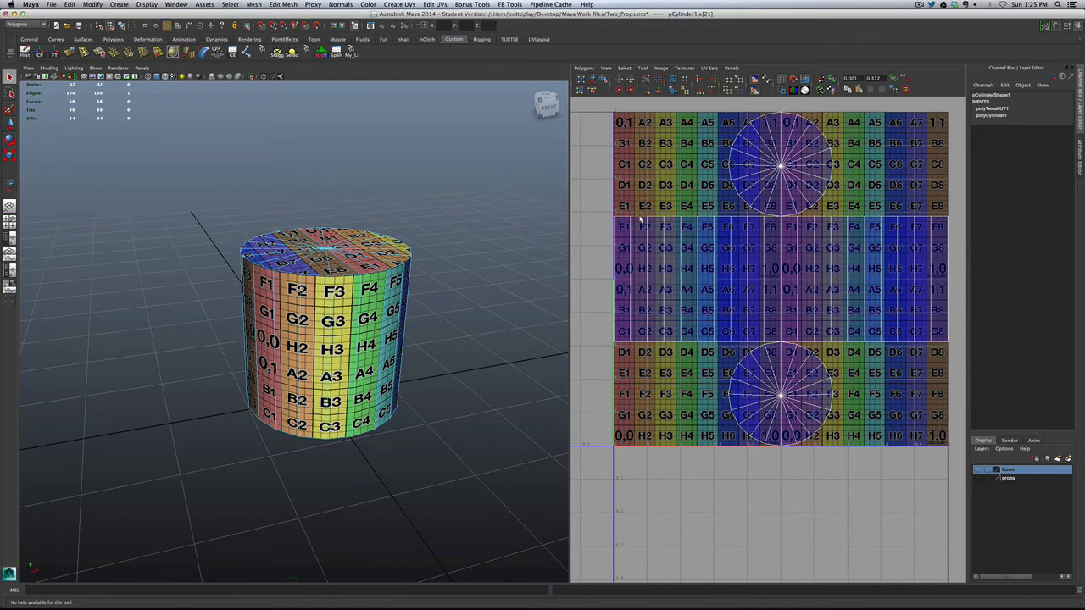
click(626, 218)
Step: Turn off the viewport's textured display and view the selected upper rim edge on the plain shaded cylinder
alt+drag(374, 312, 463, 318)
click(177, 76)
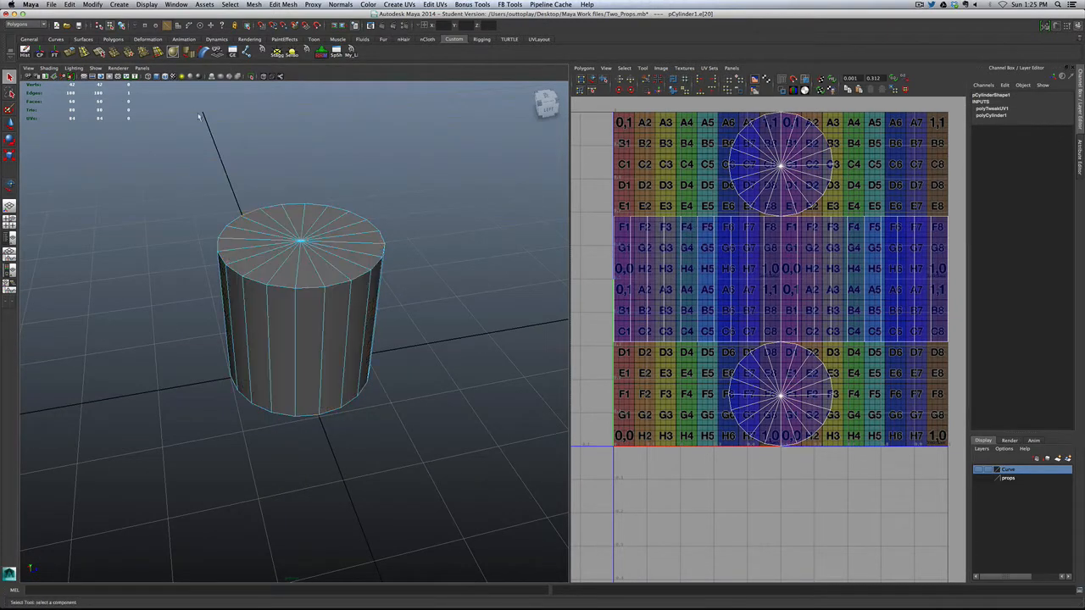
mouse_move(200, 117)
alt+mouse_down()
mouse_move(413, 216)
mouse_move(453, 218)
alt+mouse_up()
scroll(453, 217, up, 2)
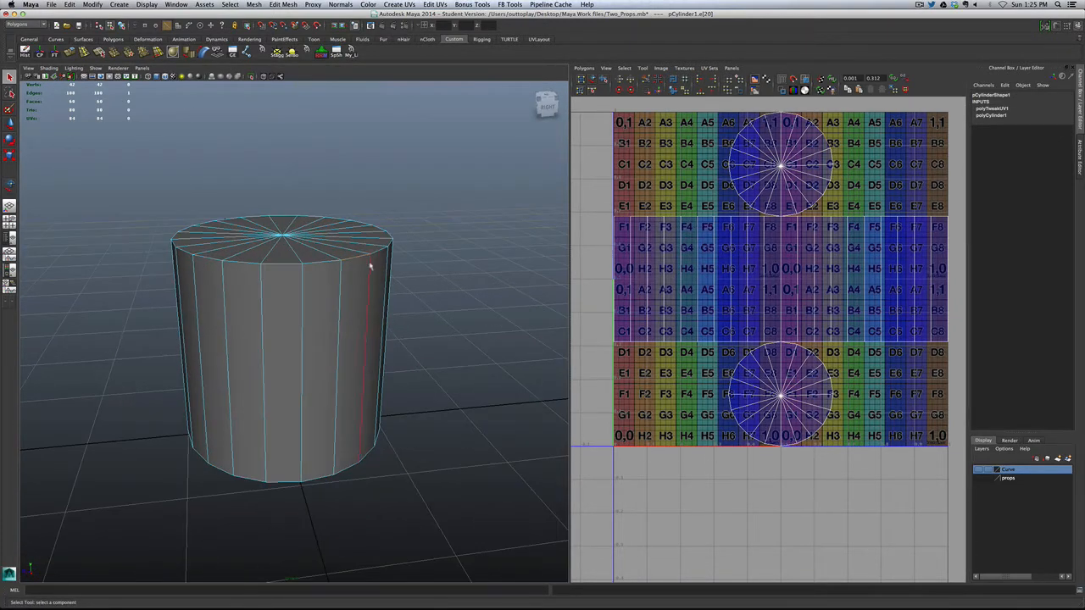
alt+drag(371, 263, 356, 282)
Step: Extend the edge selection to the four leftmost edges of the side shell's upper border and inspect them on the cylinder's rim
shift+click(640, 218)
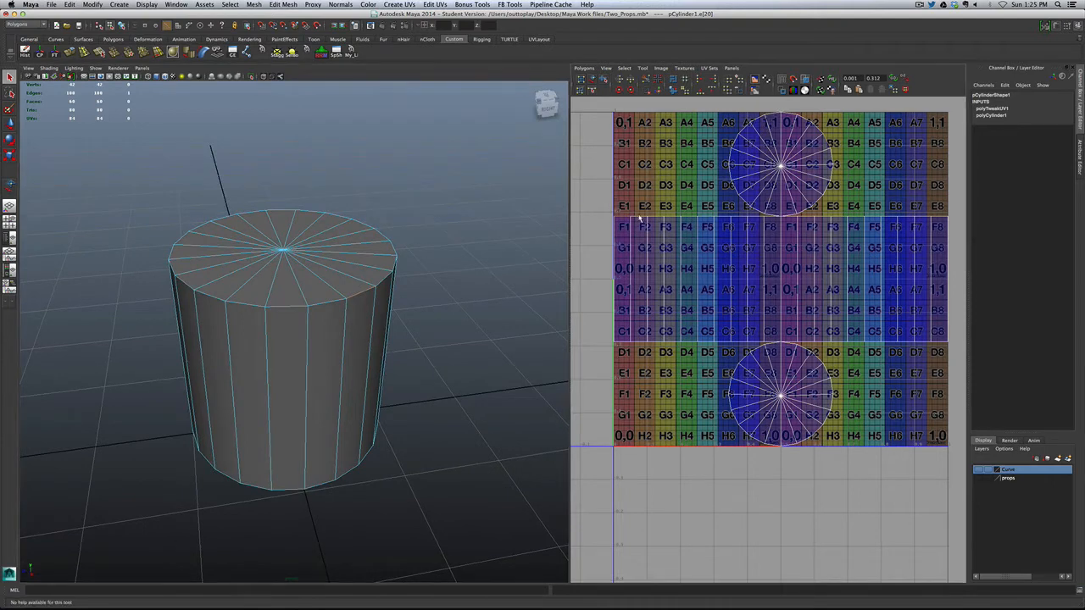
shift+click(655, 217)
shift+click(673, 218)
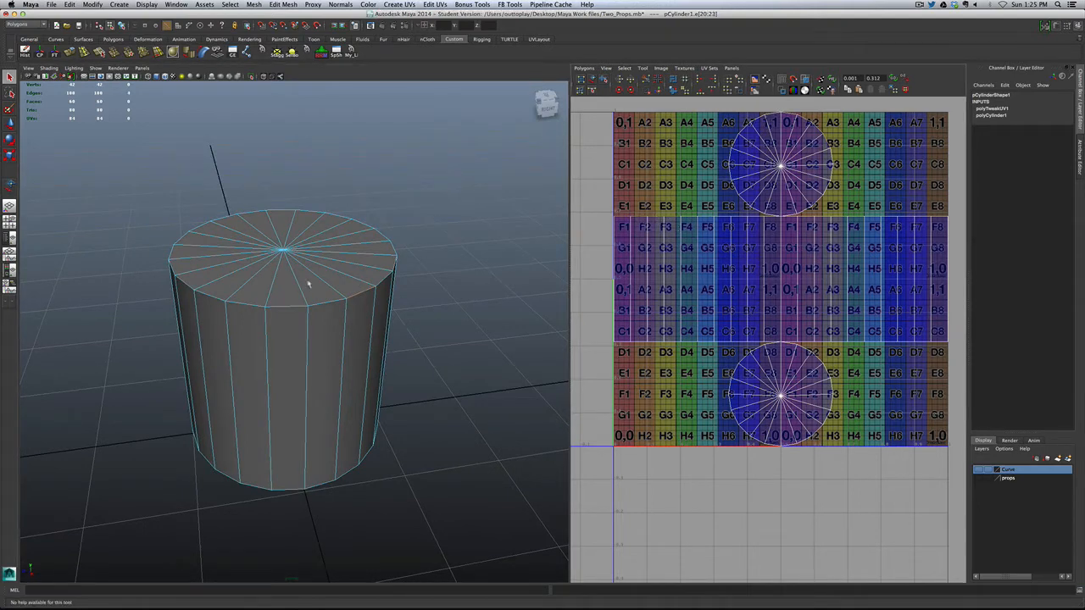
alt+drag(343, 281, 305, 296)
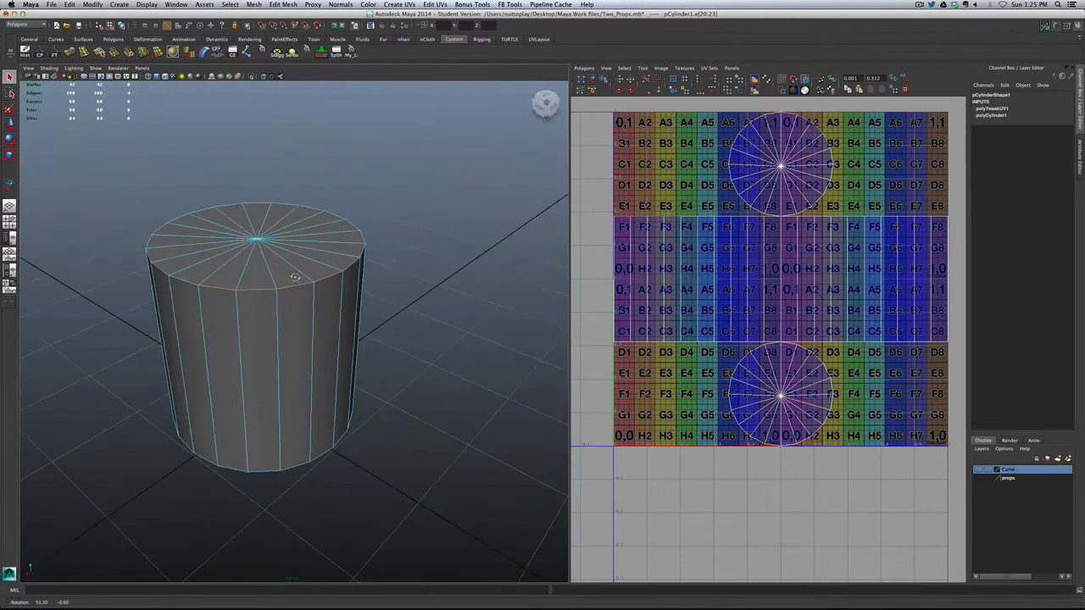
scroll(305, 293, up, 2)
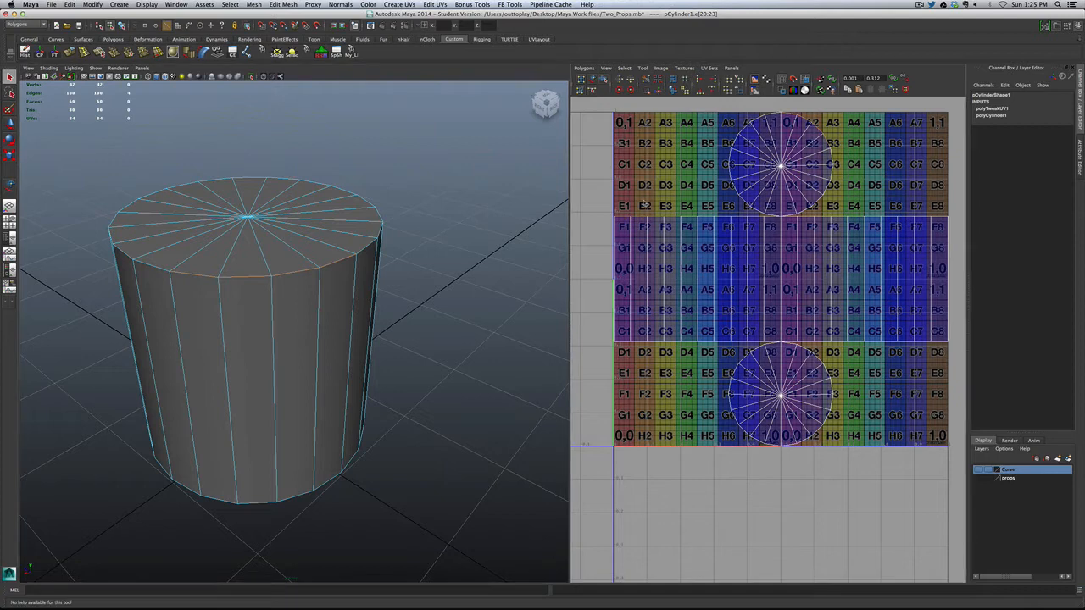
Step: Activate the Move tool, clear the selection, and reselect the four leftmost edges of the side shell's upper border
key(w)
click(629, 213)
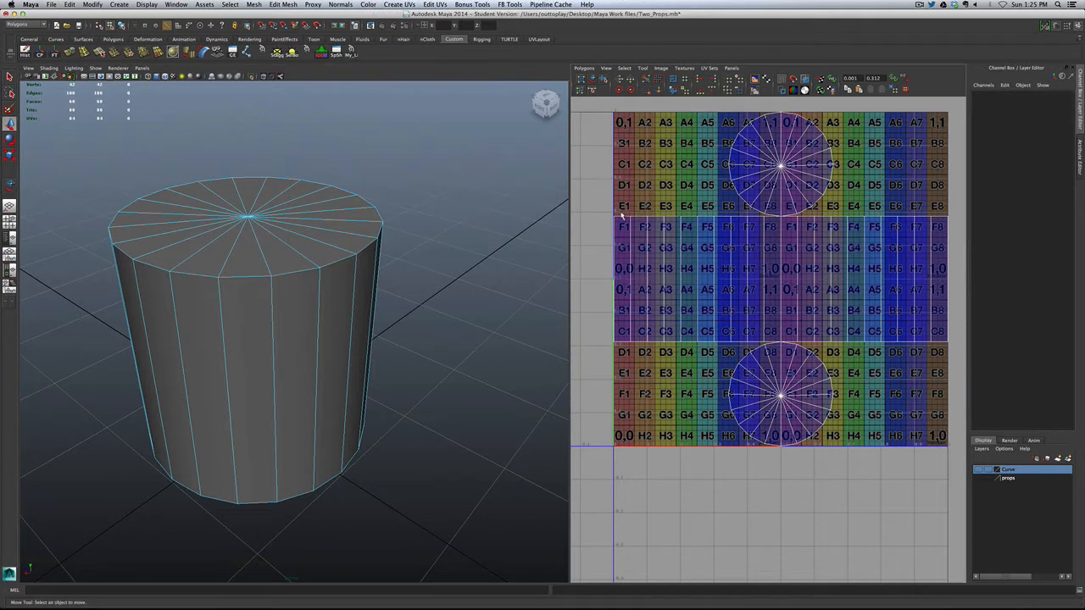
click(624, 216)
shift+click(639, 217)
shift+click(657, 217)
shift+click(674, 218)
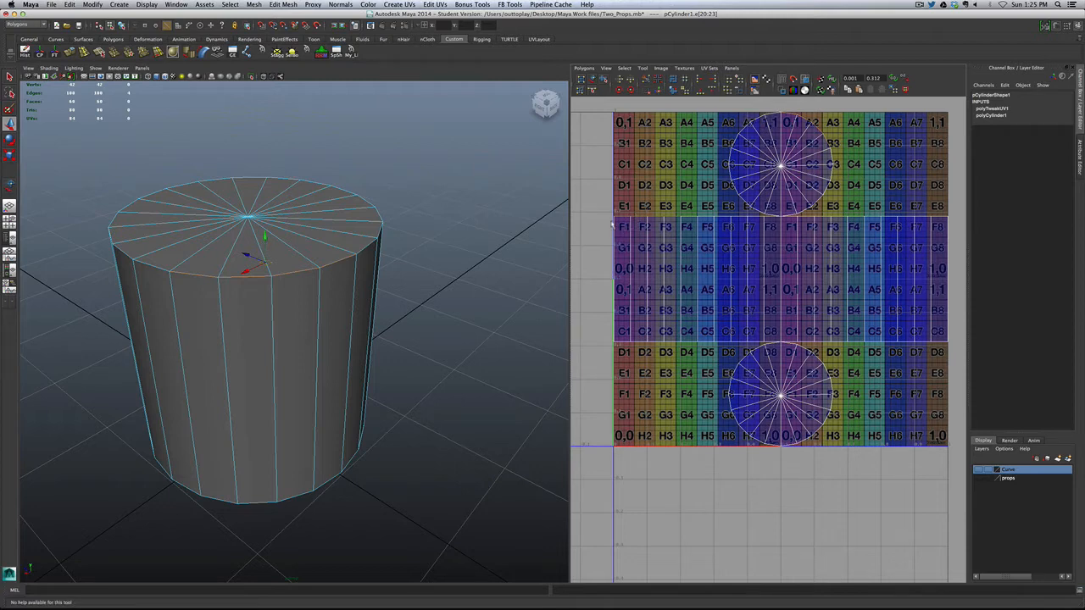
Step: Switch to face selection, pick the side shell's first three faces one after another, and clear the selection
right_drag(611, 221, 616, 240)
click(621, 238)
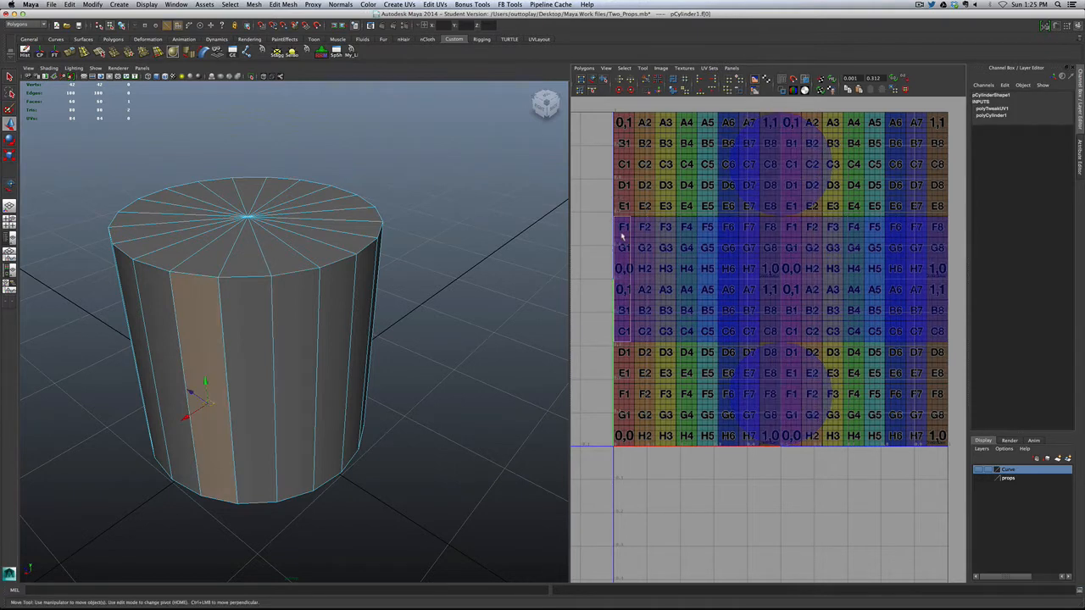
click(640, 235)
click(656, 234)
click(651, 207)
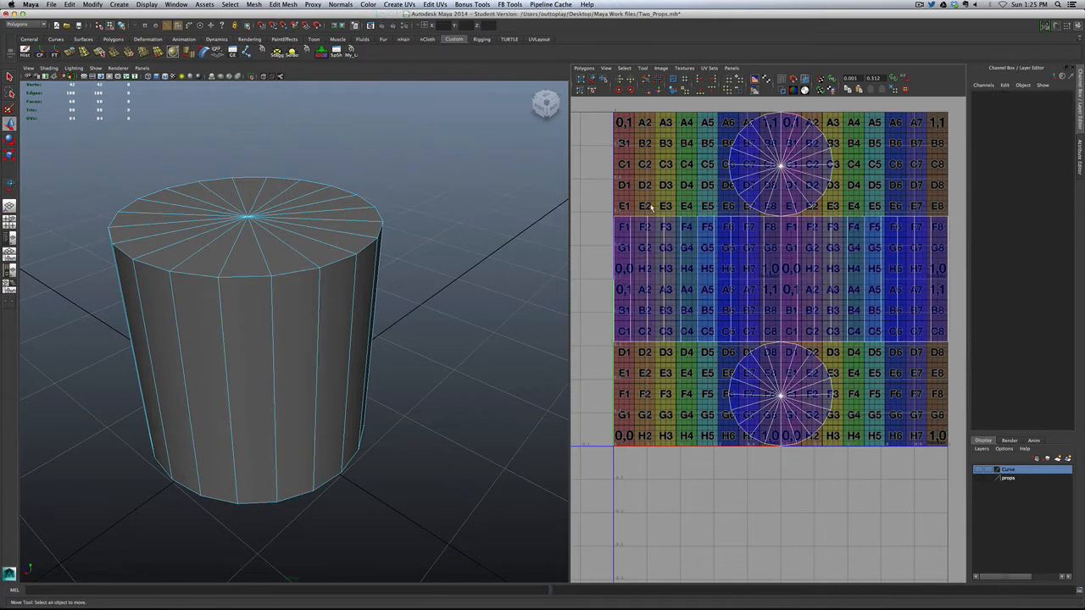
Step: Return the cylinder to object mode and delete it from the scene
alt+right_drag(608, 222, 666, 256)
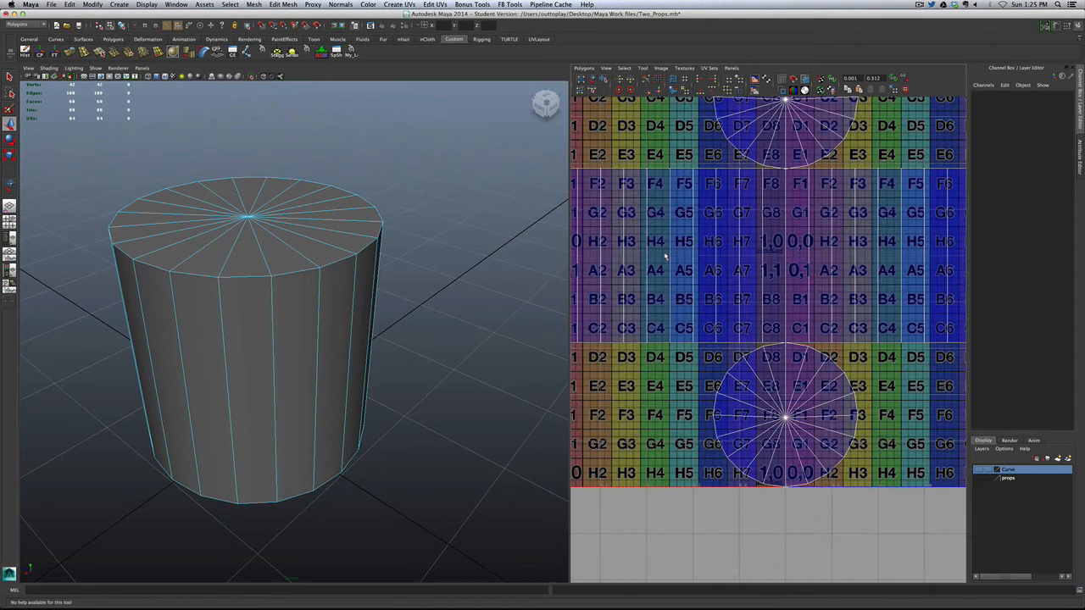
key(f)
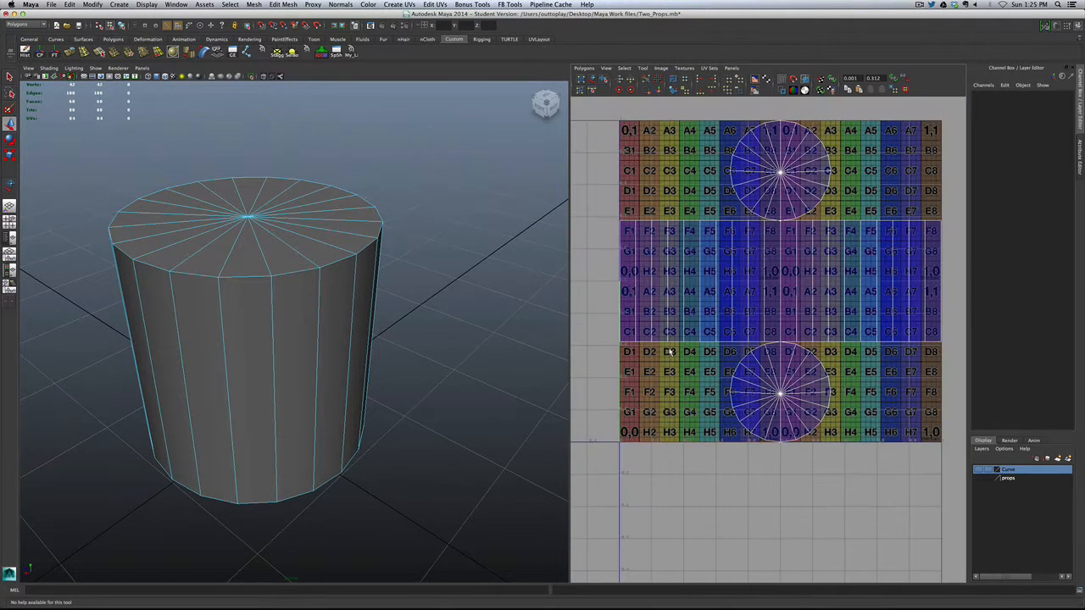
alt+middle_drag(602, 229, 593, 275)
right_drag(209, 244, 239, 236)
click(269, 260)
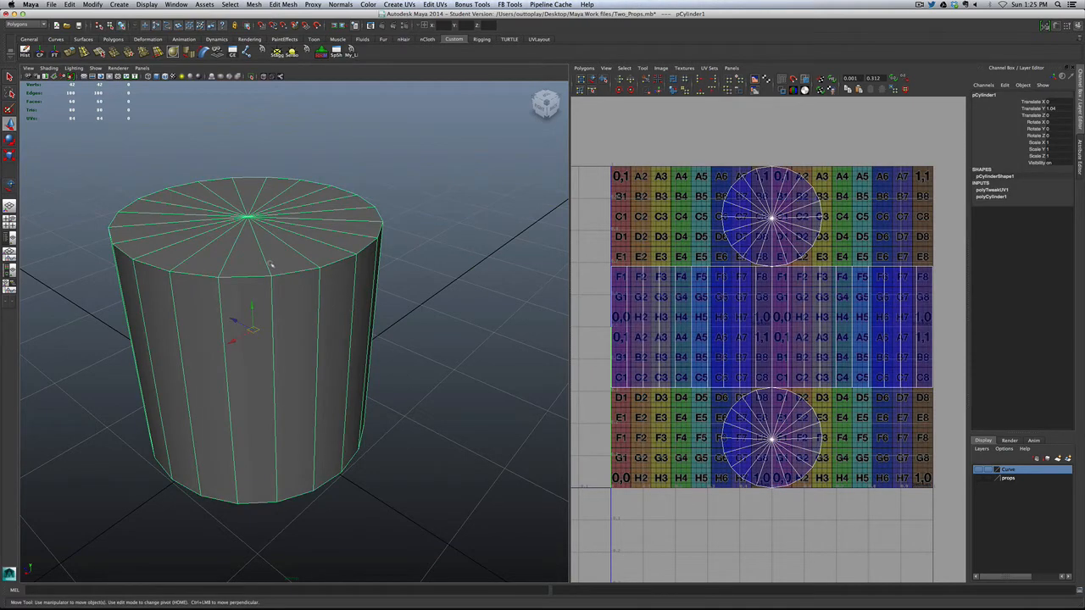
key(Delete)
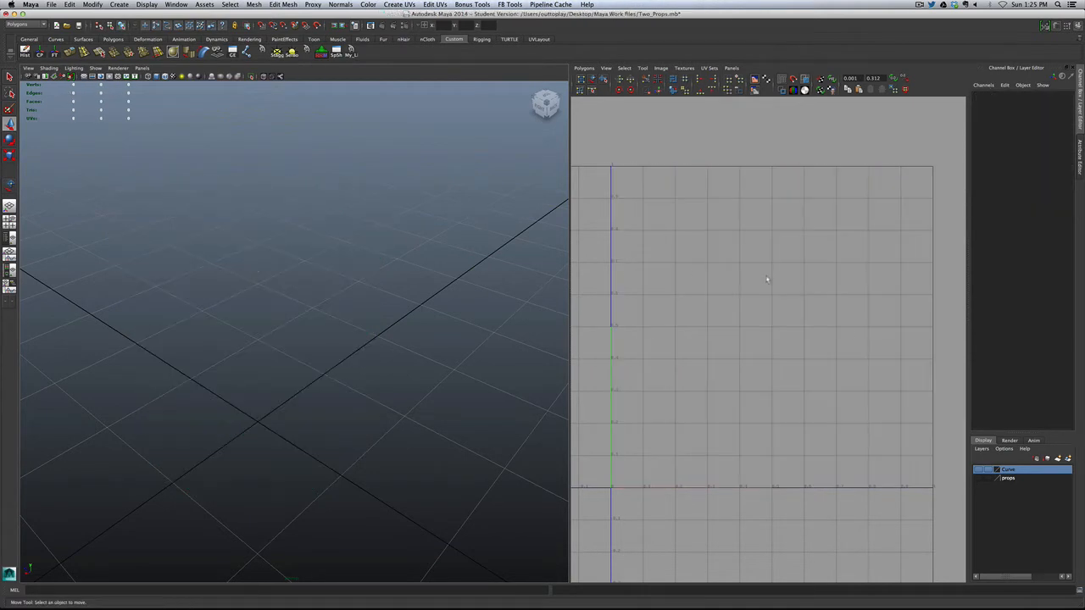
Step: Show the props layer and frame the plate and milk carton in the perspective view
click(978, 479)
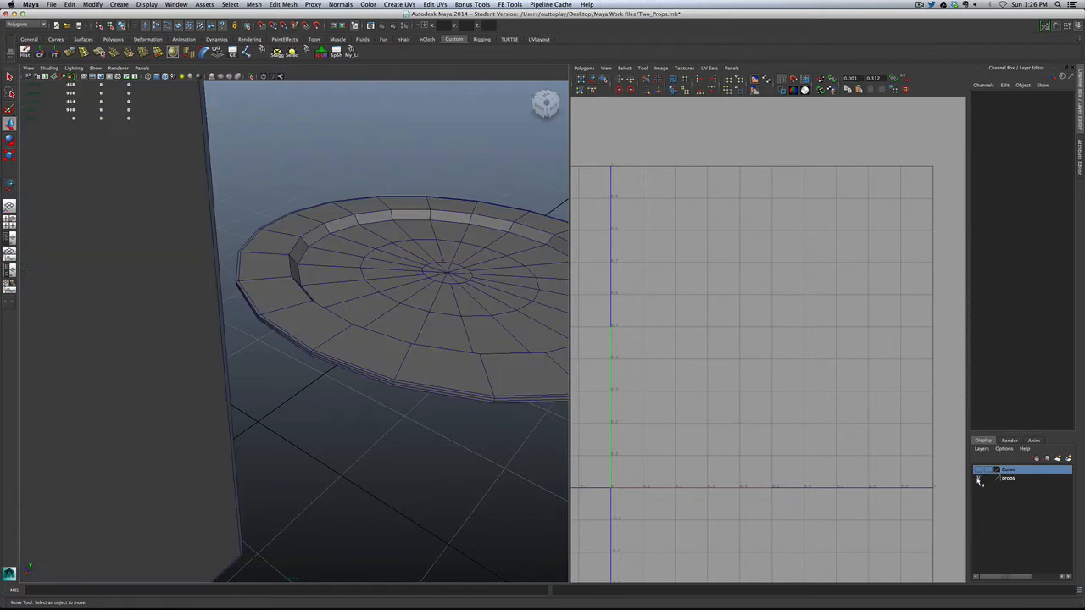
key(a)
scroll(370, 351, up, 3)
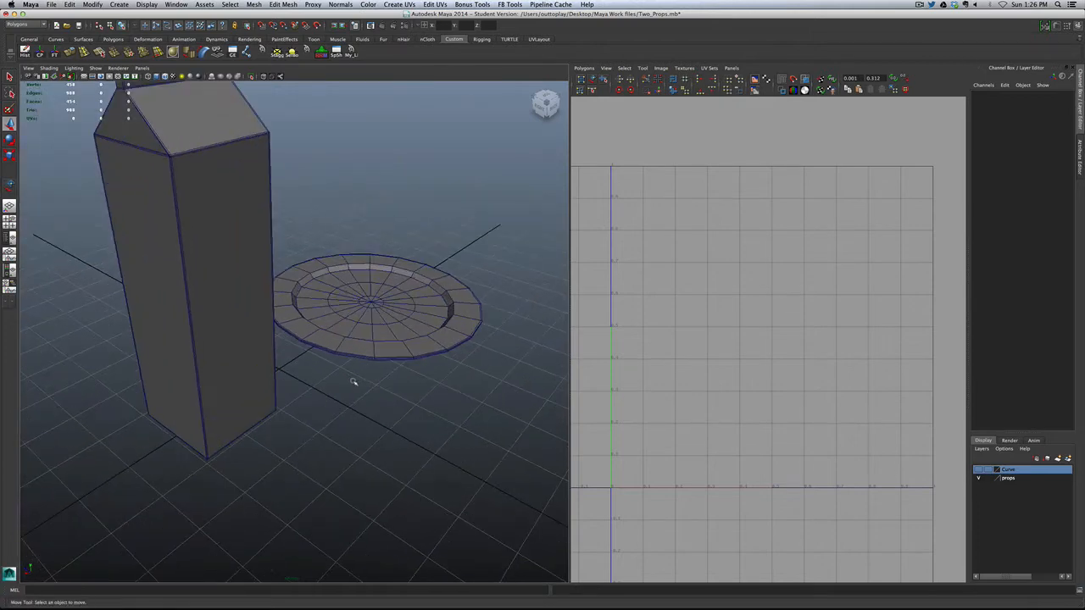
alt+drag(354, 381, 520, 367)
alt+middle_drag(365, 350, 399, 387)
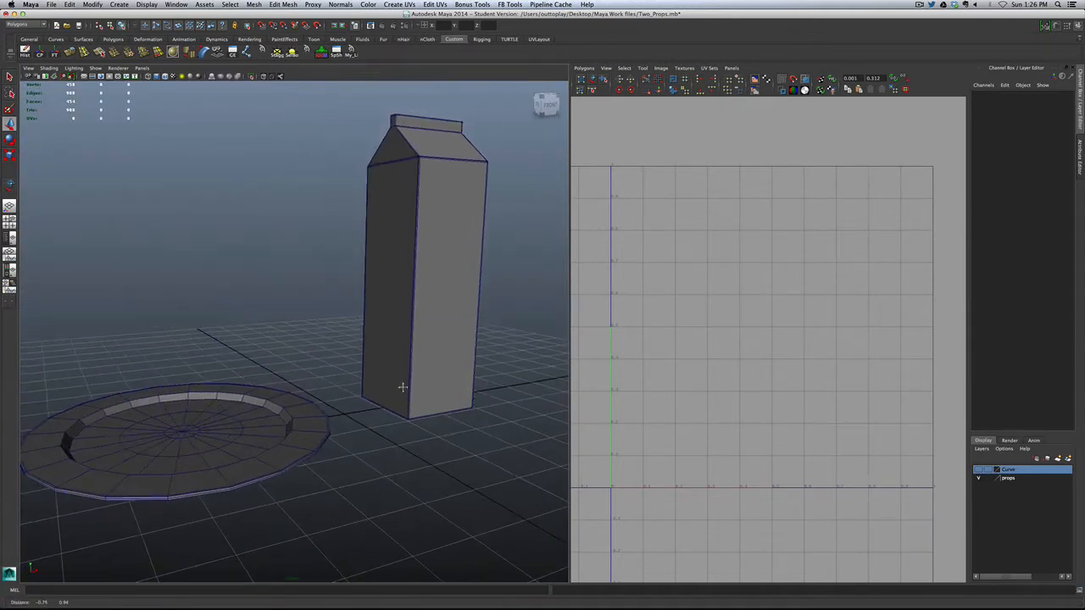
scroll(361, 371, down, 2)
scroll(356, 356, up, 2)
alt+middle_drag(341, 323, 365, 329)
alt+drag(283, 322, 295, 323)
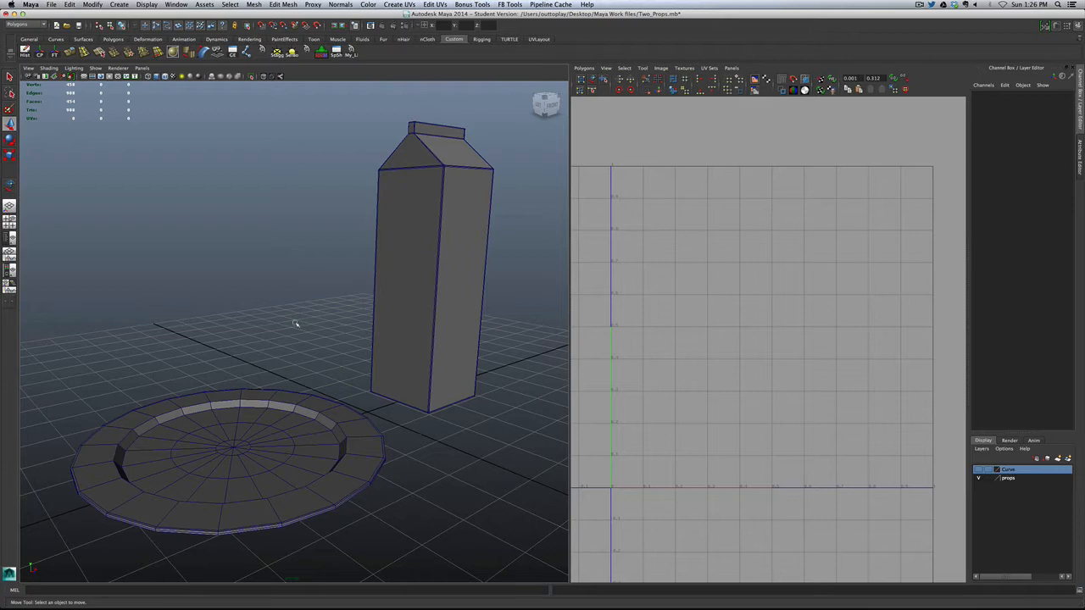
mouse_move(298, 279)
alt+mouse_down()
mouse_move(293, 288)
mouse_move(339, 246)
mouse_move(322, 294)
mouse_move(285, 271)
alt+mouse_up()
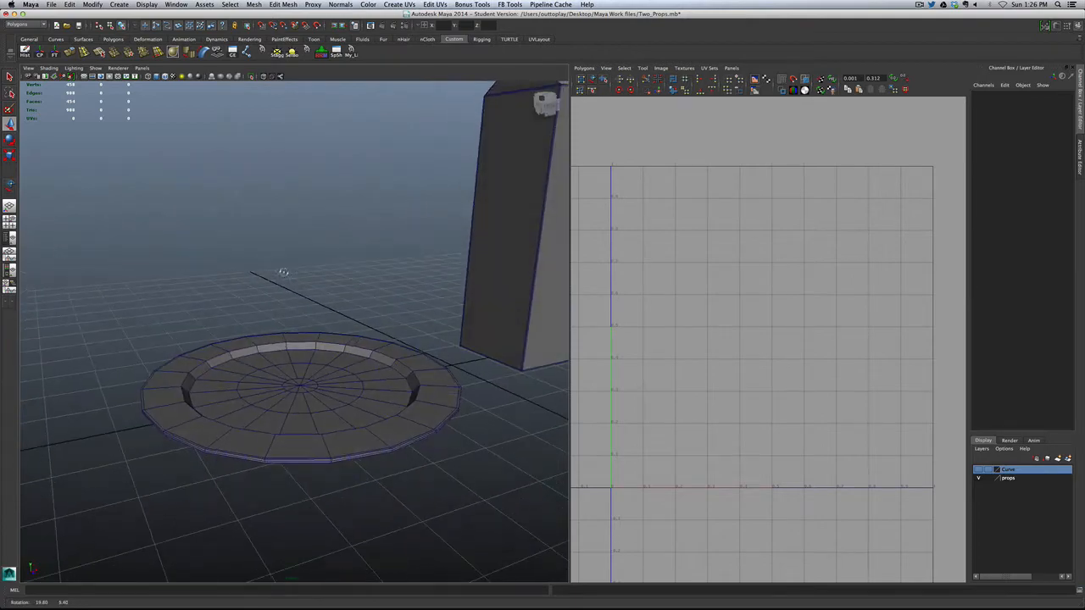
Step: Select the plate to check its UV layout, turn the textured display back on, and clear the selection
click(343, 363)
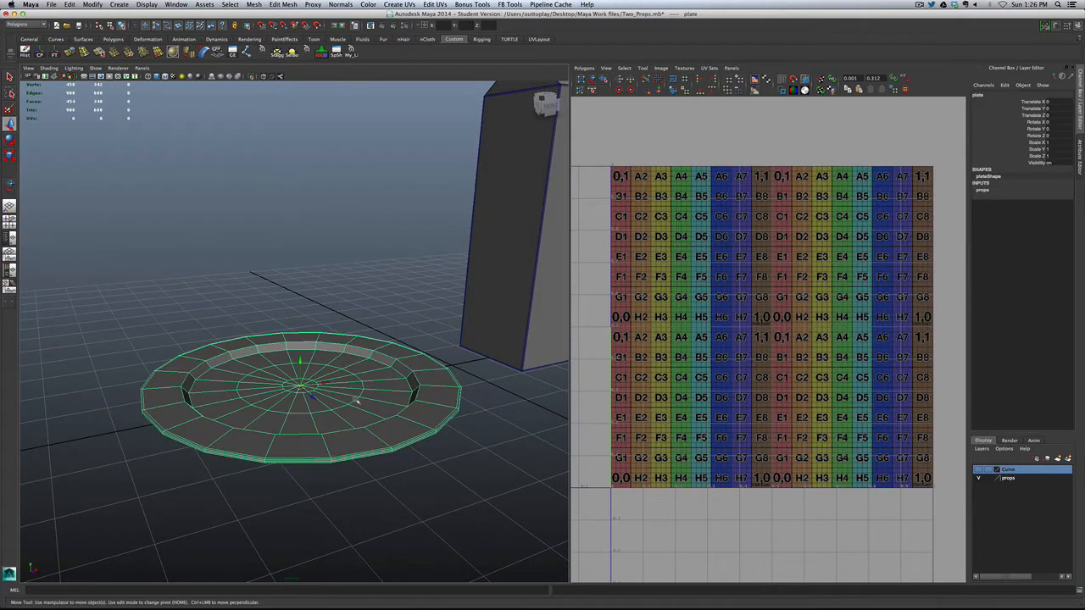
mouse_move(357, 402)
alt+mouse_down()
mouse_move(347, 443)
mouse_move(356, 373)
mouse_move(347, 356)
mouse_move(350, 389)
mouse_move(365, 400)
alt+mouse_up()
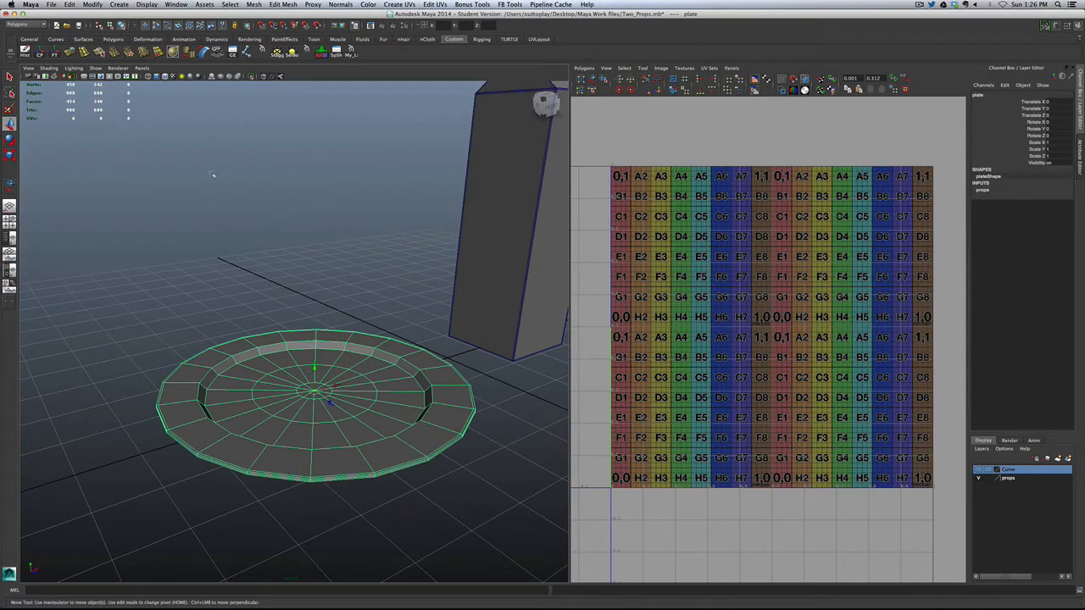
click(174, 77)
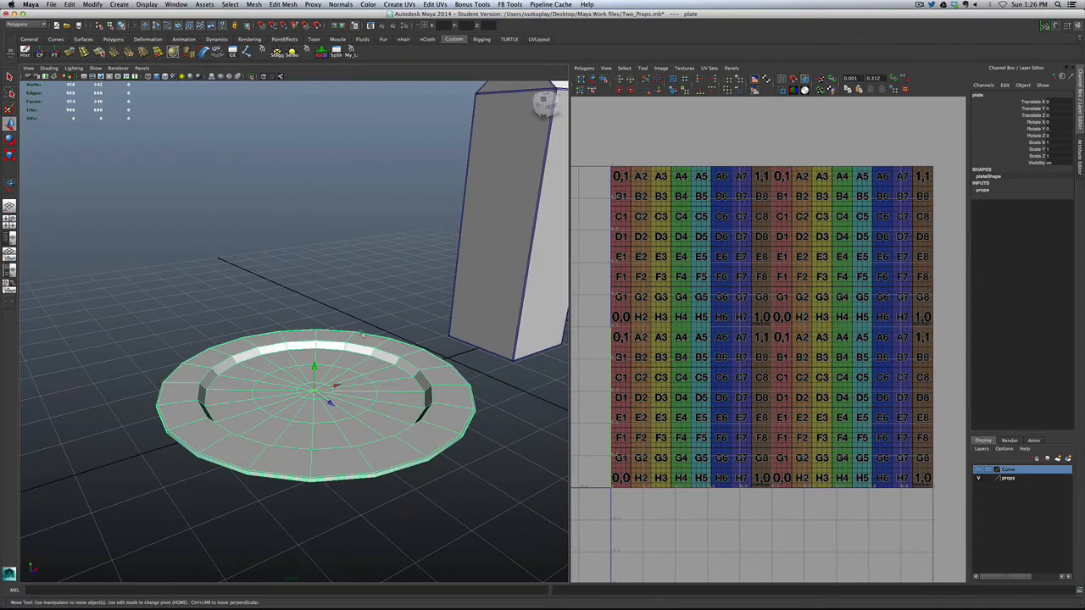
alt+drag(362, 335, 342, 347)
click(285, 328)
Step: Examine the plate's rim and inner rings from above and at an angle
alt+drag(286, 328, 258, 363)
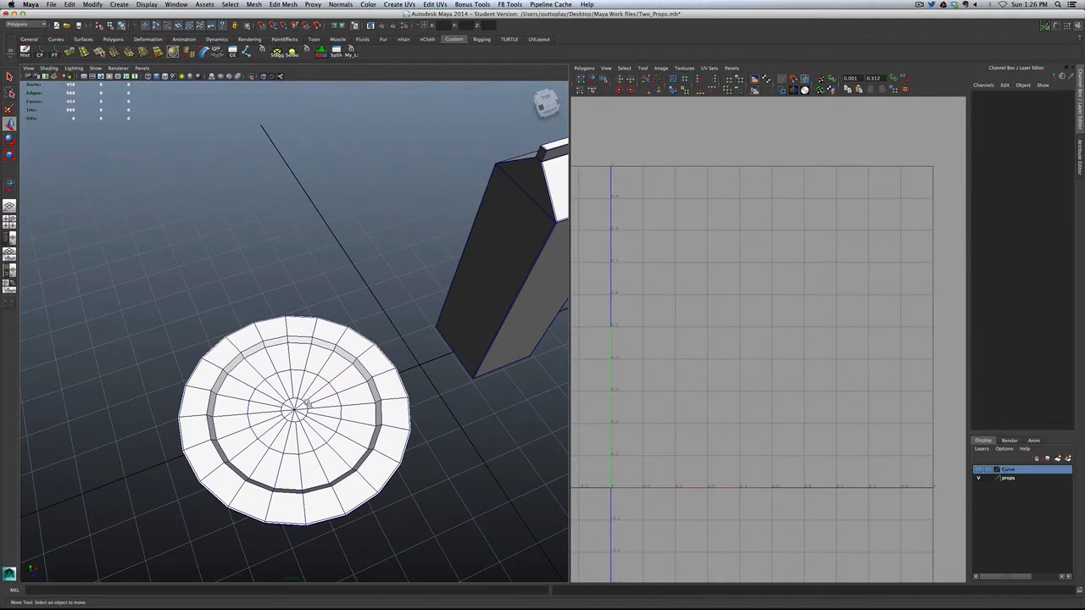
scroll(308, 378, down, 5)
alt+drag(296, 385, 260, 321)
alt+drag(314, 379, 324, 400)
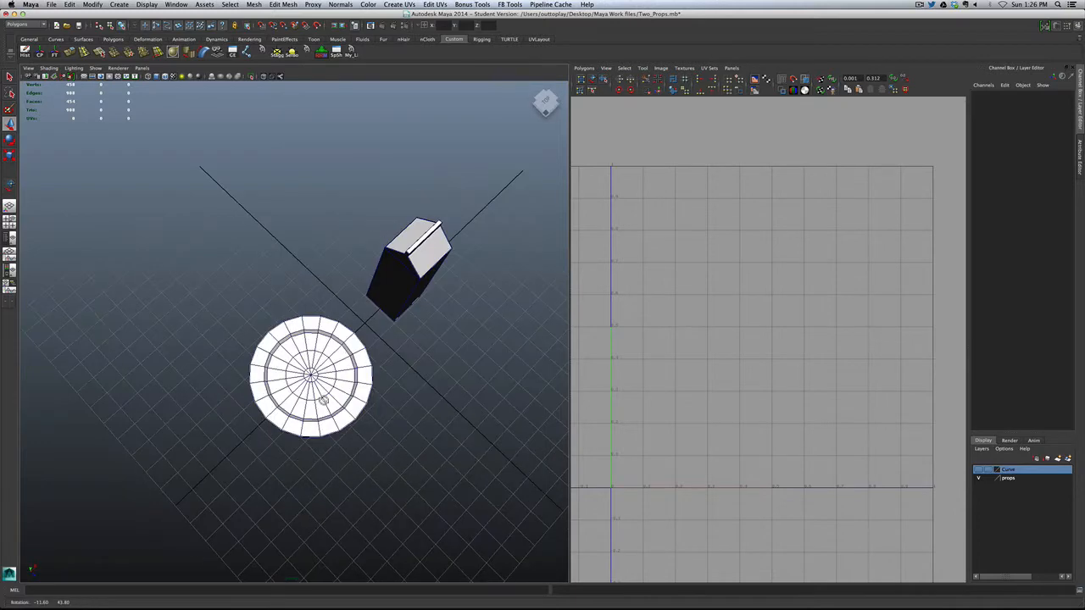
scroll(288, 390, up, 3)
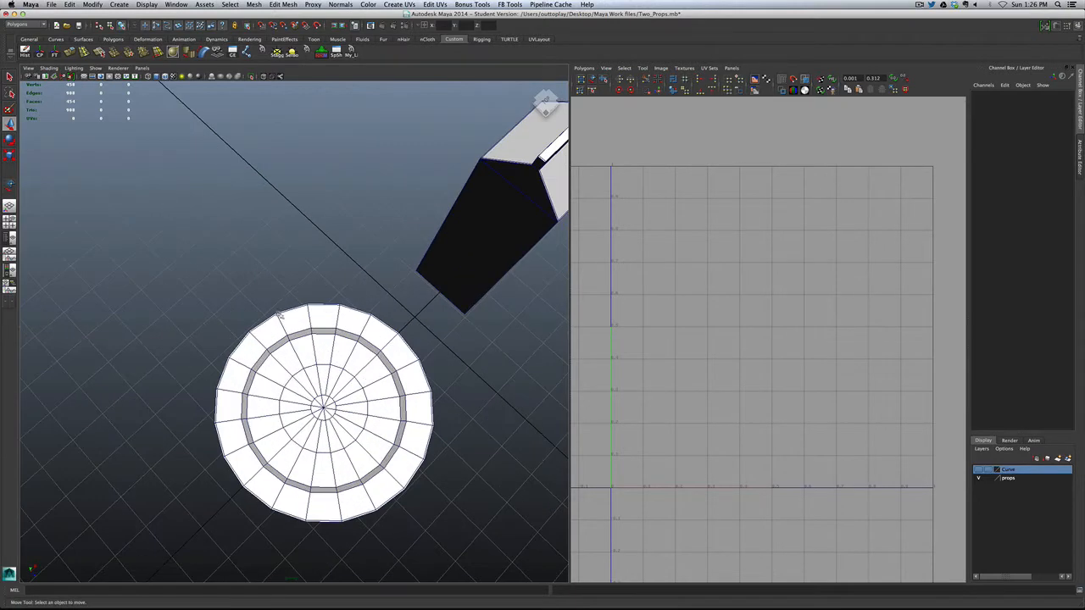
alt+drag(319, 433, 326, 294)
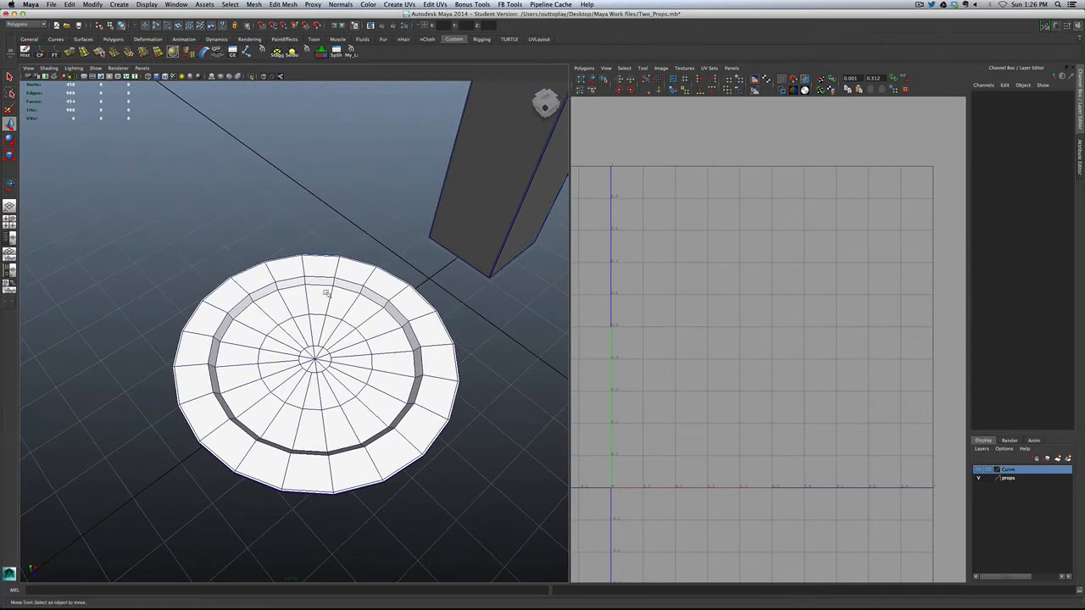
Step: Open the Planar Mapping options and reset them to the default bounding-box projection from the X axis
click(399, 5)
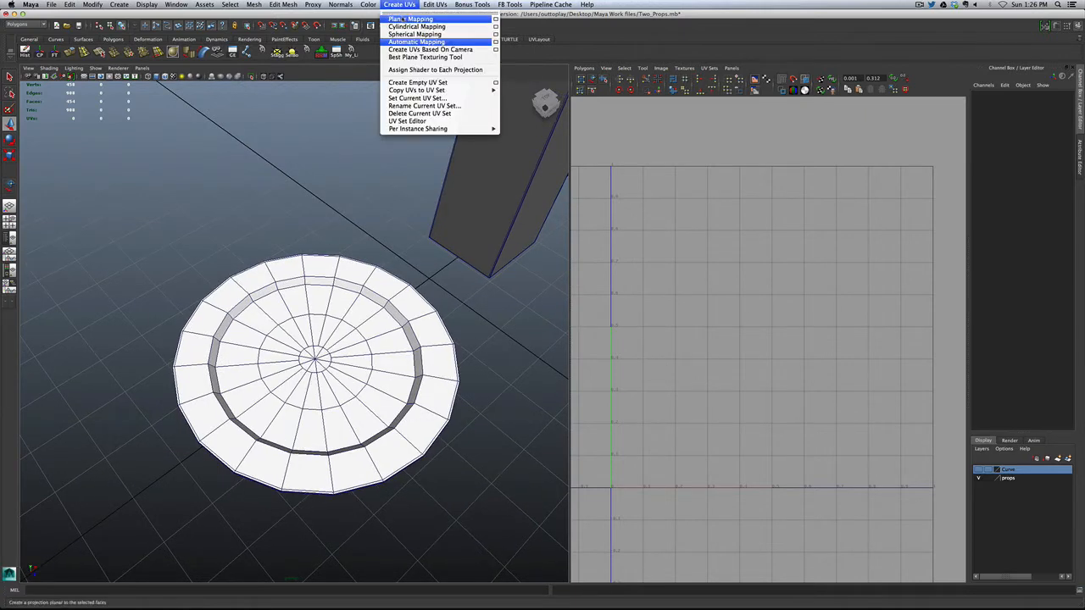
click(495, 19)
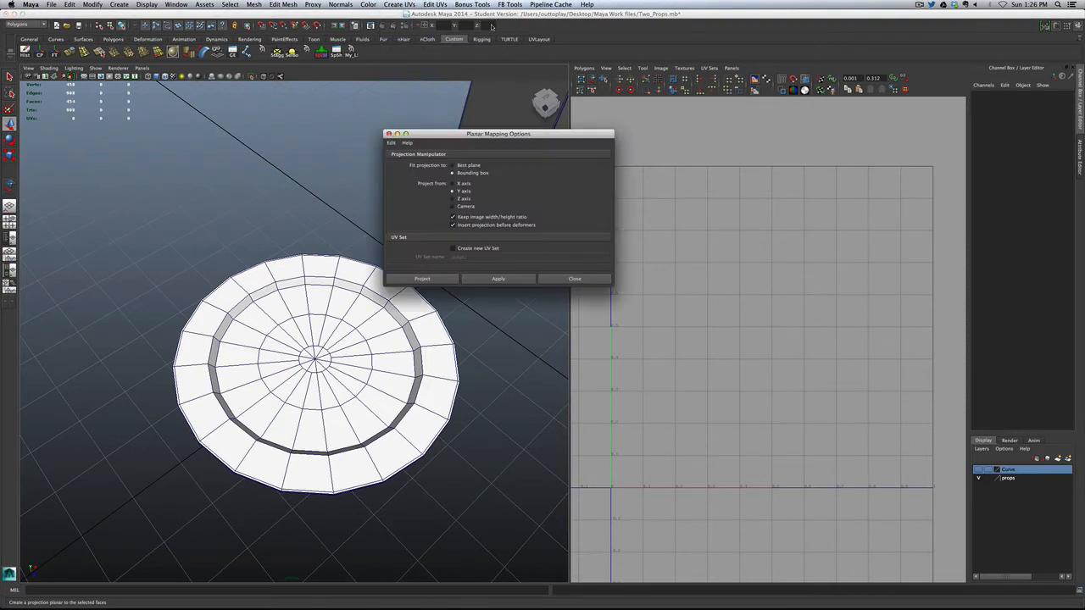
drag(449, 131, 557, 123)
click(488, 132)
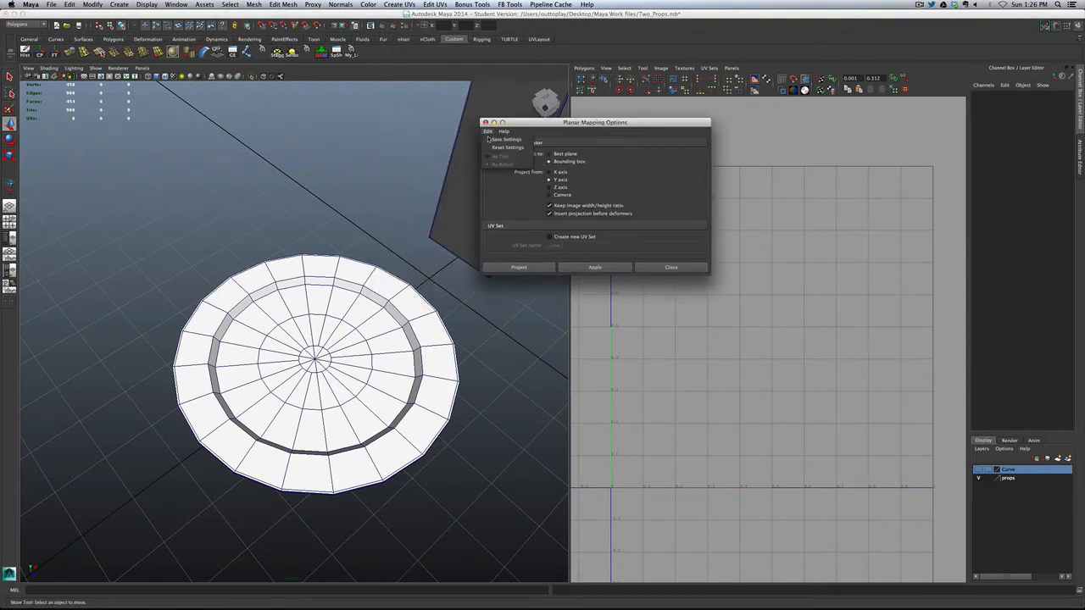
click(495, 151)
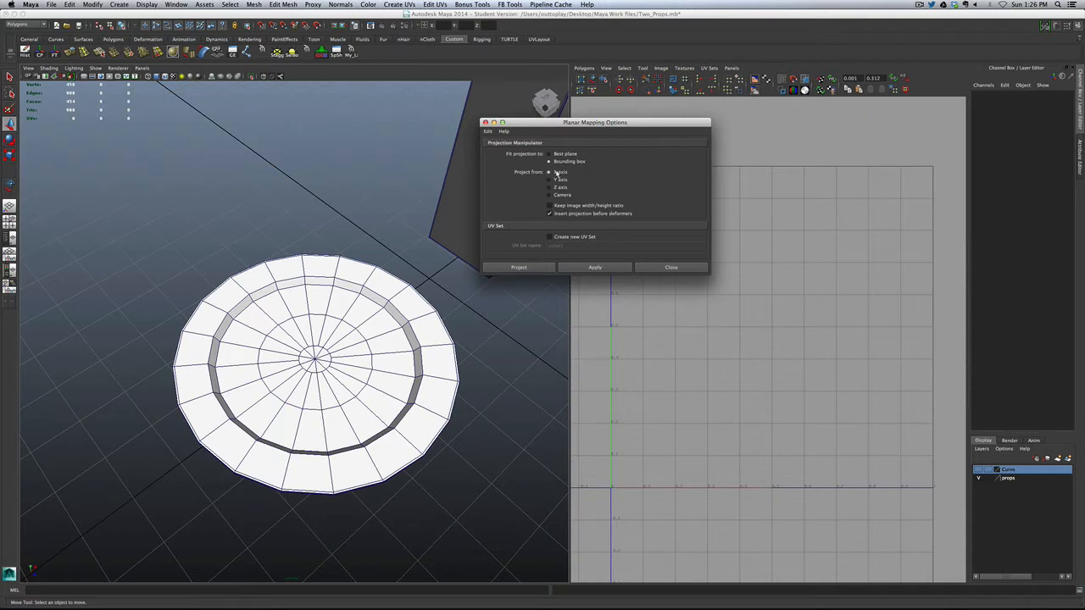
Step: Apply an X-axis planar projection fitted to the bounding box to the plate, and view it edge-on
alt+drag(80, 479, 151, 458)
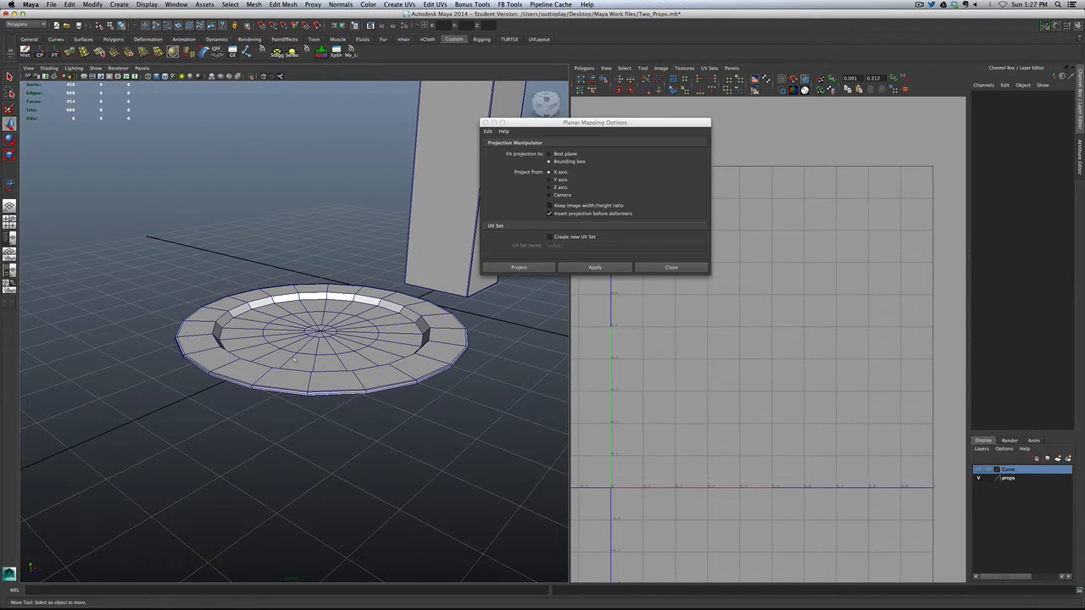
alt+drag(226, 416, 257, 397)
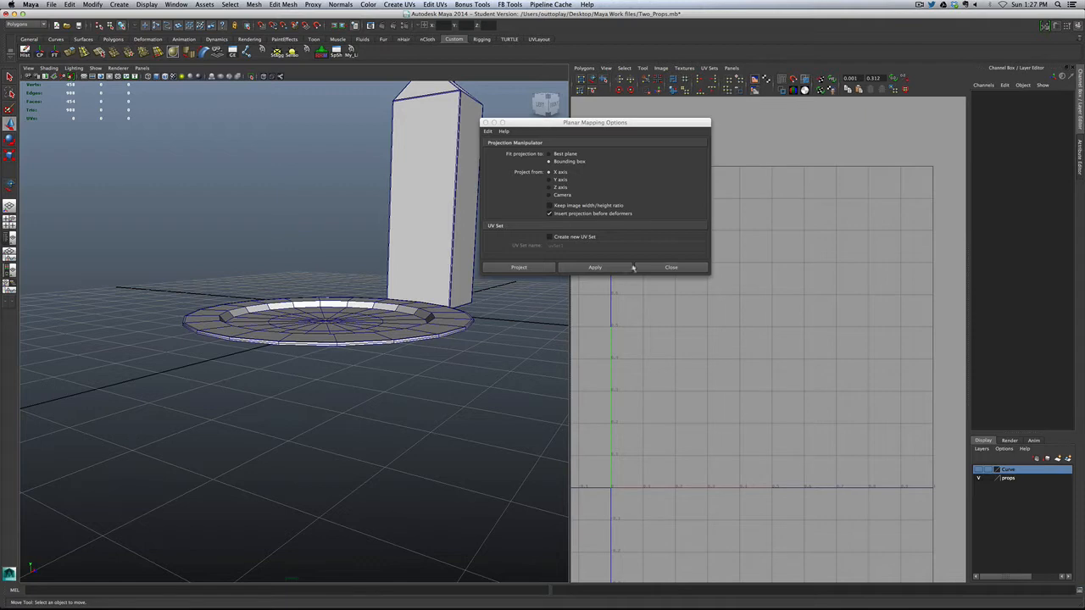
click(586, 268)
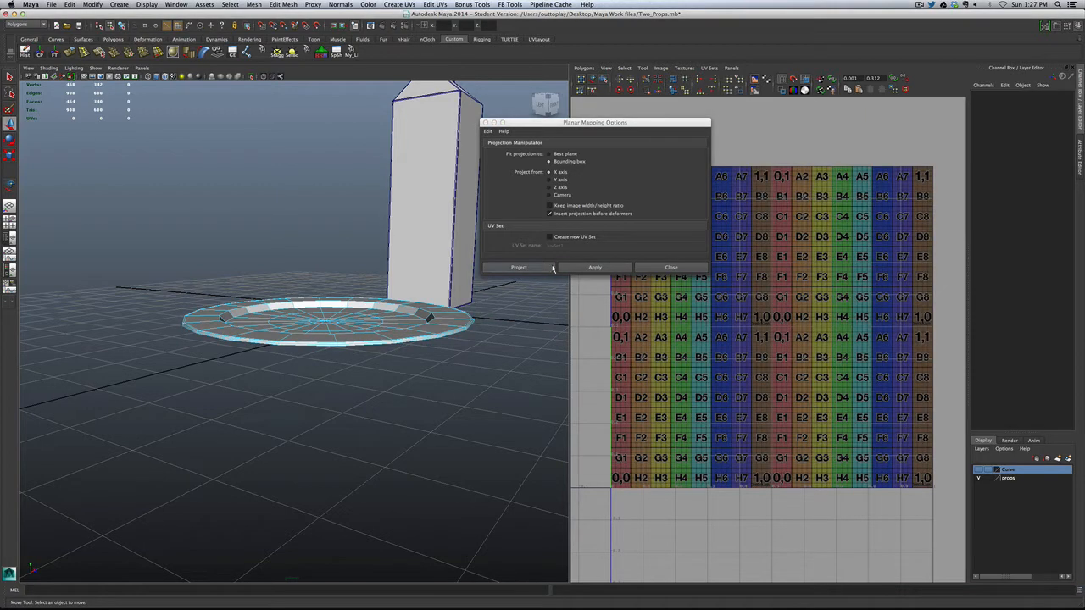
right_drag(392, 346, 437, 329)
click(579, 268)
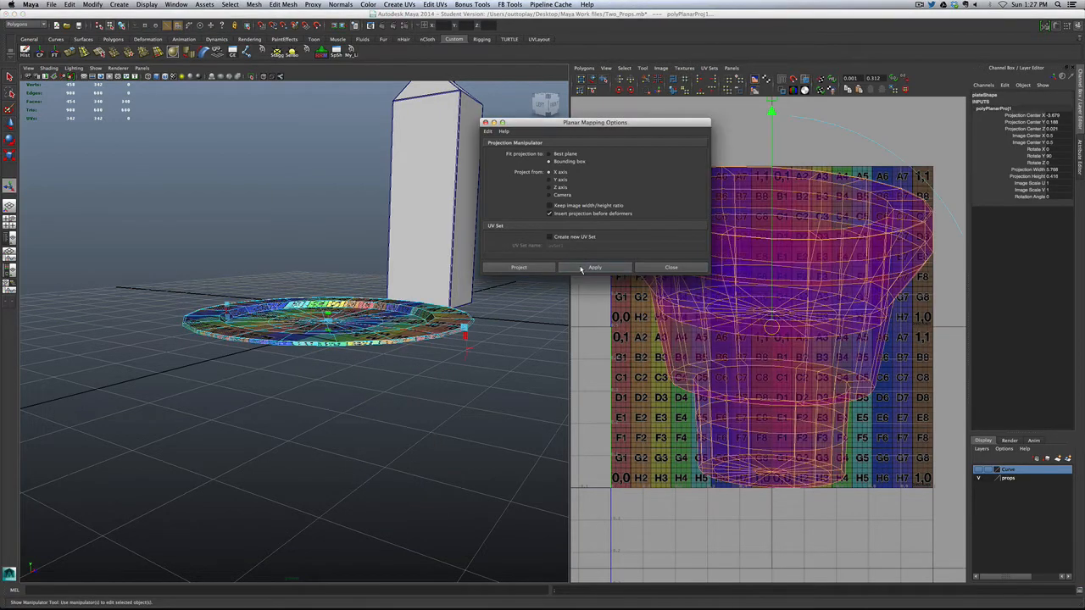
alt+drag(292, 404, 344, 393)
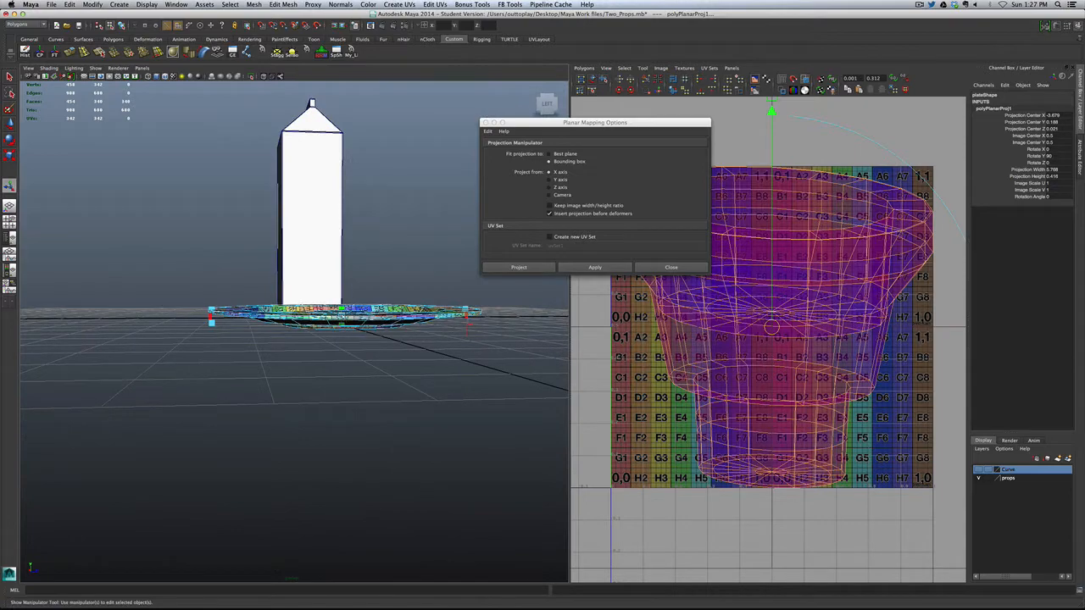
Step: Apply a Y-axis planar projection fitted to the bounding box to the plate, close the mapping options, and clear the selection
alt+drag(455, 375, 280, 339)
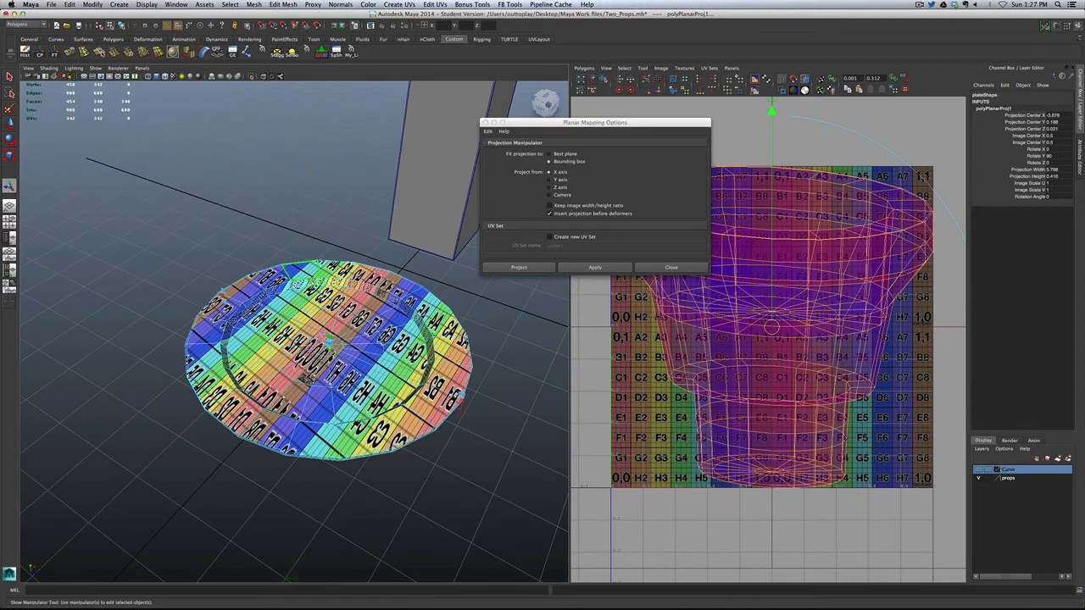
click(561, 184)
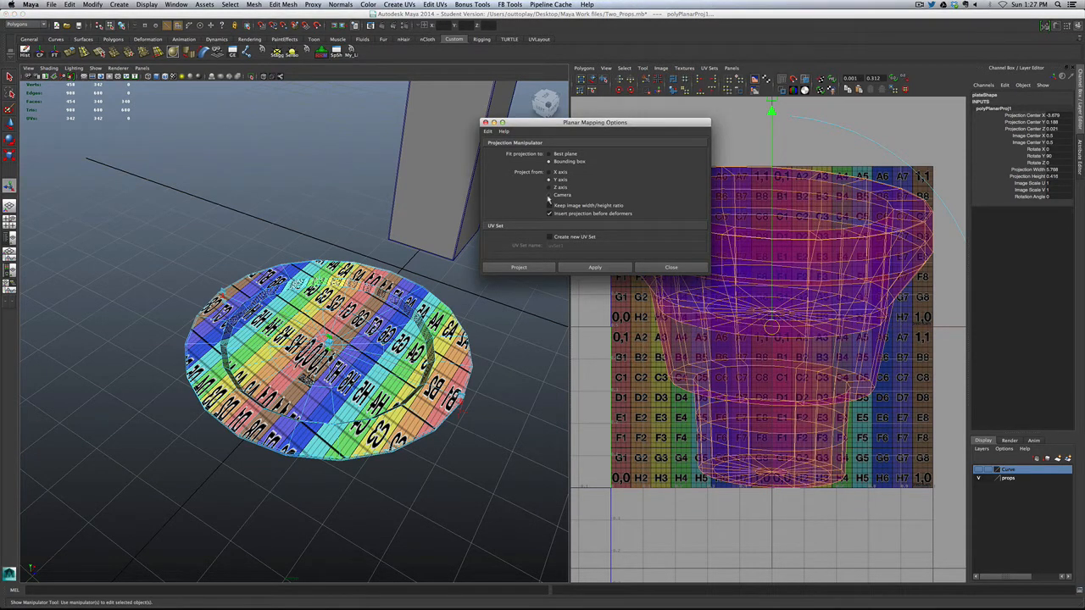
click(575, 267)
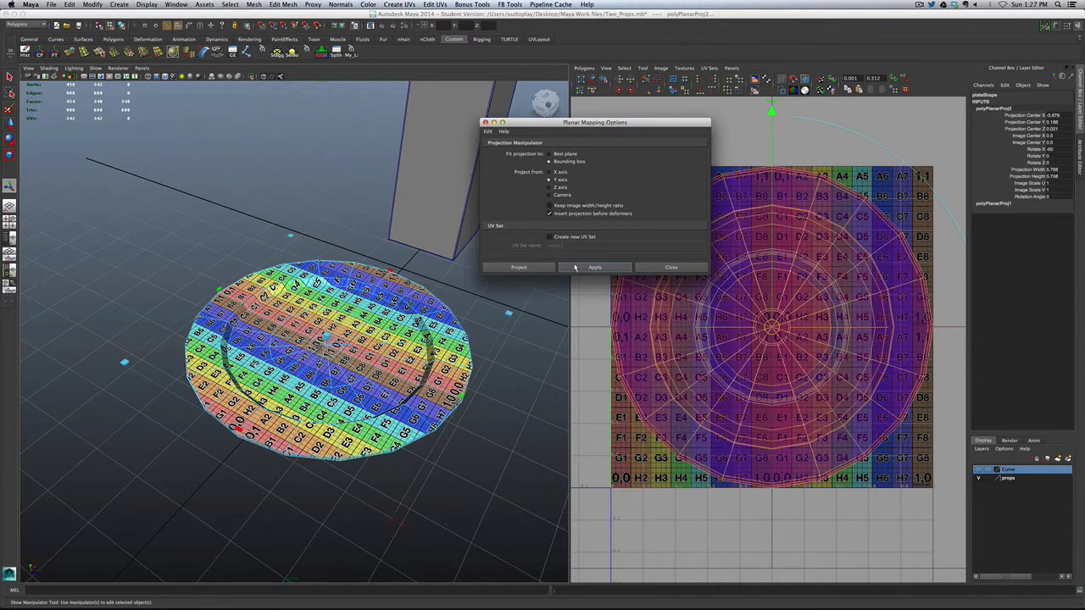
alt+drag(273, 292, 282, 321)
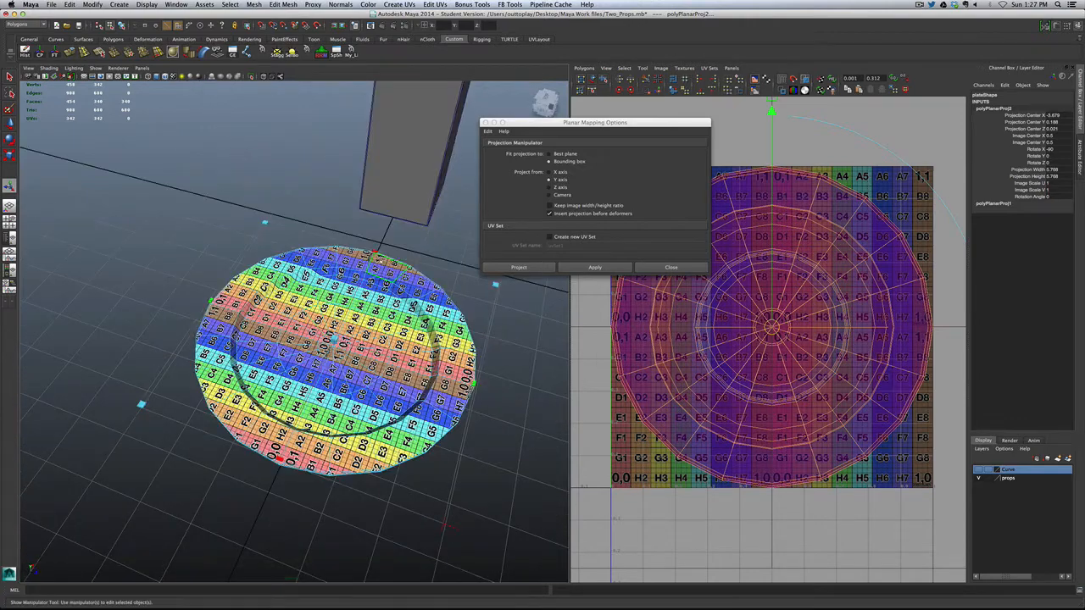
click(652, 268)
click(86, 259)
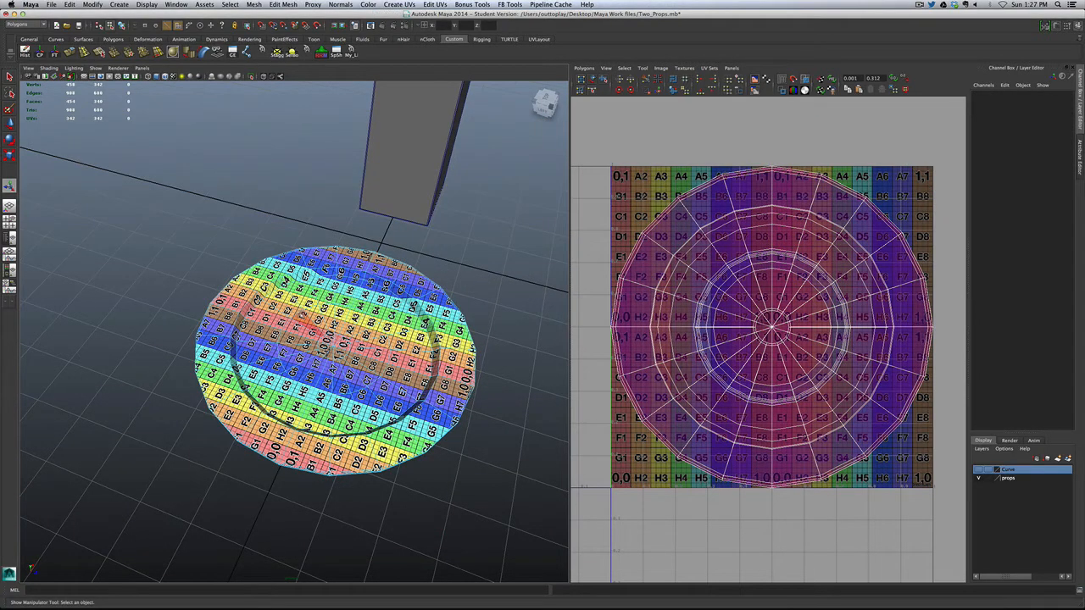
Step: Examine how the checker texture falls across the plate's upper surface from several angles
scroll(307, 326, down, 4)
scroll(307, 327, up, 5)
mouse_move(306, 328)
alt+mouse_down()
mouse_move(335, 317)
mouse_move(319, 317)
alt+mouse_up()
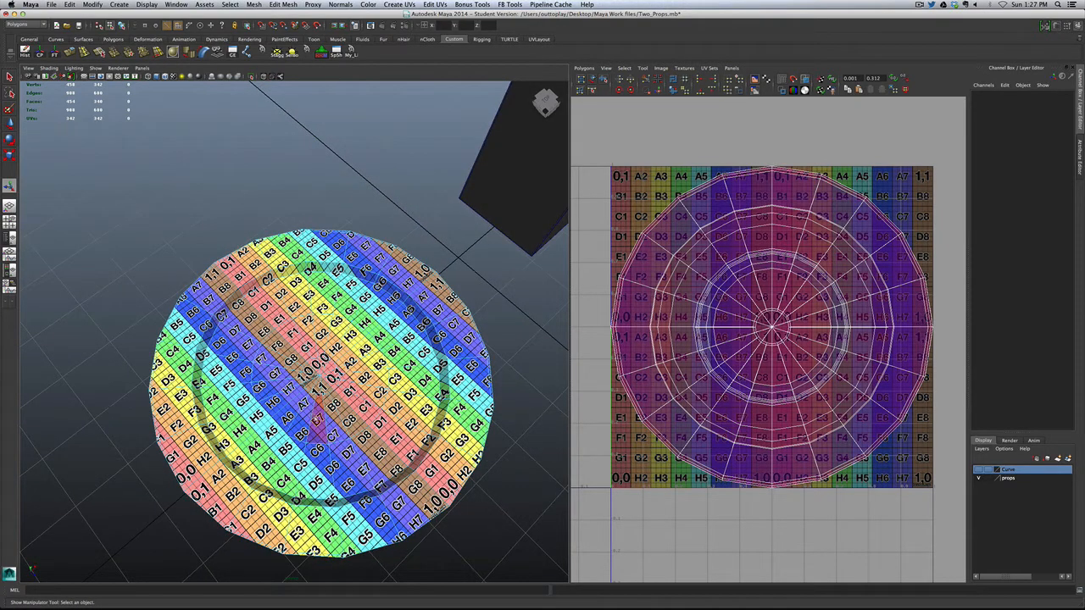
alt+drag(314, 412, 299, 378)
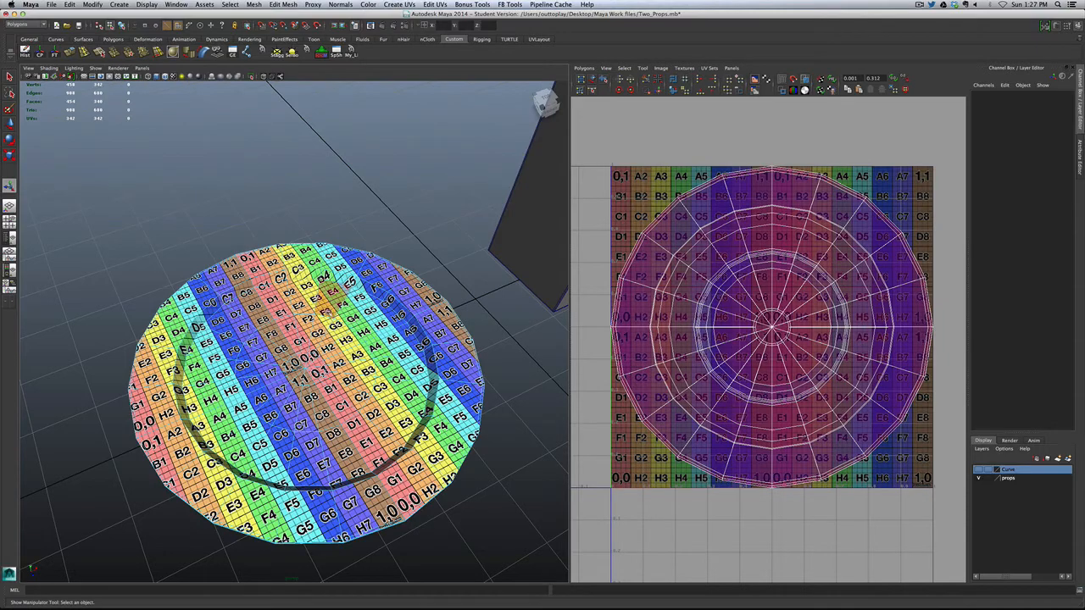
alt+drag(303, 399, 458, 575)
scroll(316, 214, up, 5)
mouse_move(458, 314)
alt+mouse_down()
mouse_move(479, 299)
mouse_move(474, 328)
alt+mouse_up()
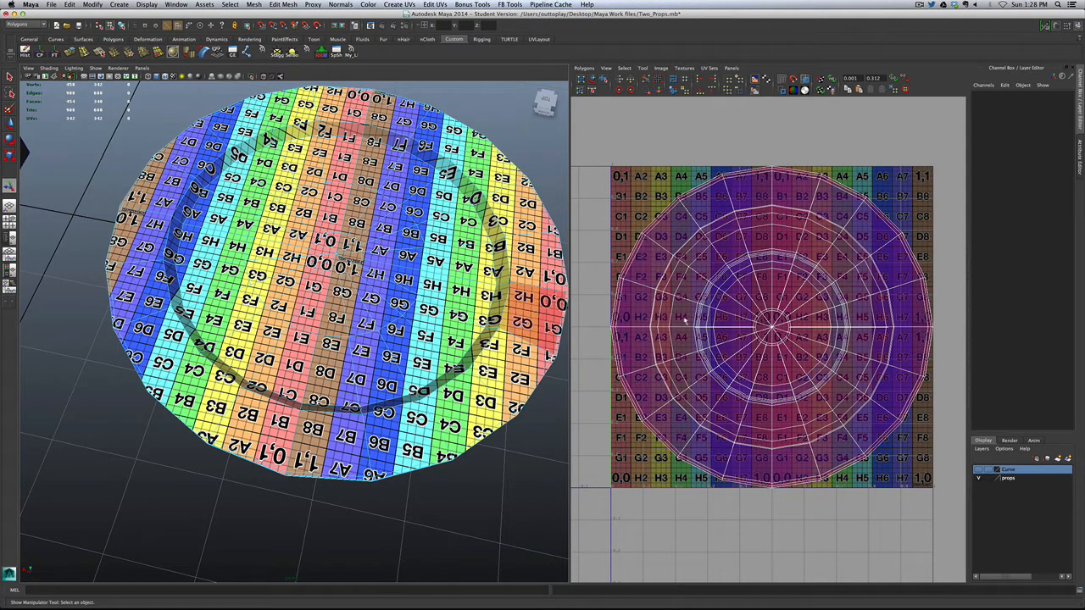
scroll(354, 314, down, 5)
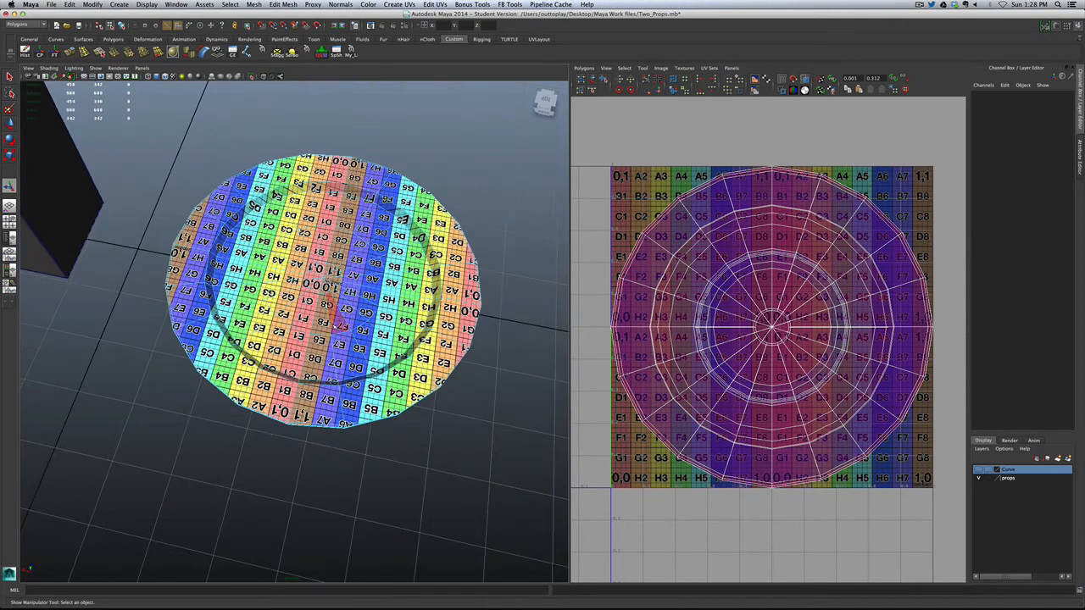
Step: Examine the checker texture on the plate's underside and along its thin outer rim
alt+drag(324, 342, 328, 212)
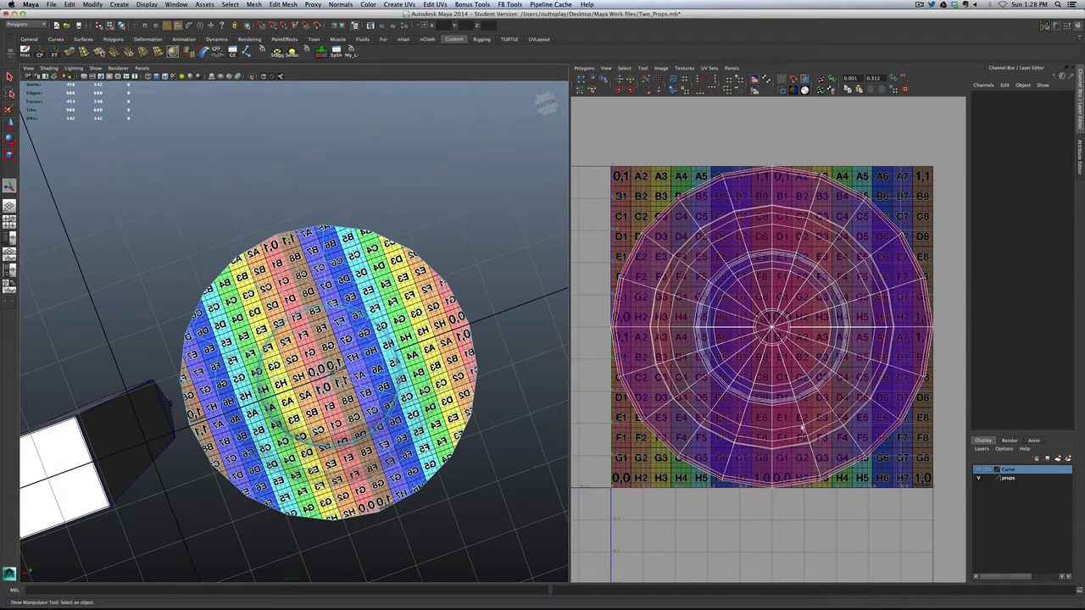
scroll(364, 370, up, 3)
scroll(363, 374, down, 4)
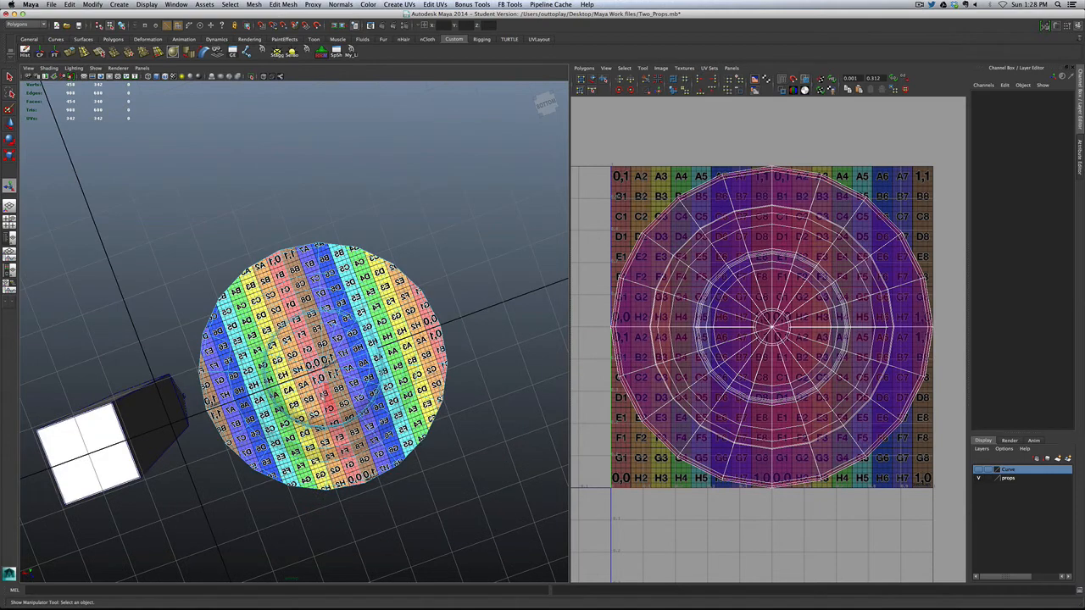
scroll(363, 375, up, 3)
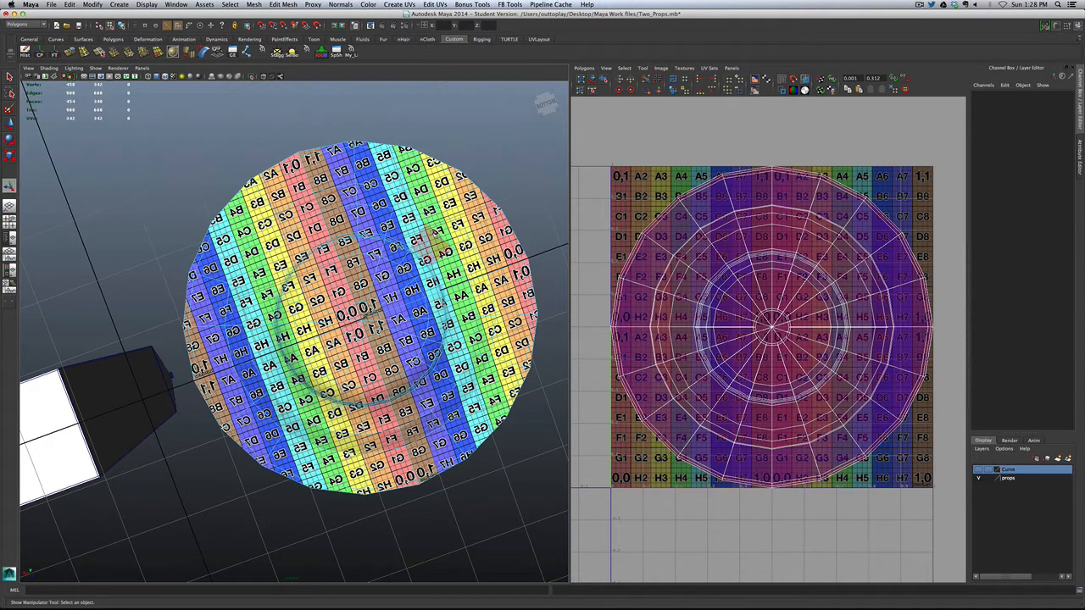
mouse_move(318, 390)
alt+mouse_down()
mouse_move(363, 390)
mouse_move(320, 401)
alt+mouse_up()
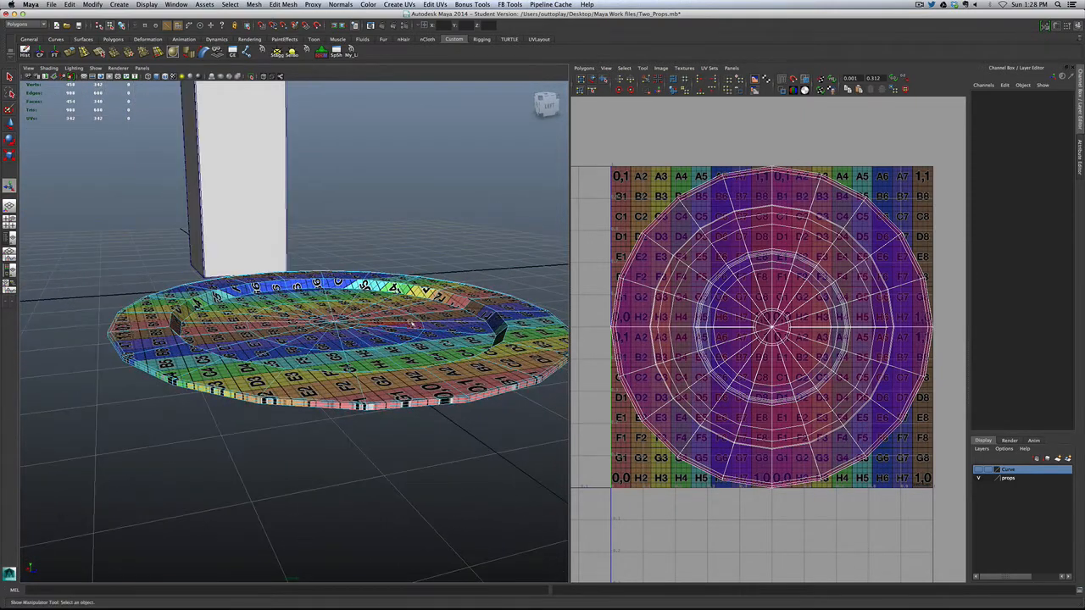
scroll(341, 407, up, 2)
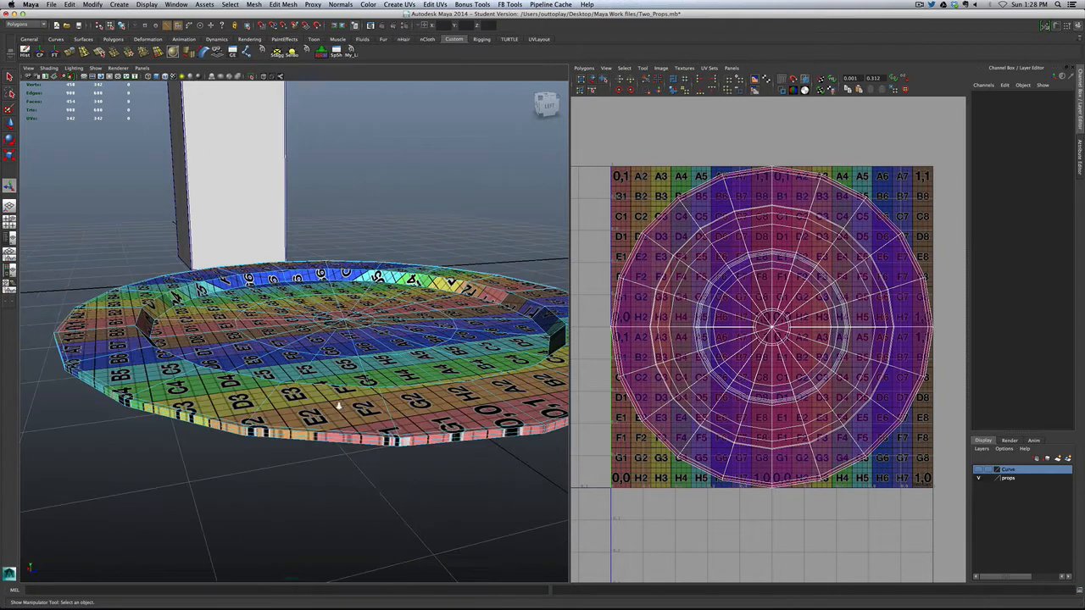
scroll(341, 406, down, 2)
scroll(356, 398, up, 2)
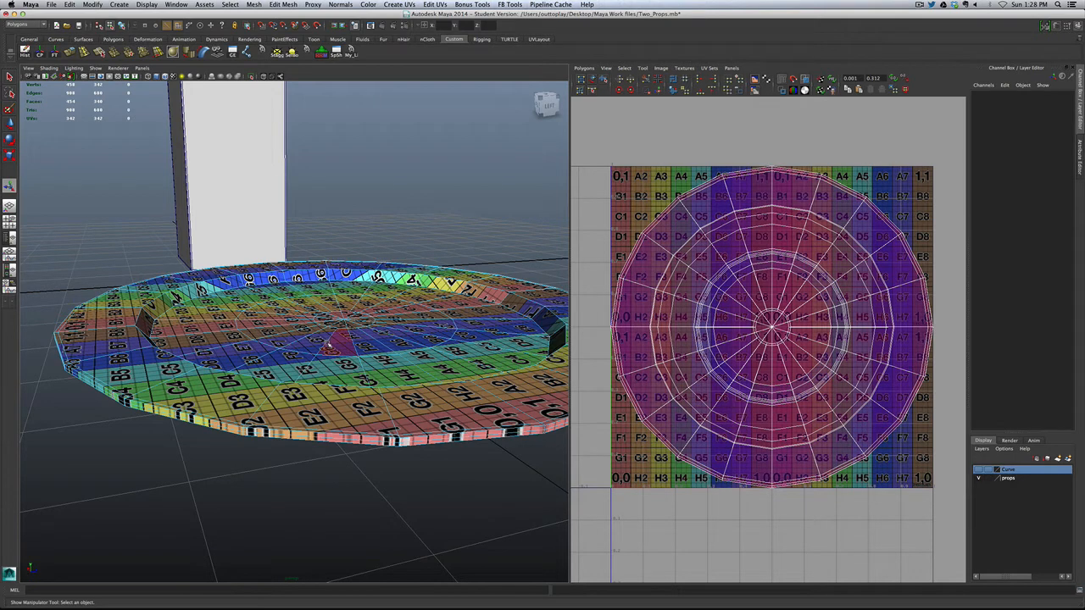
Step: Switch the plate to edge selection and select the full edge loop around its outer rim
right_click(331, 411)
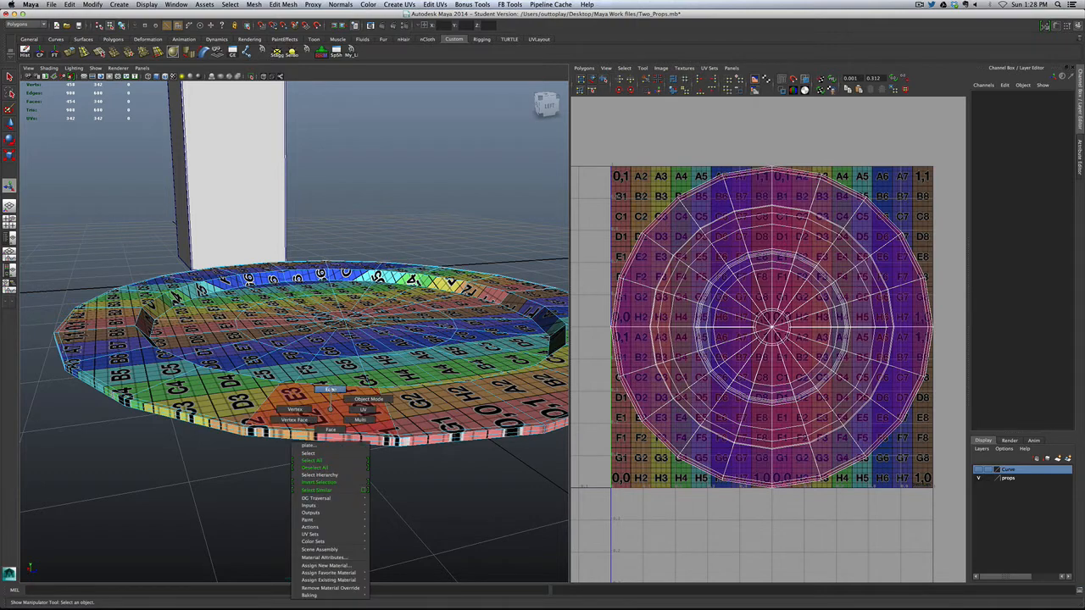
mouse_move(330, 392)
alt+mouse_down()
mouse_move(351, 393)
mouse_move(326, 398)
alt+mouse_up()
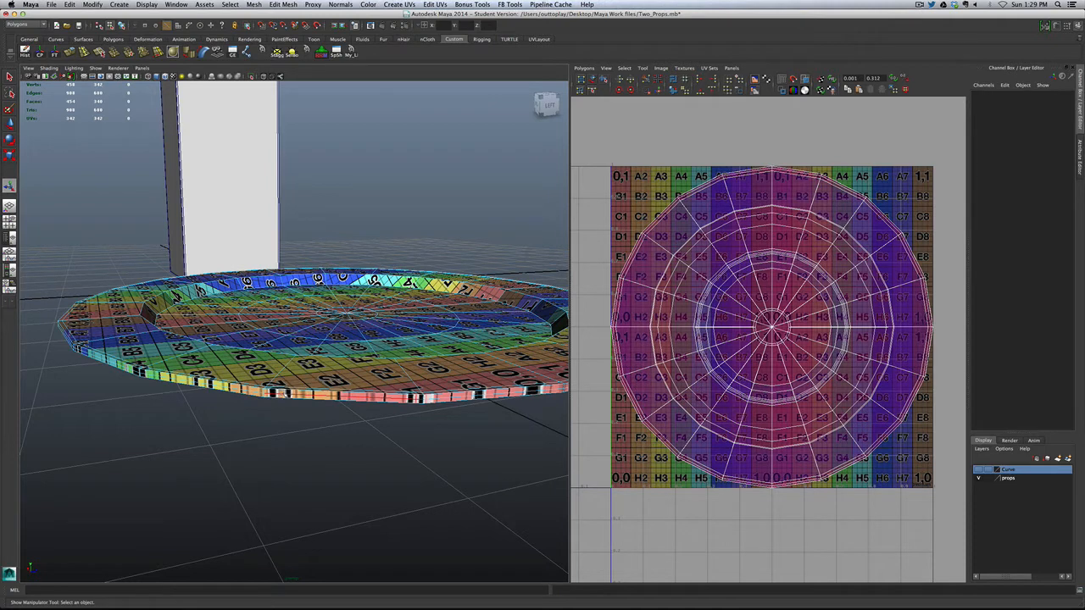
double_click(352, 397)
scroll(388, 392, down, 2)
scroll(380, 388, up, 2)
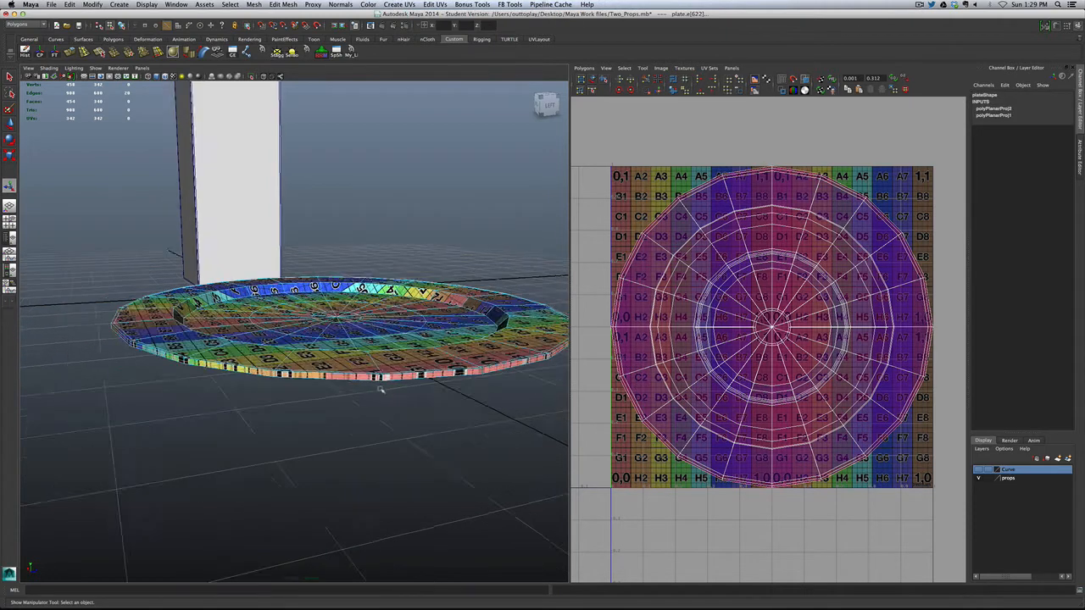
Step: Show the plate in wireframe and cut its UVs along the selected rim edge loop
key(4)
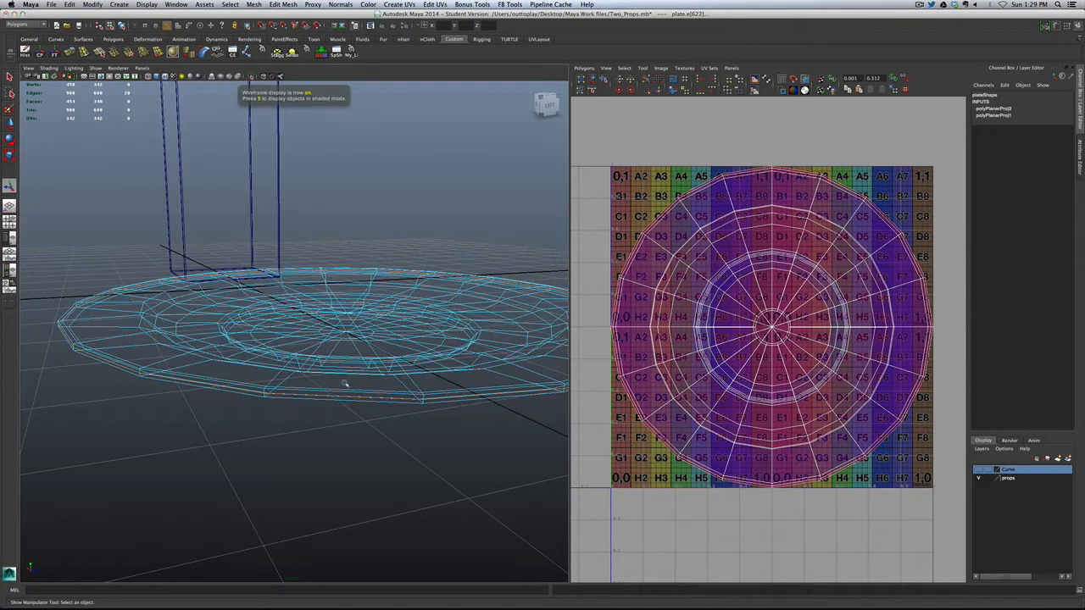
key(f)
mouse_move(398, 401)
alt+mouse_down()
mouse_move(382, 382)
mouse_move(394, 403)
alt+mouse_up()
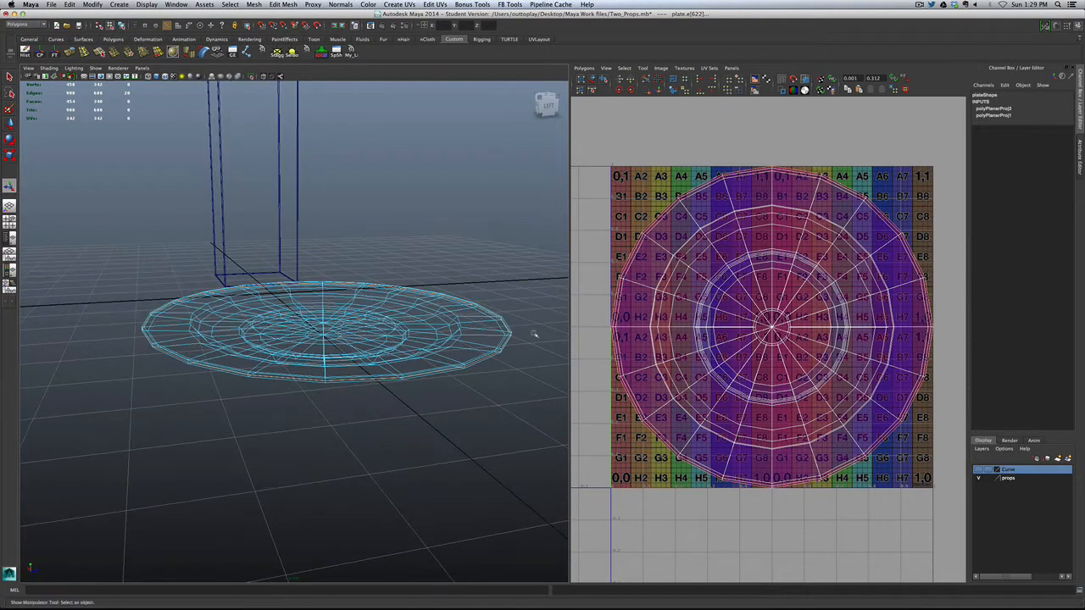
click(646, 79)
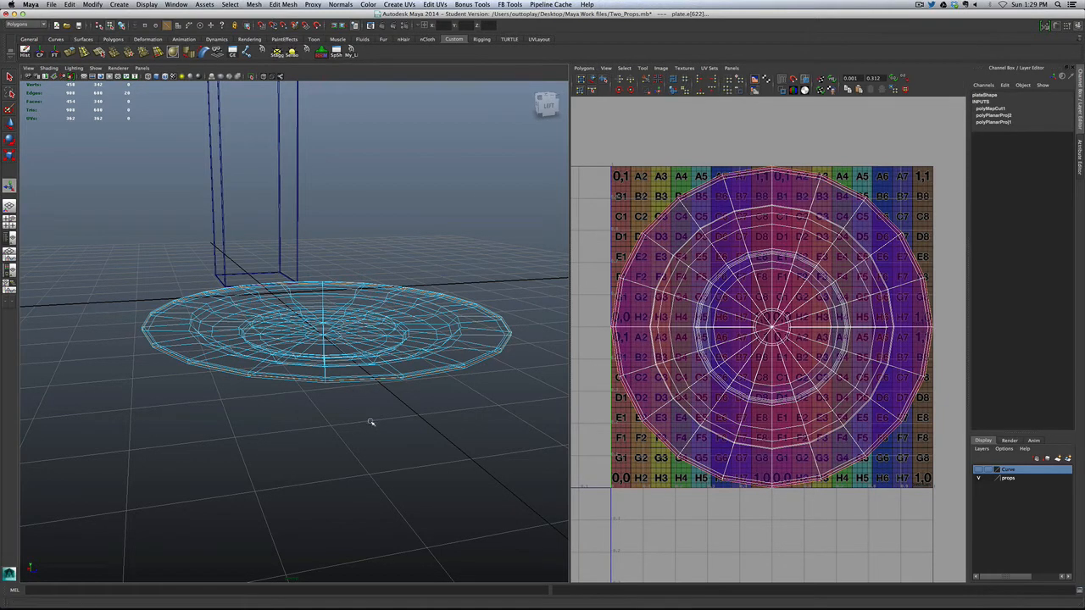
Step: Lay out the plate's cut UVs as two separate shells within the 0 to 1 UV space and clear the selection
alt+drag(371, 424, 375, 444)
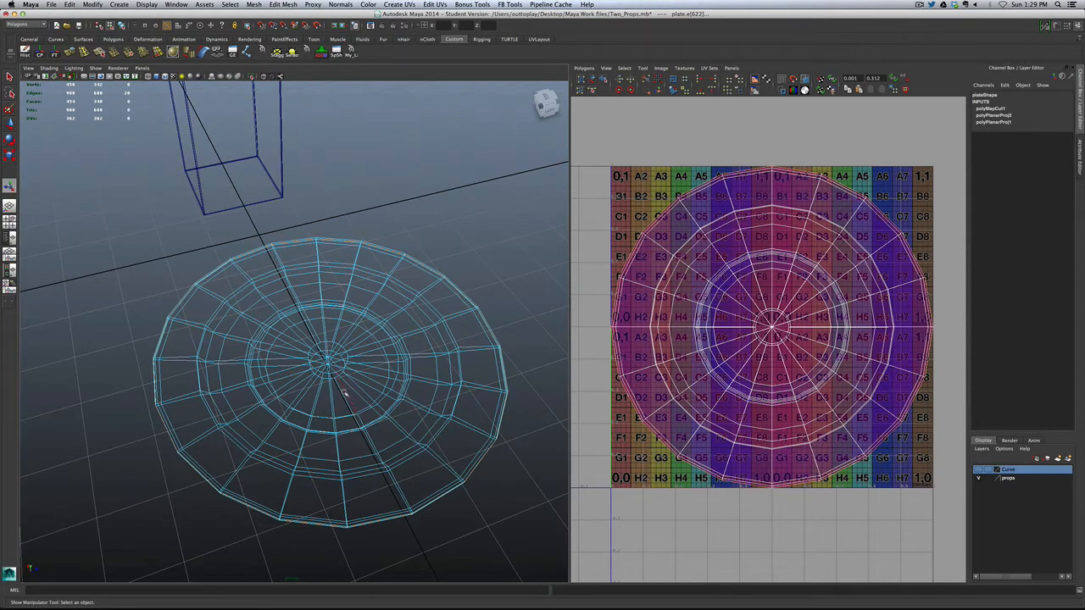
alt+drag(347, 390, 560, 222)
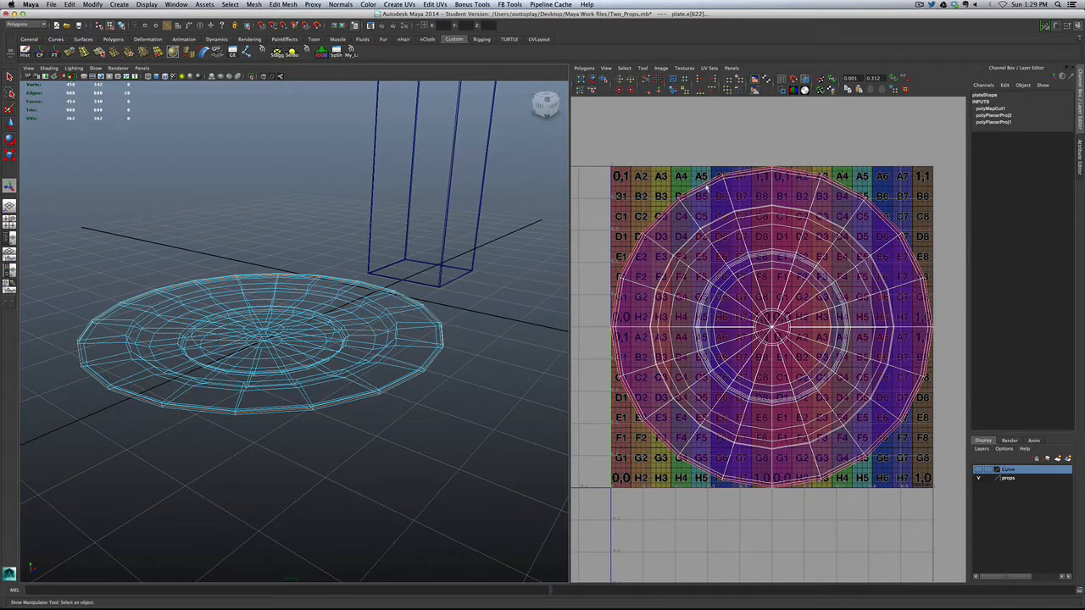
scroll(769, 258, down, 3)
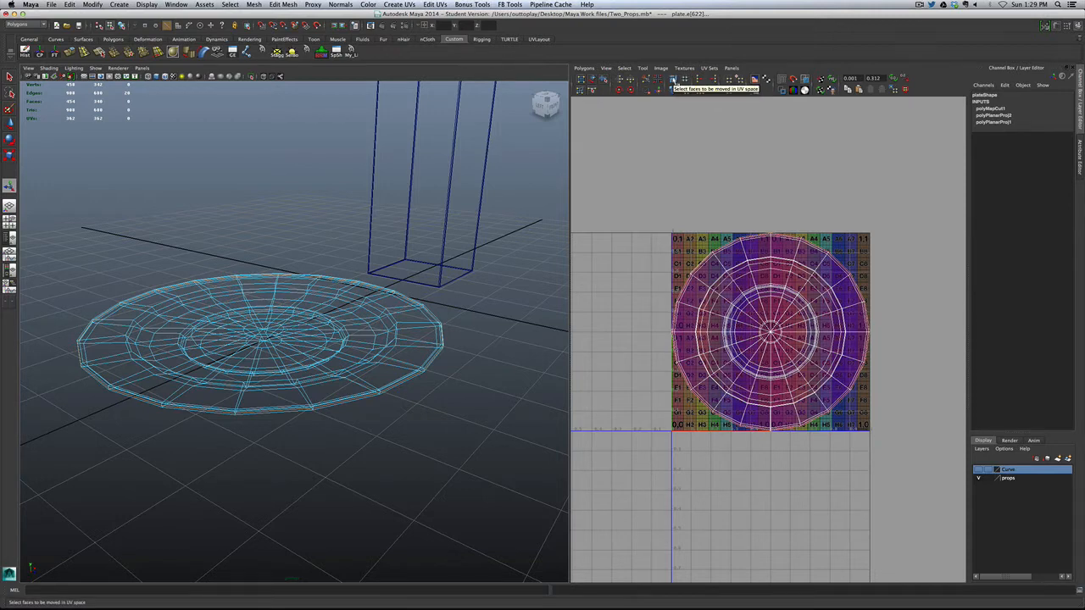
click(673, 79)
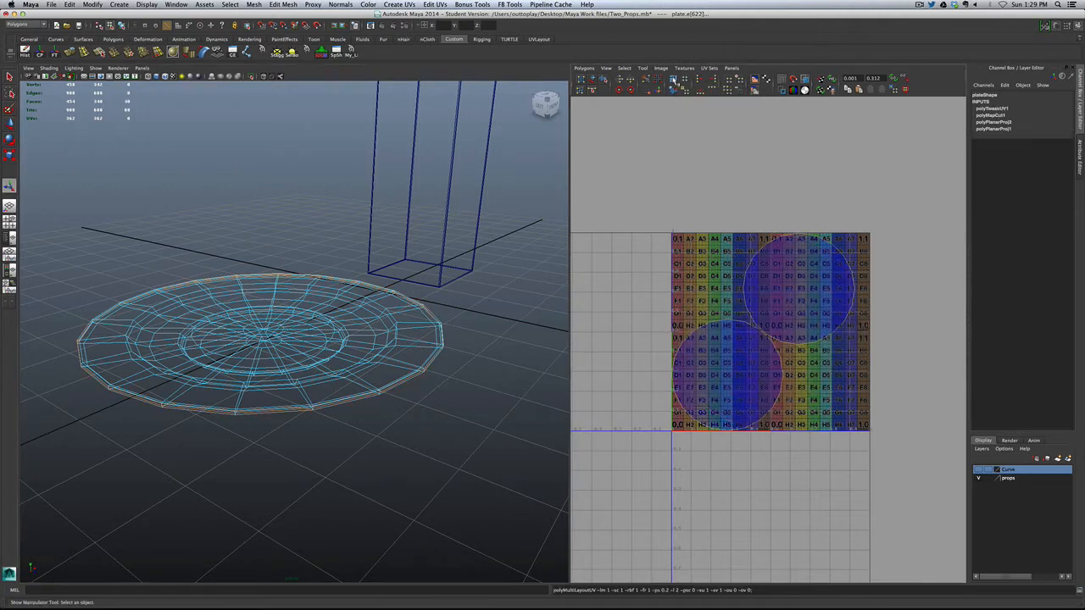
click(474, 333)
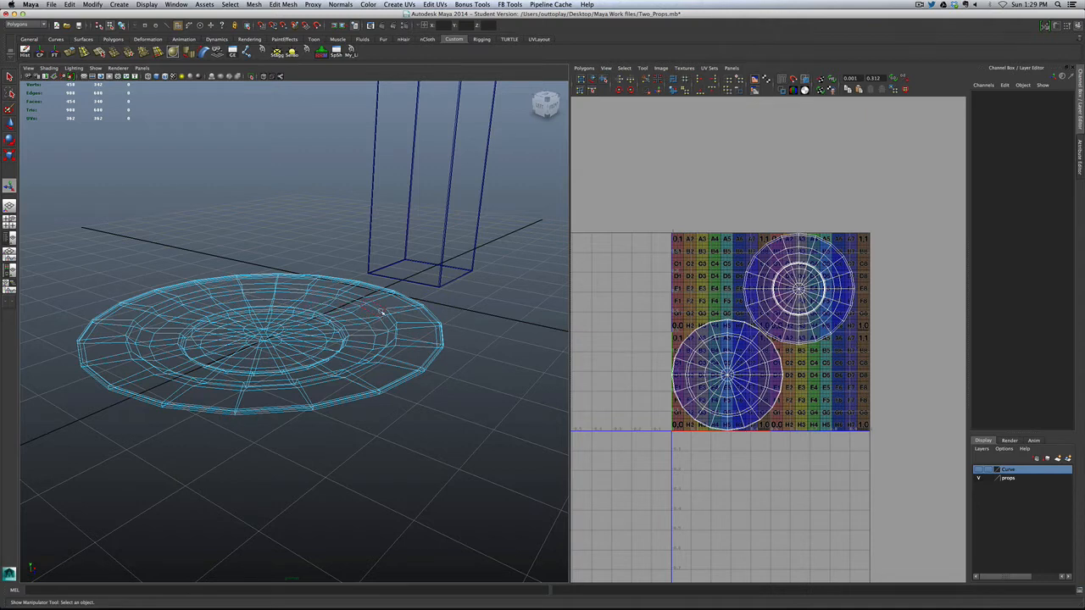
Step: Return to object mode, select the whole plate, and turn the textured display back on
right_drag(384, 314, 398, 307)
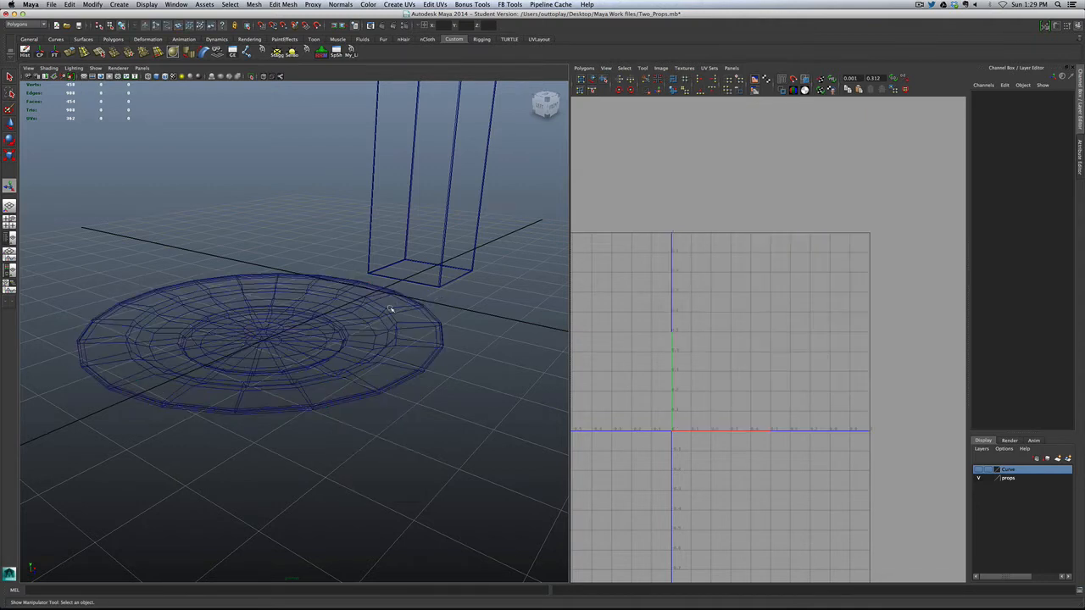
click(403, 325)
key(6)
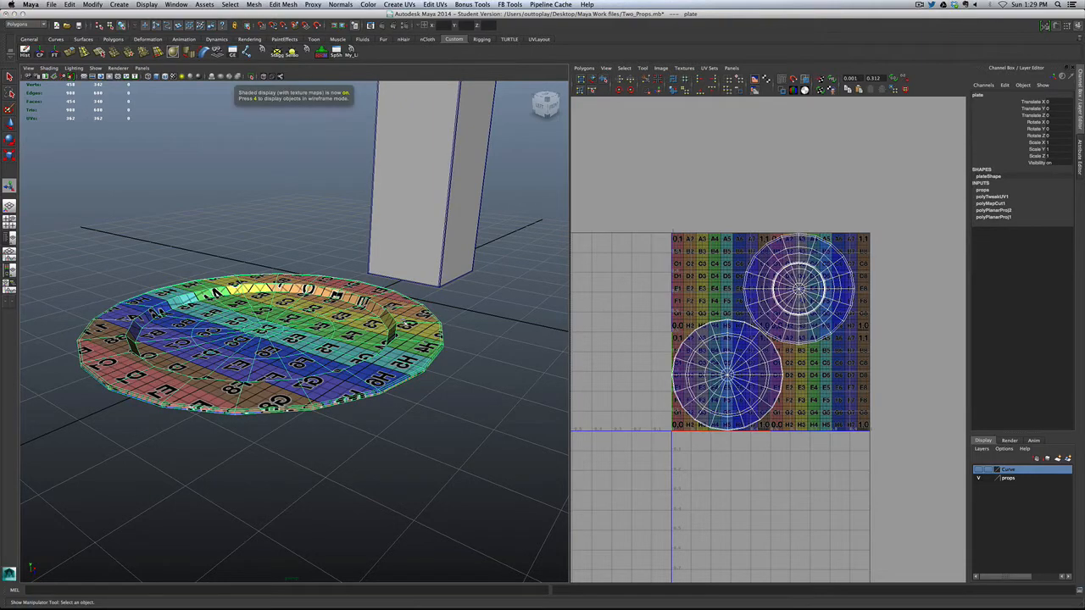
Step: Examine the checker lettering's orientation and scale on the plate's upper surface
alt+drag(319, 332, 384, 364)
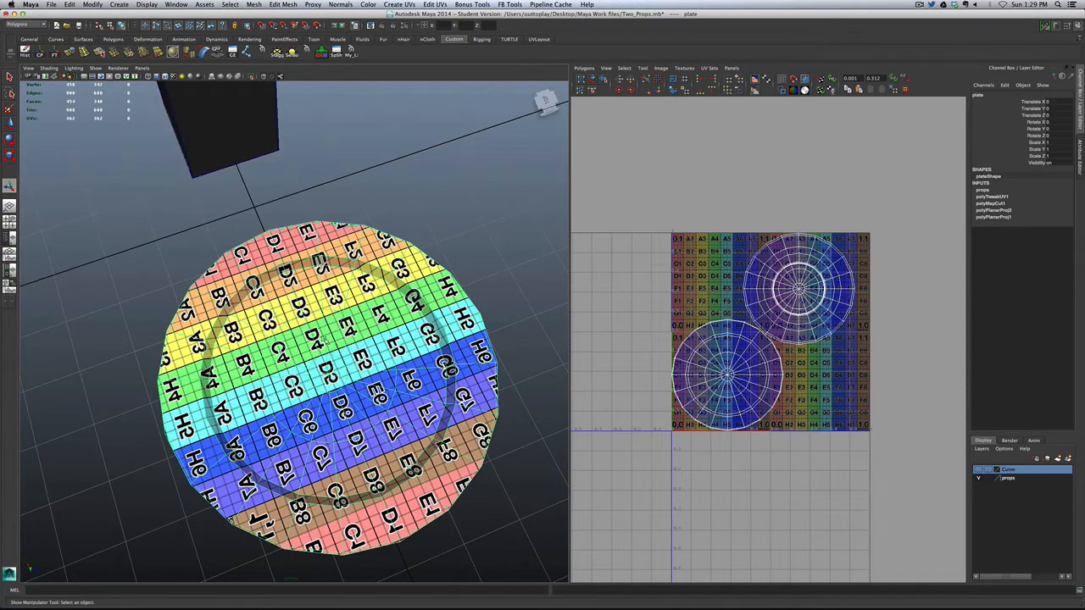
scroll(335, 414, down, 5)
scroll(335, 414, up, 2)
alt+drag(327, 414, 373, 413)
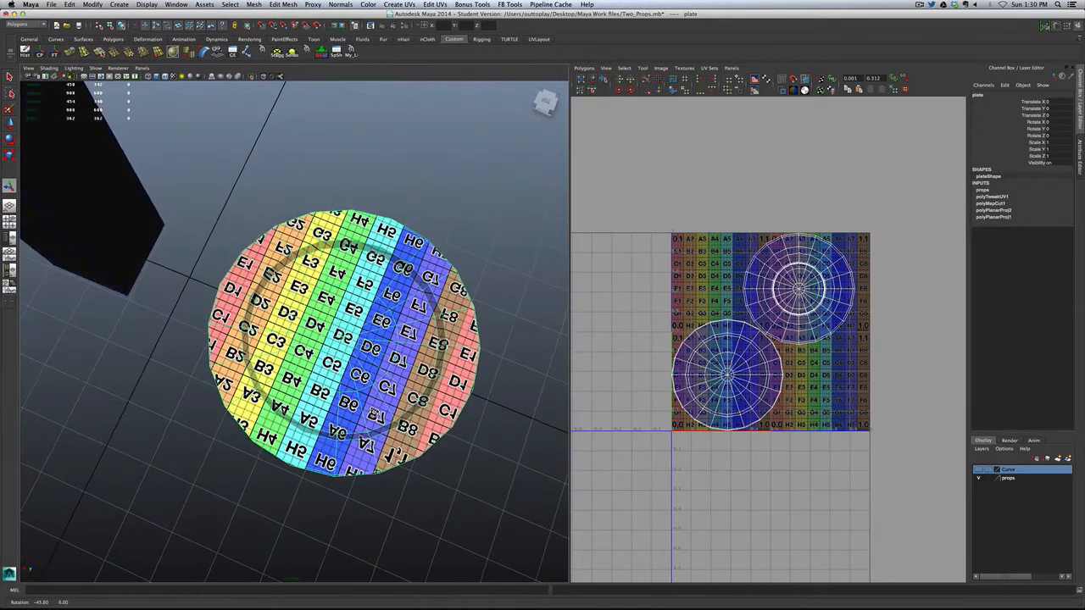
scroll(385, 383, up, 2)
scroll(386, 373, down, 2)
scroll(386, 360, up, 1)
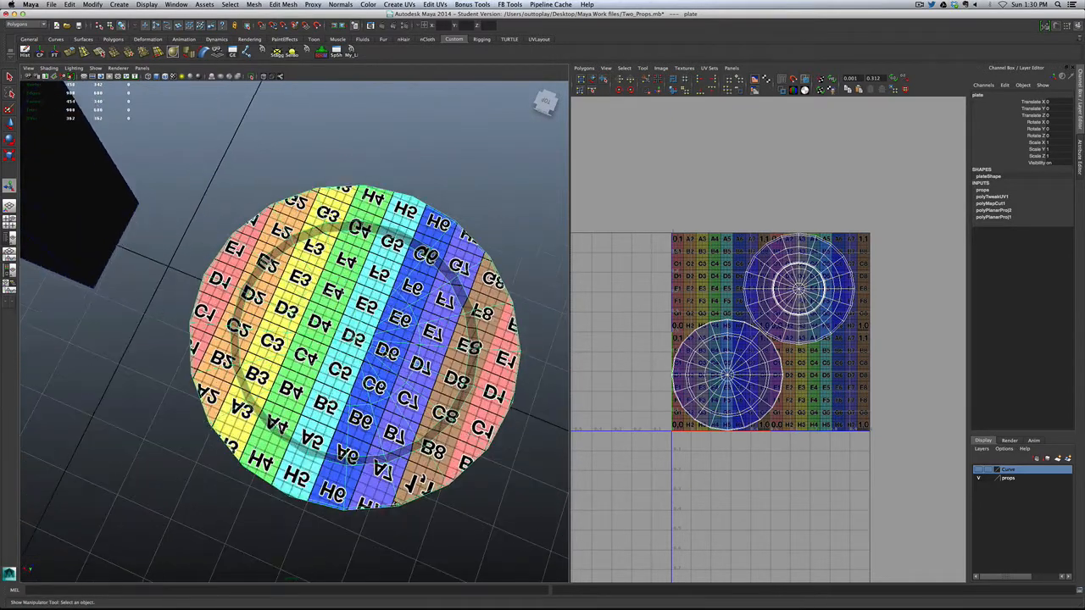
Step: Flip the UV shell of the plate's underside in the U direction and check its checker lettering from below
click(530, 249)
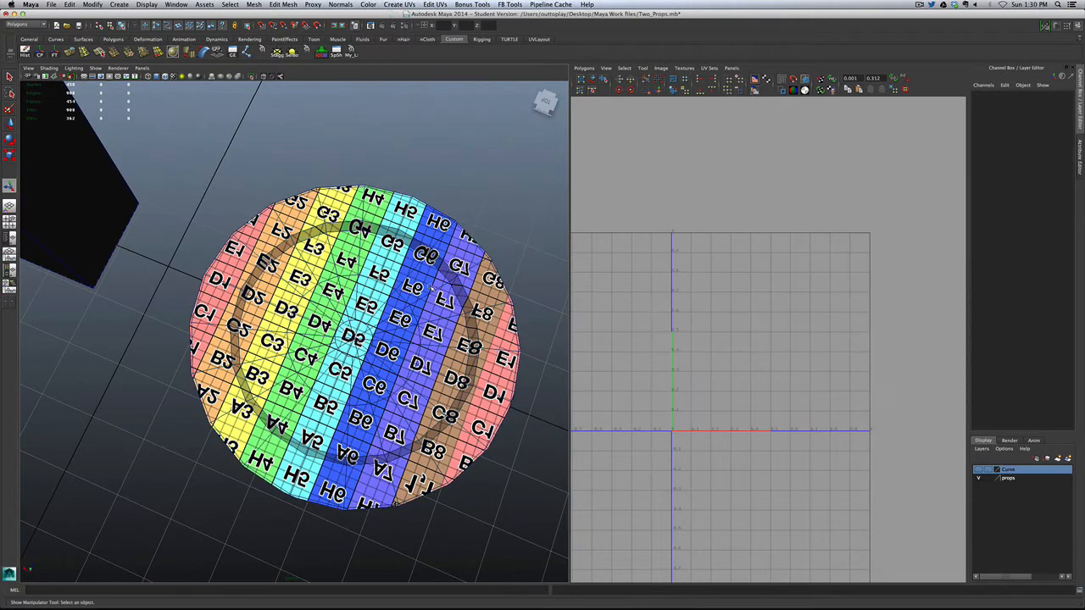
click(431, 288)
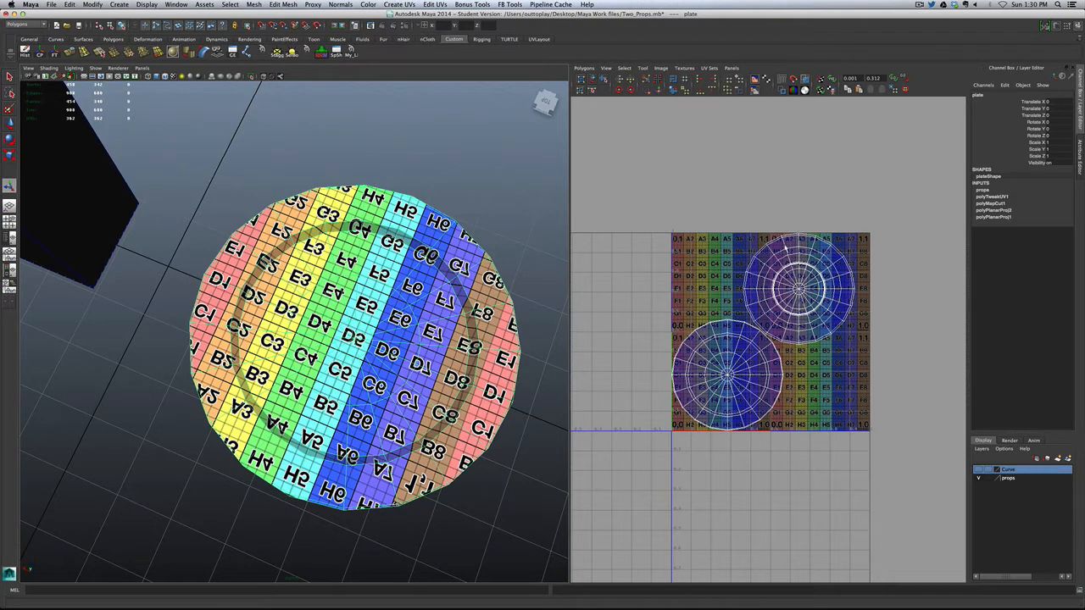
click(592, 79)
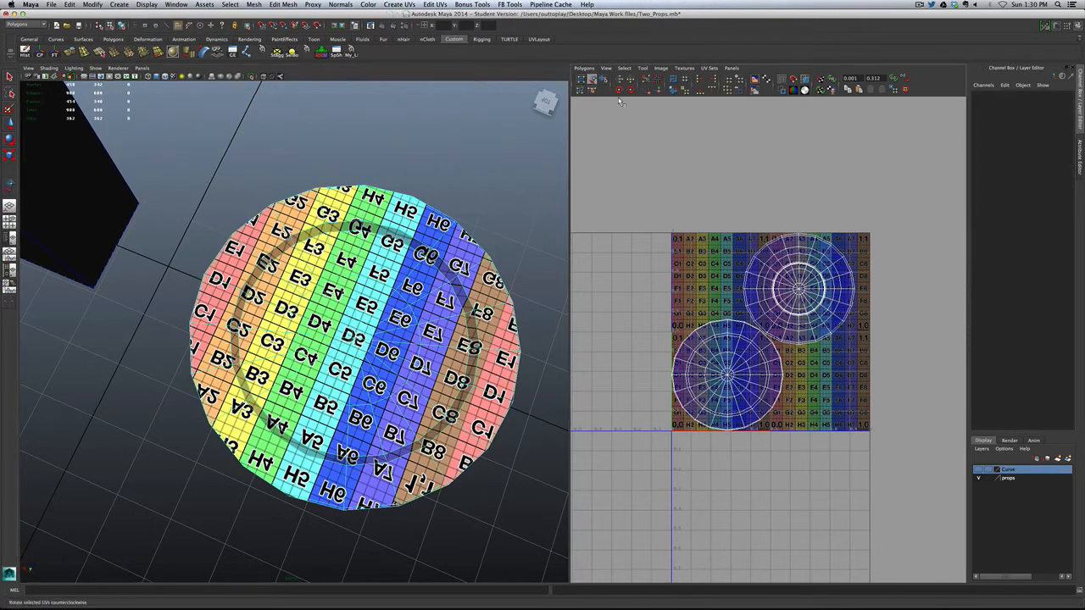
click(782, 240)
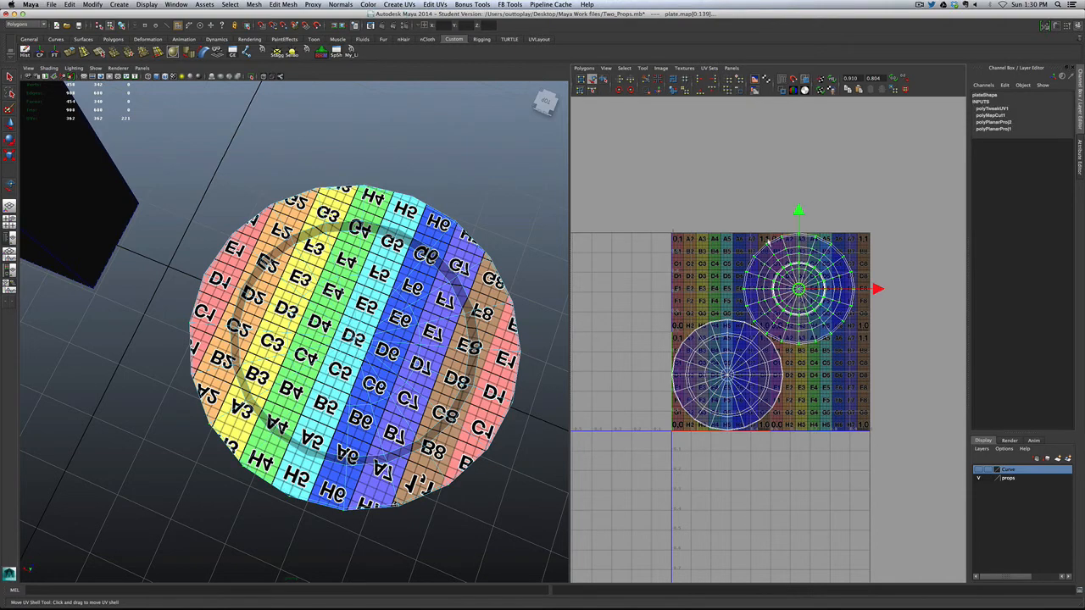
alt+drag(403, 361, 394, 255)
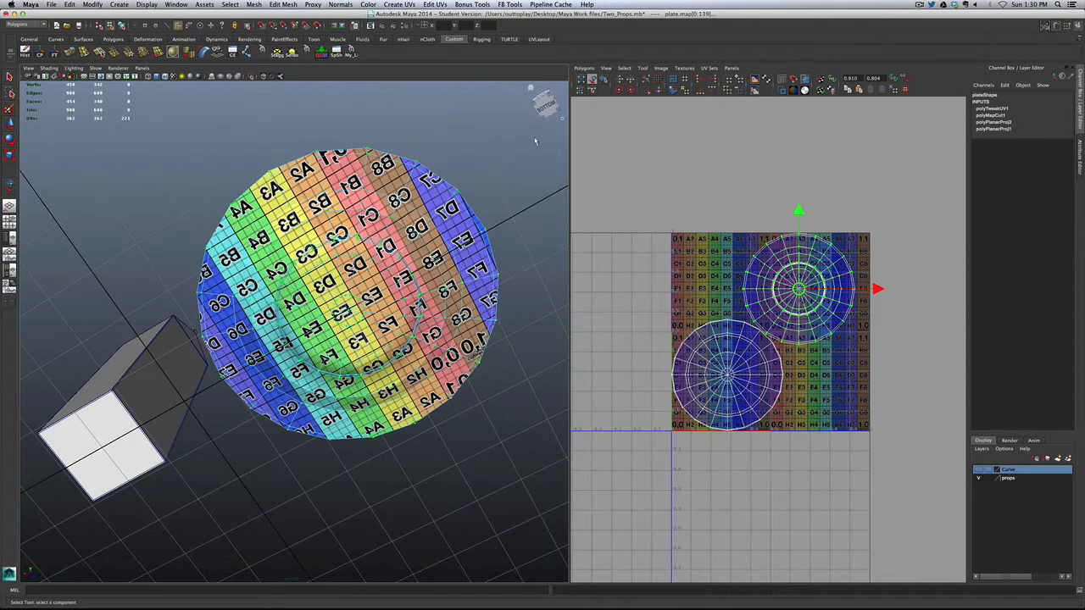
click(620, 80)
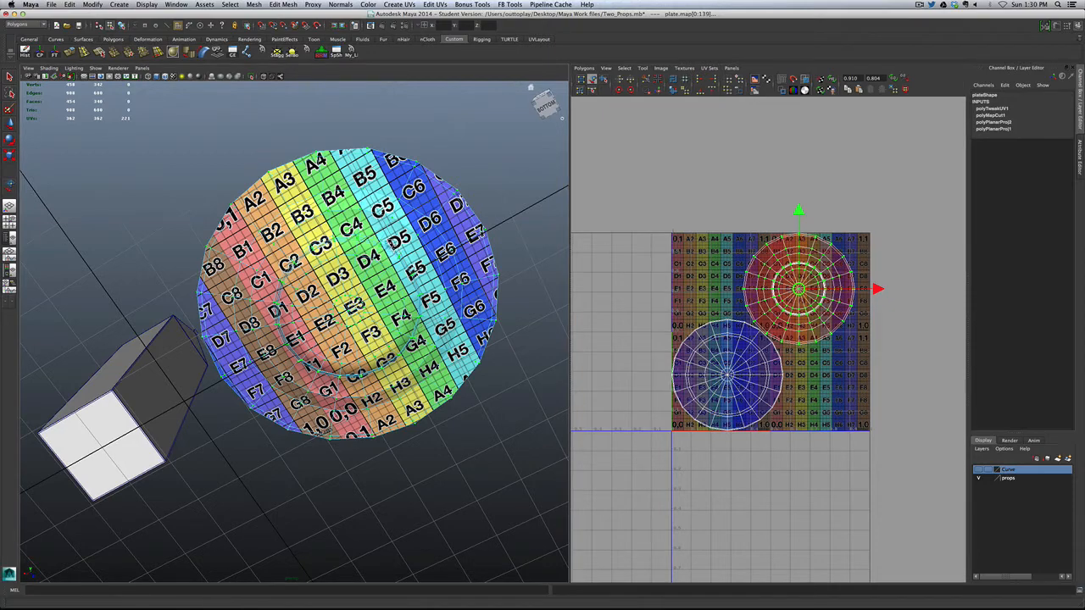
alt+drag(405, 243, 398, 277)
alt+drag(413, 239, 420, 238)
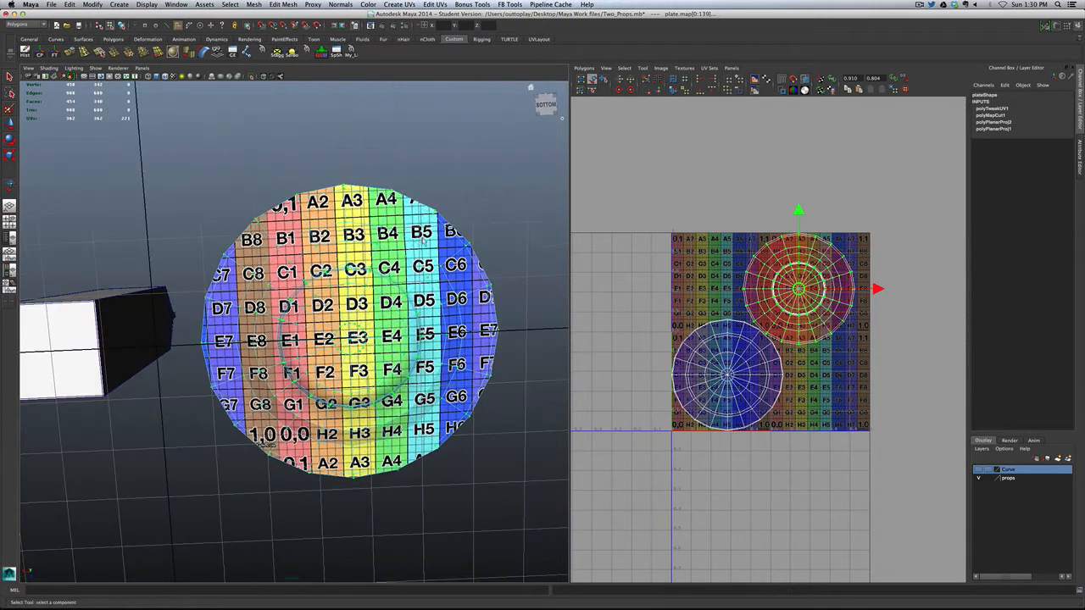
scroll(691, 316, up, 3)
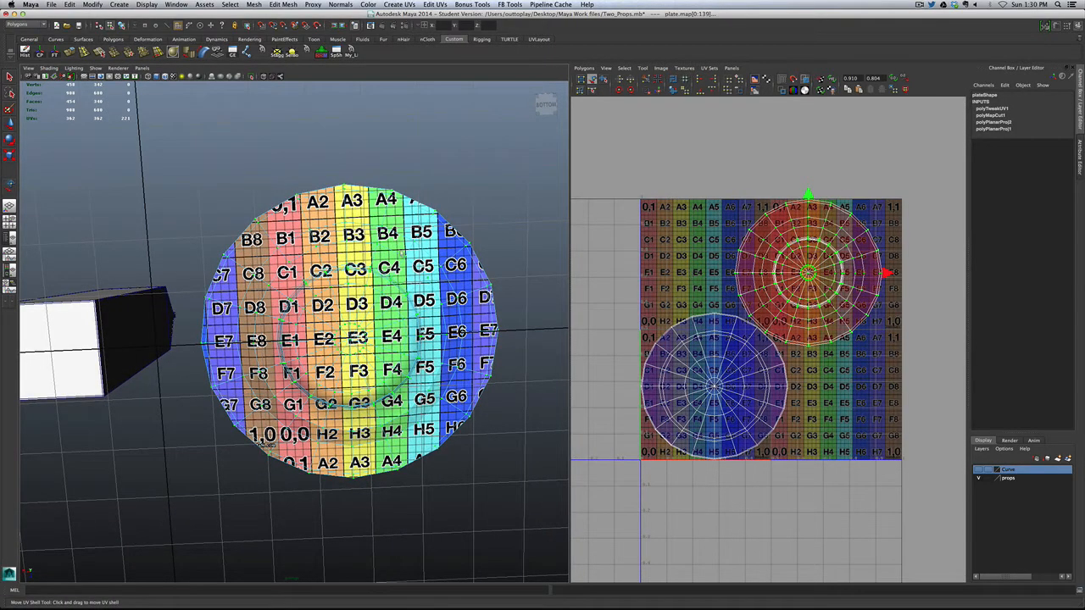
Step: Flip the UV shell of the plate's upper surface in the V direction and check its lettering from above
alt+drag(376, 271, 426, 362)
key(q)
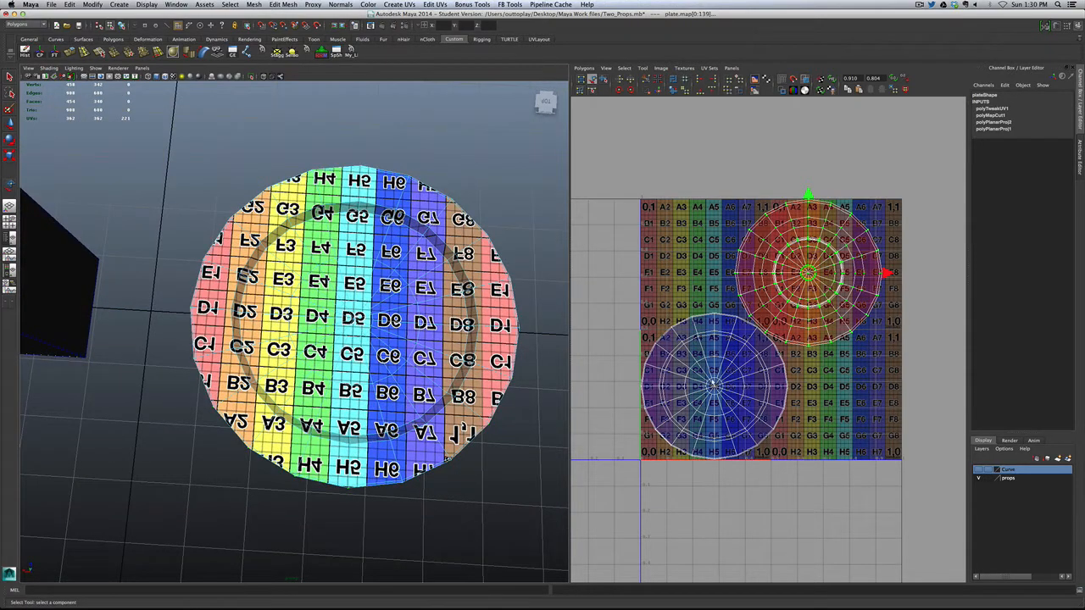
double_click(715, 383)
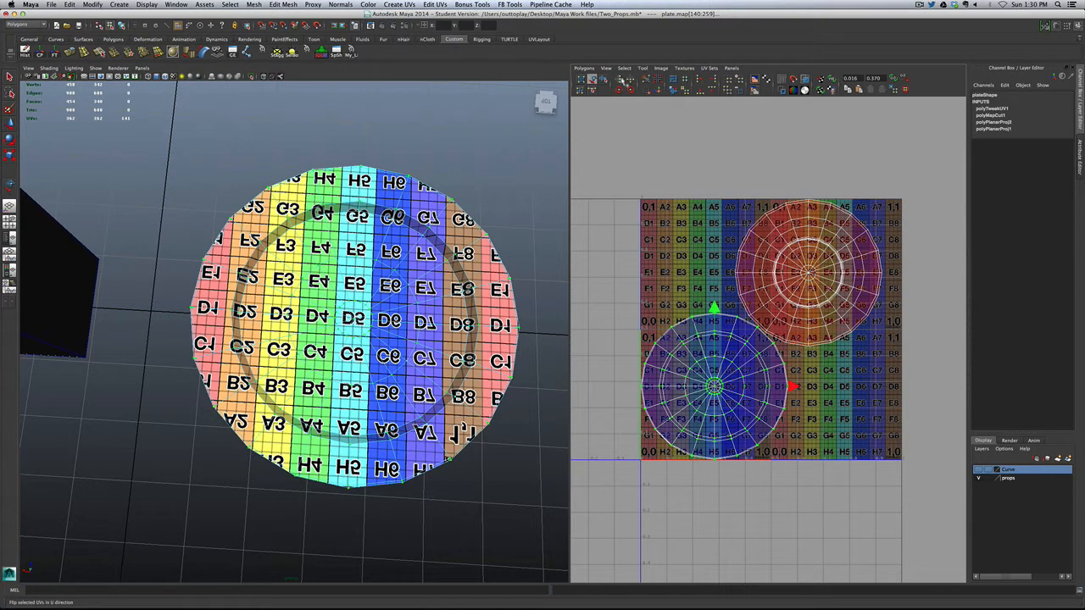
click(631, 80)
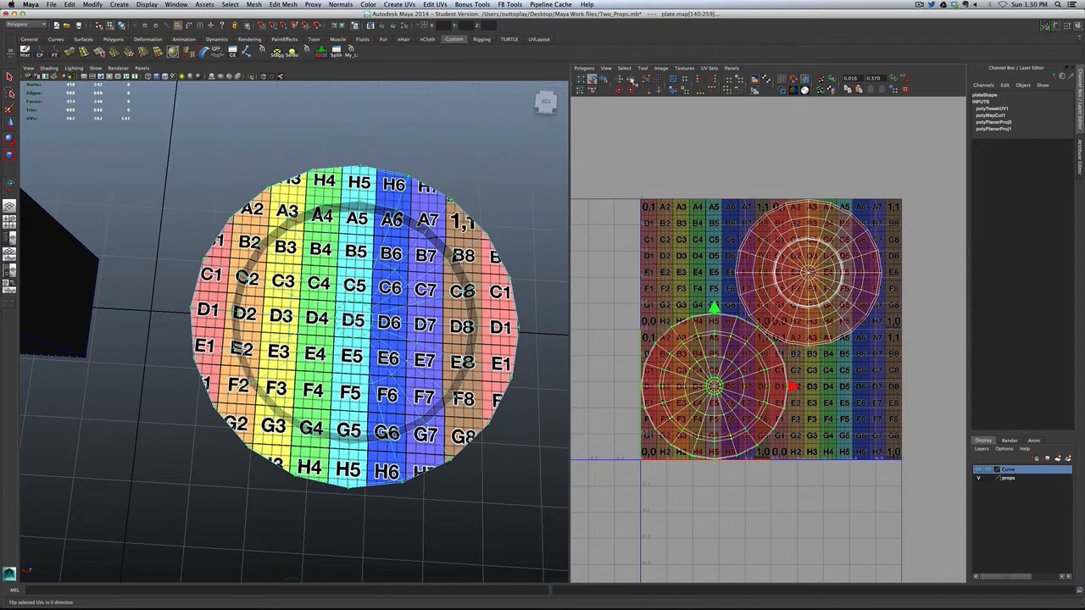
alt+drag(339, 273, 363, 253)
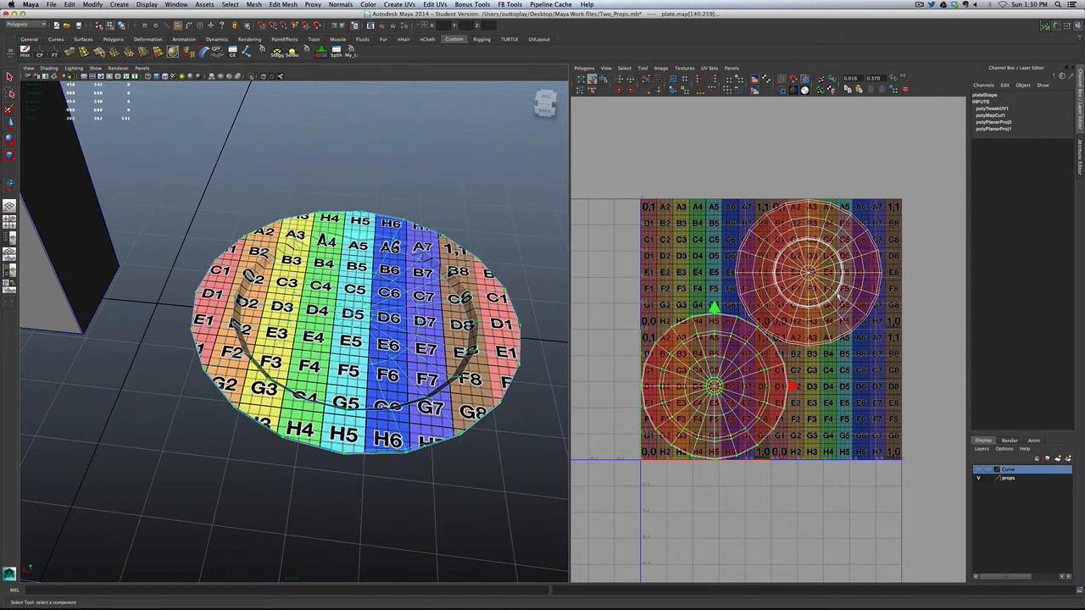
Step: Clear the UV selection and examine the checker texture on the plate's upper surface from several angles
click(616, 205)
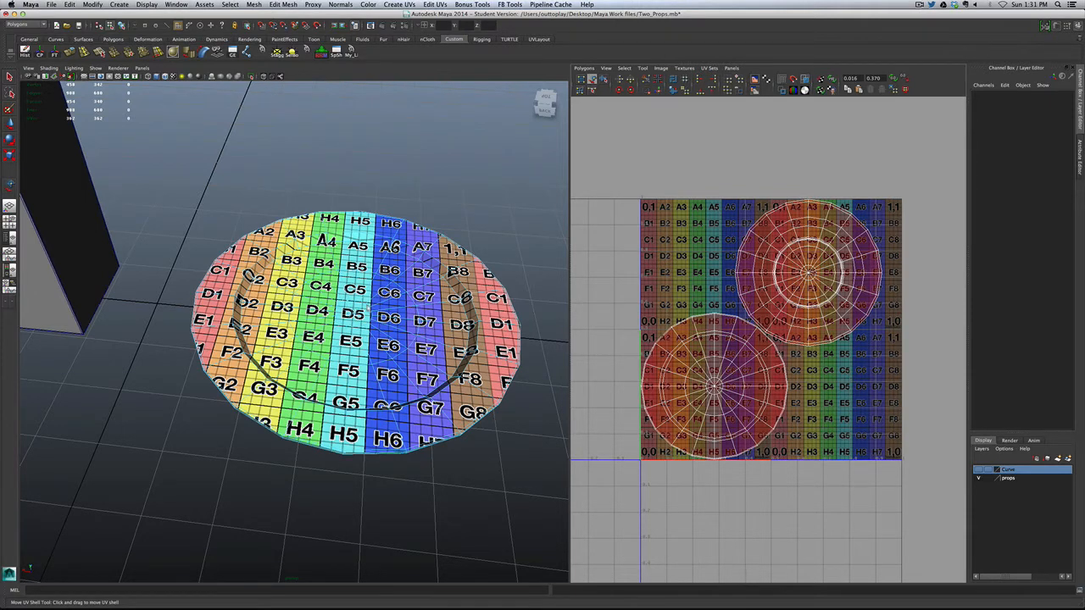
alt+drag(369, 307, 409, 323)
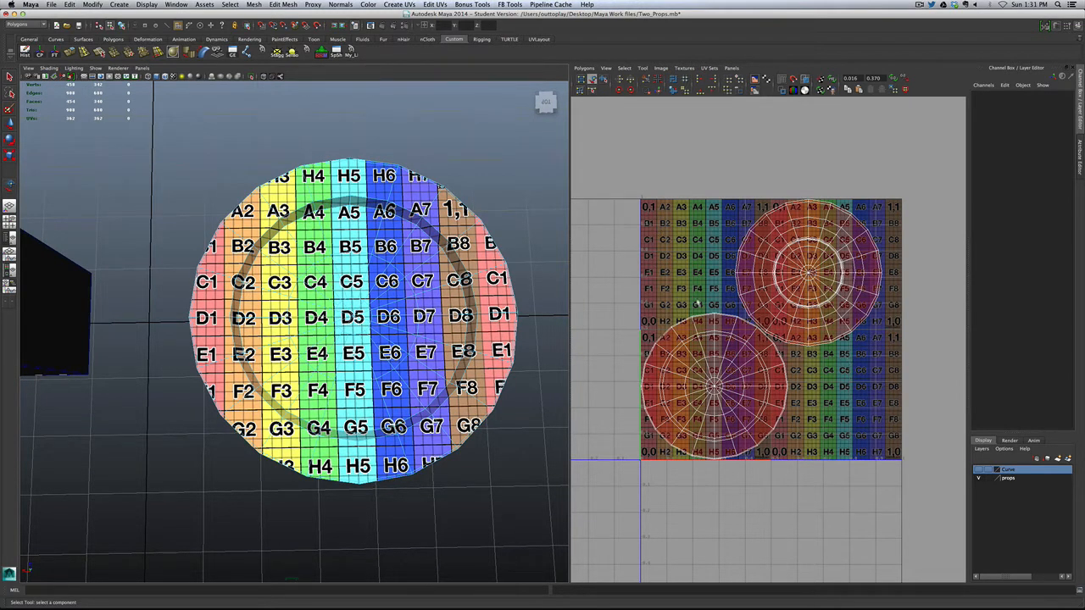
alt+drag(441, 330, 416, 273)
alt+drag(380, 212, 407, 334)
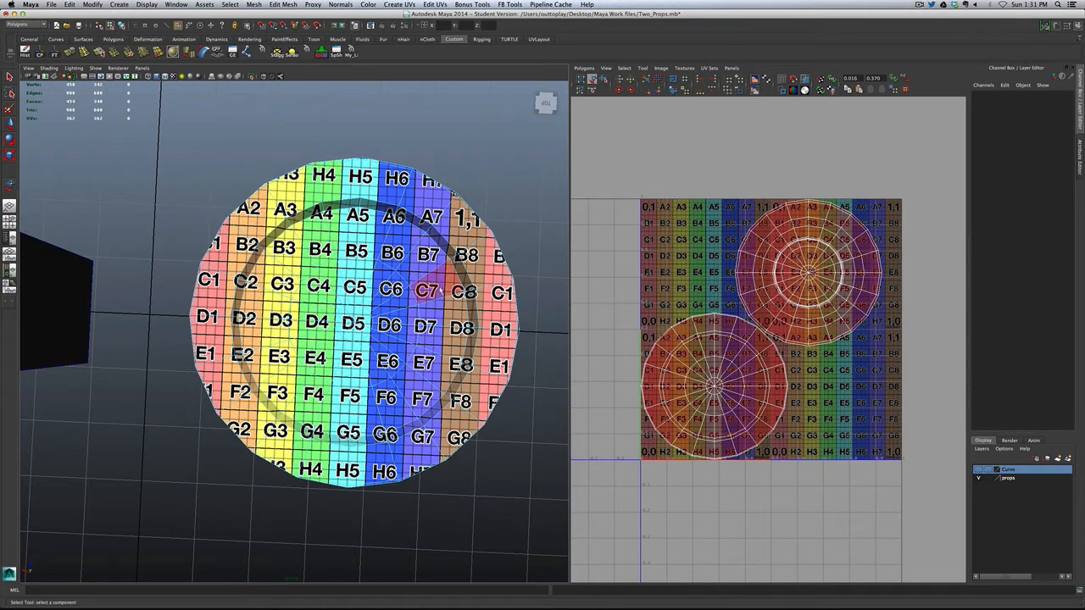
alt+drag(278, 386, 315, 332)
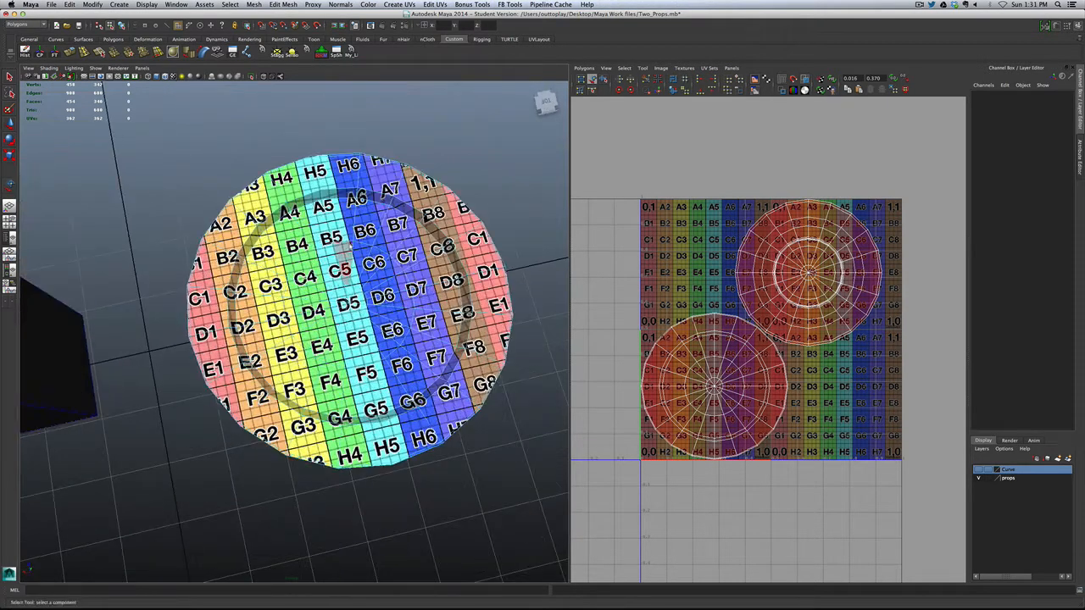
Step: Select the plate in object mode, preview it smoothed from another angle, and return to the unsmoothed display
right_drag(327, 290, 365, 285)
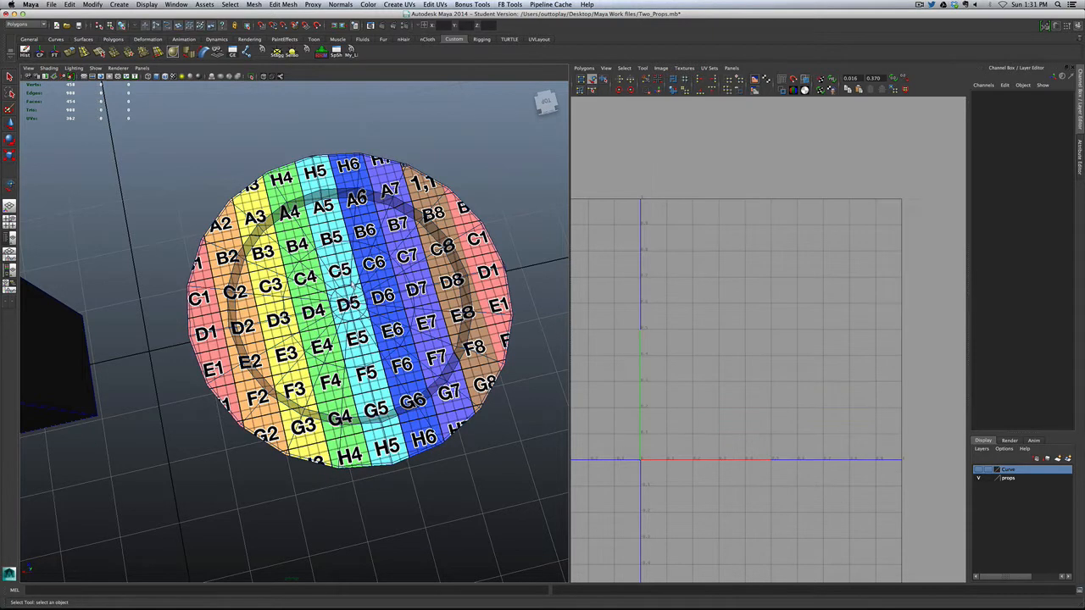
click(356, 311)
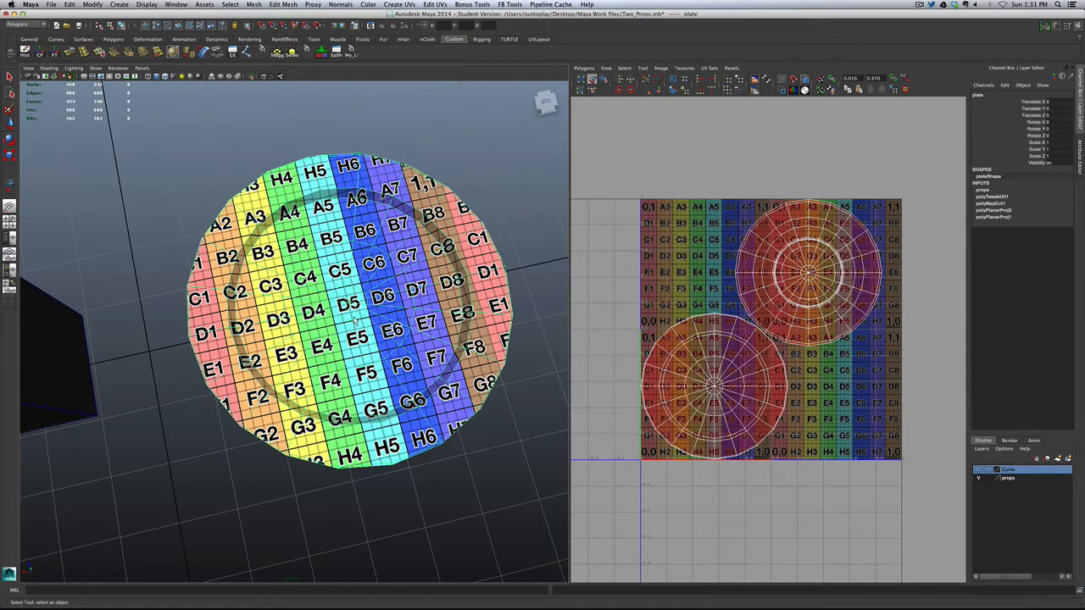
key(3)
key(1)
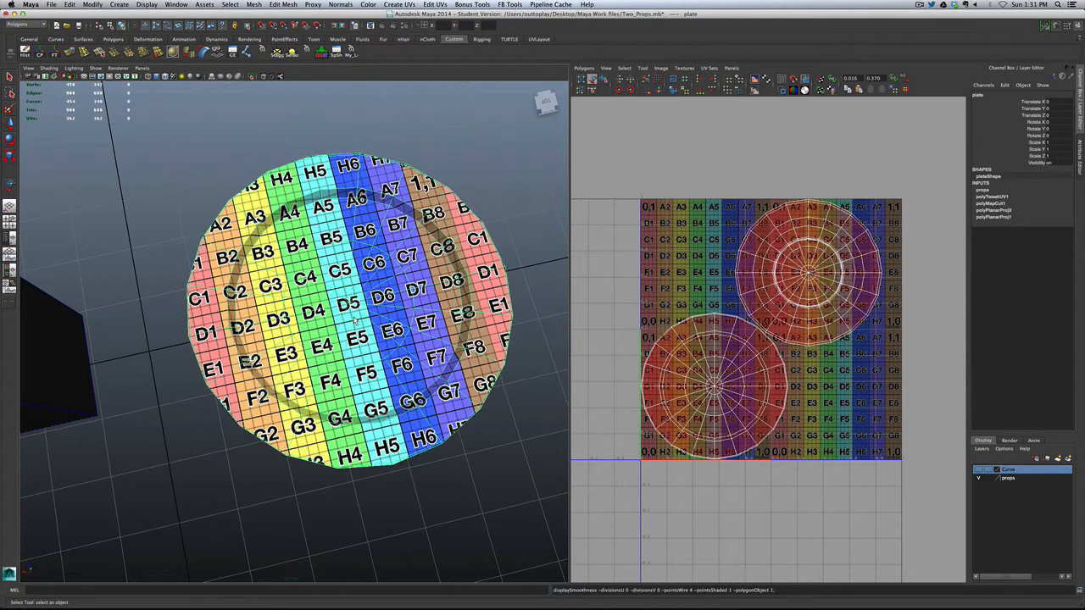
key(3)
alt+drag(338, 312, 313, 323)
key(1)
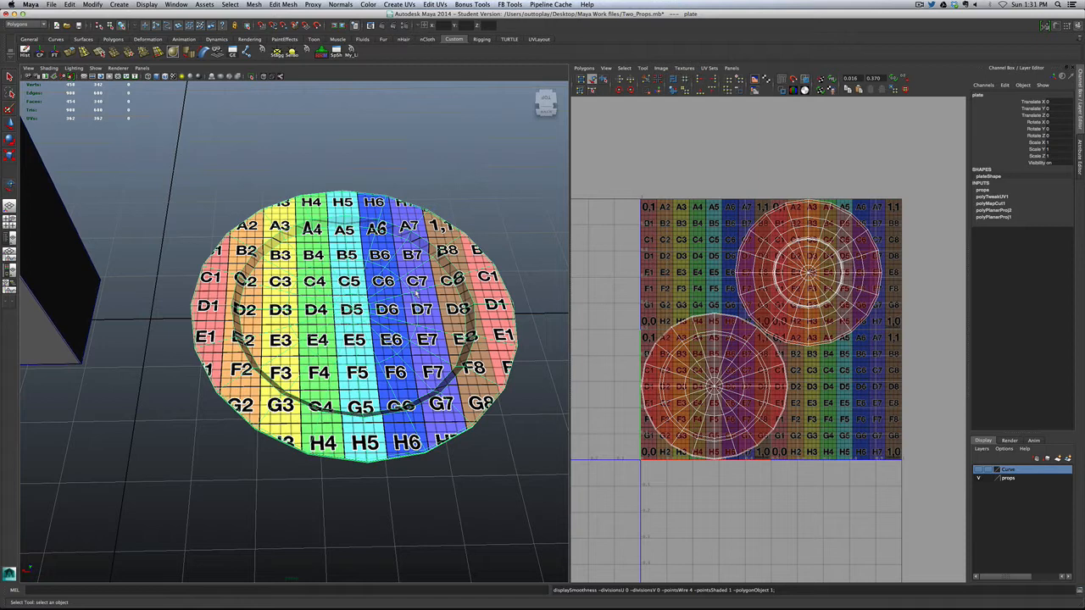
Step: Apply Smooth to the plate mesh and clear the selection
click(189, 246)
click(246, 267)
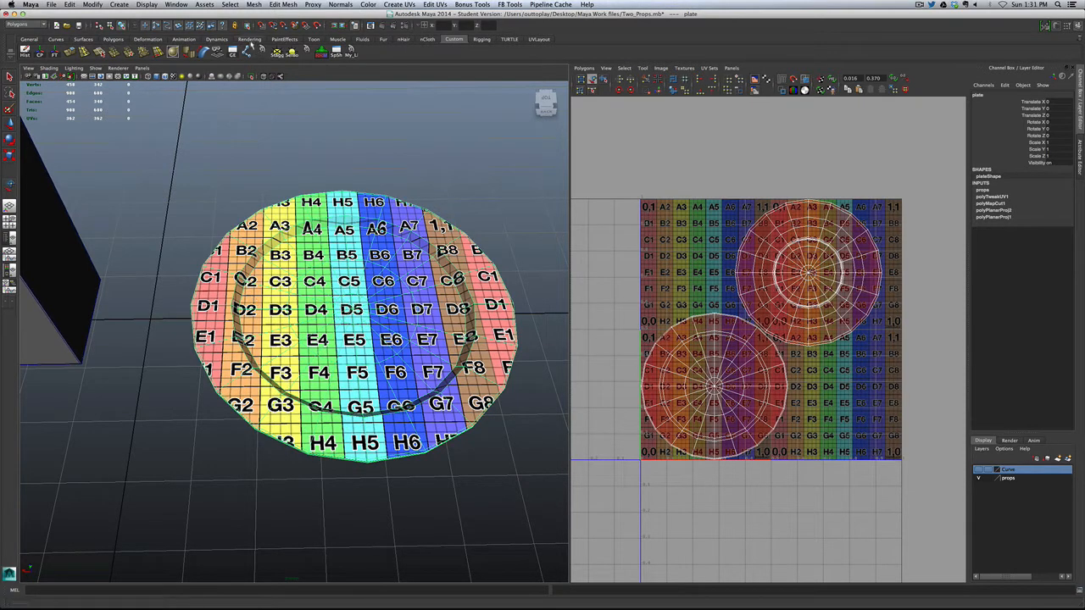
click(252, 6)
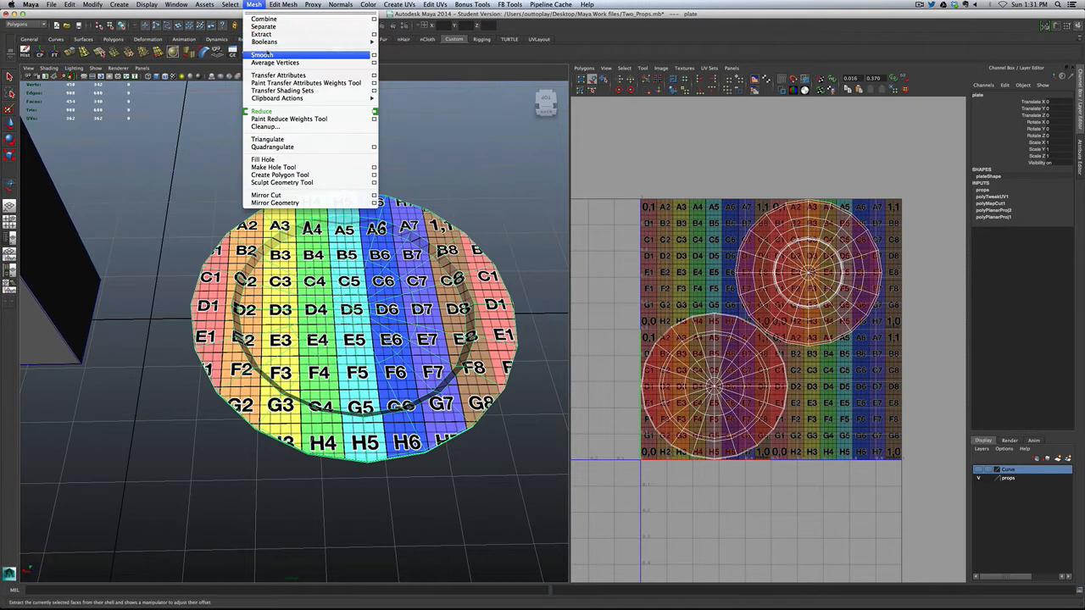
click(271, 54)
click(308, 148)
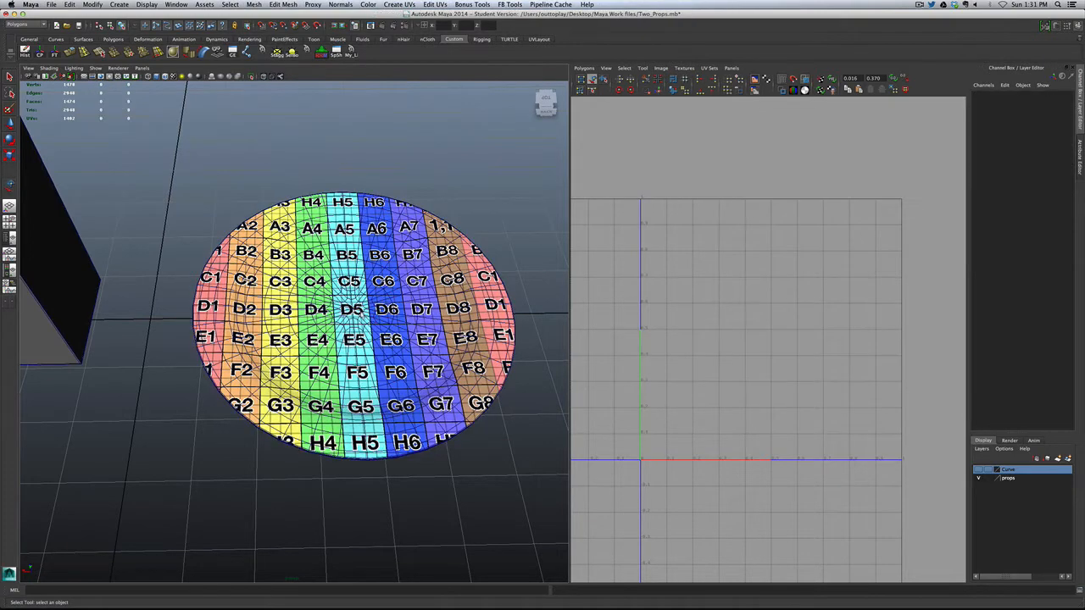
Step: Examine the checker texture on the smoothed plate's upper surface and underside
scroll(366, 317, up, 3)
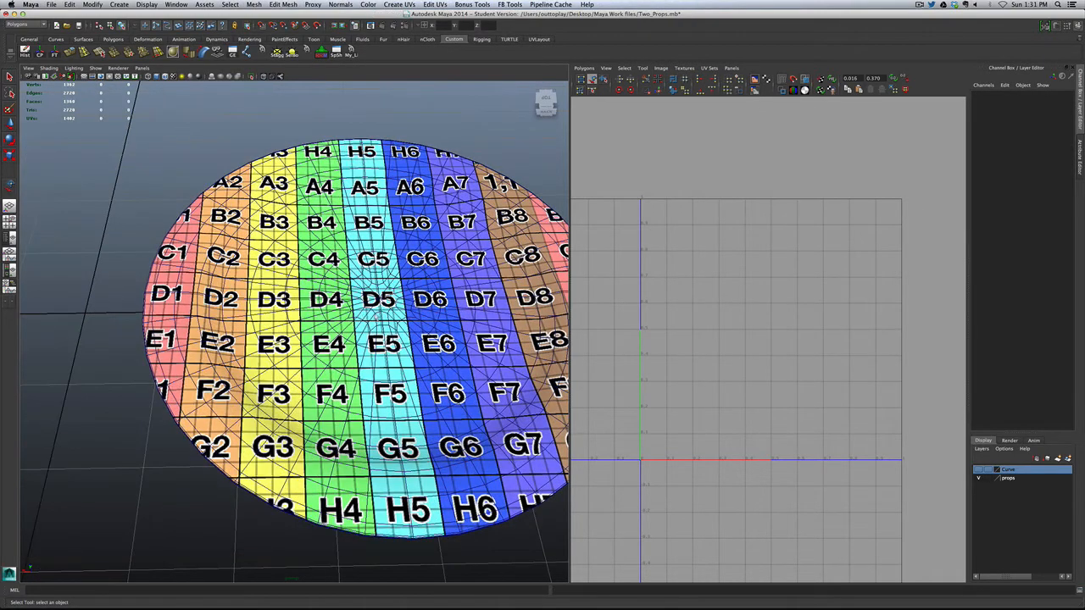
scroll(294, 330, down, 4)
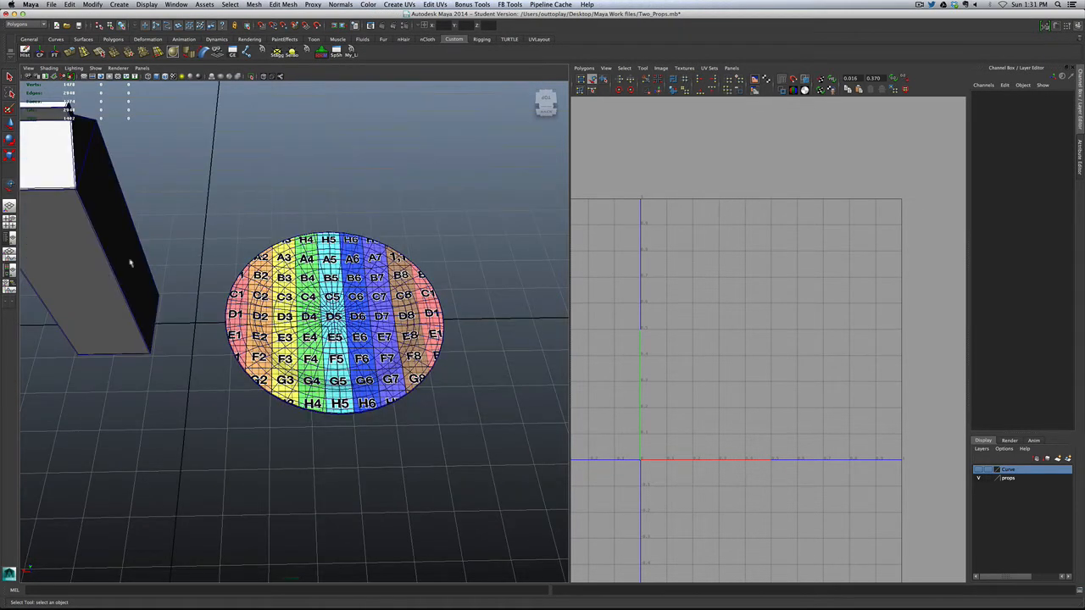
alt+drag(347, 294, 369, 349)
scroll(353, 312, up, 5)
scroll(356, 354, down, 5)
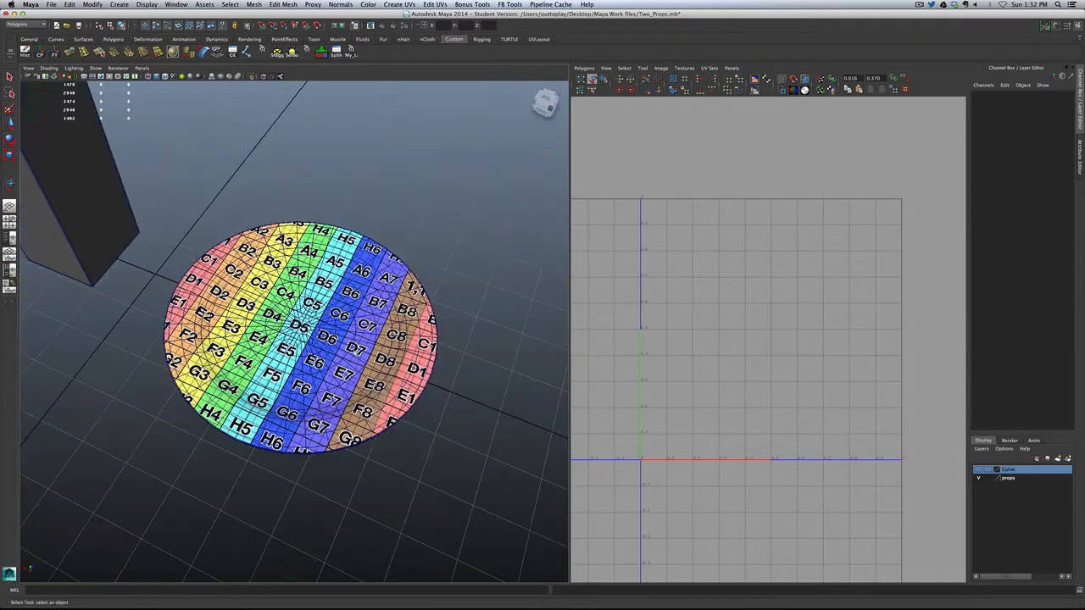
alt+drag(312, 328, 298, 194)
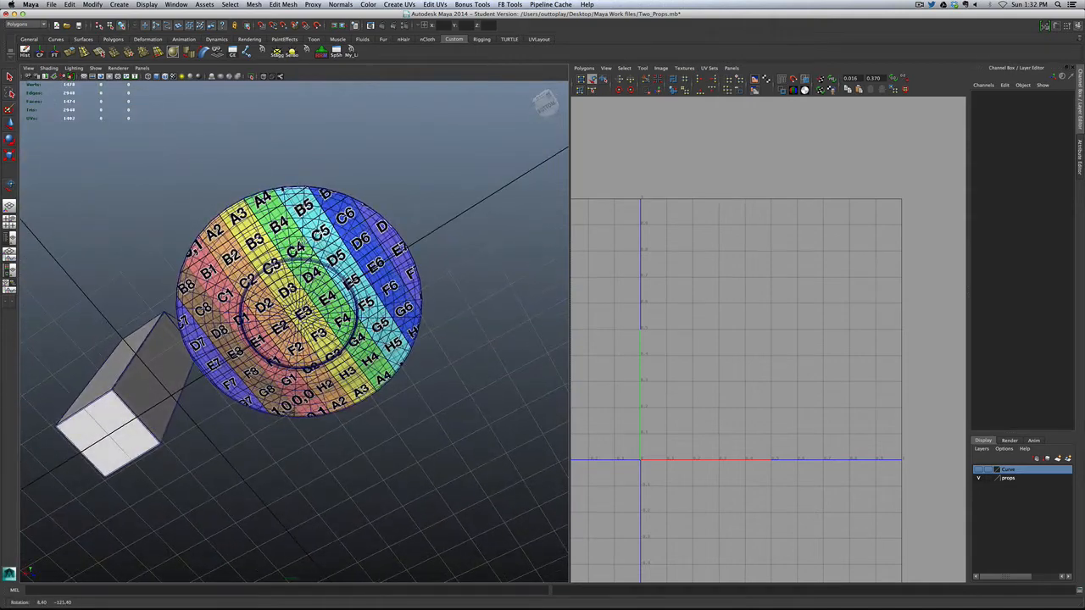
scroll(298, 194, up, 4)
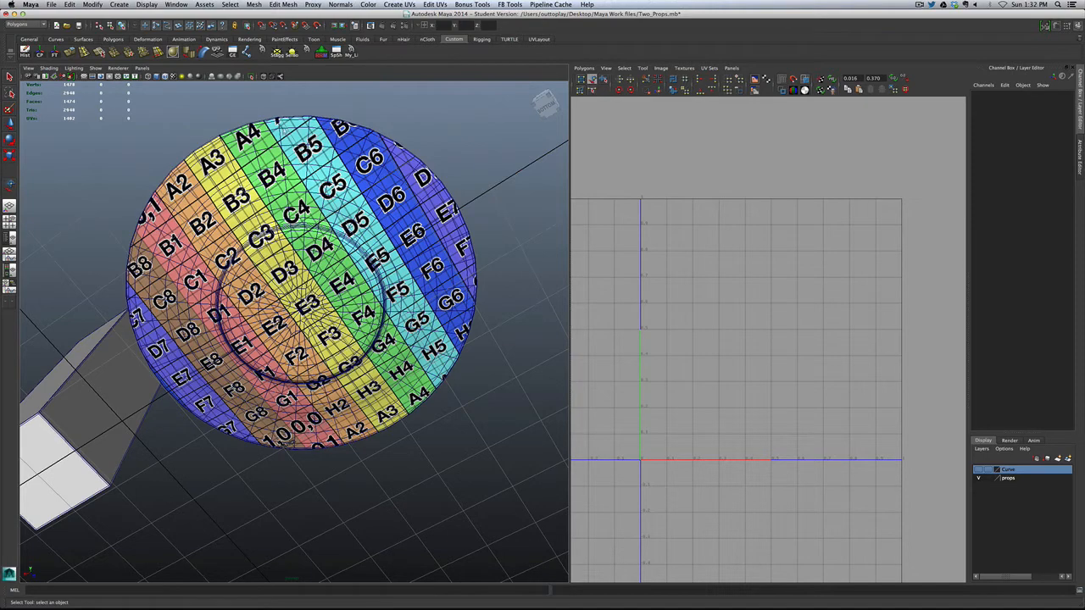
Step: Apply Automatic Mapping to the milk carton, view its textured sides, and clear the selection
alt+drag(167, 85, 360, 324)
alt+middle_drag(362, 324, 582, 504)
scroll(582, 504, down, 2)
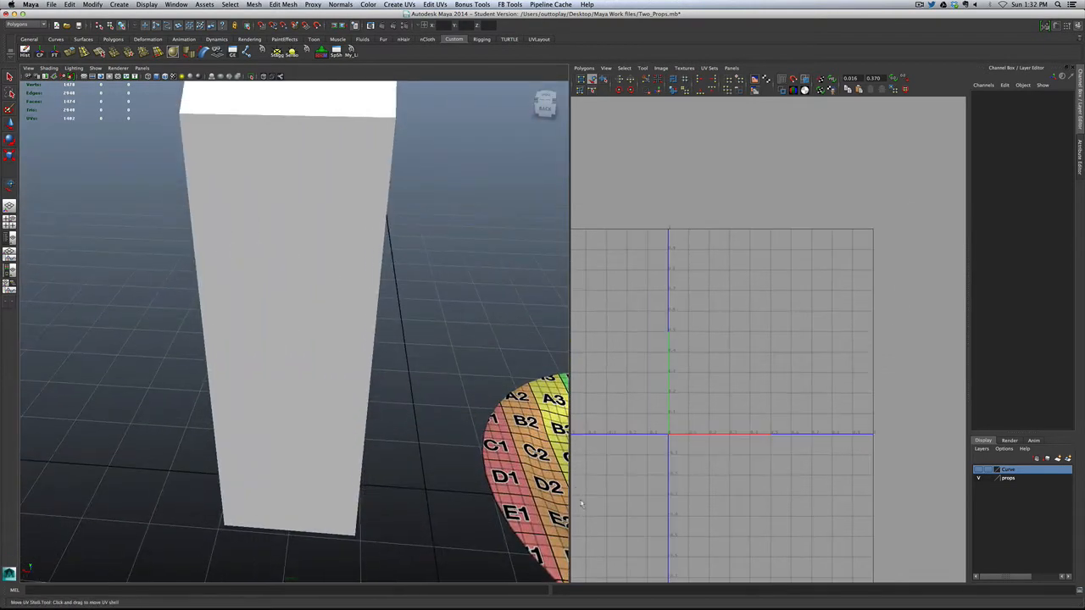
scroll(461, 400, down, 5)
scroll(460, 399, up, 3)
mouse_move(405, 386)
alt+mouse_down()
mouse_move(453, 375)
mouse_move(420, 360)
mouse_move(368, 368)
mouse_move(404, 371)
mouse_move(419, 388)
alt+mouse_up()
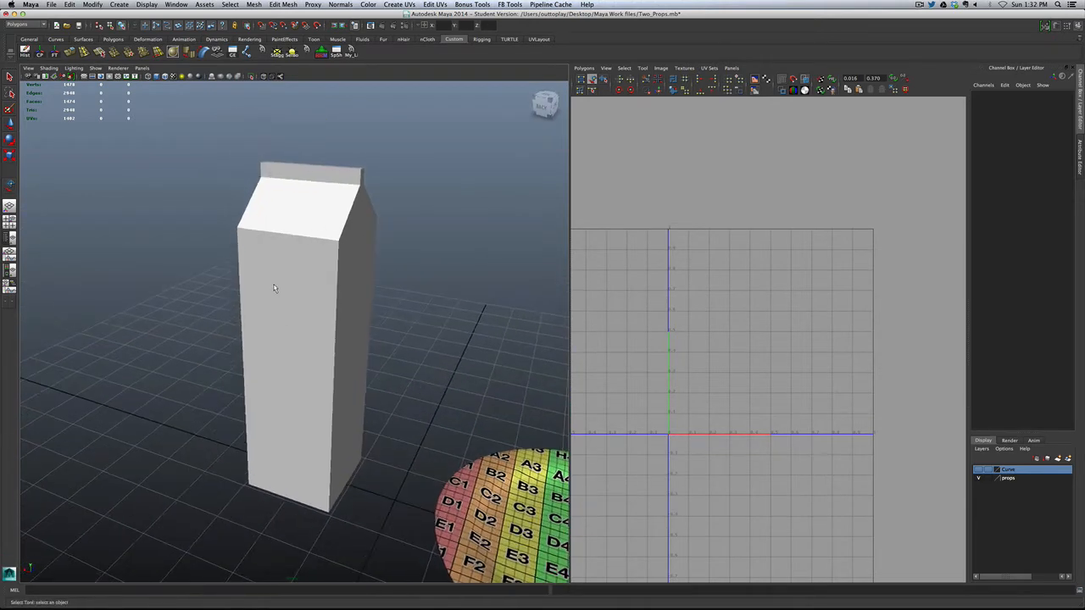
click(273, 285)
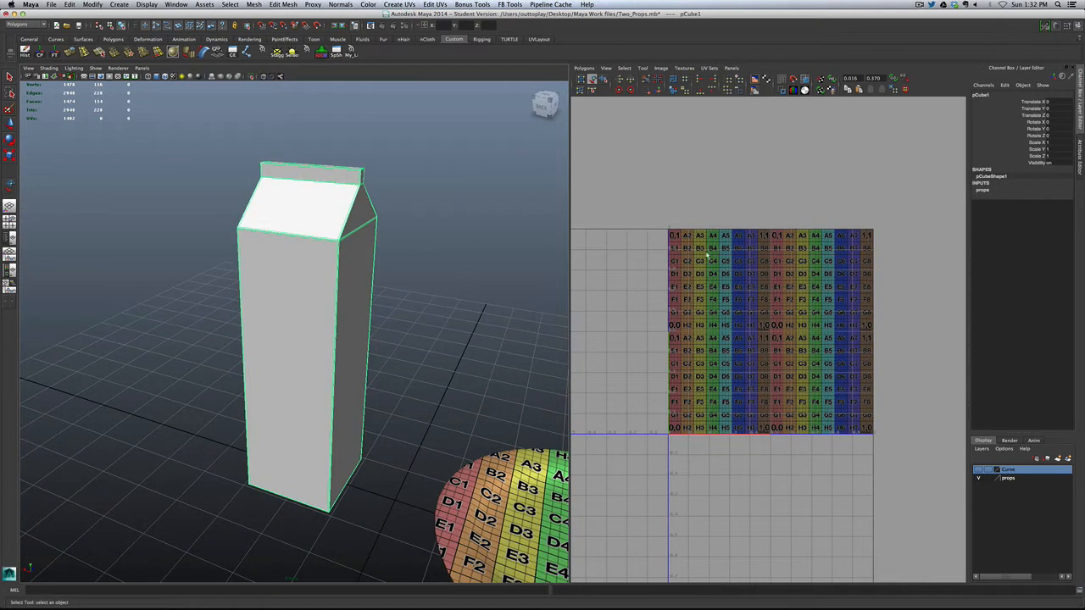
alt+drag(273, 405, 351, 366)
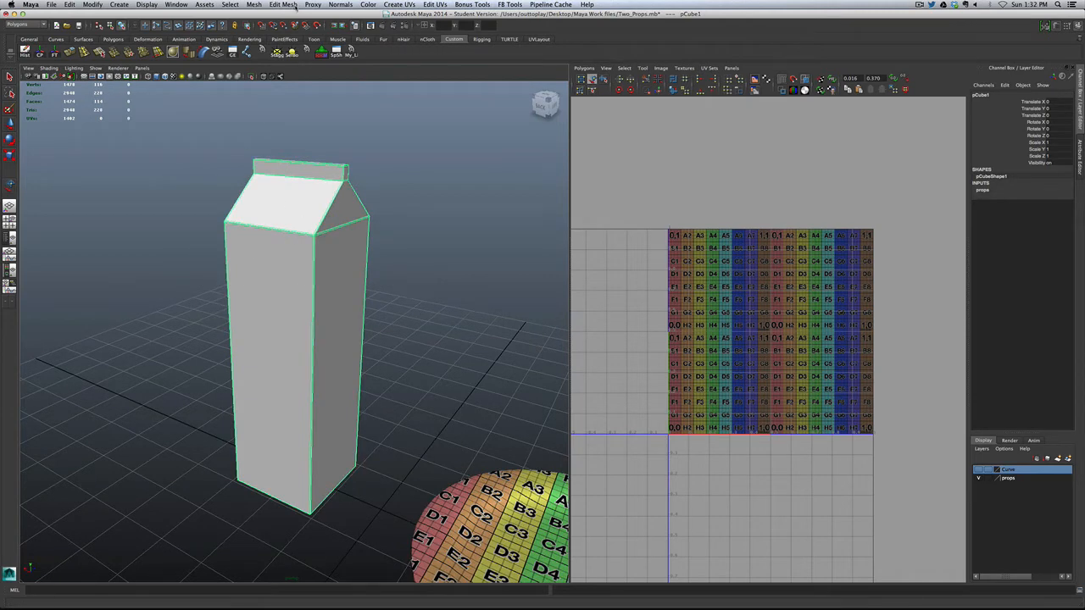
click(400, 6)
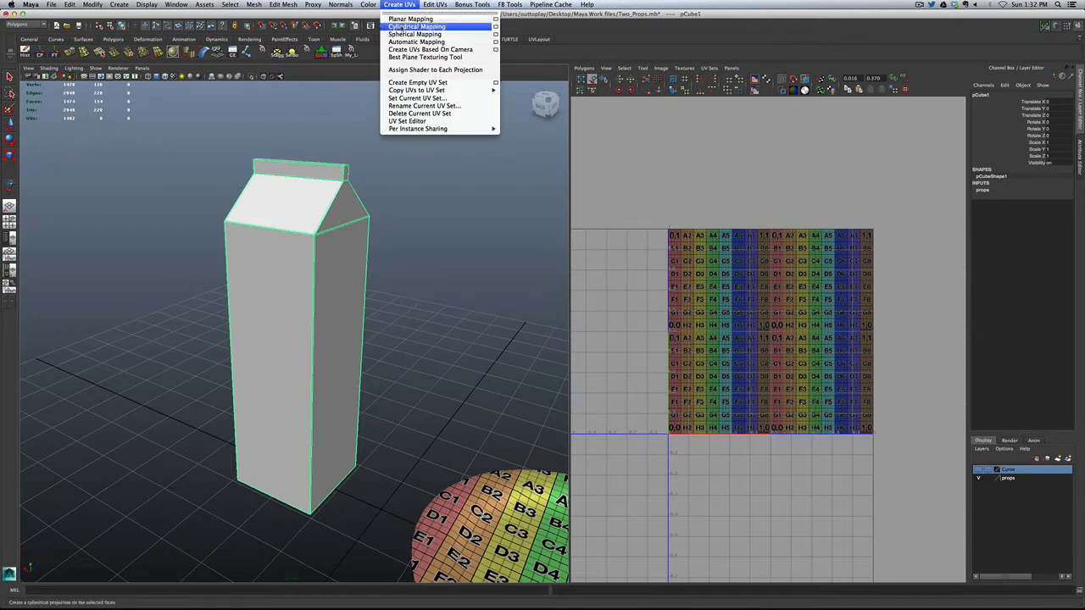
click(424, 42)
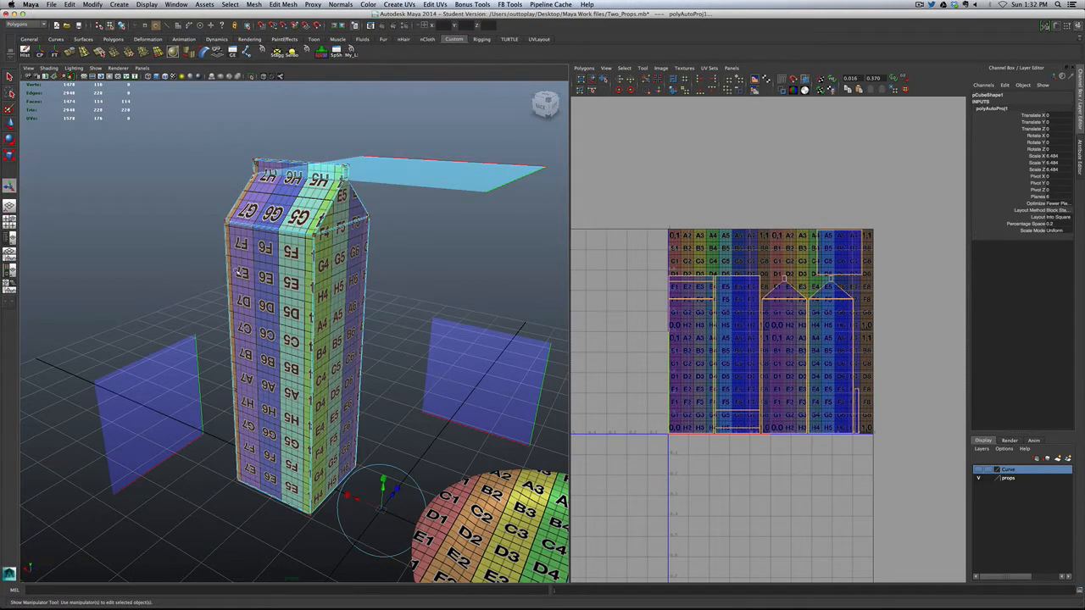
alt+drag(241, 273, 388, 273)
click(161, 208)
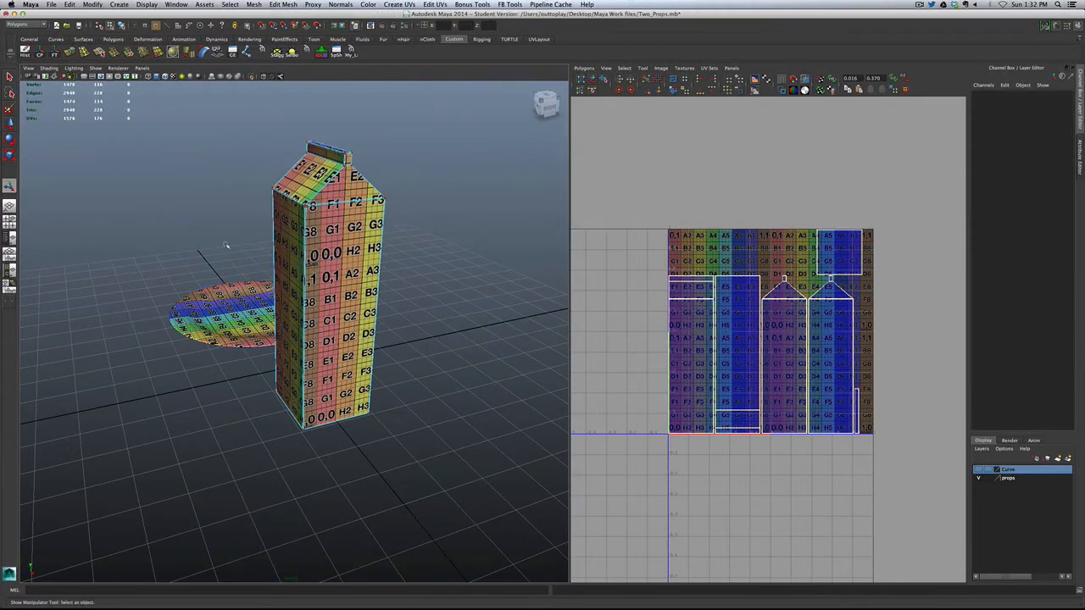
Step: Examine the checker texture's orientation on the milk carton's sides and sloped top
mouse_move(264, 257)
alt+mouse_down()
mouse_move(520, 245)
mouse_move(245, 250)
mouse_move(257, 252)
alt+mouse_up()
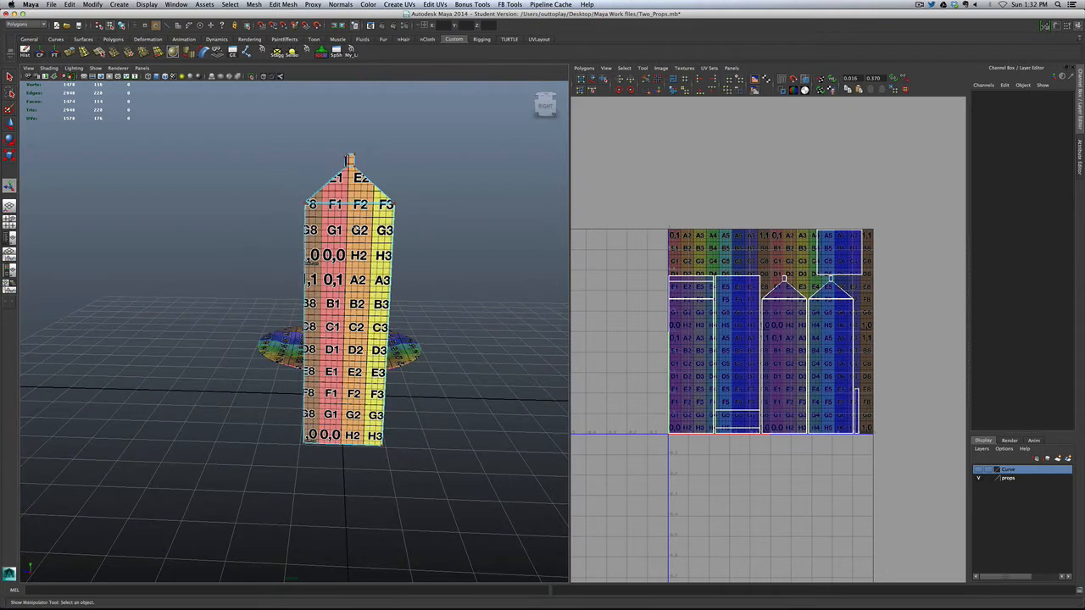
alt+drag(309, 261, 420, 300)
alt+drag(273, 264, 308, 276)
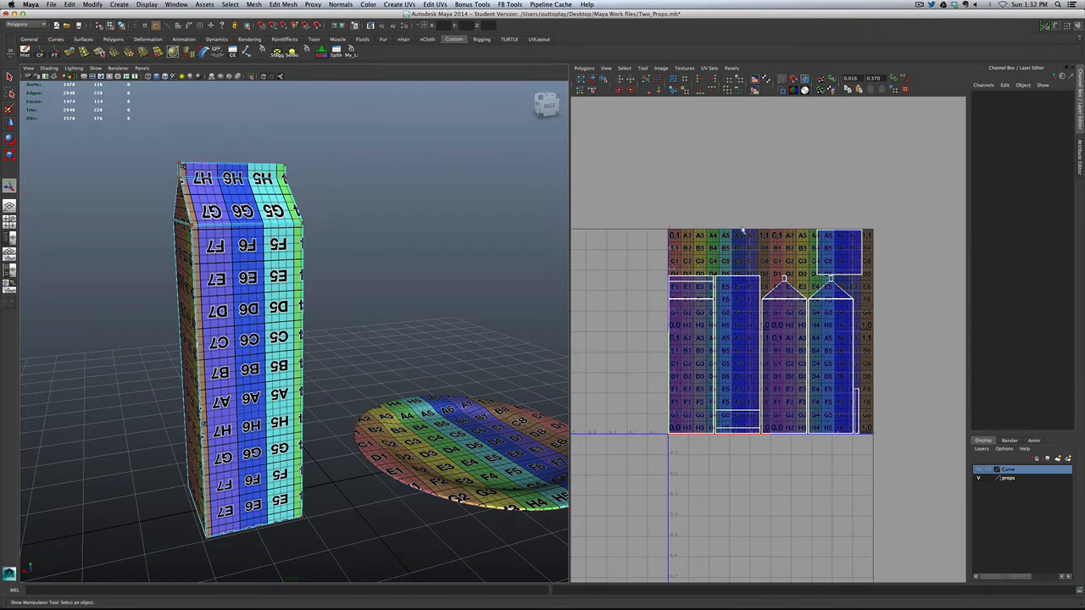
scroll(258, 347, up, 3)
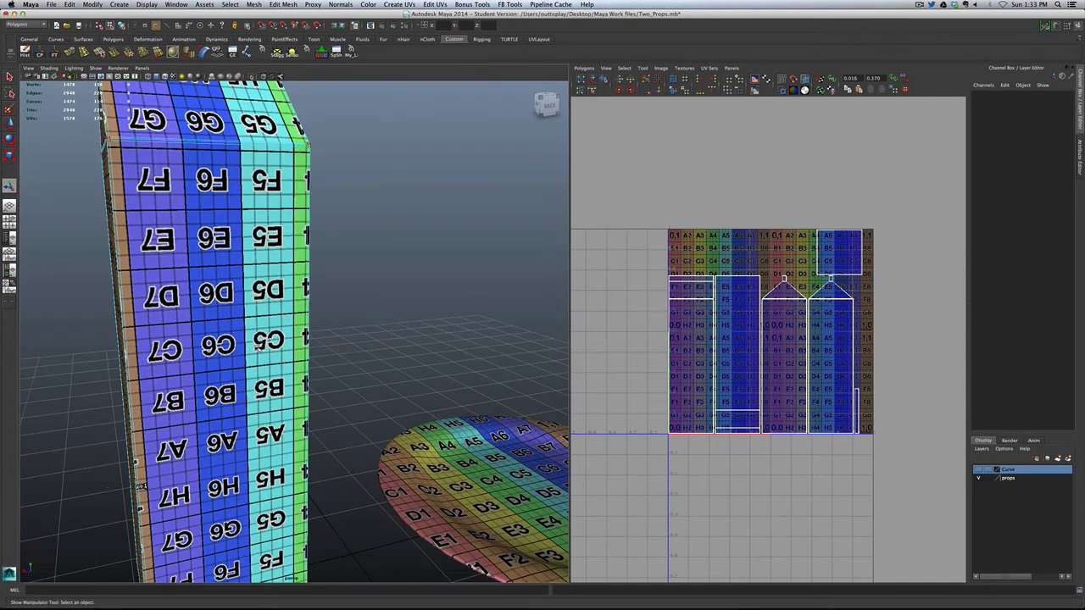
scroll(237, 330, down, 3)
alt+drag(237, 329, 315, 282)
alt+drag(326, 448, 300, 441)
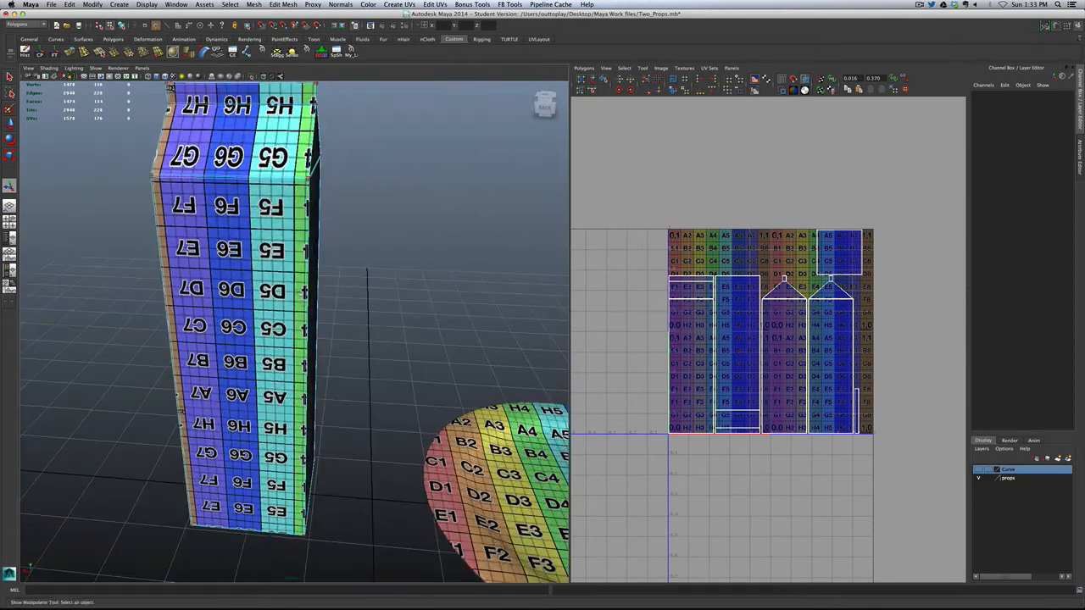
alt+middle_drag(300, 441, 371, 484)
alt+drag(370, 485, 441, 440)
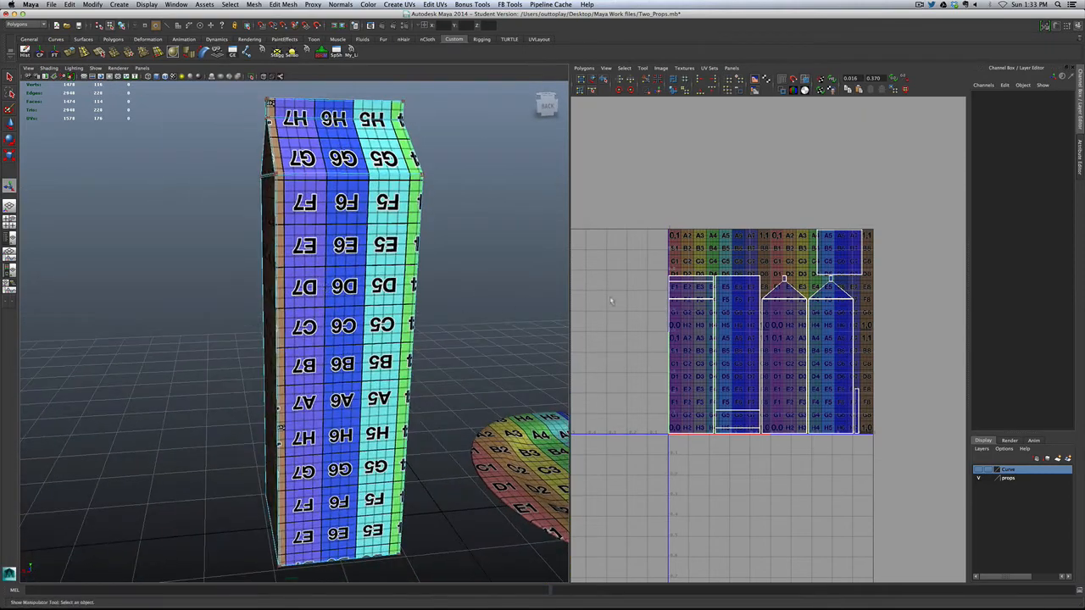
Step: Select the UV shell of the carton side with upside-down checker labels and rotate it 180° clockwise in 45° increments
click(593, 82)
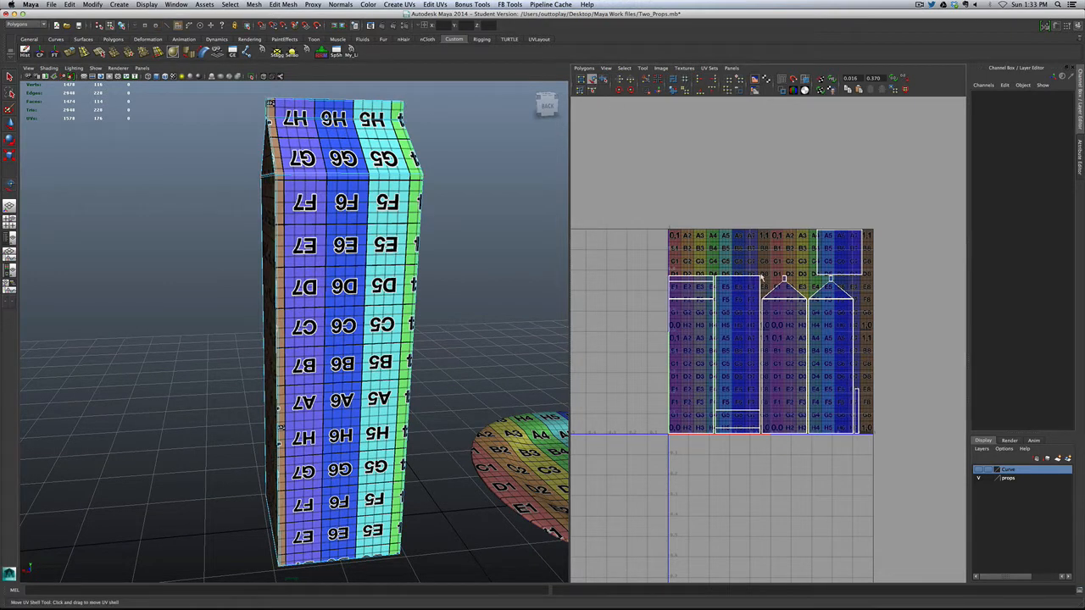
click(759, 279)
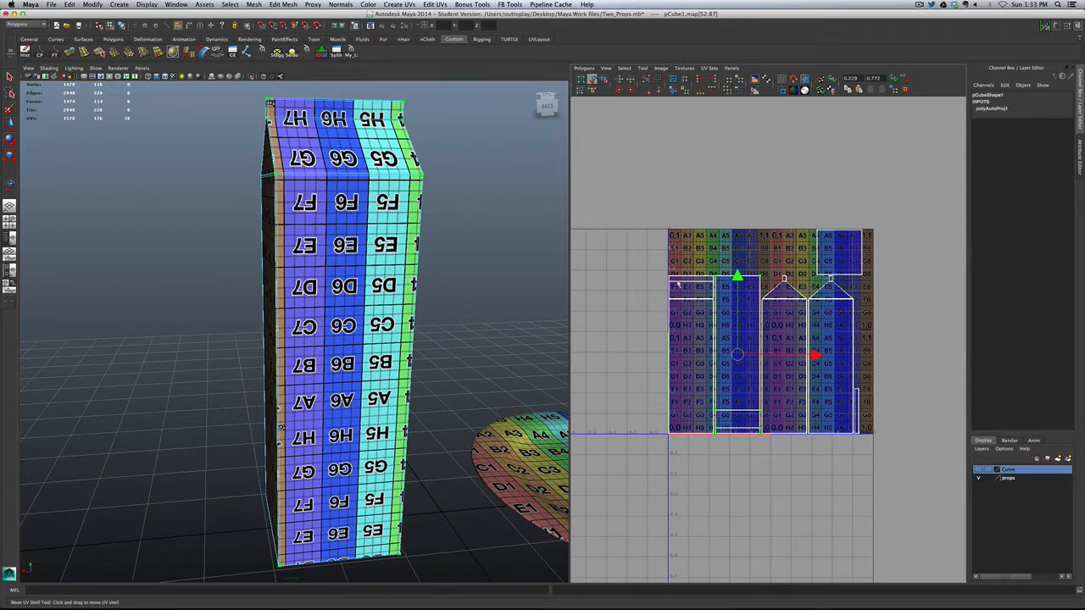
click(631, 90)
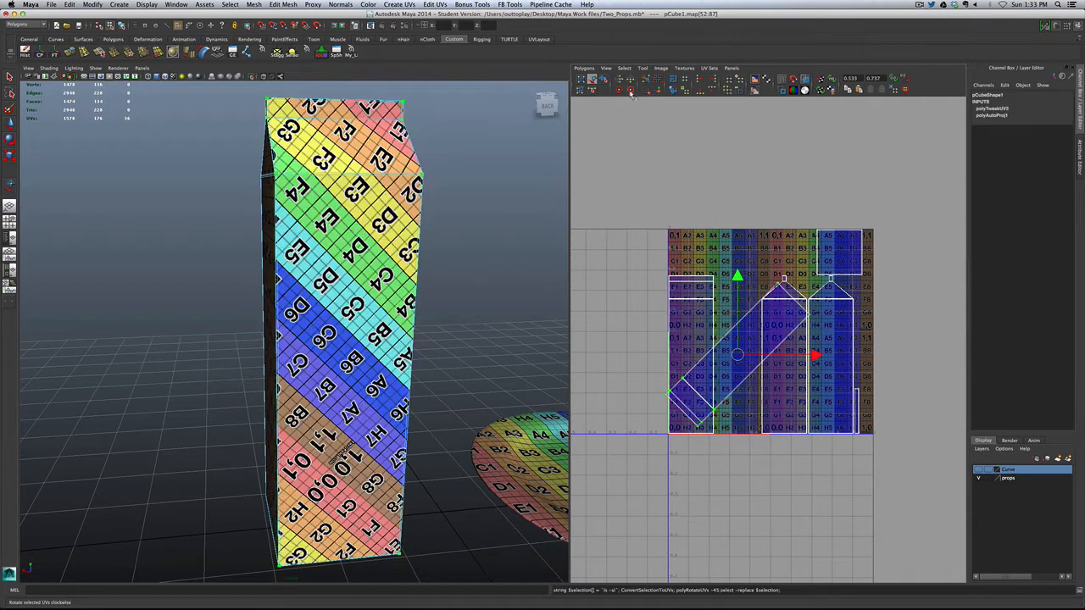
click(631, 91)
click(631, 91)
click(631, 90)
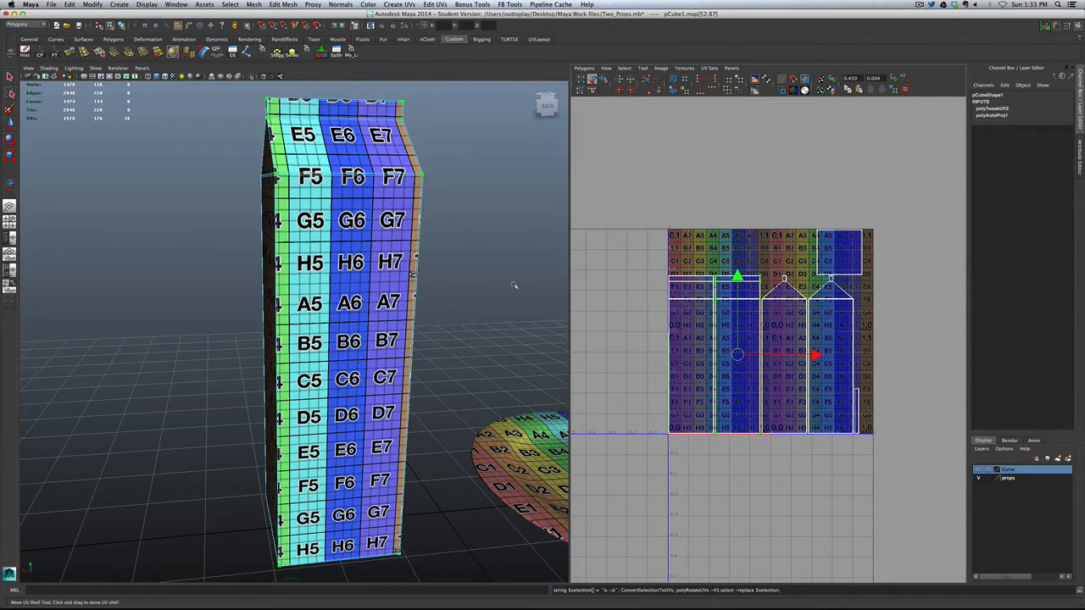
Step: Return the carton to object mode and check the checker labels' orientation on its opposite sides
scroll(509, 288, down, 5)
scroll(495, 296, up, 2)
alt+drag(200, 336, 349, 345)
scroll(350, 344, up, 3)
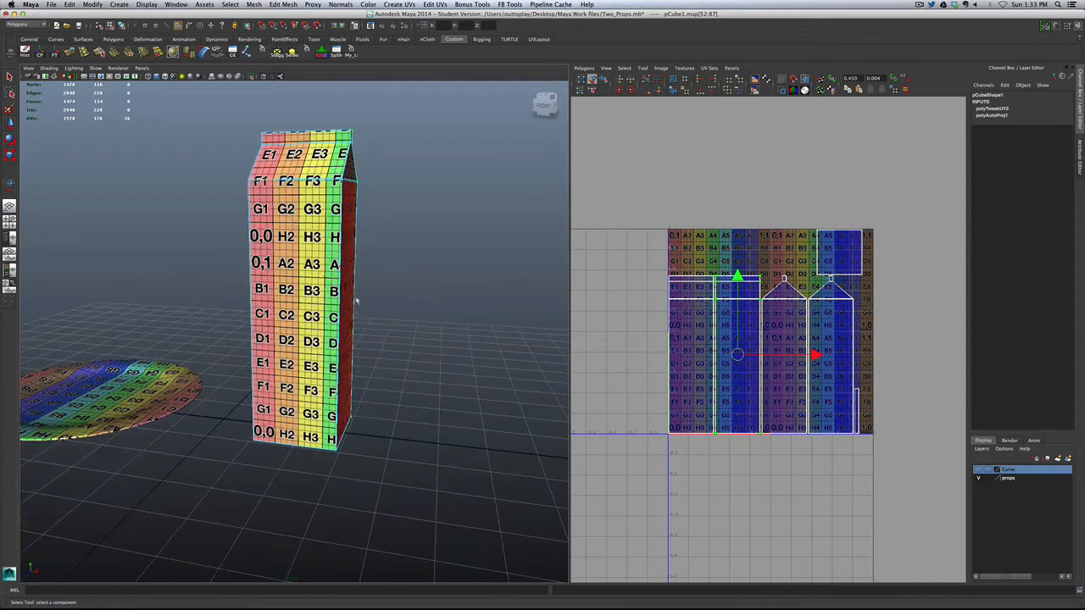
alt+middle_drag(357, 302, 380, 334)
scroll(378, 333, up, 2)
right_drag(297, 242, 320, 237)
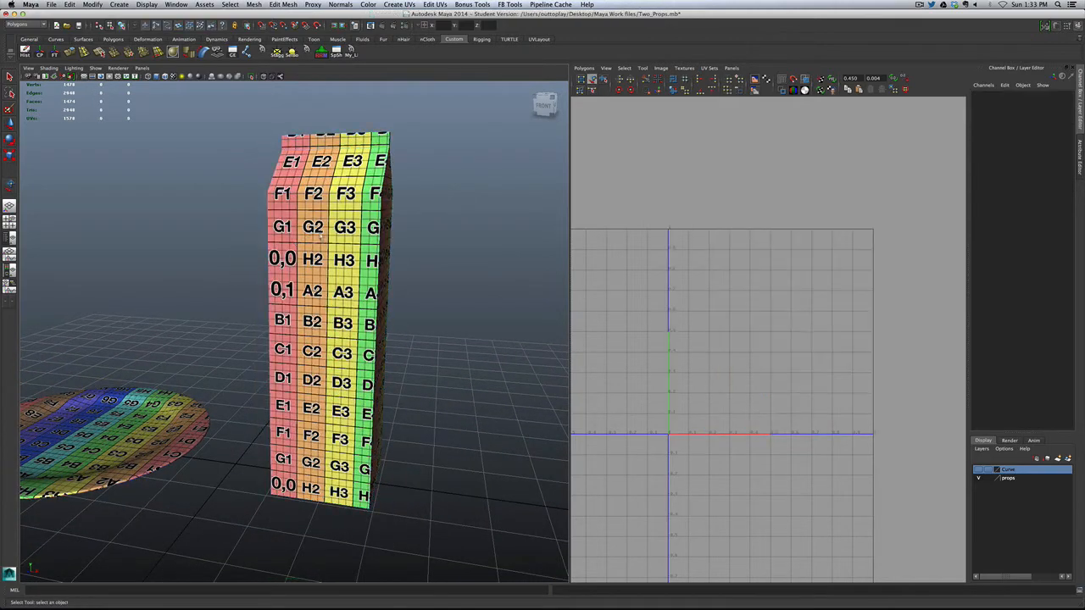
scroll(237, 245, down, 3)
alt+drag(288, 285, 213, 285)
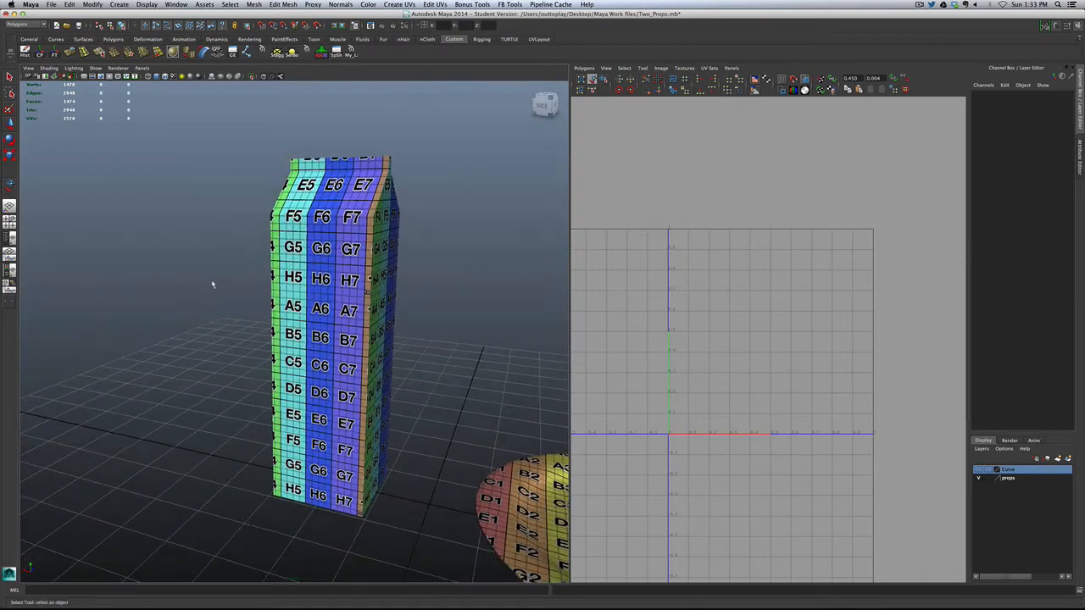
Step: Apply Smooth to the milk carton mesh and return it to object mode
click(383, 270)
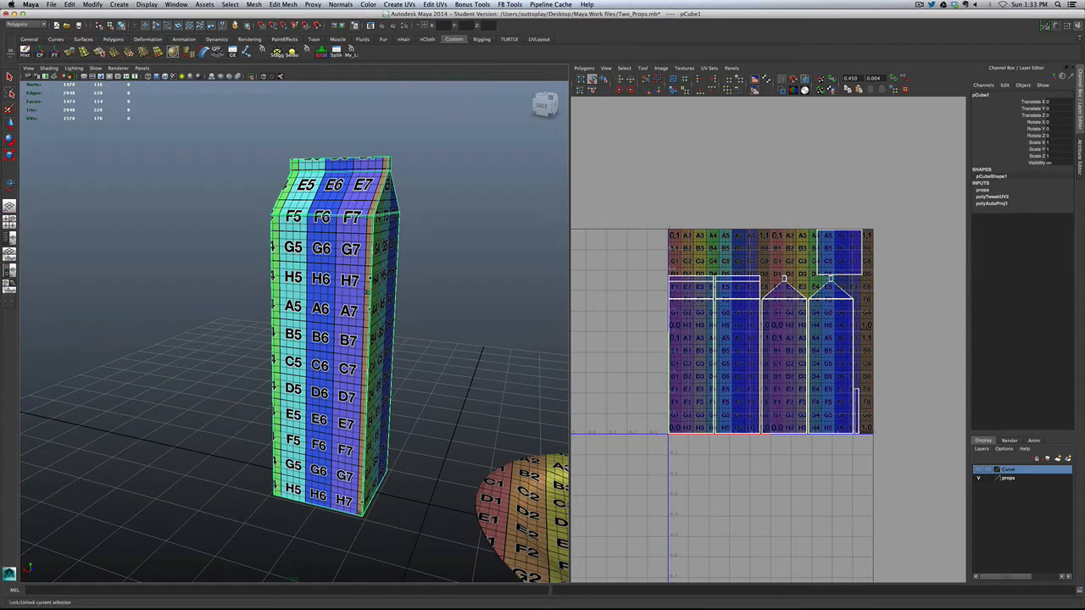
click(255, 4)
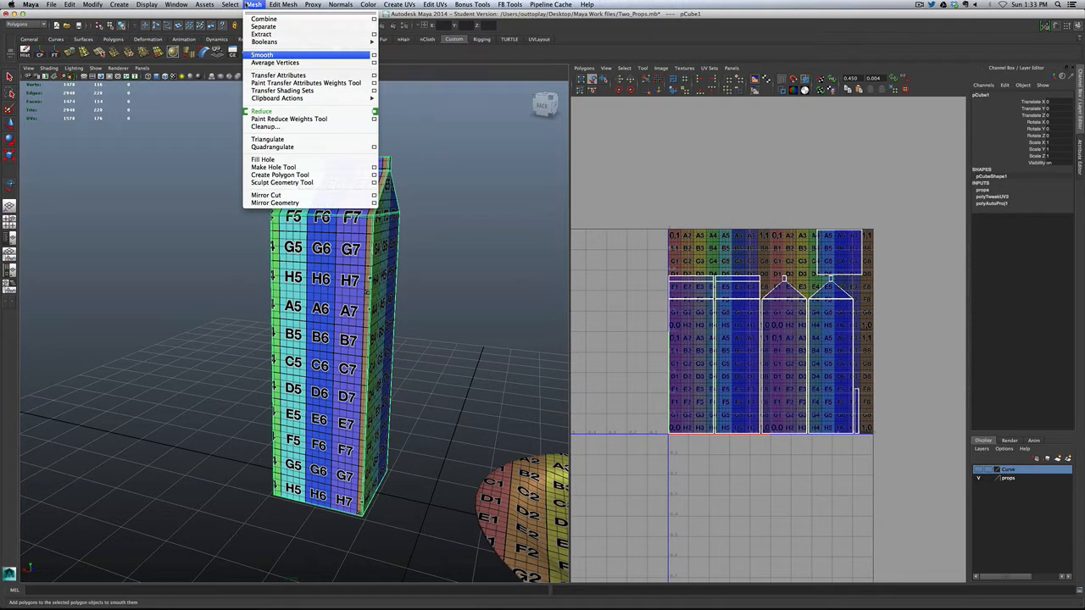
click(278, 53)
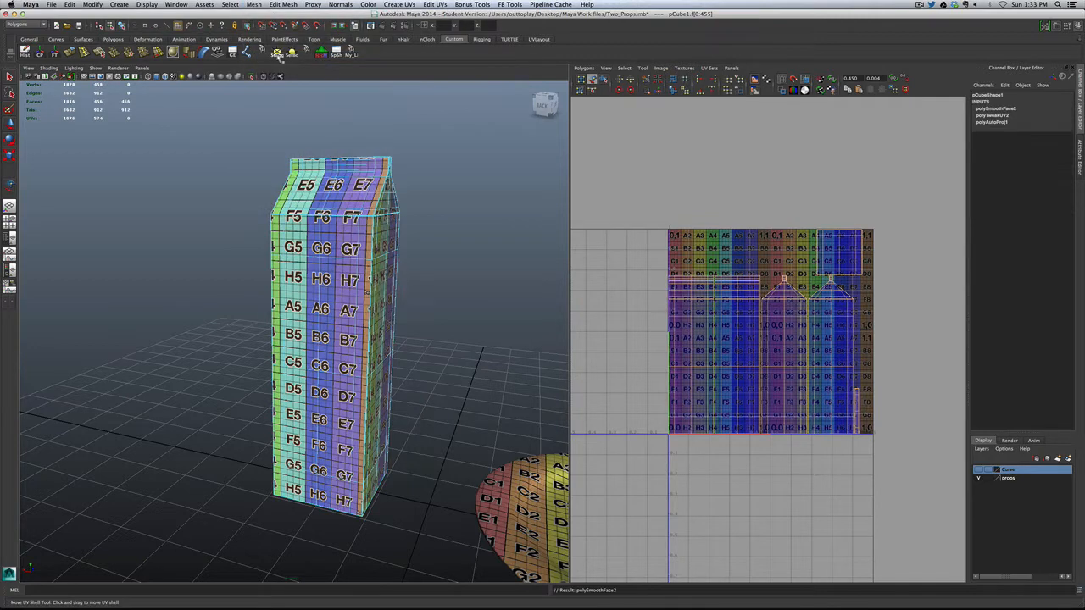
key(F11)
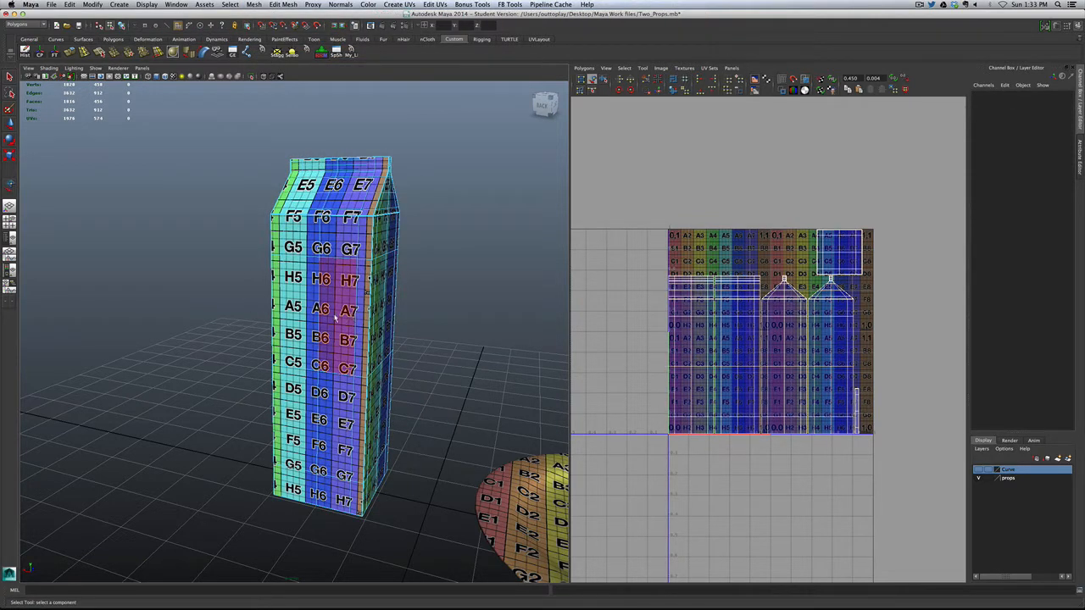
right_drag(346, 315, 359, 307)
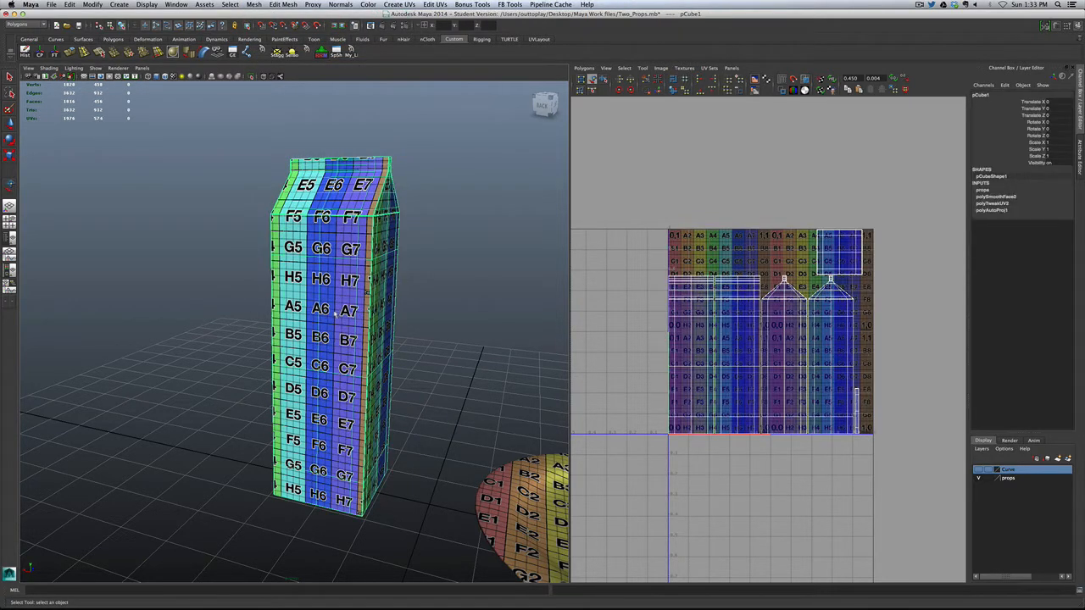
Step: Clear the selection and examine the checker texture around the smoothed milk carton's sides and edges
alt+drag(350, 315, 433, 318)
scroll(372, 299, up, 4)
alt+middle_drag(372, 300, 357, 333)
scroll(356, 333, up, 3)
click(237, 305)
alt+drag(317, 328, 211, 329)
scroll(266, 337, down, 4)
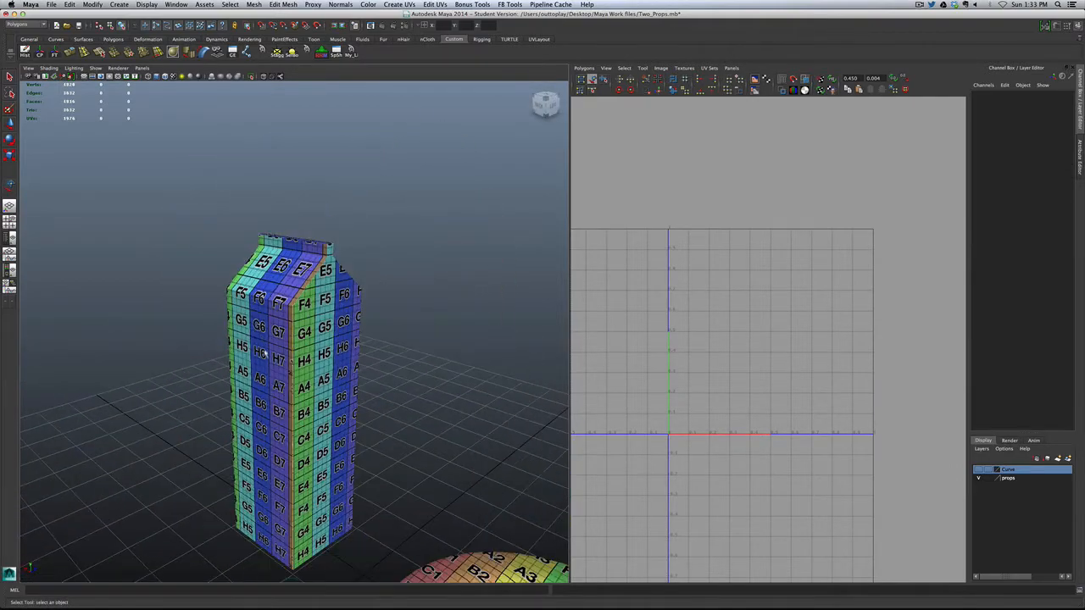
alt+middle_drag(266, 354, 284, 287)
scroll(285, 287, up, 2)
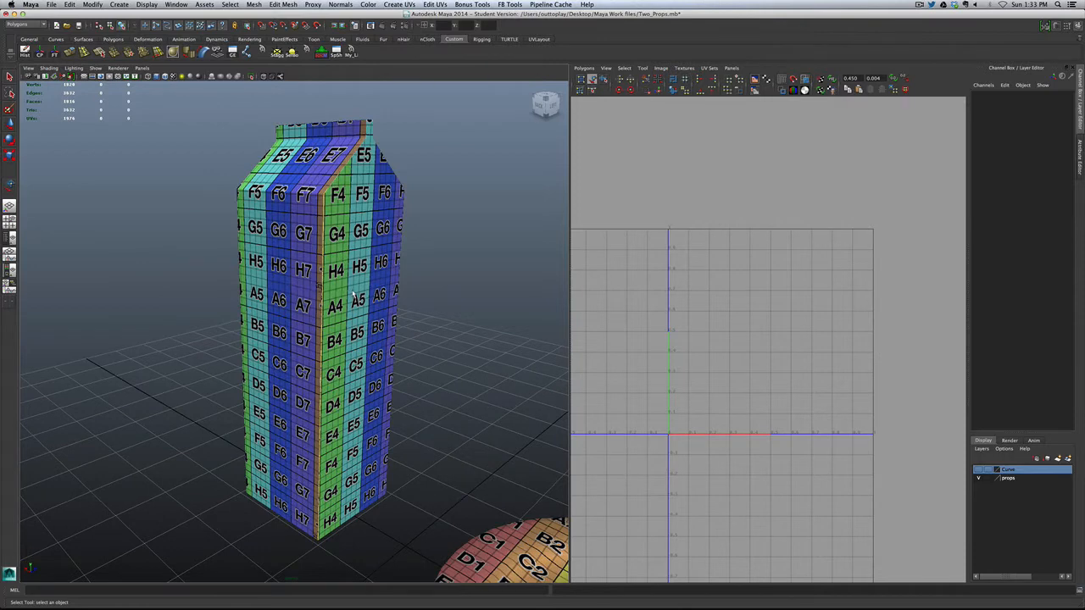
Step: Set the Division Levels of the milk carton's Smooth operation to 2 in its construction history
click(312, 298)
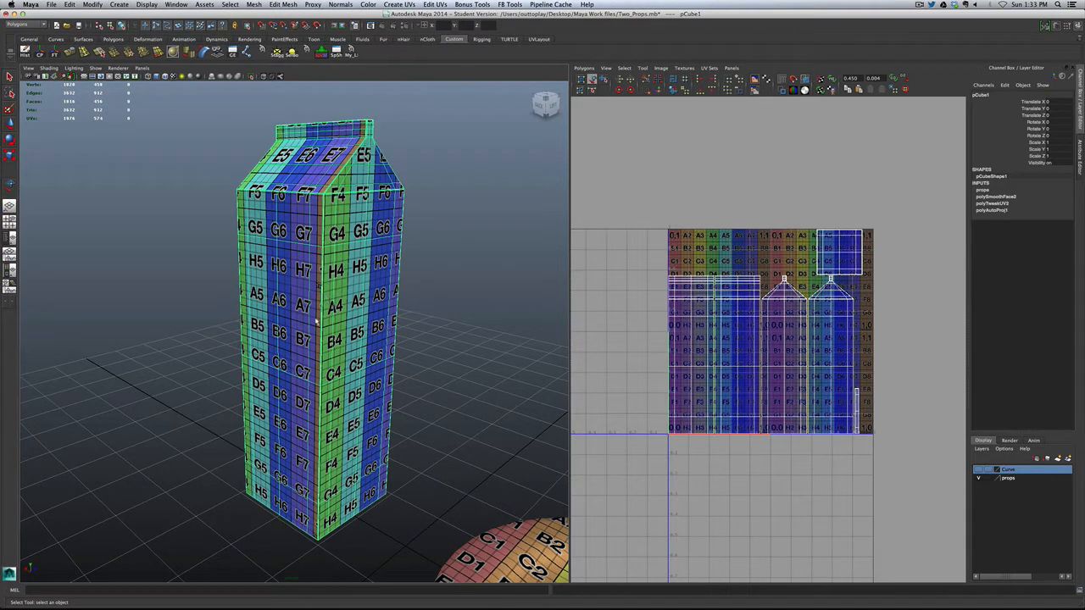
key(ctrl+a)
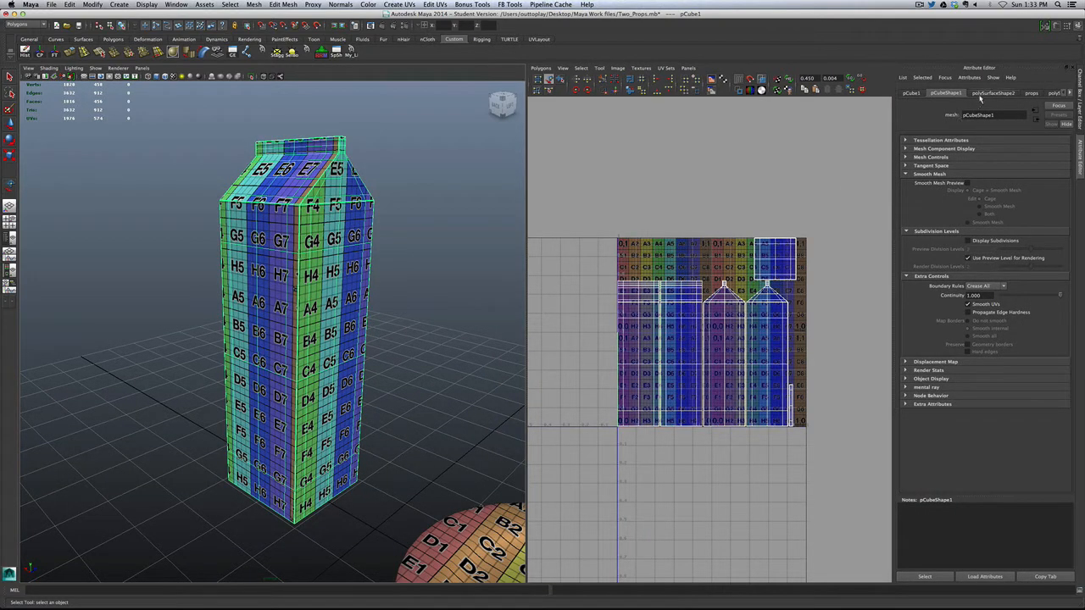
click(1069, 93)
click(1031, 93)
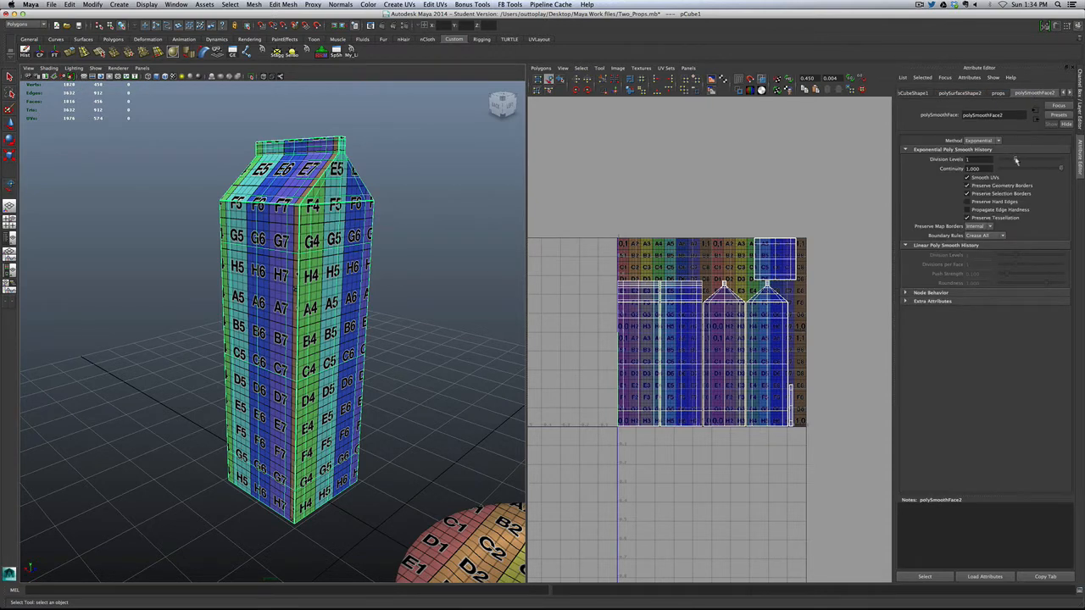
drag(1017, 160, 1027, 161)
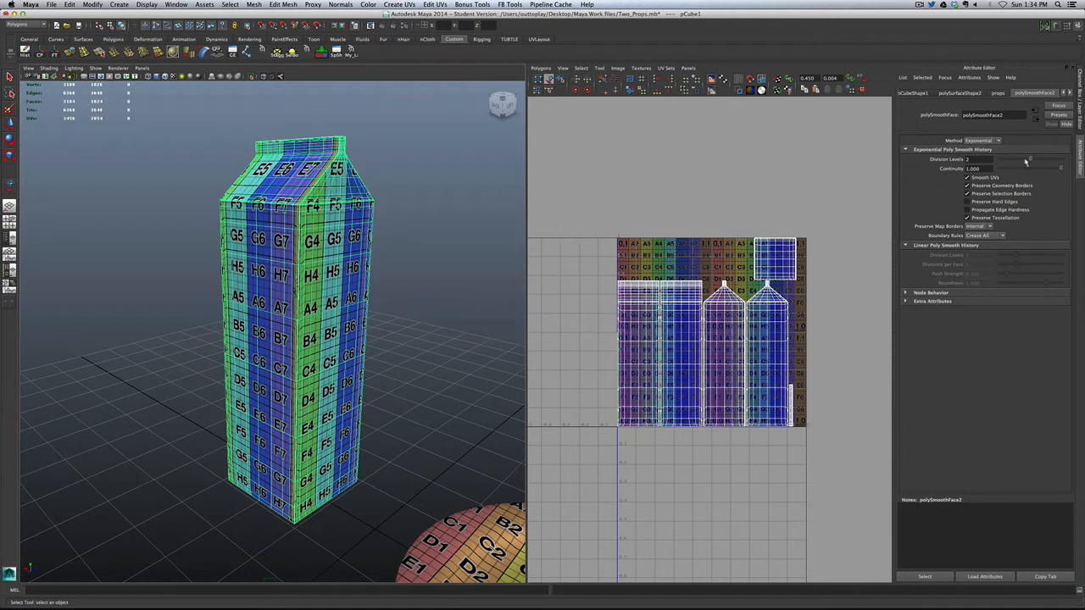
Step: Deselect the milk carton and inspect its corners and texture from several sides at the higher smoothing level
scroll(367, 267, up, 5)
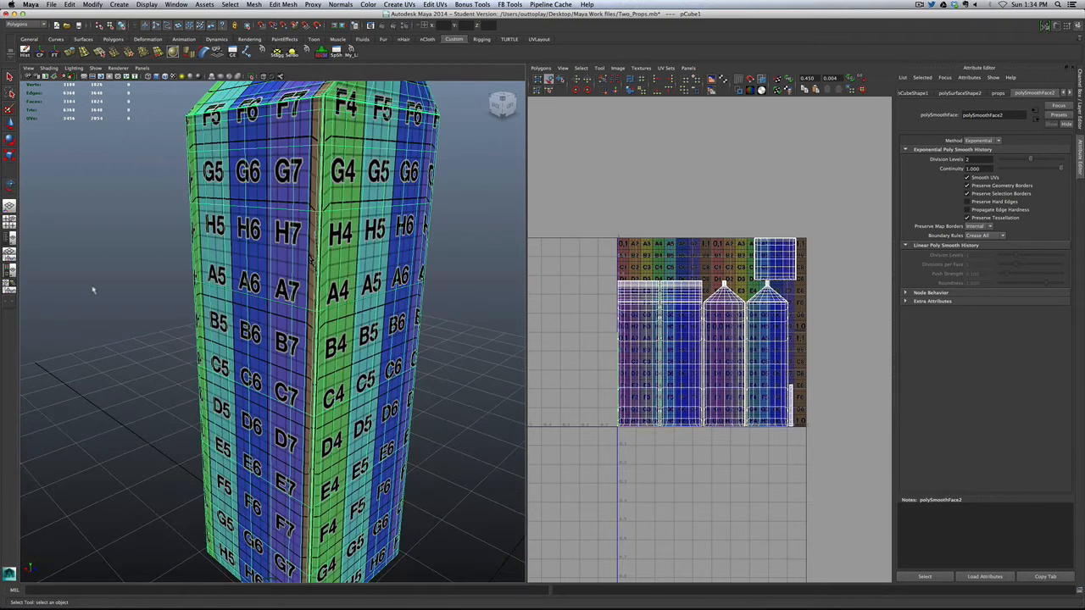
click(112, 299)
scroll(169, 322, down, 5)
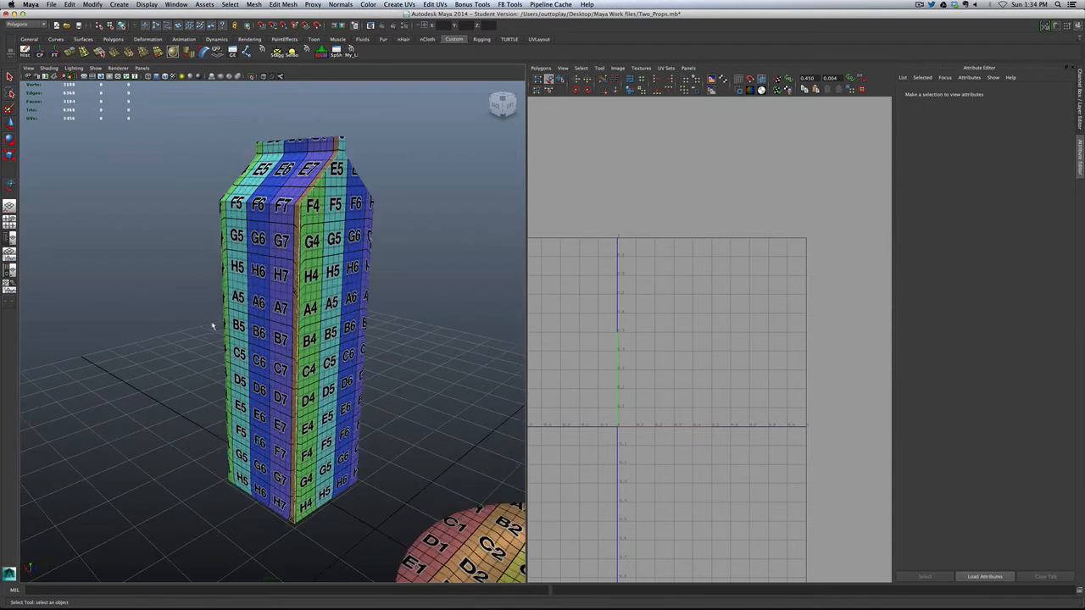
alt+drag(256, 326, 198, 325)
scroll(199, 325, up, 6)
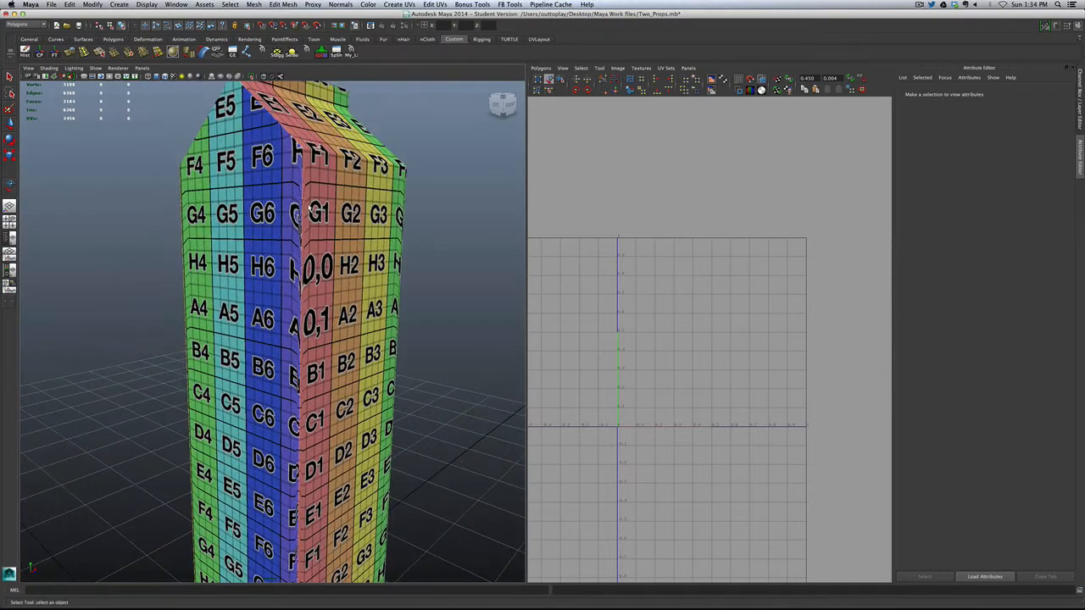
alt+drag(295, 263, 261, 291)
alt+drag(341, 337, 359, 317)
Step: Reselect the milk carton and set its Smooth Division Levels to 2
click(359, 317)
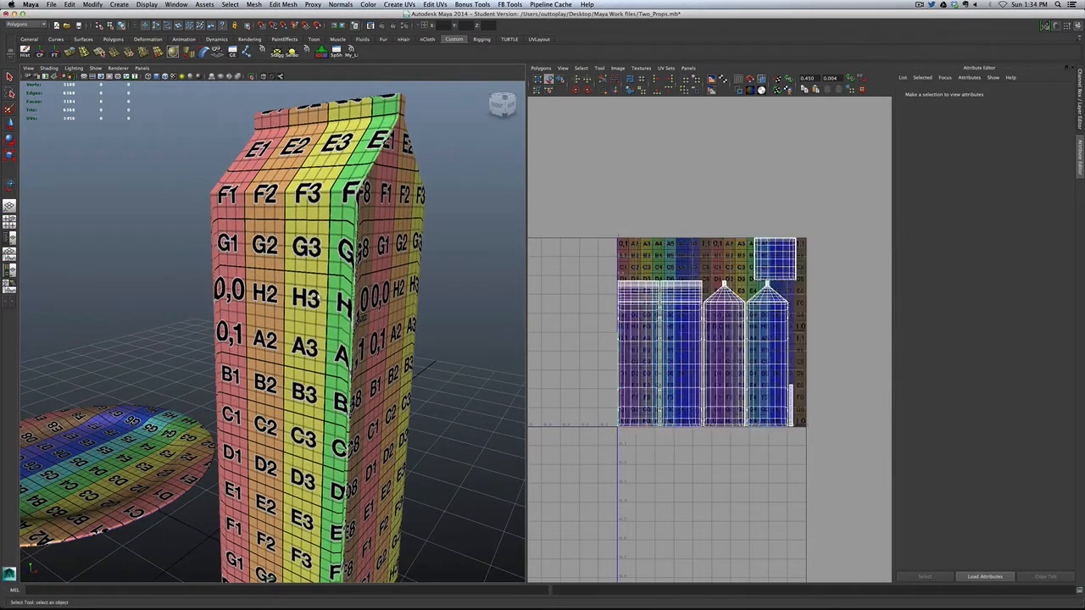
mouse_move(1029, 164)
mouse_down()
mouse_move(1043, 162)
mouse_move(1033, 162)
mouse_up()
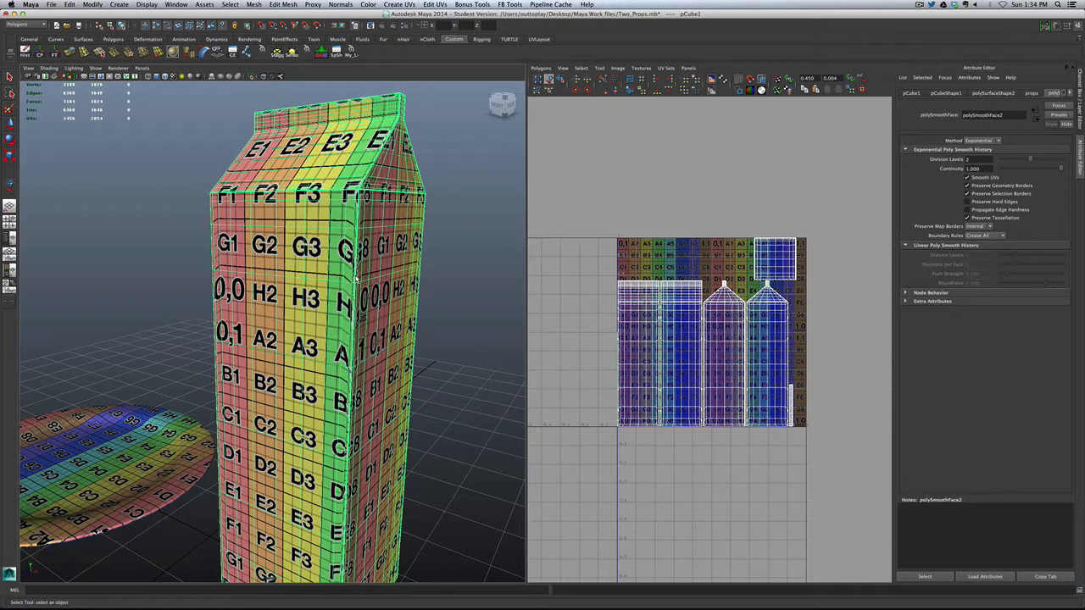
Step: Examine the smoothed milk carton's front corner edge closely, with the mesh both selected and deselected
scroll(358, 303, down, 3)
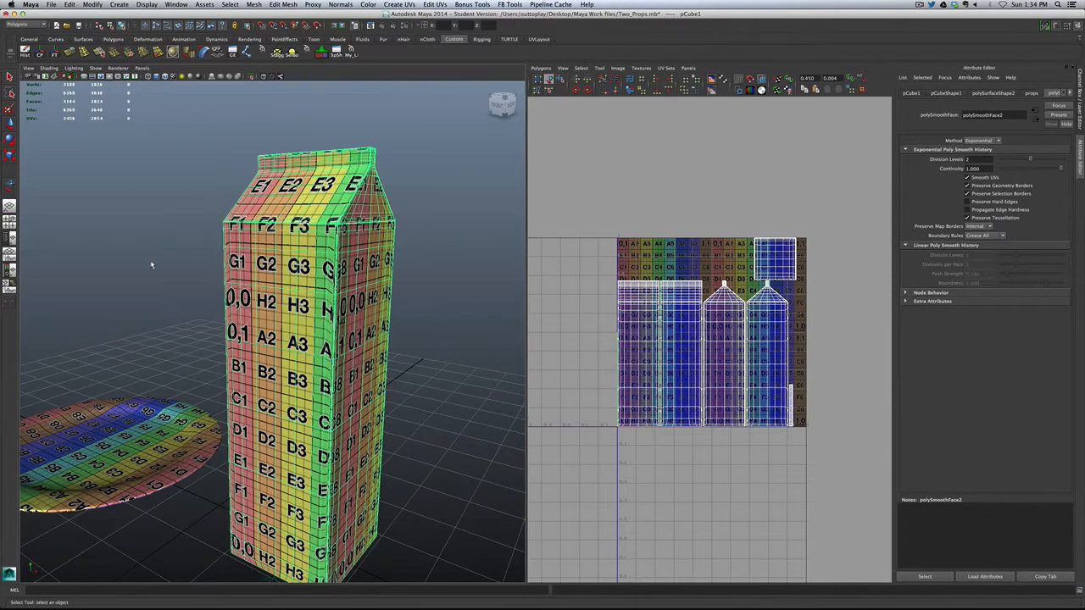
click(152, 266)
click(284, 315)
scroll(284, 316, up, 2)
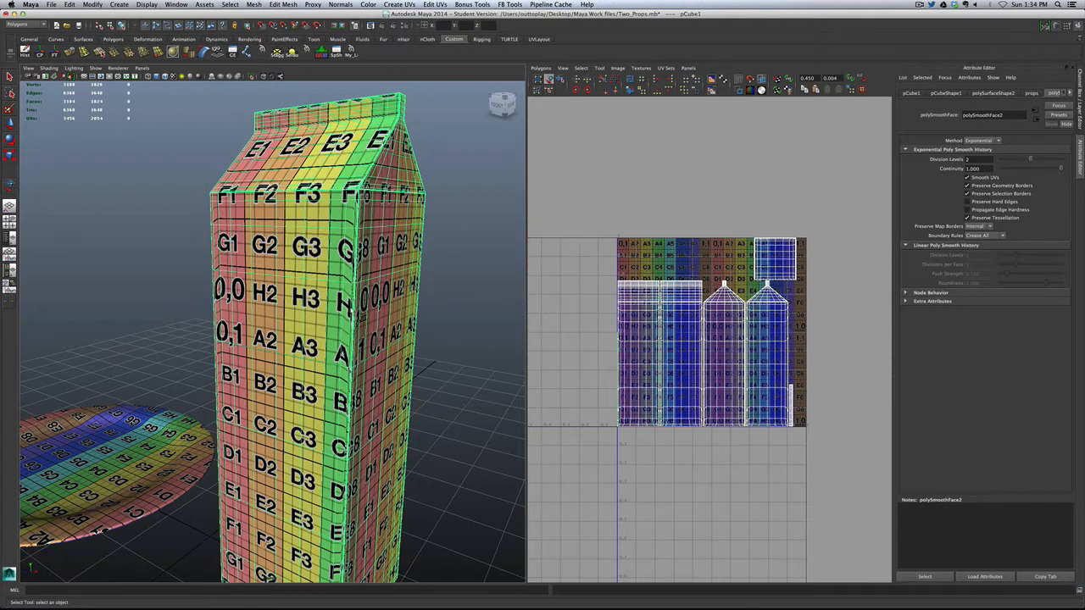
click(433, 307)
click(383, 316)
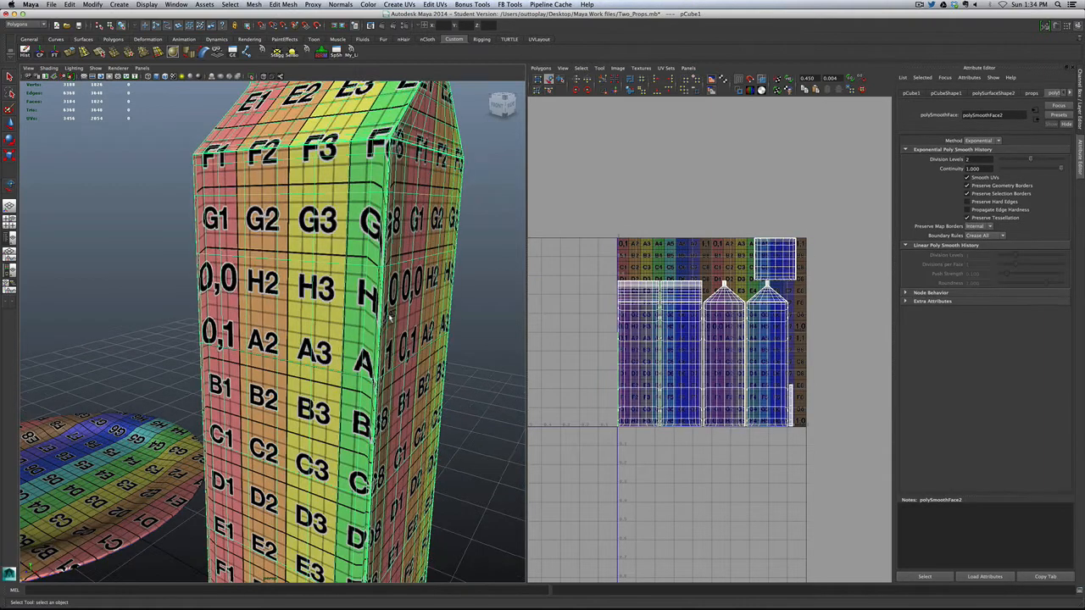
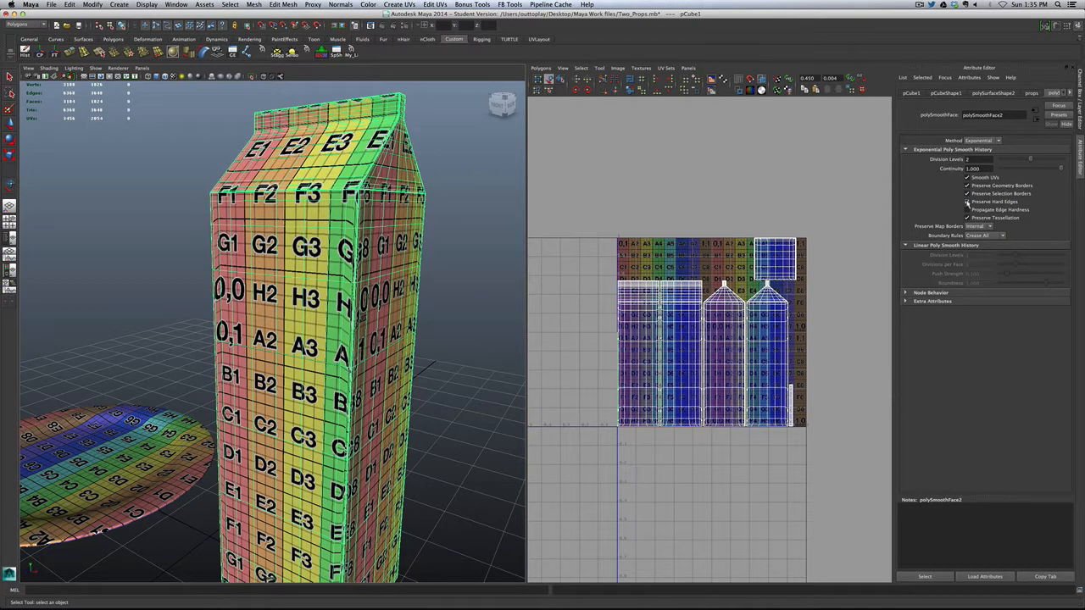
Step: Toggle Preserve Hard Edges repeatedly on the carton's polySmoothFace2 node to compare the front corner, and leave it on
click(967, 202)
click(968, 202)
click(967, 201)
click(967, 201)
click(968, 202)
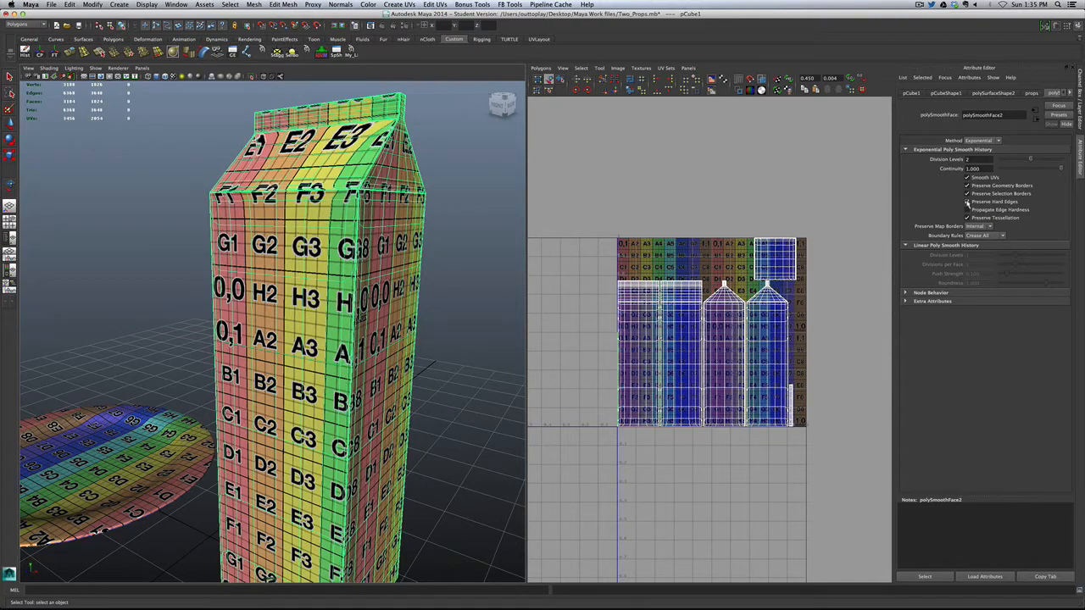
click(968, 202)
click(967, 202)
click(968, 202)
click(968, 202)
Step: Compare the carton corner between the blue and red texture columns with Preserve Hard Edges off and on, ending with it on
alt+drag(380, 291, 461, 283)
scroll(399, 292, up, 4)
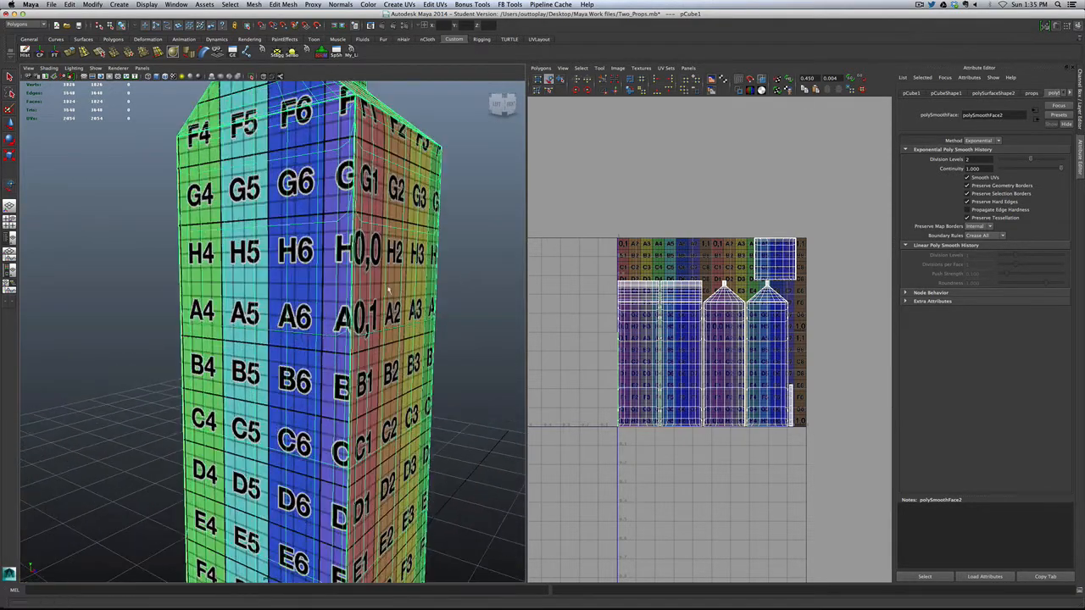
alt+drag(396, 293, 374, 294)
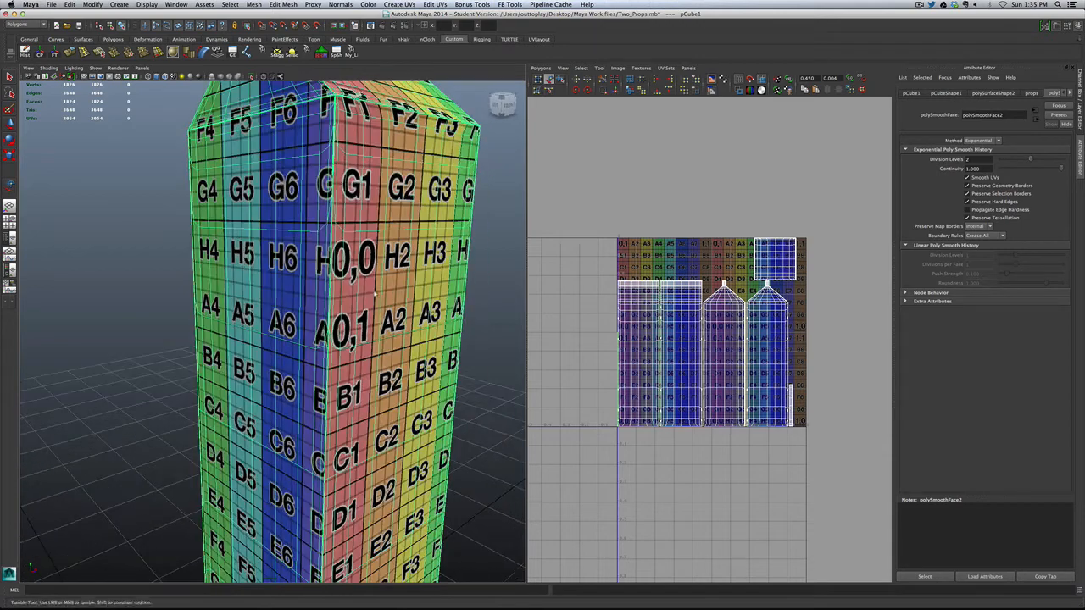
click(969, 203)
click(968, 203)
click(968, 203)
click(968, 203)
click(968, 203)
click(969, 202)
Step: Switch Preserve Hard Edges off and on while facing the carton's back to compare the sloped top, ending with it on
alt+drag(354, 307, 359, 394)
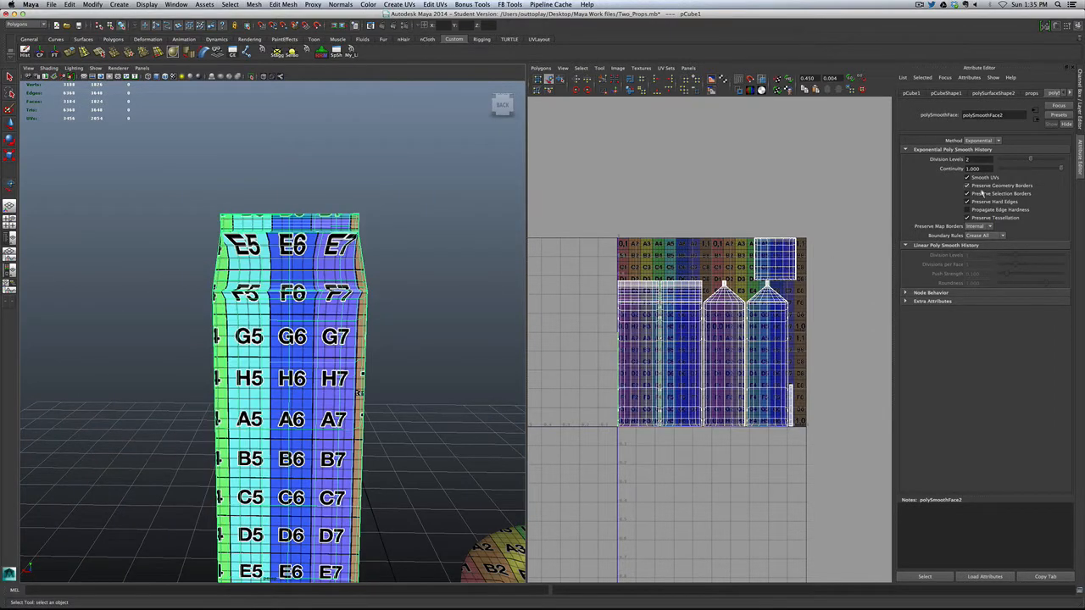
click(967, 203)
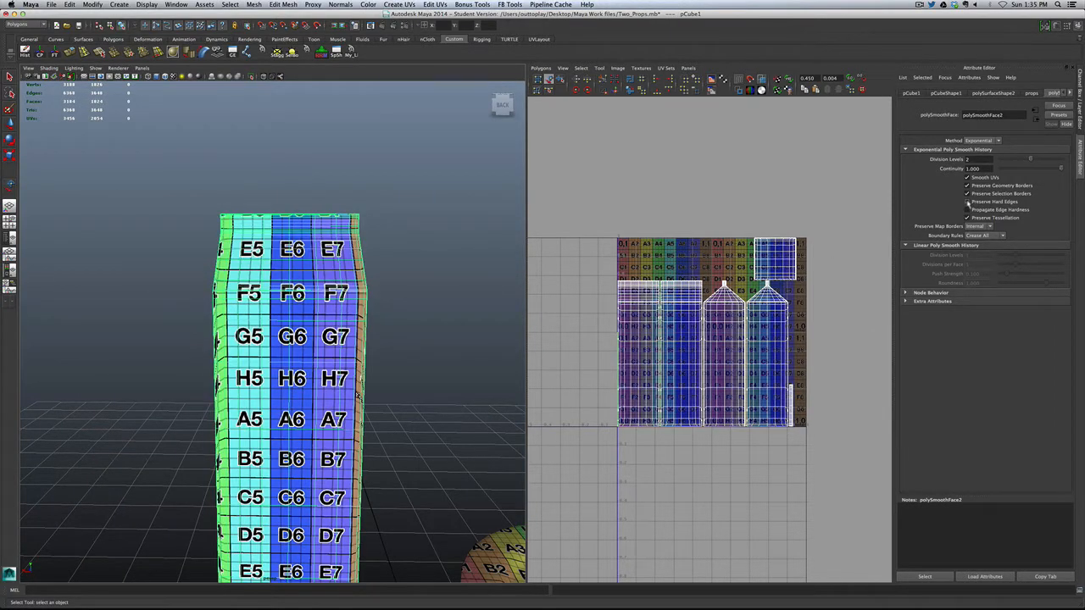
click(967, 203)
click(967, 202)
click(968, 202)
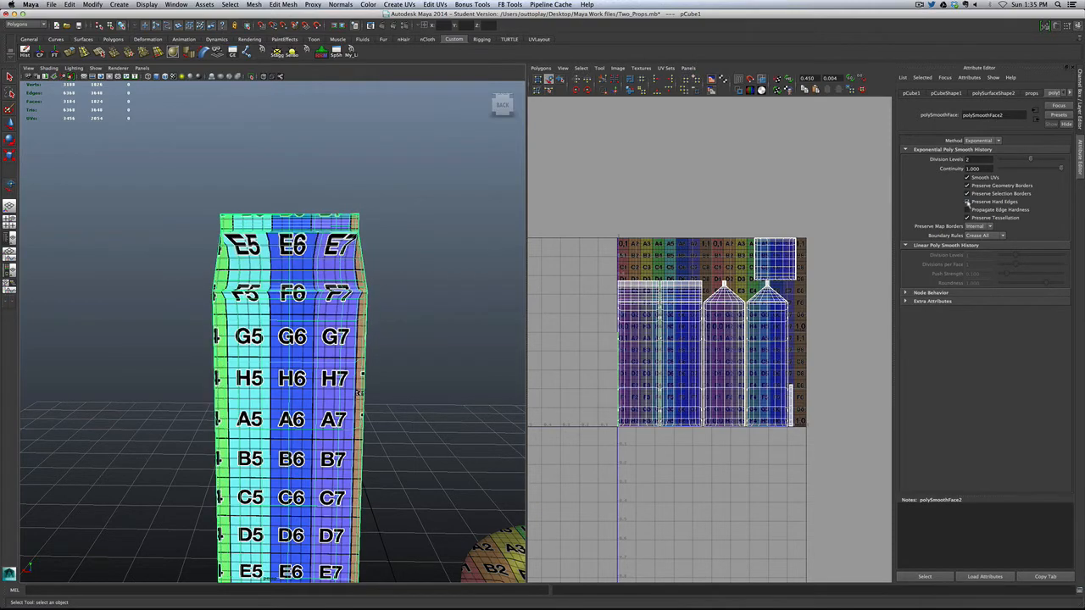
Step: Turn on Propagate Edge Hardness for the carton's smoothing, comparing Preserve Hard Edges off and on at the back corner and leaving it on
alt+drag(353, 339, 307, 374)
alt+middle_drag(307, 375, 330, 323)
alt+drag(330, 323, 323, 340)
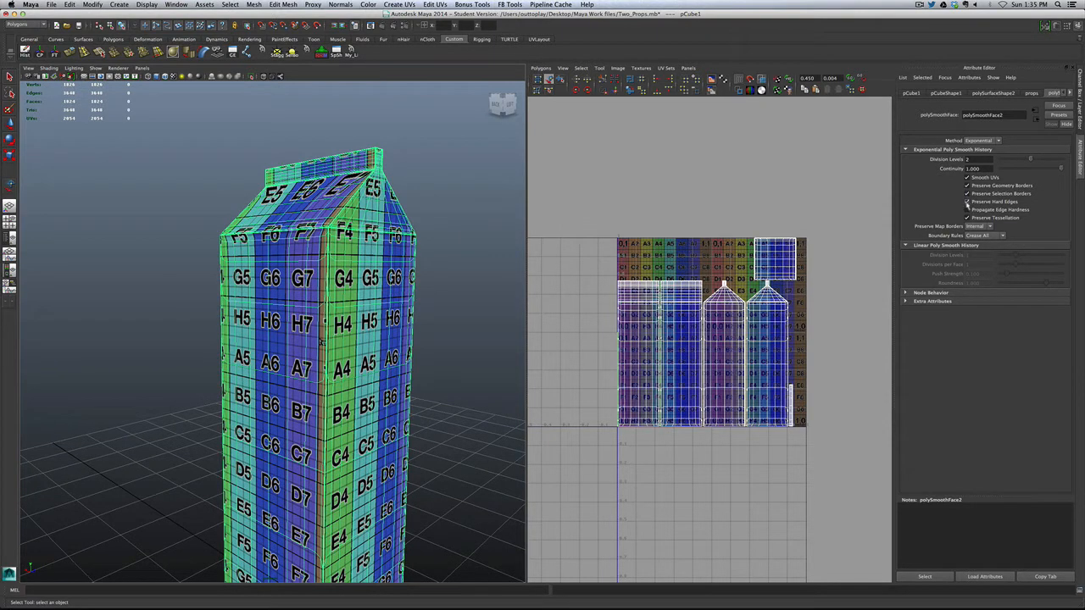
click(968, 202)
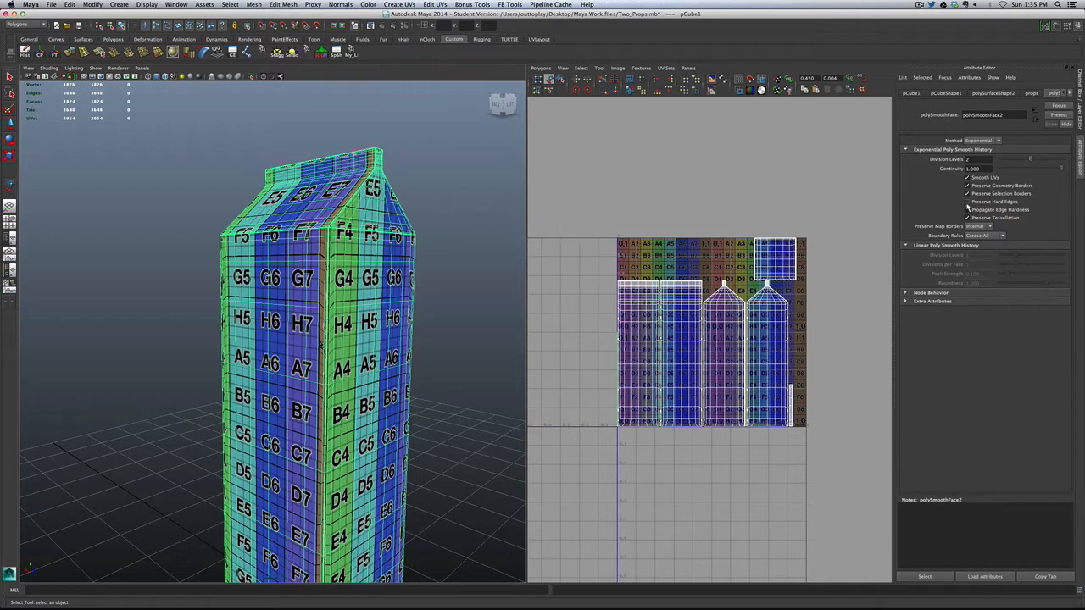
click(967, 202)
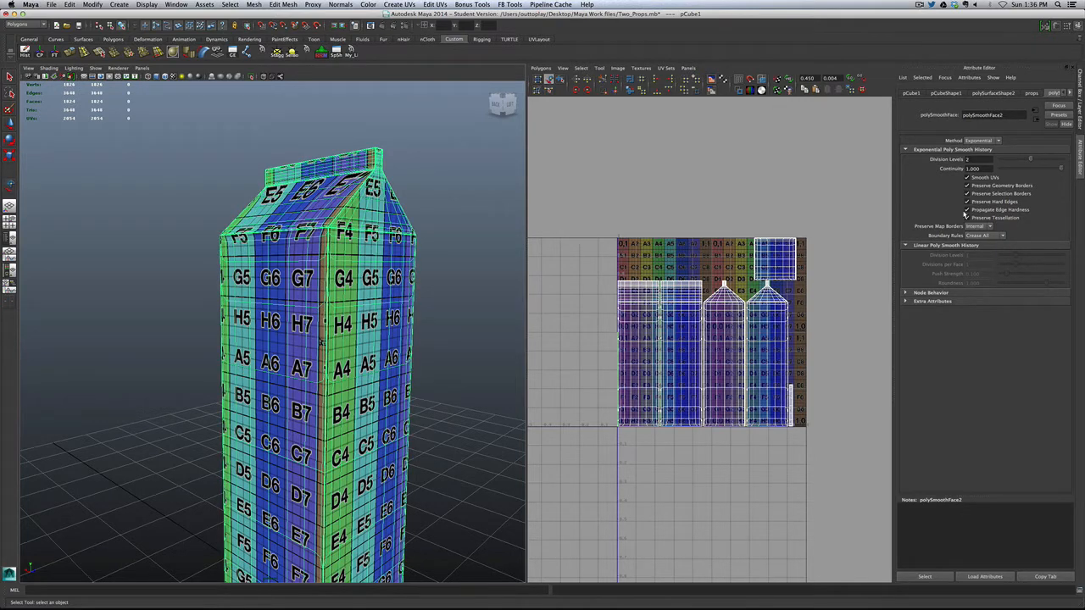
click(967, 202)
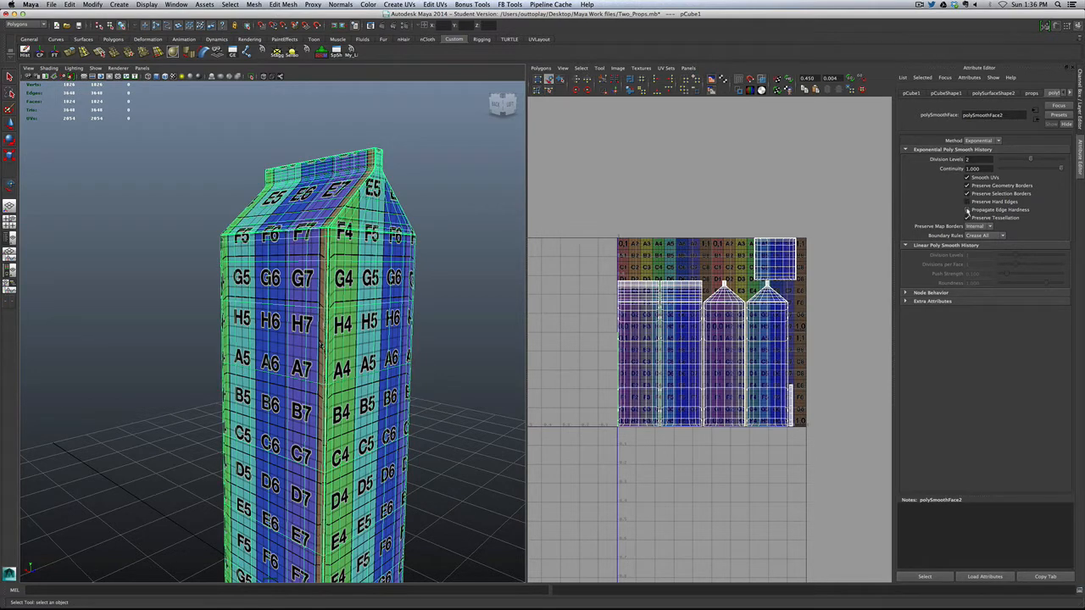
scroll(345, 318, up, 1)
scroll(345, 319, down, 1)
click(977, 202)
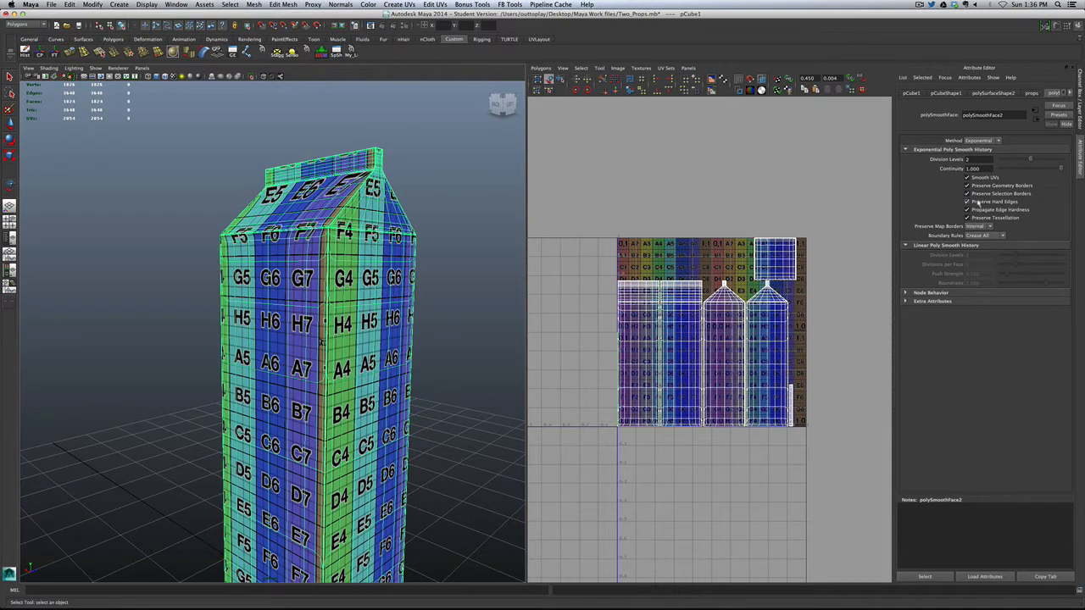
click(978, 203)
Step: Set Preserve Map Borders to None and turn off Preserve Hard Edges in the carton's smoothing settings
scroll(337, 259, down, 5)
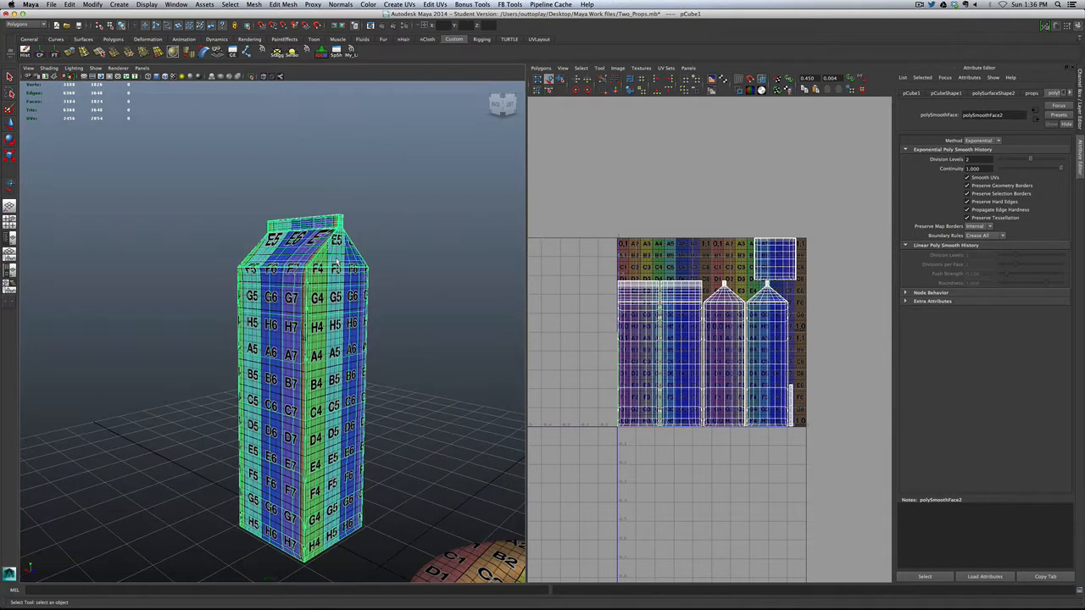
scroll(337, 261, up, 4)
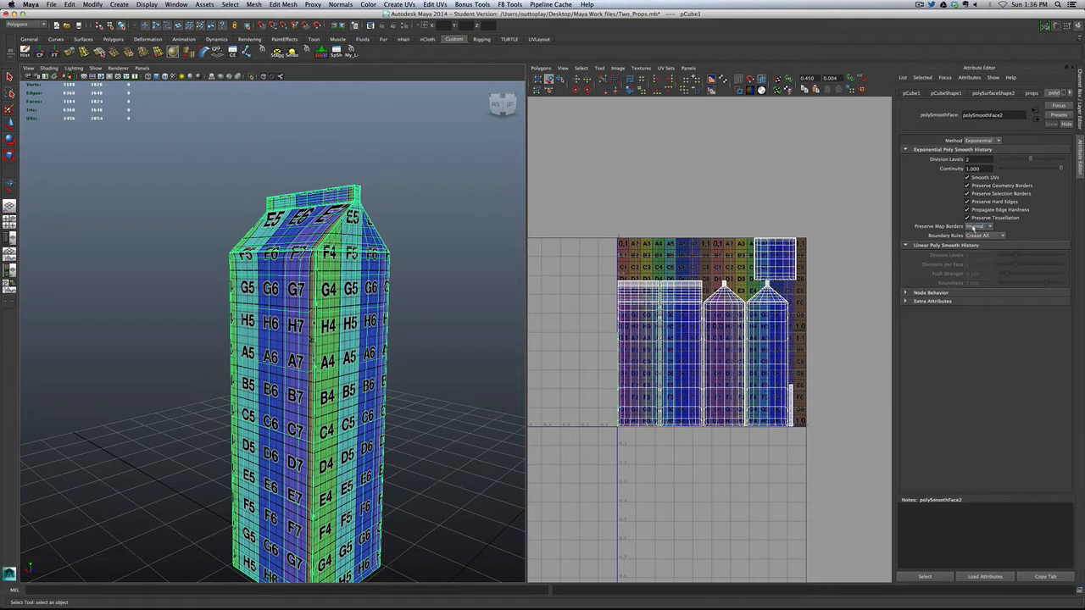
click(973, 227)
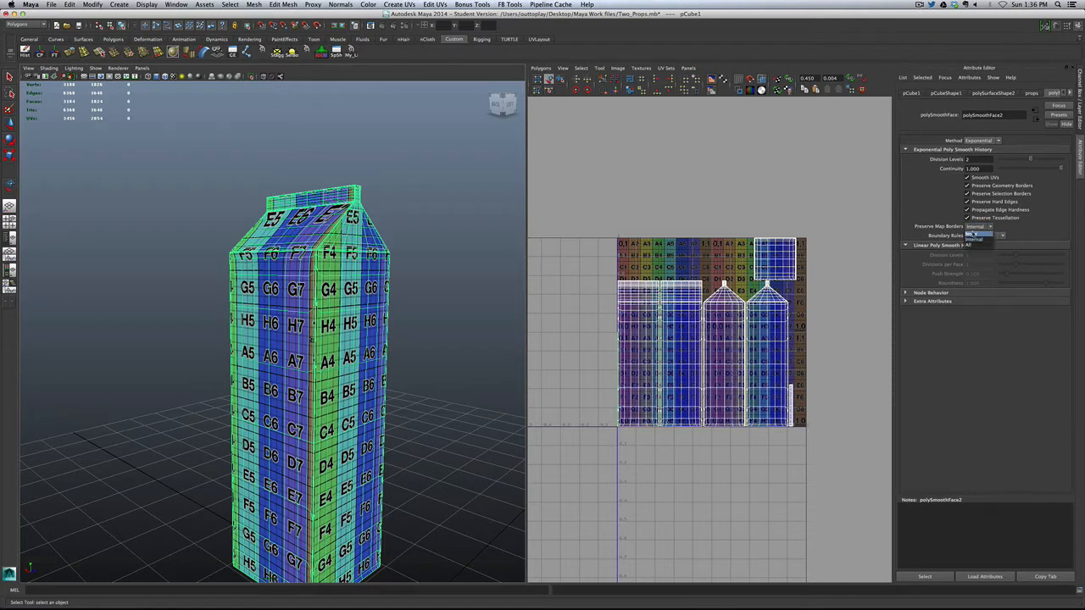
click(973, 234)
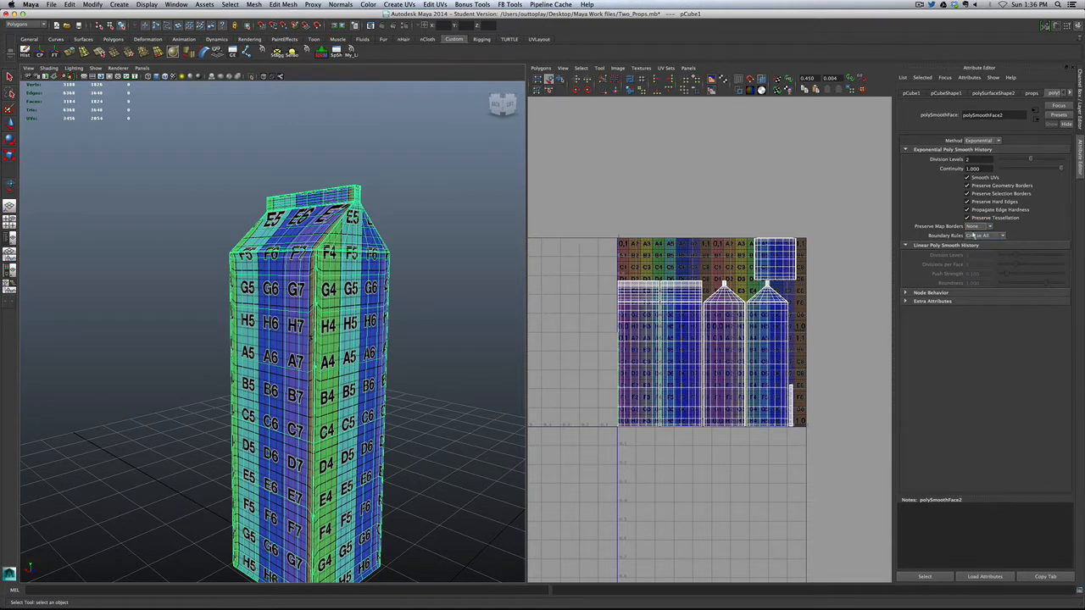
alt+drag(414, 284, 370, 289)
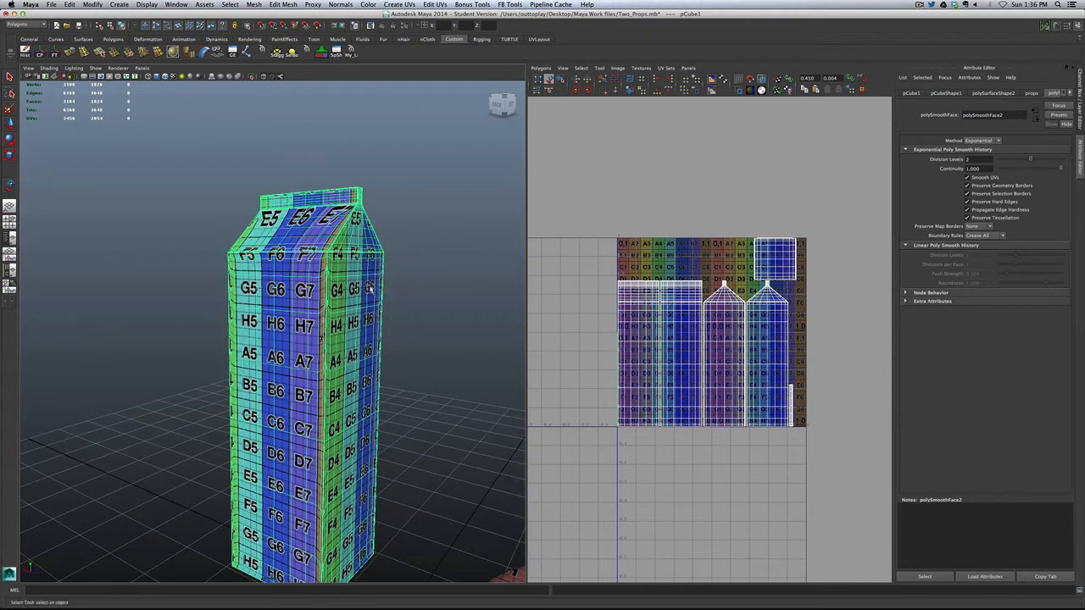
click(967, 202)
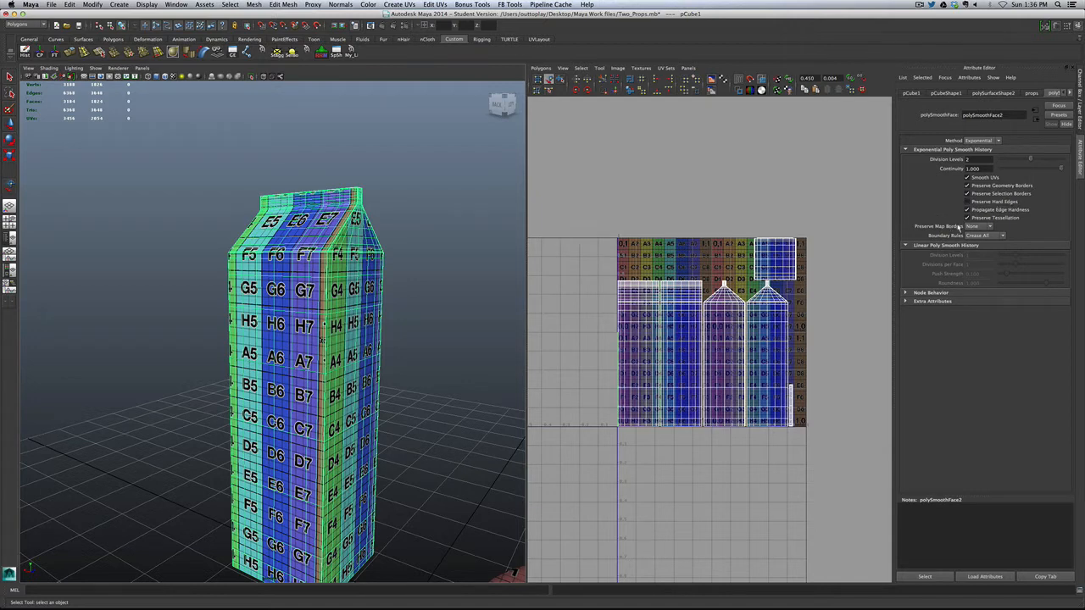
Step: Examine the checker texture along the carton's front and back corners, with the mesh deselected and reselected
click(421, 307)
alt+drag(419, 306, 196, 322)
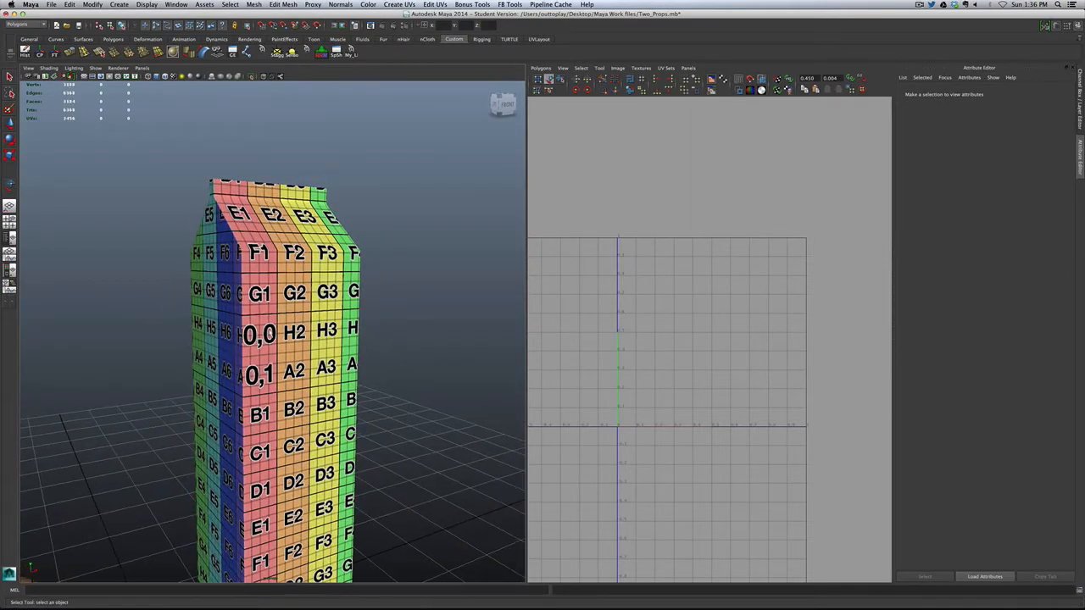
click(294, 326)
scroll(294, 325, up, 5)
alt+middle_drag(301, 302, 344, 387)
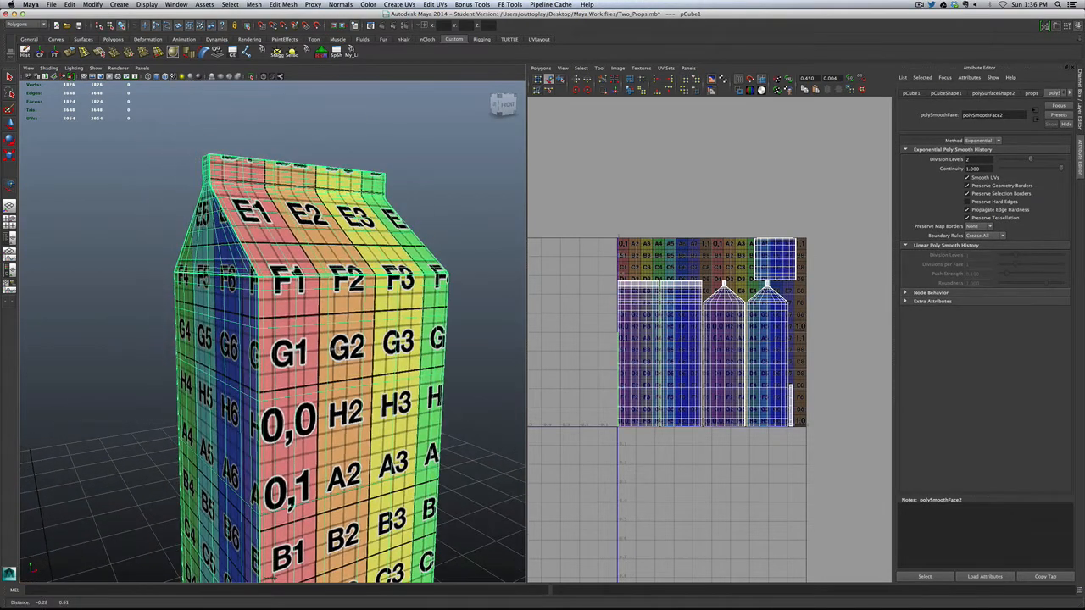
alt+drag(334, 349, 429, 346)
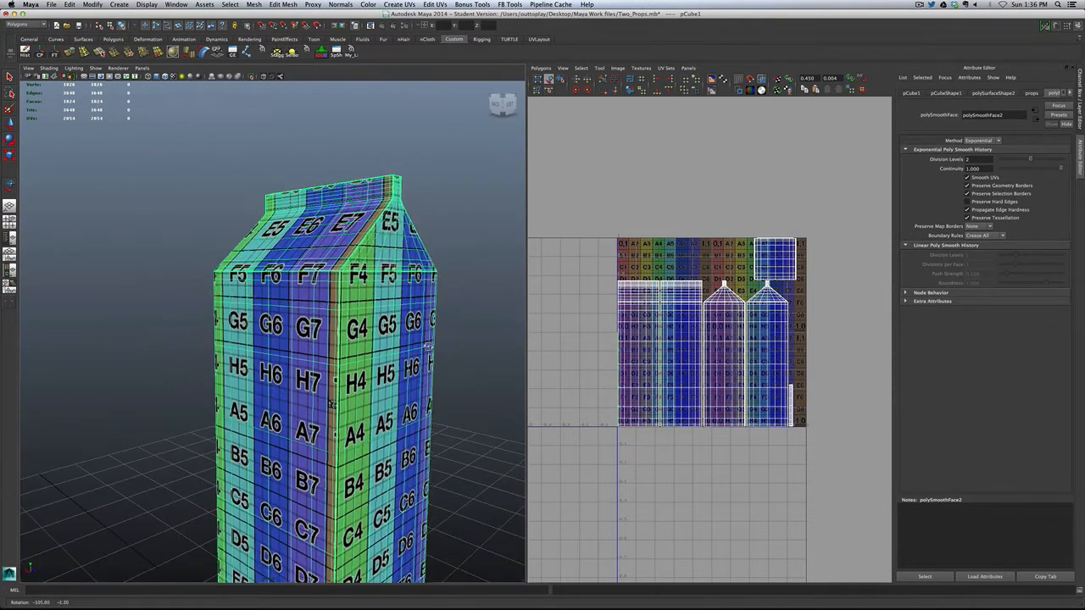
click(156, 335)
scroll(156, 335, down, 3)
mouse_move(251, 347)
alt+mouse_down()
mouse_move(381, 346)
mouse_move(255, 350)
alt+mouse_up()
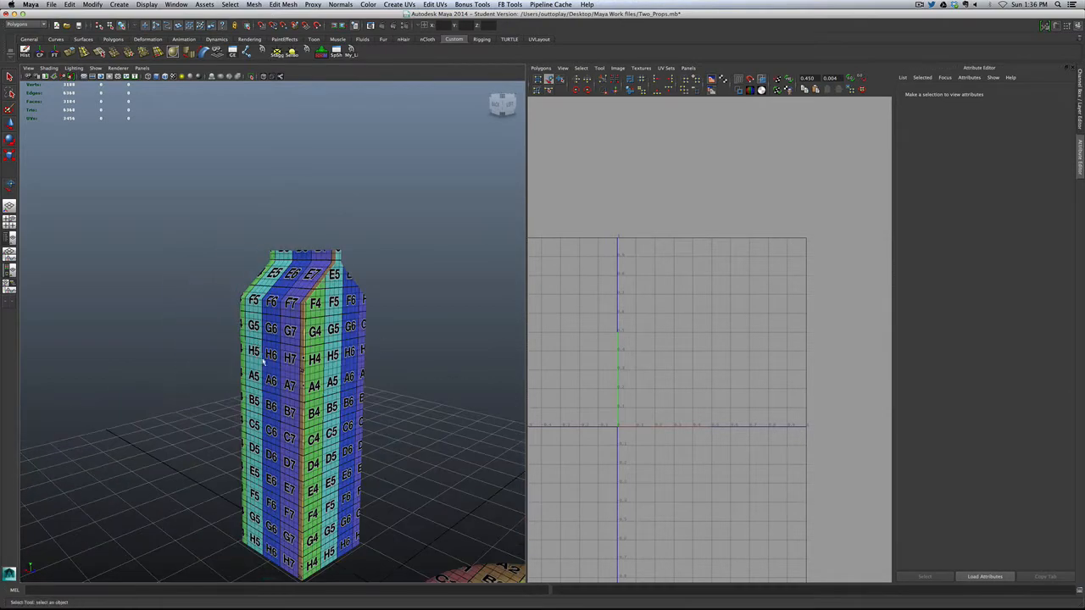
alt+middle_drag(256, 350, 269, 307)
scroll(269, 309, up, 3)
click(294, 305)
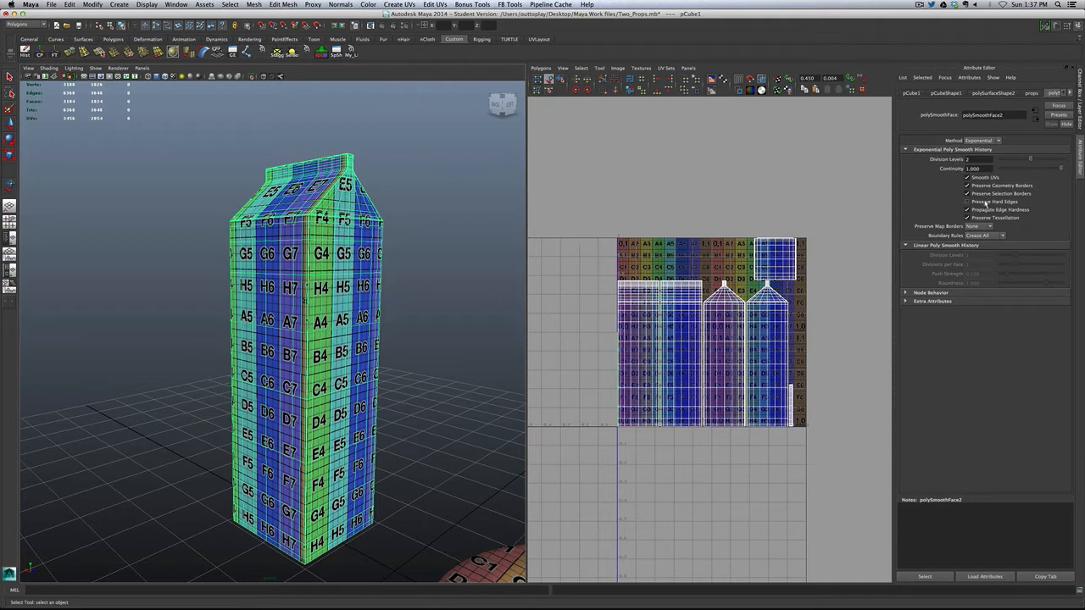
Step: Try Preserve Map Borders on Internal, keep Boundary Rules at Crease All, and return Preserve Map Borders to None
click(980, 227)
click(974, 240)
click(984, 236)
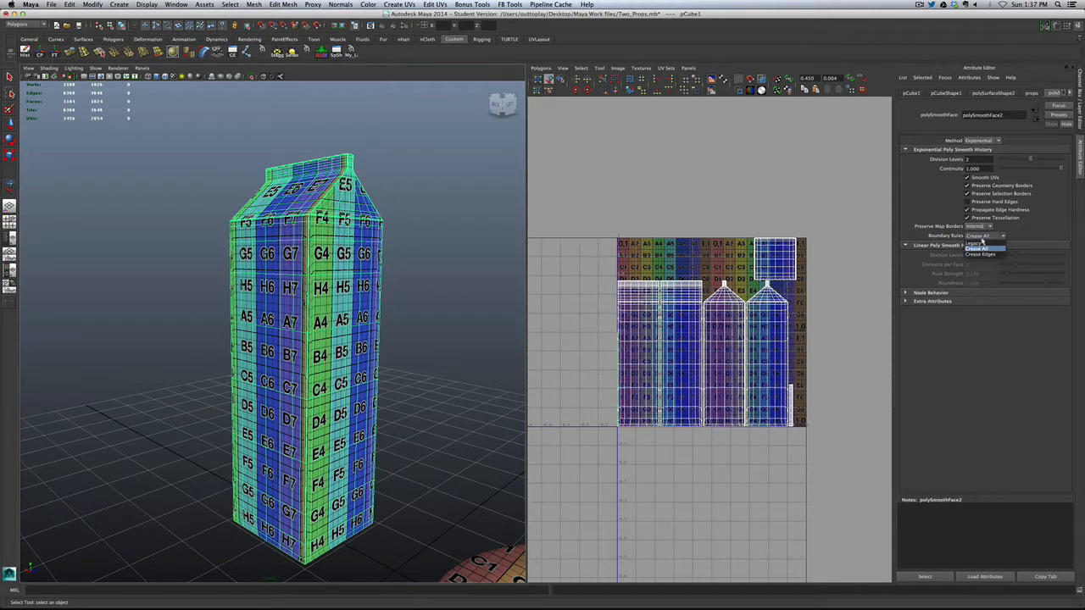
click(976, 248)
click(983, 203)
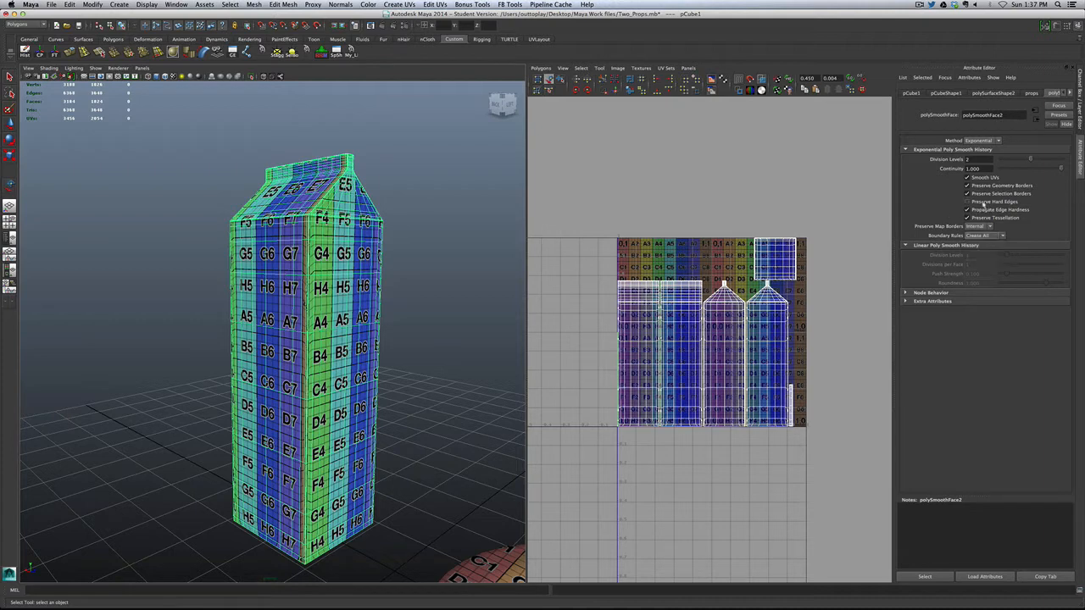
click(984, 205)
click(977, 227)
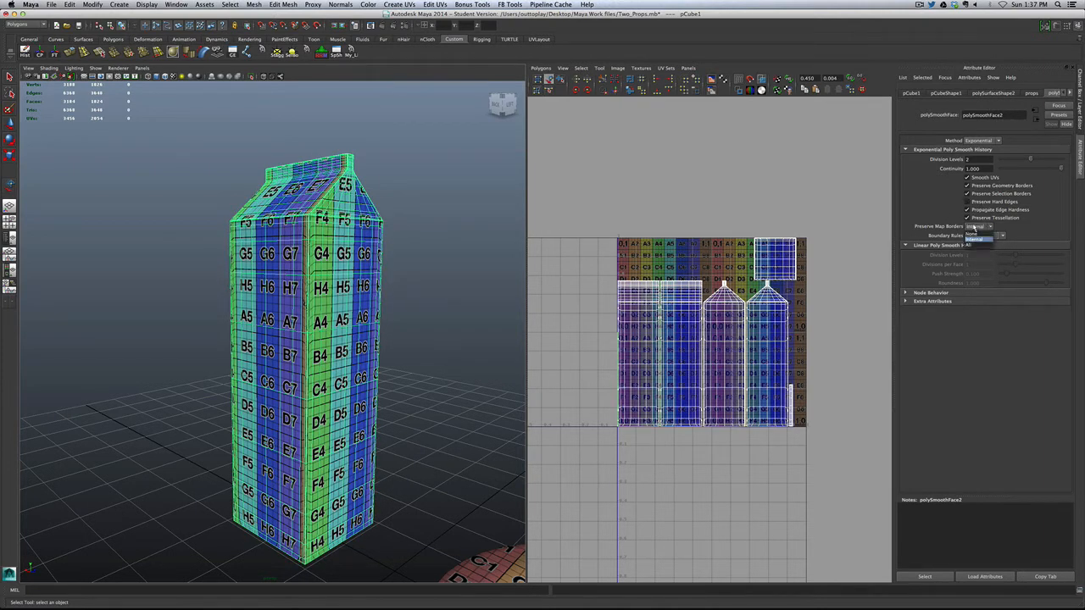
click(976, 229)
Step: Examine the deselected carton's texture around its corner seams from near and far, and reselect the carton
alt+drag(380, 315, 165, 327)
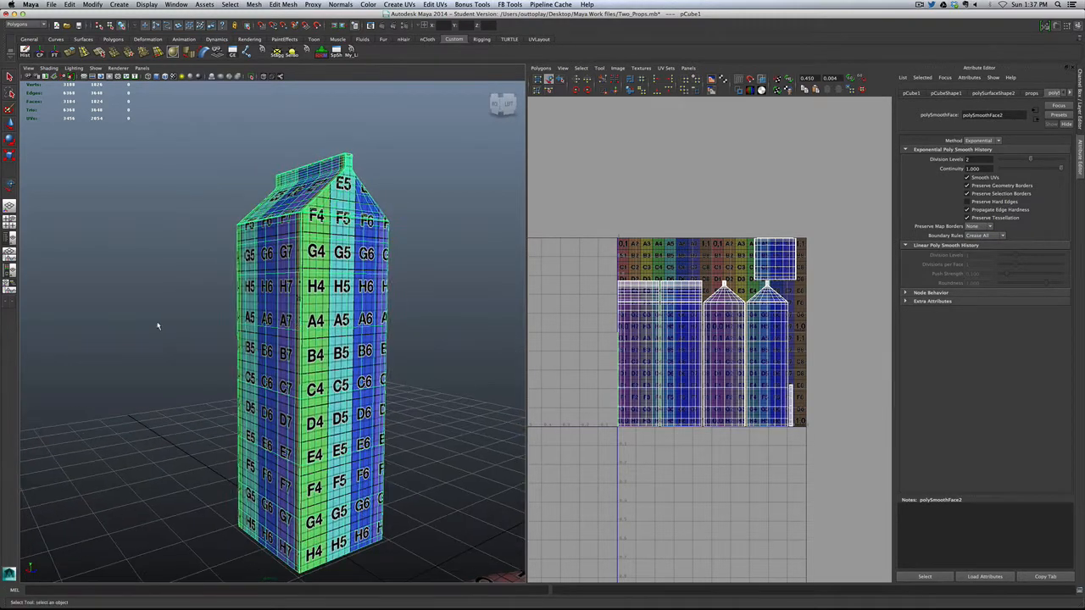
click(161, 326)
mouse_move(245, 343)
alt+mouse_down()
mouse_move(325, 341)
mouse_move(260, 339)
alt+mouse_up()
scroll(240, 330, up, 3)
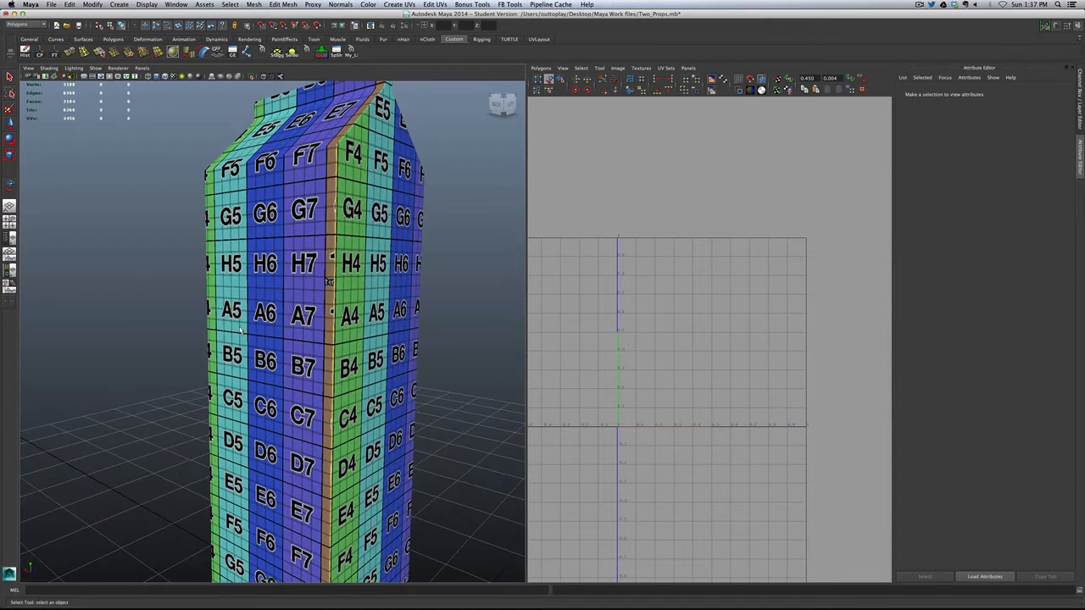
scroll(240, 330, down, 4)
scroll(280, 347, up, 3)
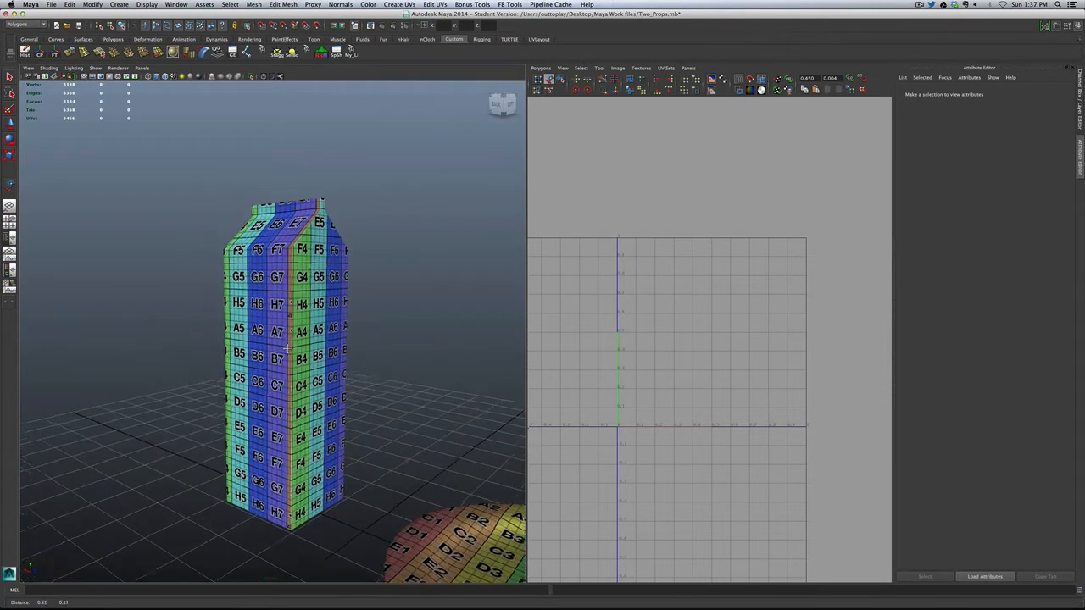
alt+drag(209, 334, 272, 334)
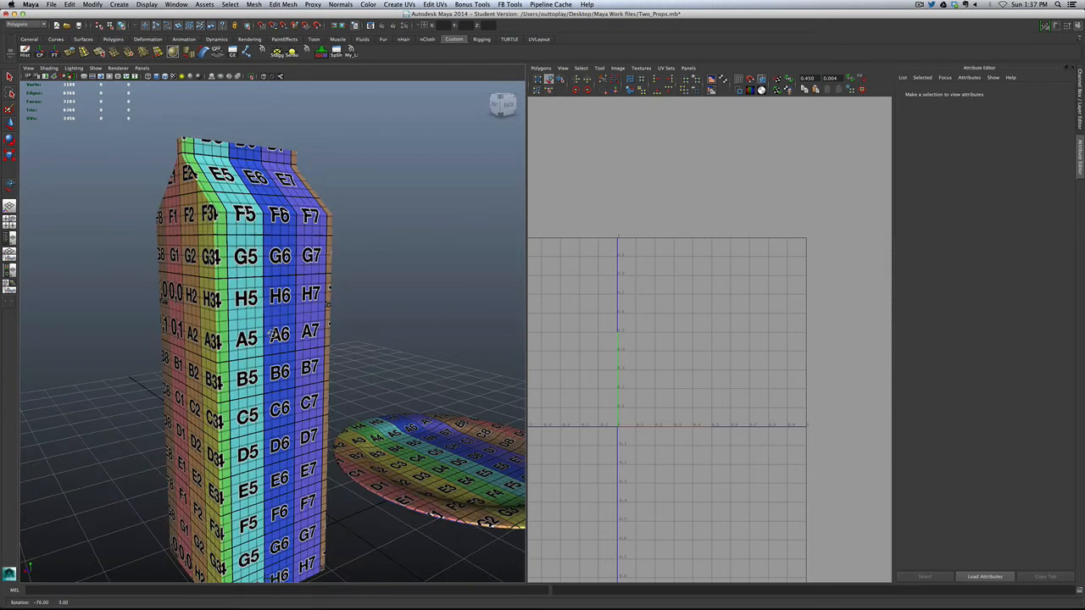
click(272, 335)
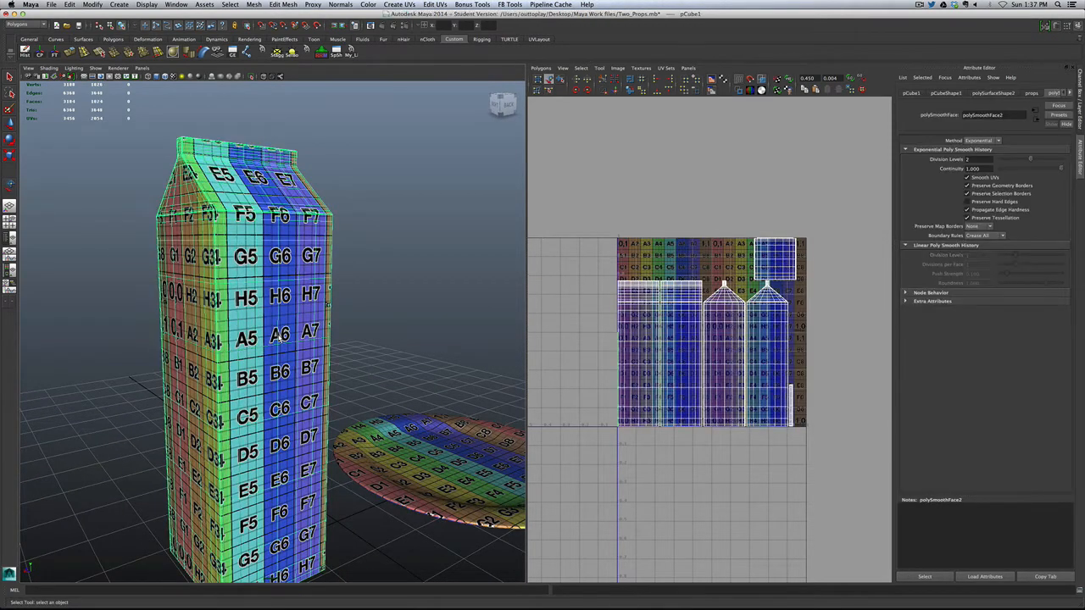
scroll(350, 334, down, 3)
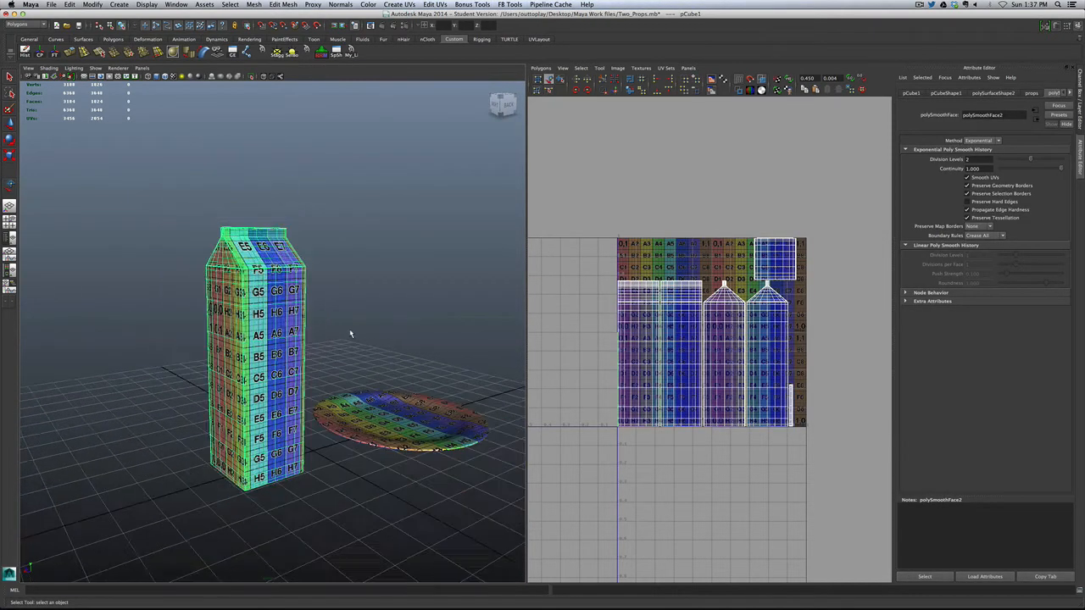
Step: Select the plate and examine its smoothed checker texture up close and alongside the milk carton
click(371, 413)
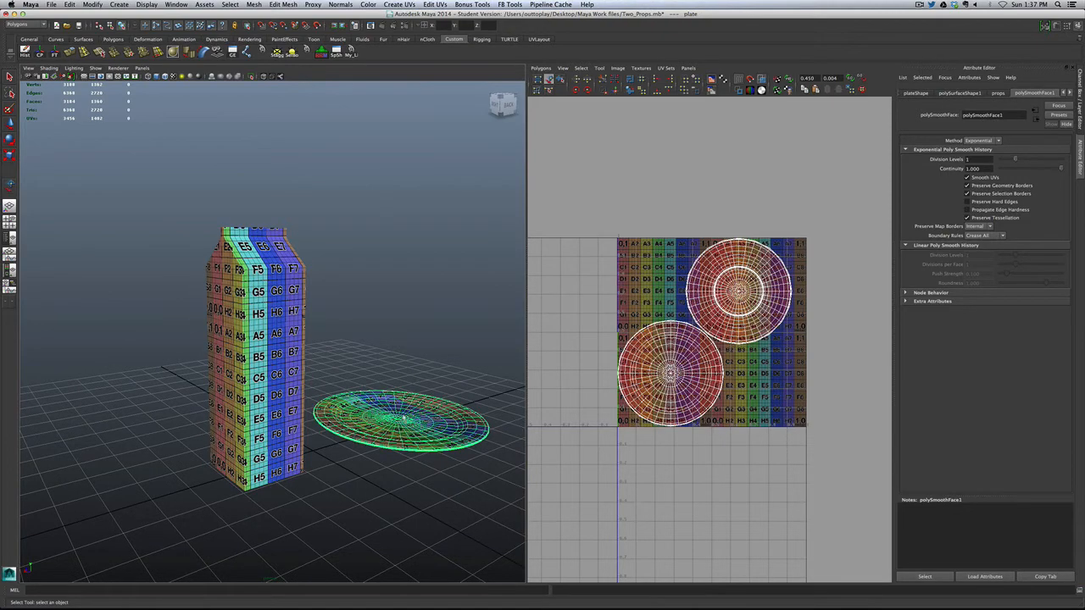
alt+drag(403, 418, 395, 438)
scroll(395, 438, up, 5)
alt+middle_drag(447, 378, 326, 383)
scroll(327, 384, up, 3)
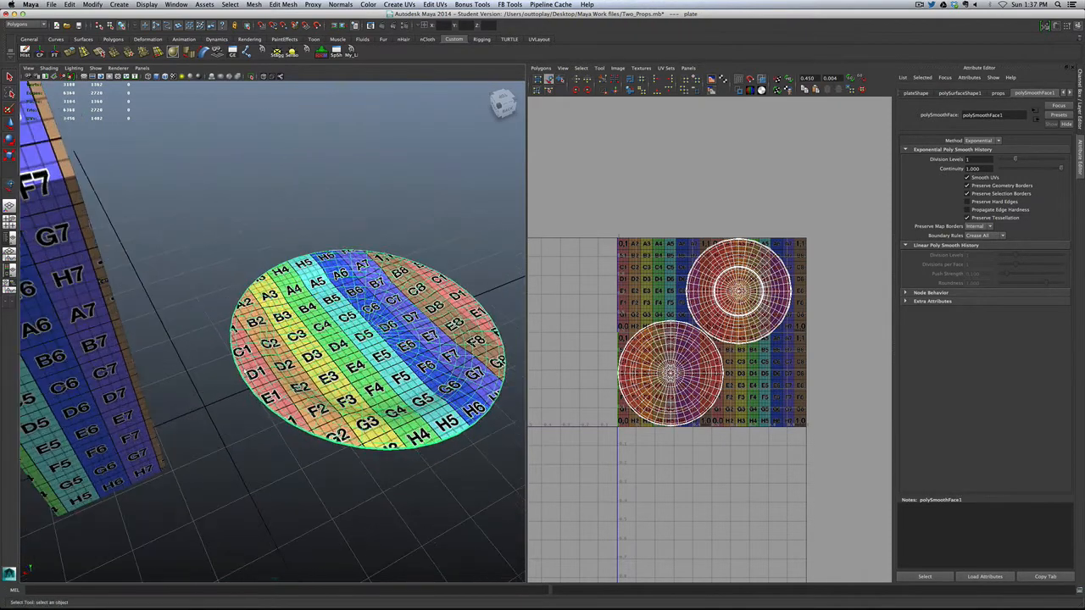
scroll(250, 370, up, 3)
mouse_move(356, 403)
alt+mouse_down()
mouse_move(356, 371)
mouse_move(356, 407)
alt+mouse_up()
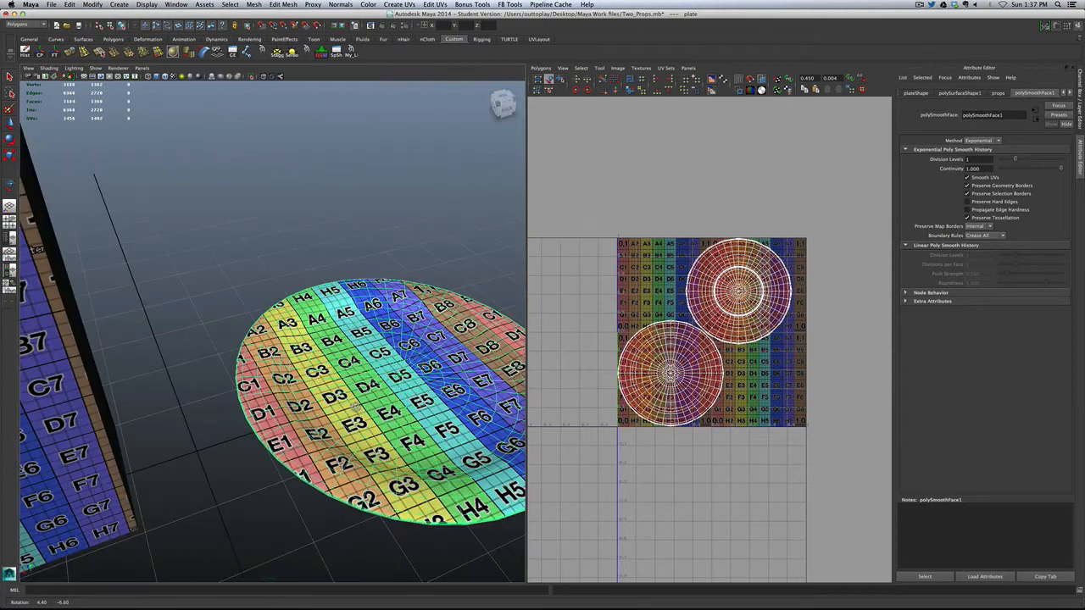
scroll(356, 382, down, 5)
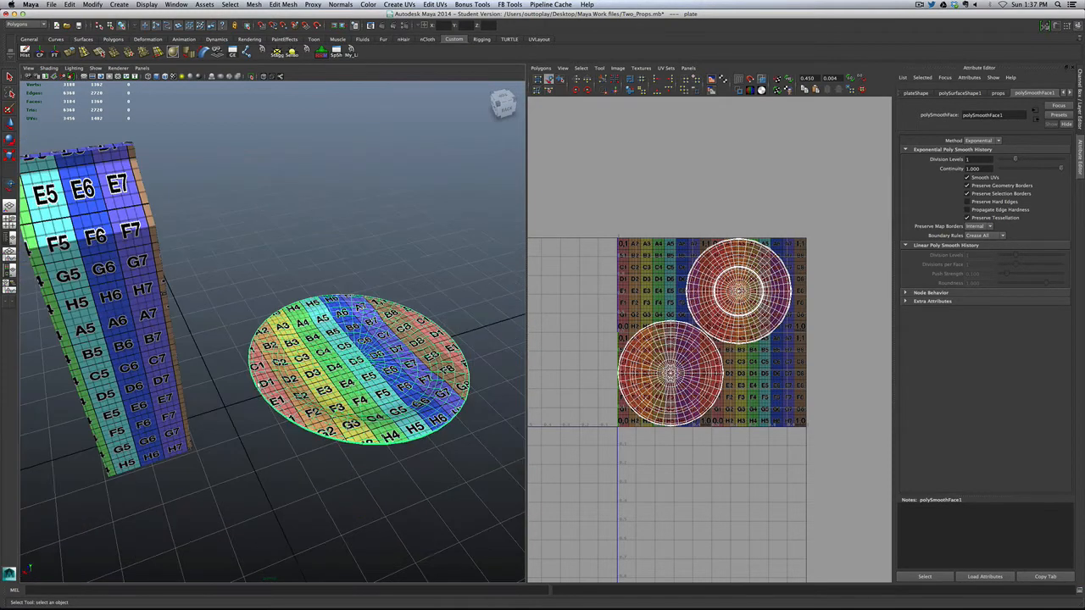
alt+drag(266, 403, 261, 358)
alt+middle_drag(262, 359, 314, 342)
scroll(311, 344, down, 3)
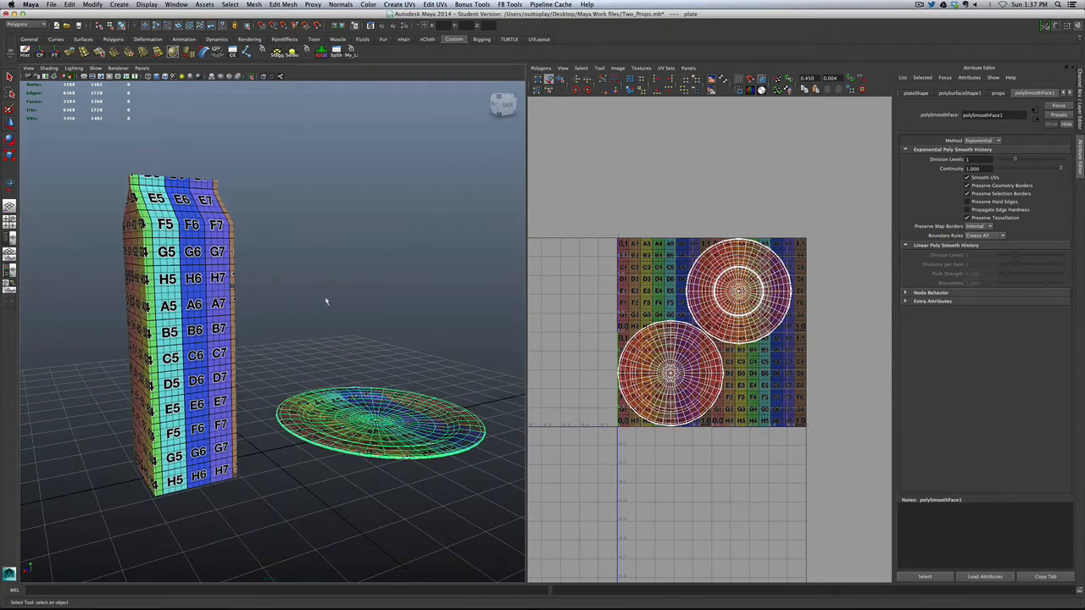
Step: Check the carton's and plate's UV layouts together with both objects selected, and clear the selection
click(326, 301)
drag(352, 306, 227, 439)
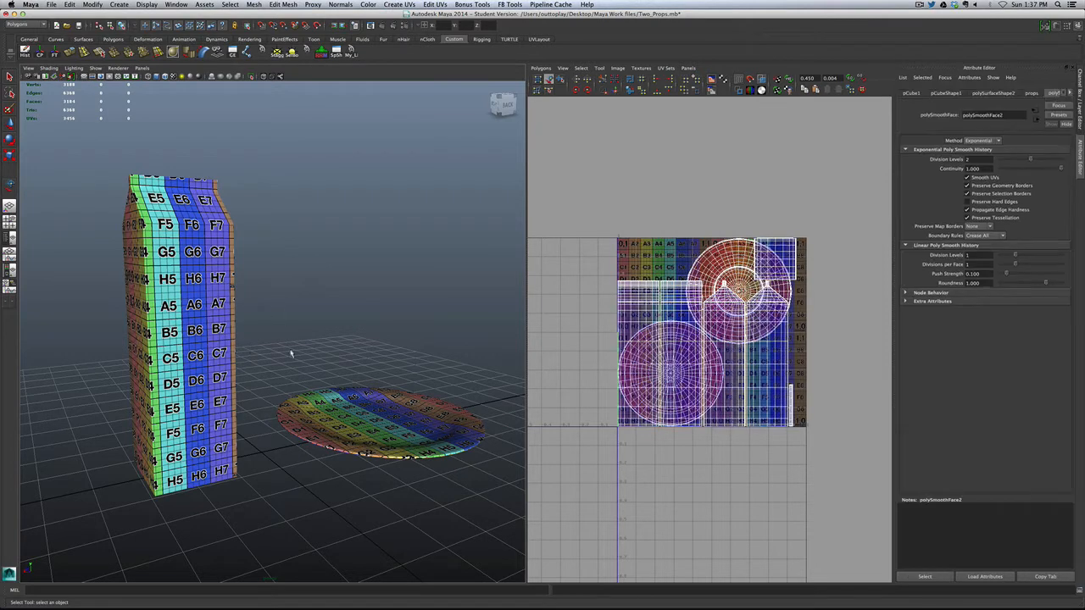
click(330, 311)
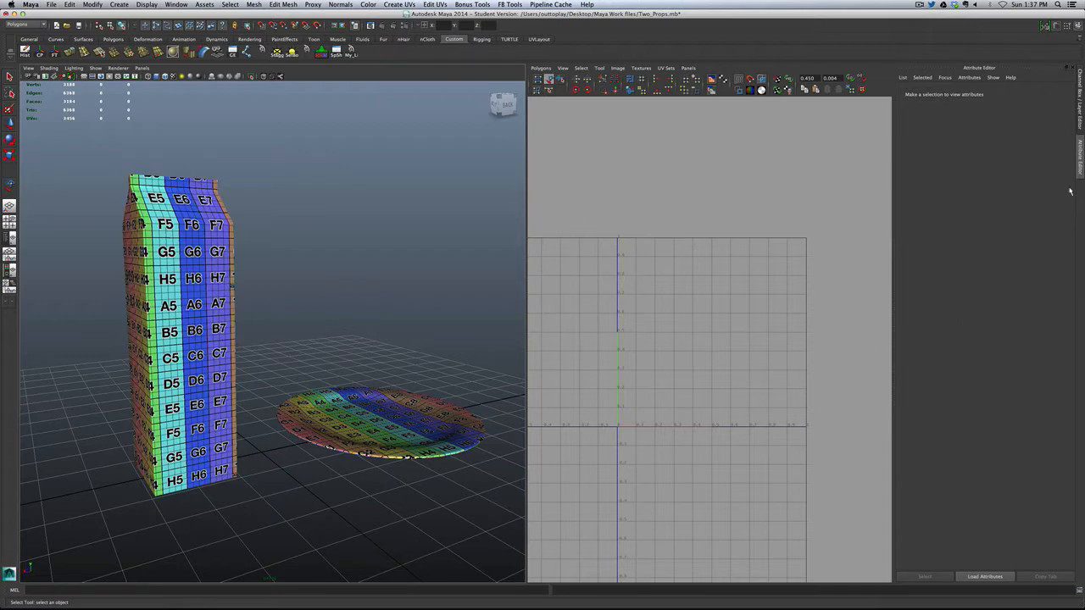
Step: Hide the props layer, show the Curve layer and select the S-shaped curve
click(1080, 110)
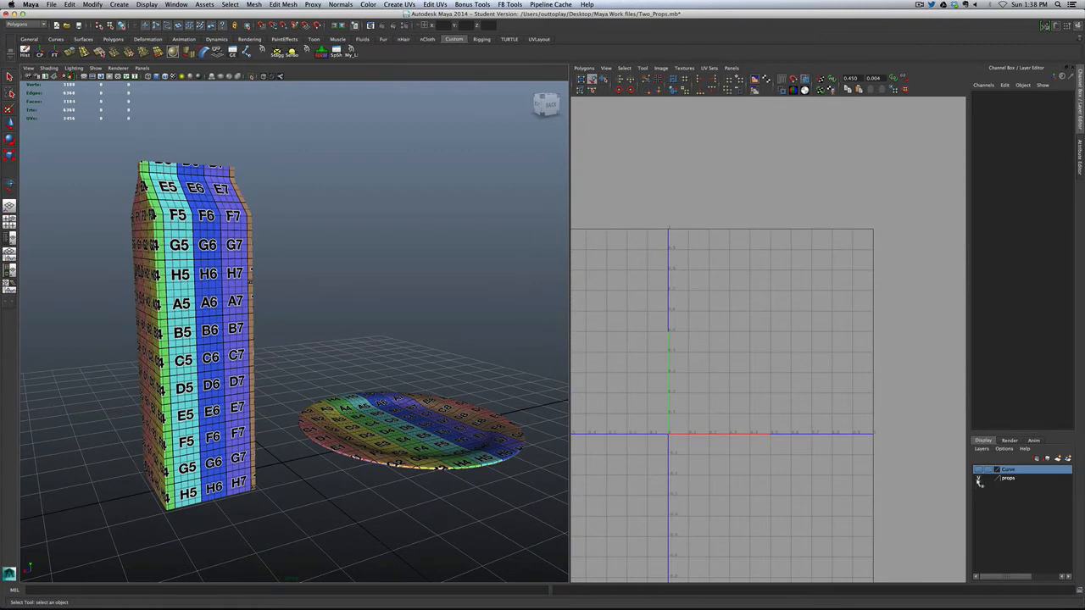
click(979, 479)
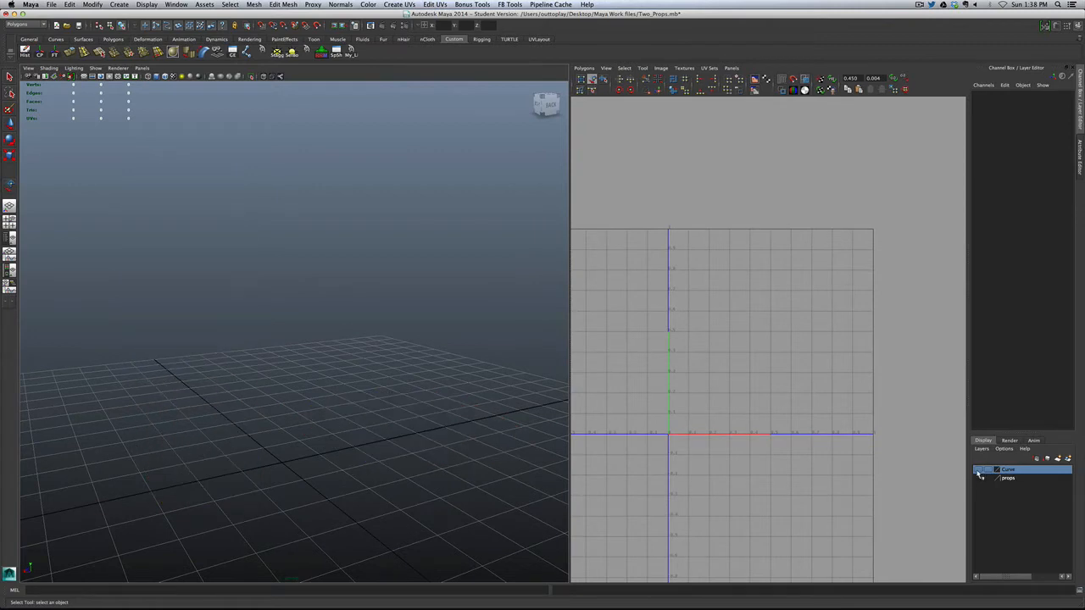
click(374, 412)
scroll(381, 435, down, 5)
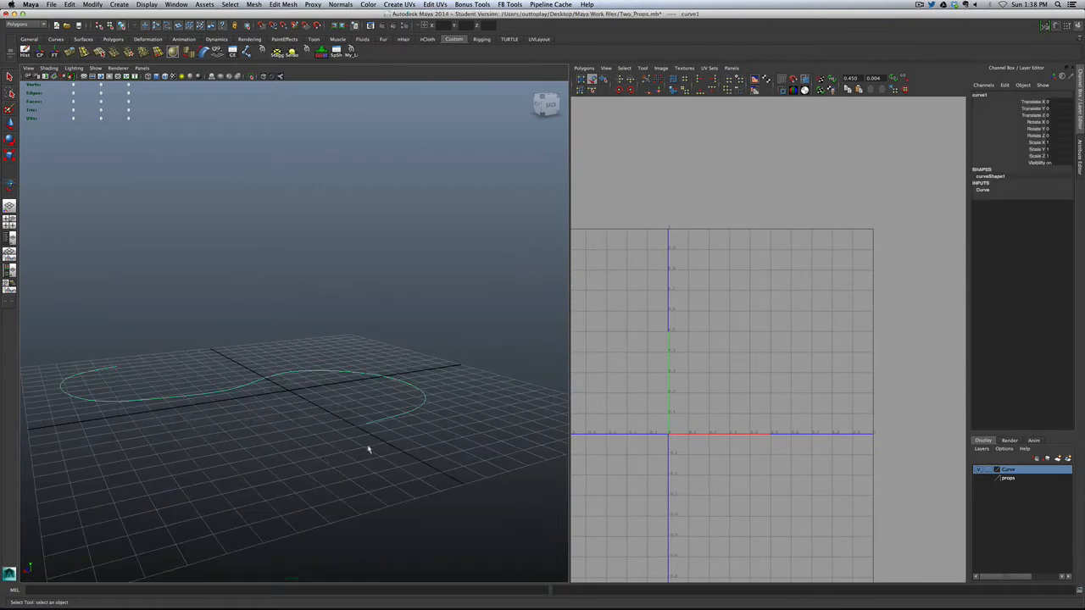
Step: Examine the S-shaped curve on the grid from several angles, and deselect it
alt+drag(317, 449, 257, 448)
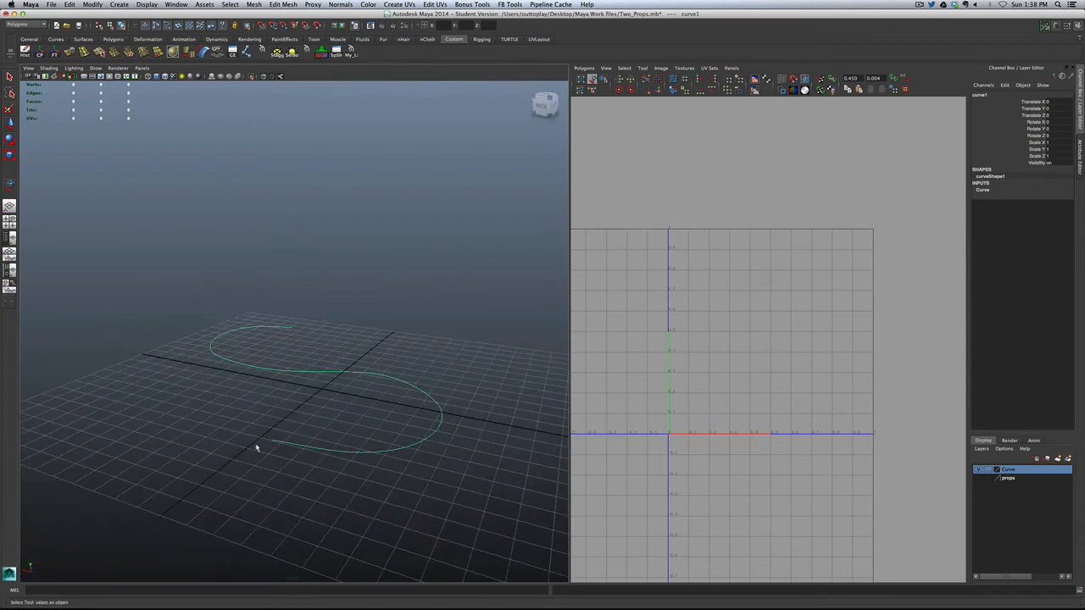
scroll(243, 456, up, 5)
alt+middle_drag(244, 463, 239, 387)
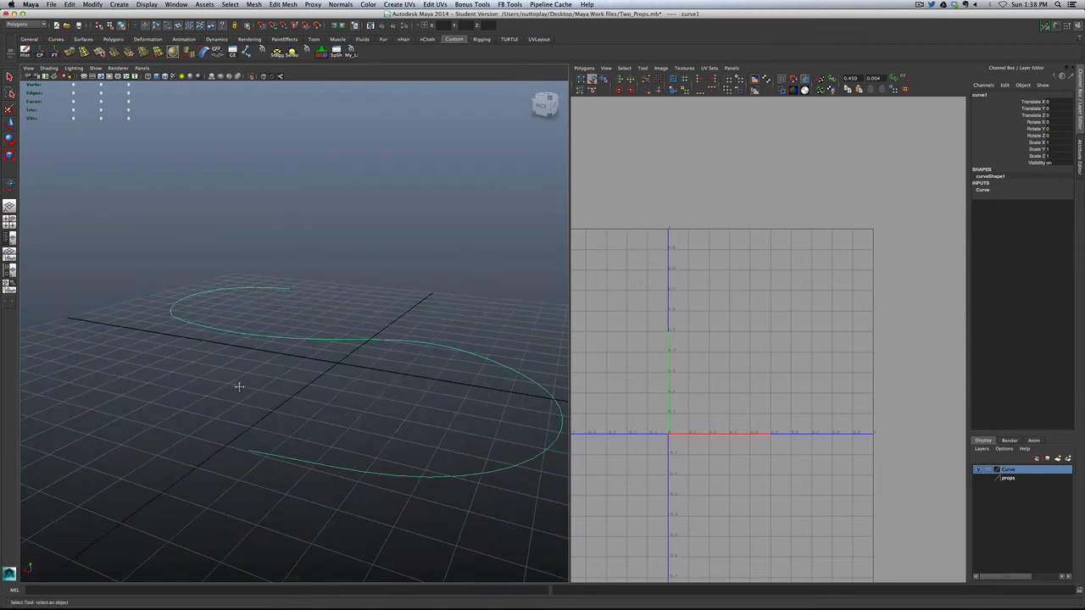
alt+drag(239, 387, 339, 404)
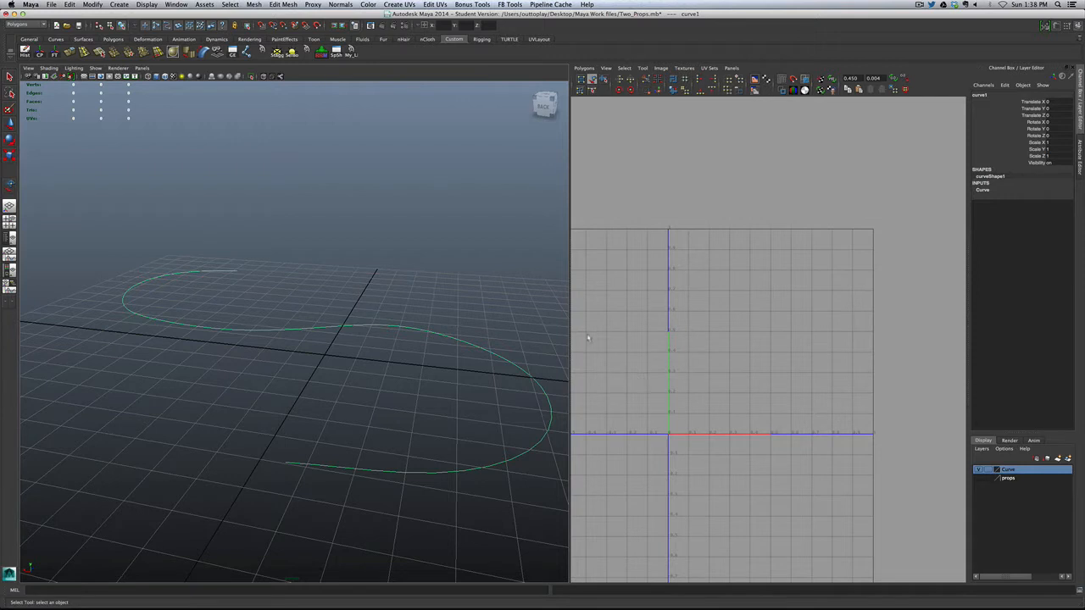
scroll(273, 338, down, 3)
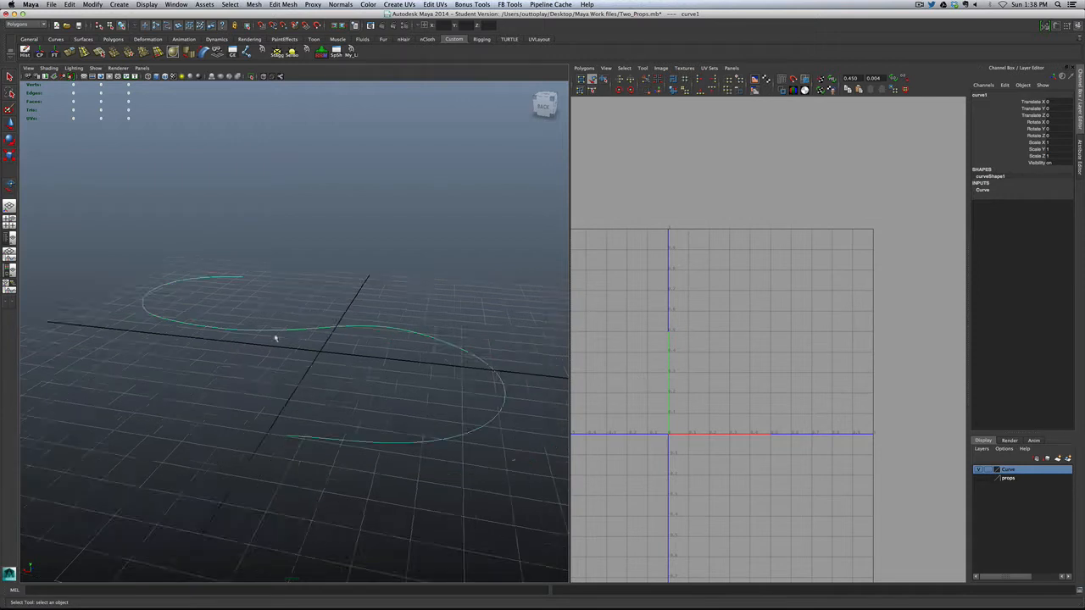
scroll(275, 338, up, 2)
scroll(275, 339, down, 2)
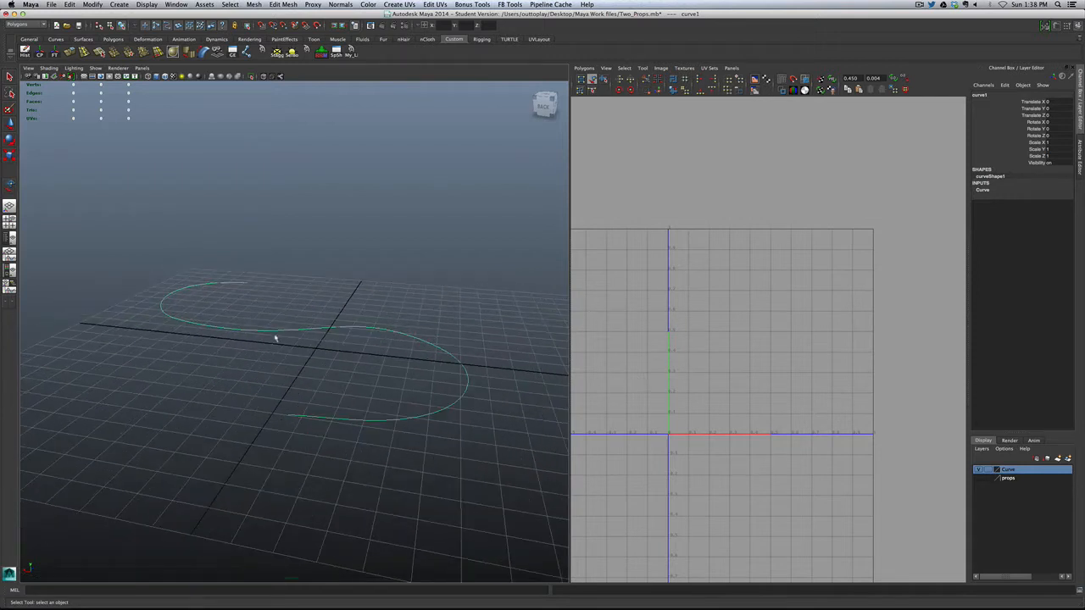
alt+drag(255, 373, 305, 388)
click(280, 400)
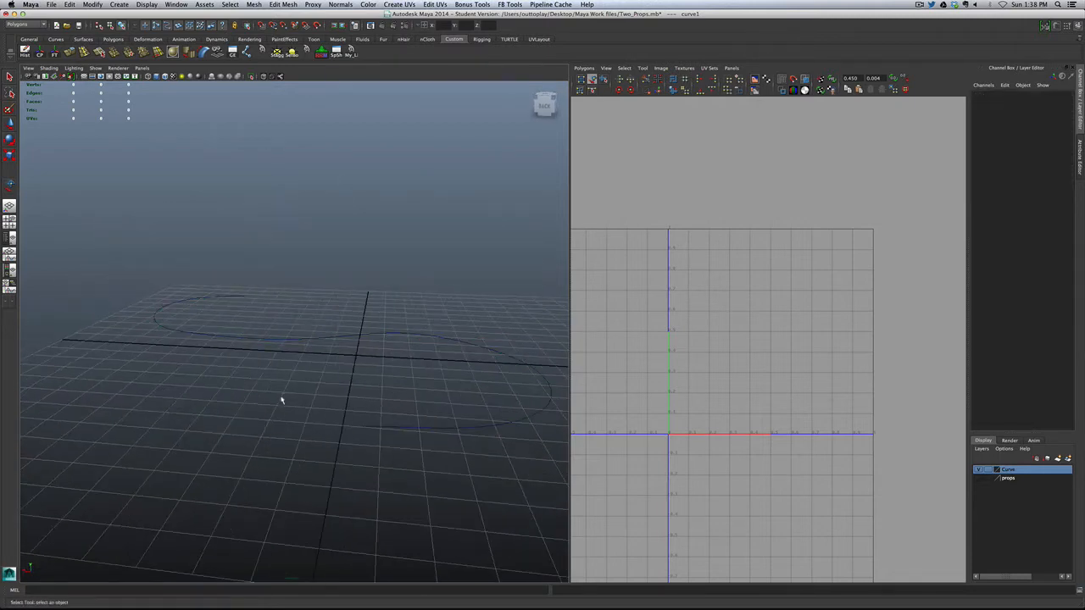
Step: Draw a small NURBS circle on the grid beside the near end of the S-curve and activate the Move tool
click(117, 5)
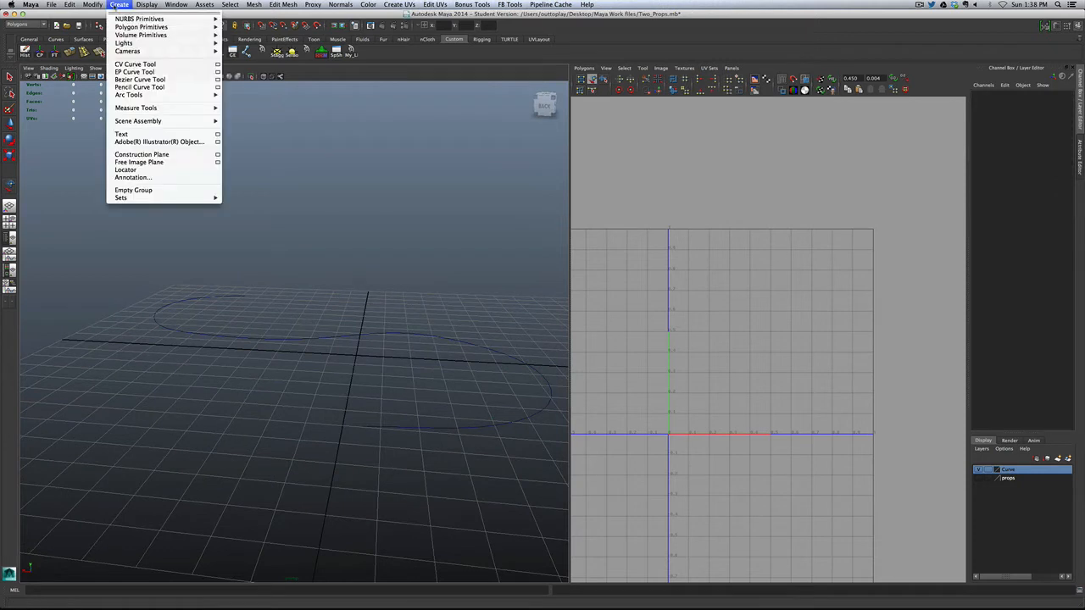
mouse_move(144, 19)
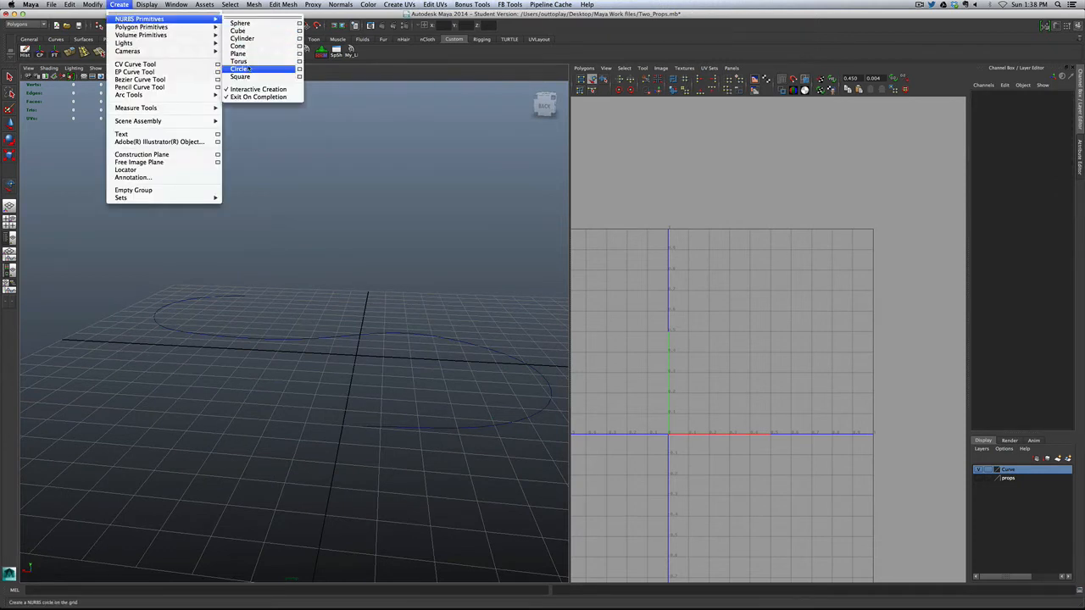
click(249, 69)
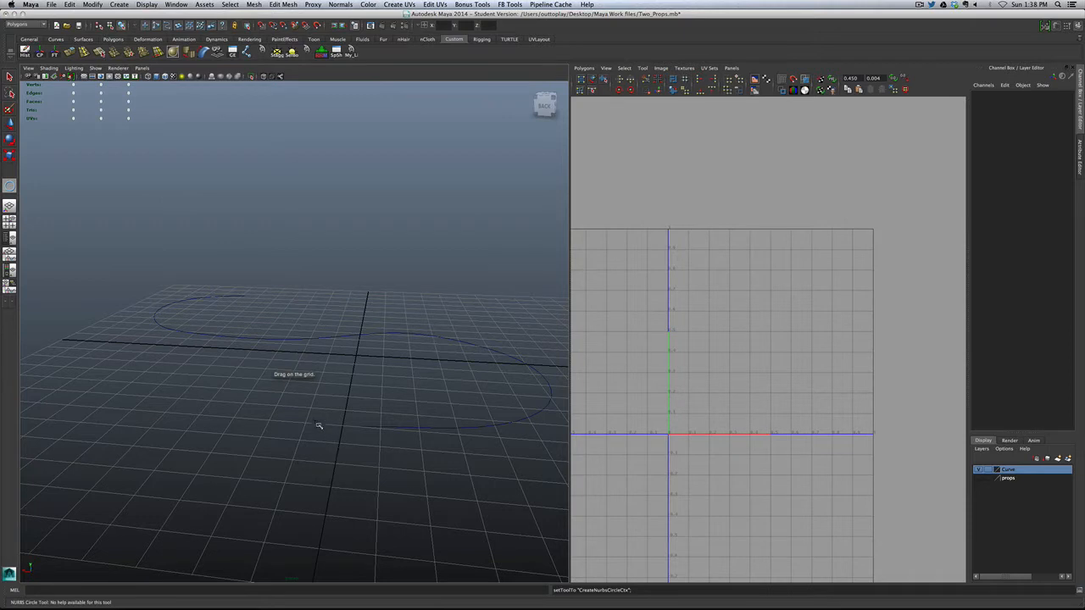
drag(300, 407, 311, 413)
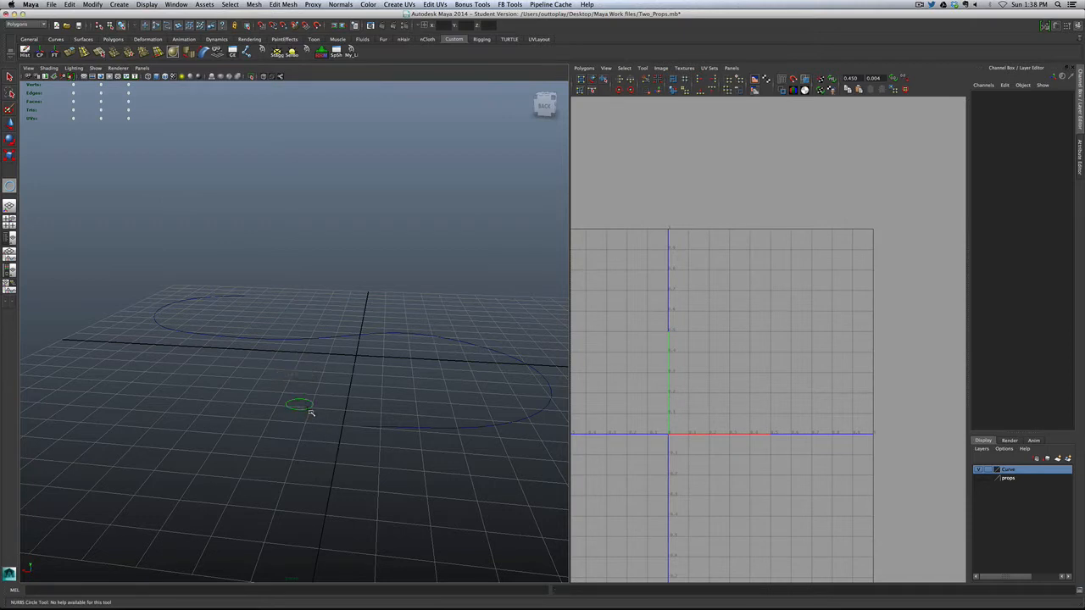
key(w)
click(251, 415)
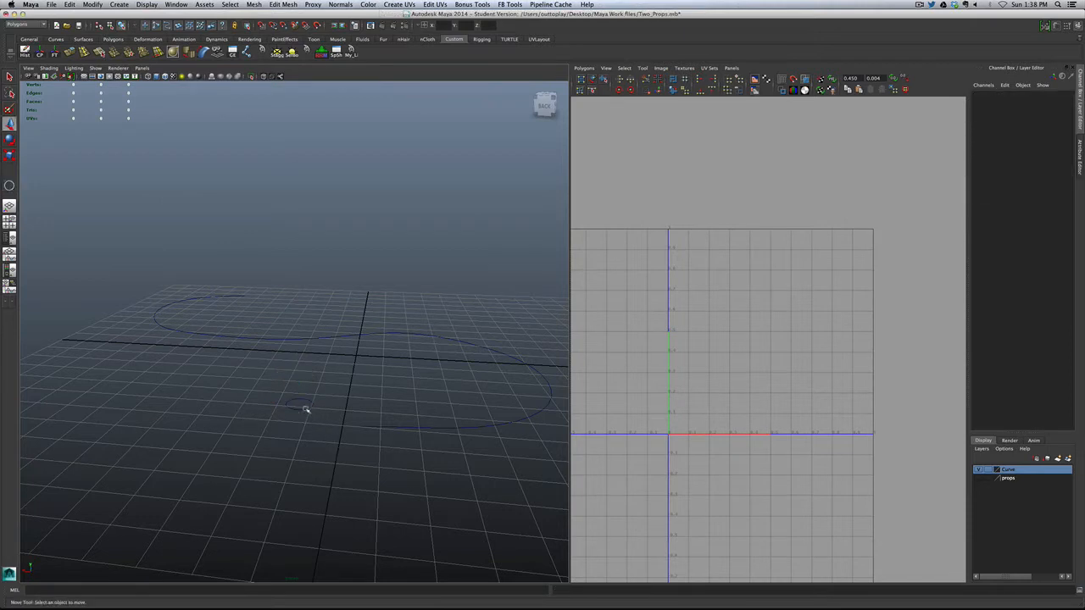
Step: Select the S-curve and display its control vertices
drag(301, 408, 321, 431)
drag(409, 407, 464, 457)
alt+drag(245, 449, 206, 424)
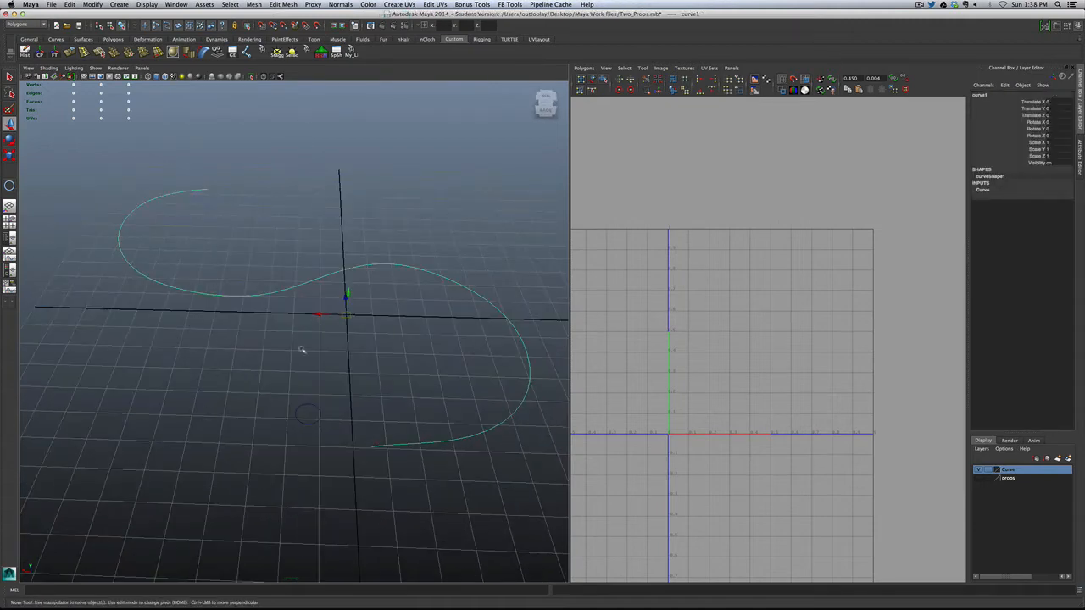
right_drag(302, 349, 260, 352)
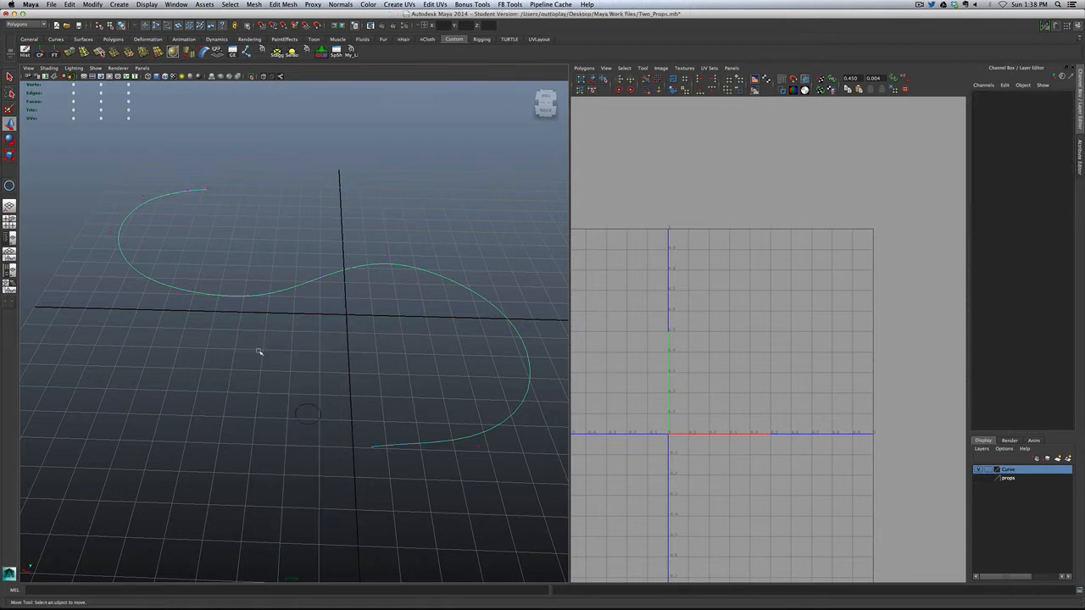
alt+drag(203, 359, 213, 389)
Step: Identify the curve's start by selecting the second and first control vertices at the end near the circle
drag(396, 463, 431, 490)
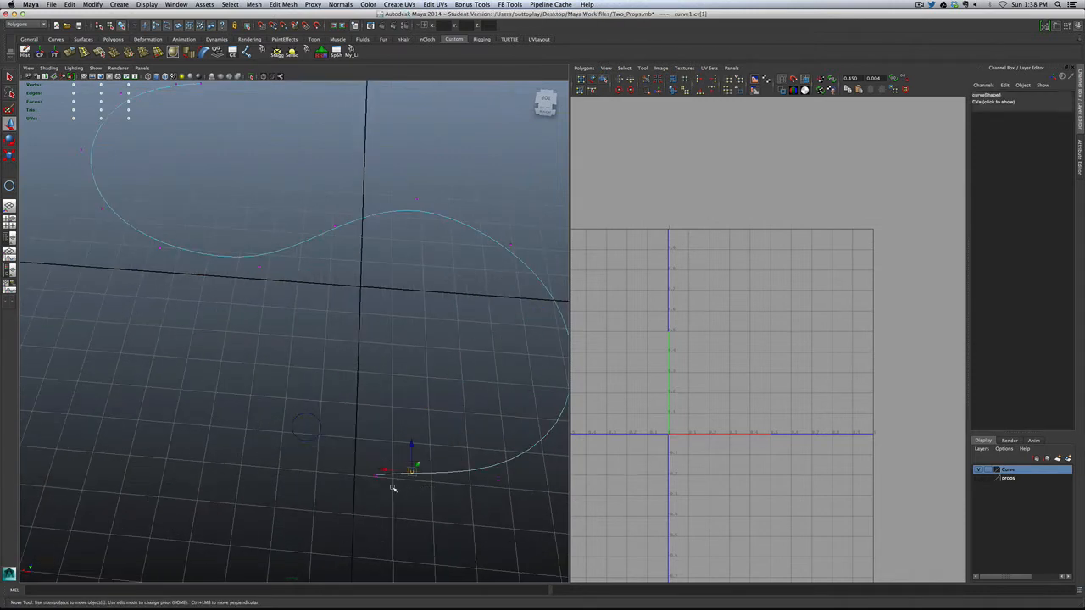
click(365, 474)
drag(364, 470, 434, 492)
click(393, 490)
drag(351, 460, 381, 485)
Step: Select the last control vertex at the curve's far end and compare both ends with the circle's position
alt+middle_drag(250, 155, 300, 402)
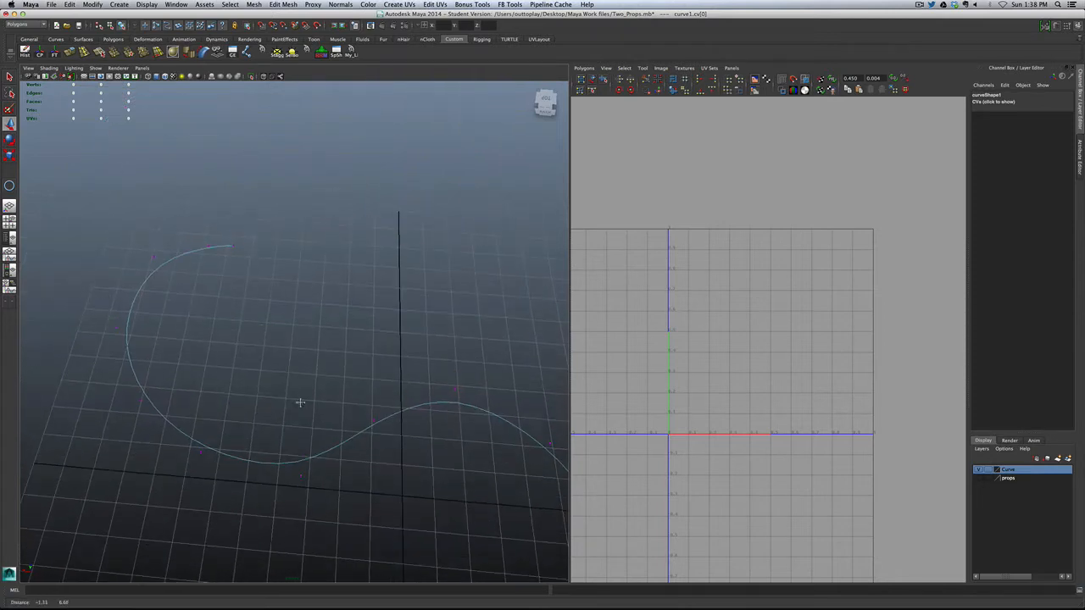
scroll(284, 373, up, 2)
drag(212, 218, 262, 279)
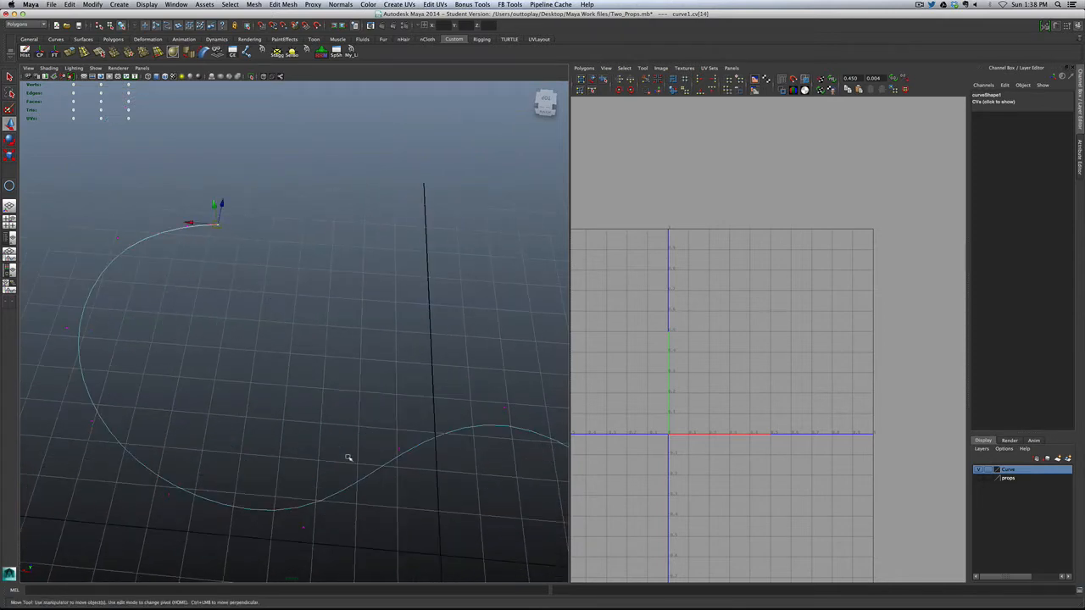
alt+drag(351, 455, 342, 296)
alt+drag(363, 455, 412, 337)
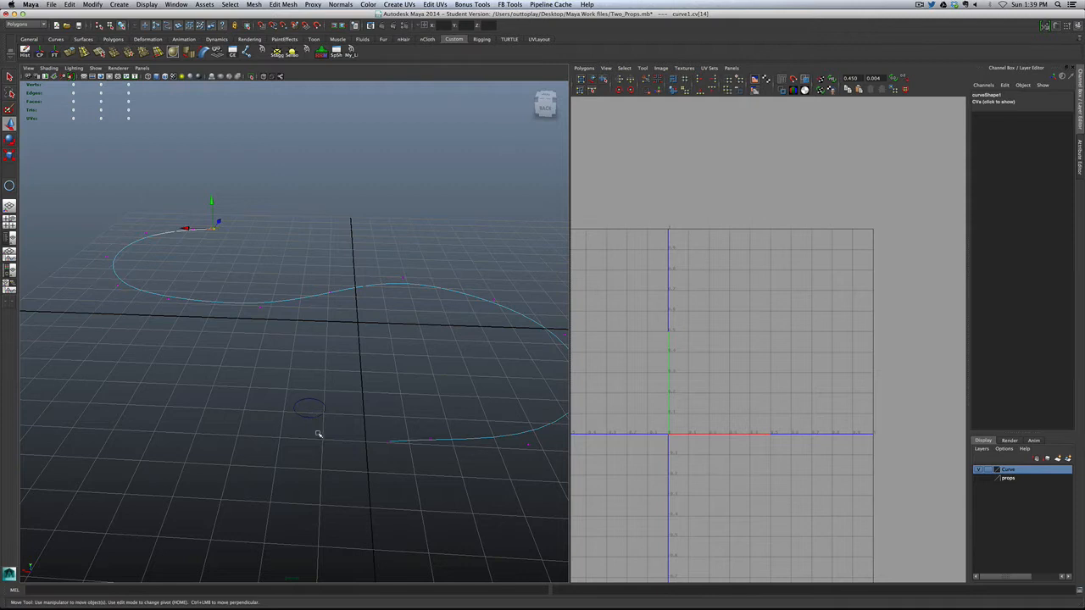
Step: Recheck the curve's control vertices between object and component modes, ending with the whole curve selected
key(F8)
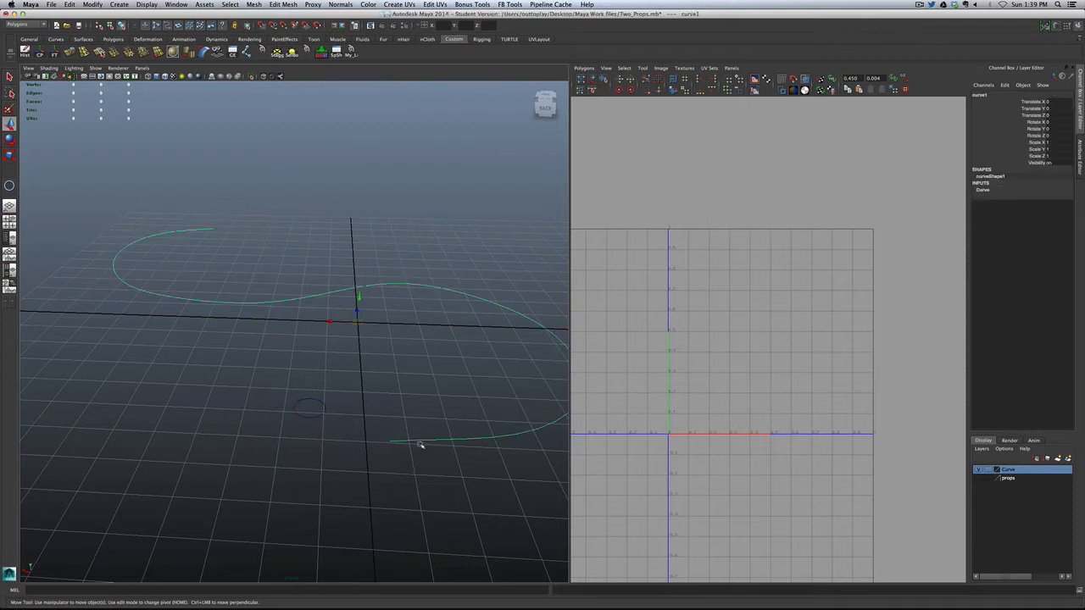
right_drag(409, 421, 403, 422)
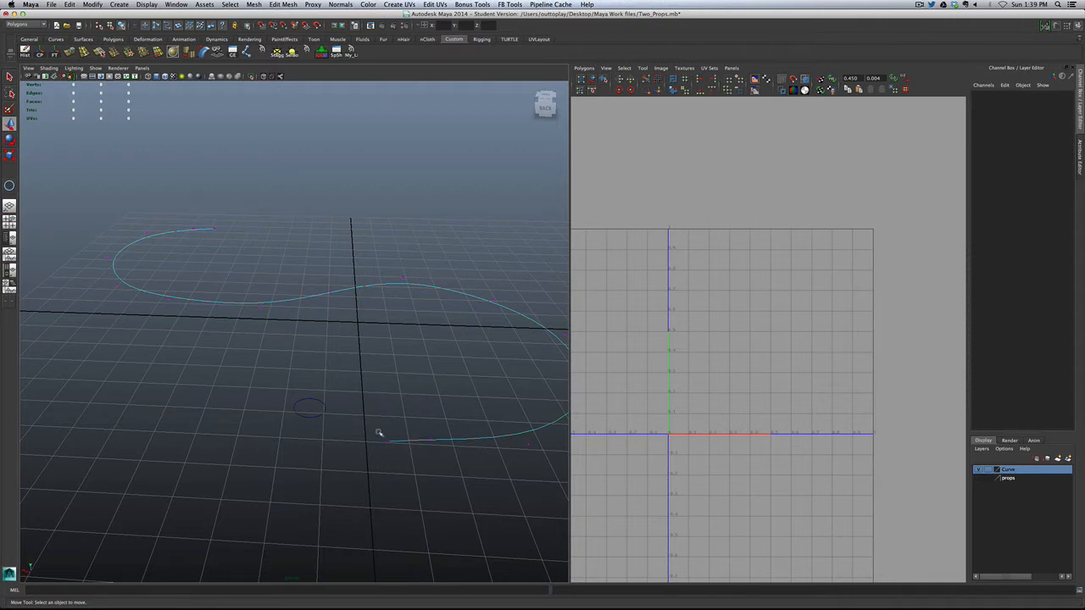
right_drag(447, 439, 469, 427)
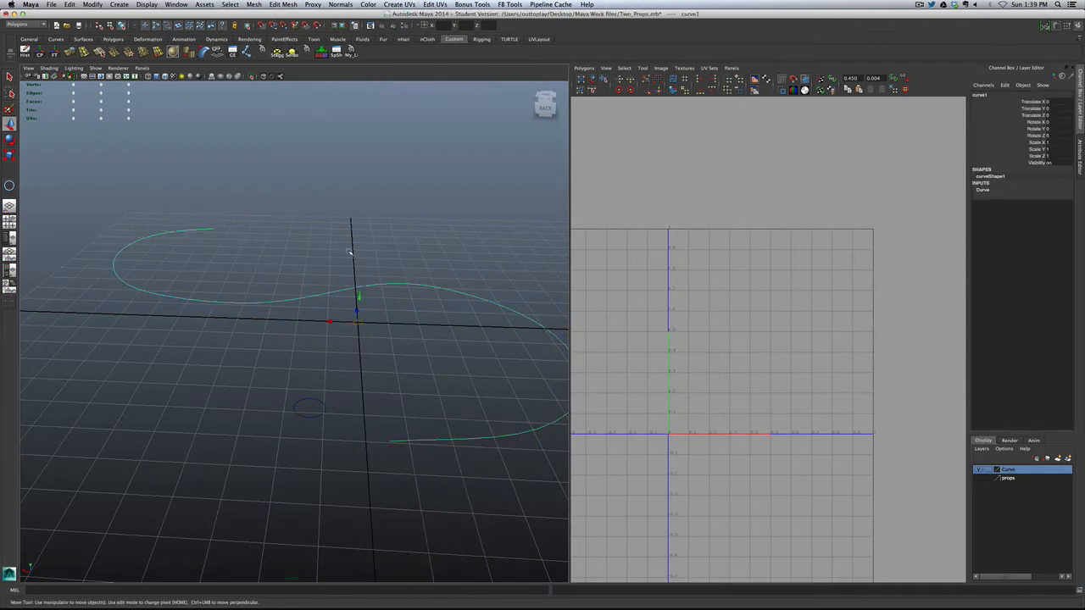
Step: Switch to the Surfaces command set and detach the Edit Curves commands as a floating list beside the curve
key(h)
click(246, 365)
click(246, 365)
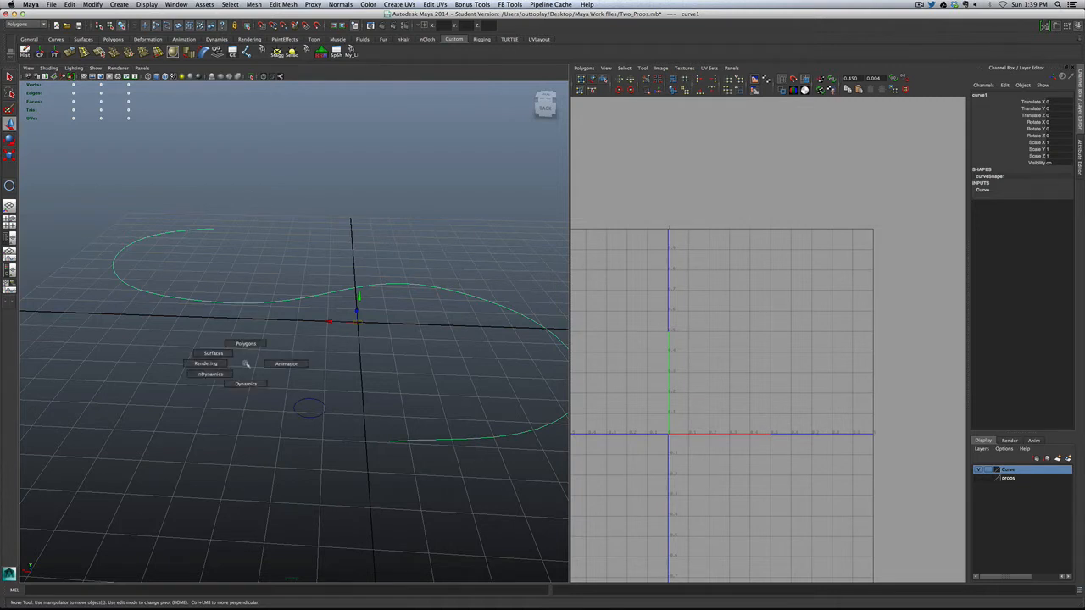
drag(246, 365, 227, 356)
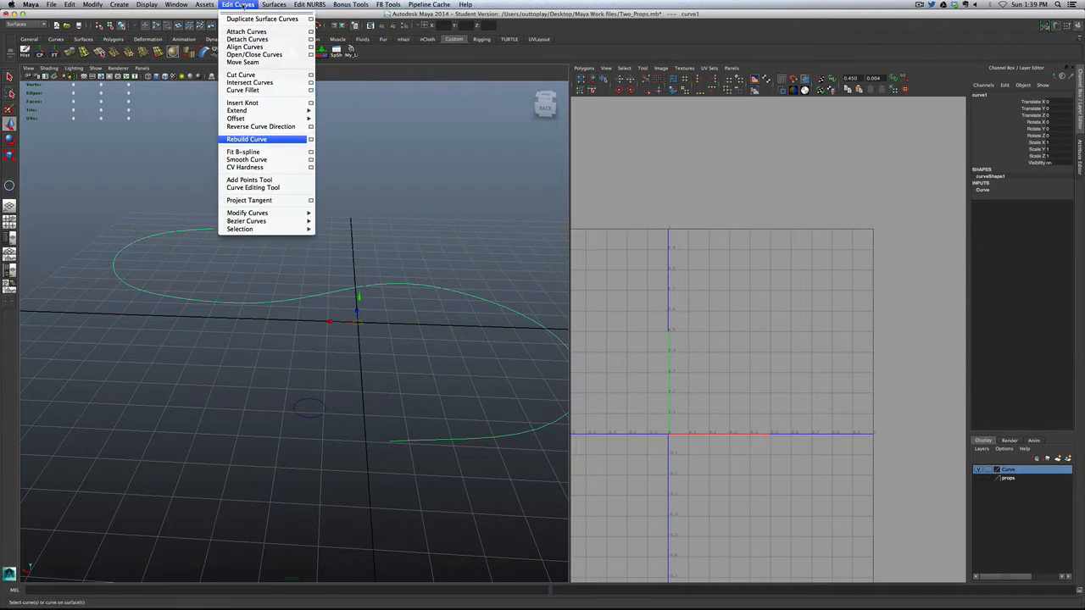
click(244, 12)
drag(266, 13, 109, 362)
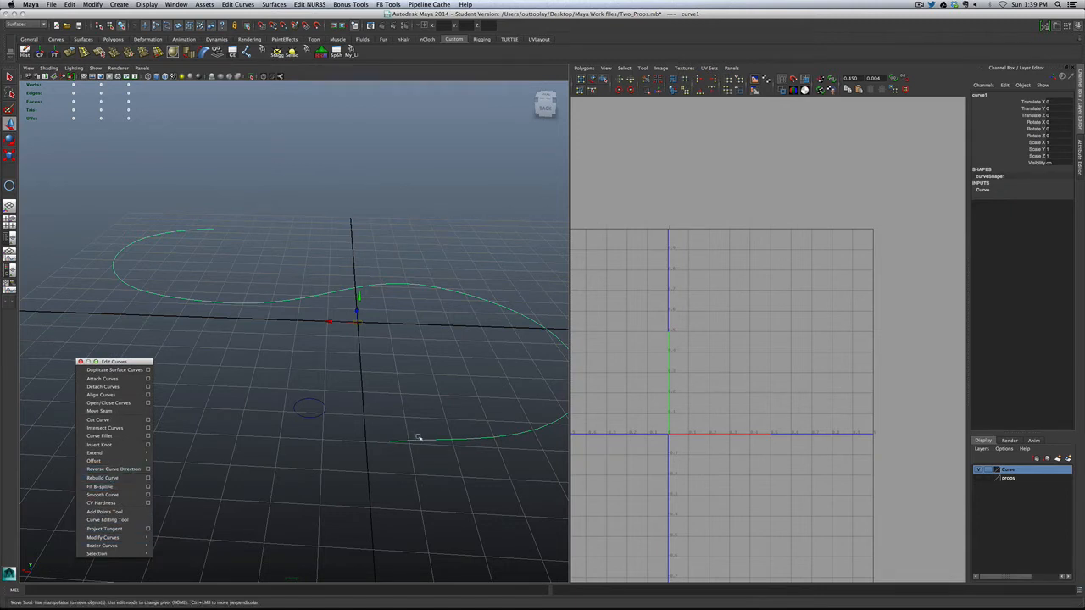
Step: Reverse the S-curve's direction, deselect it and display its control vertices again
click(115, 471)
click(212, 461)
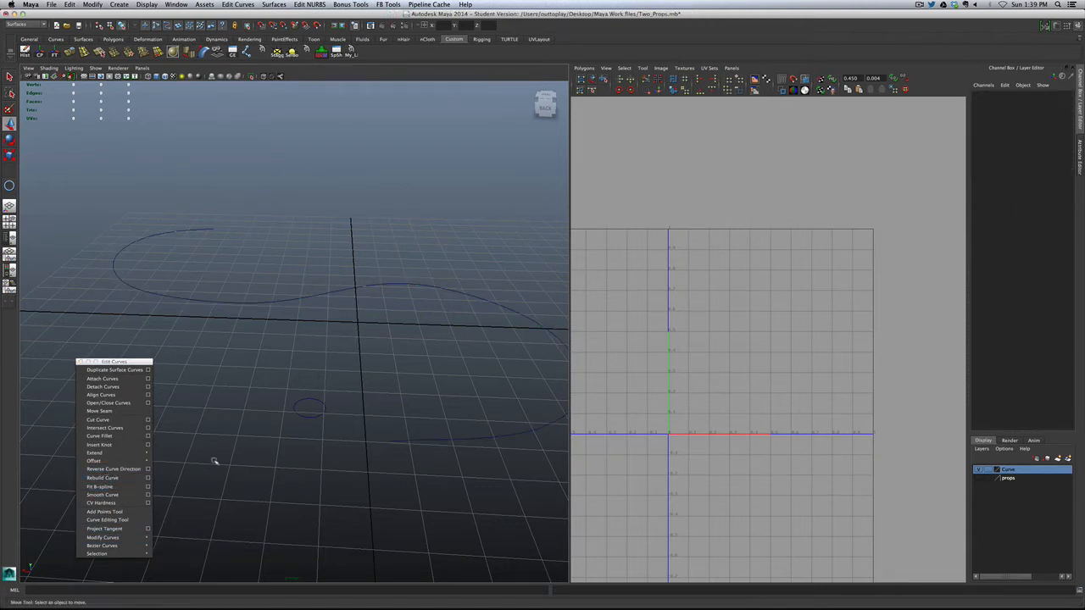
click(284, 301)
right_drag(281, 301, 248, 298)
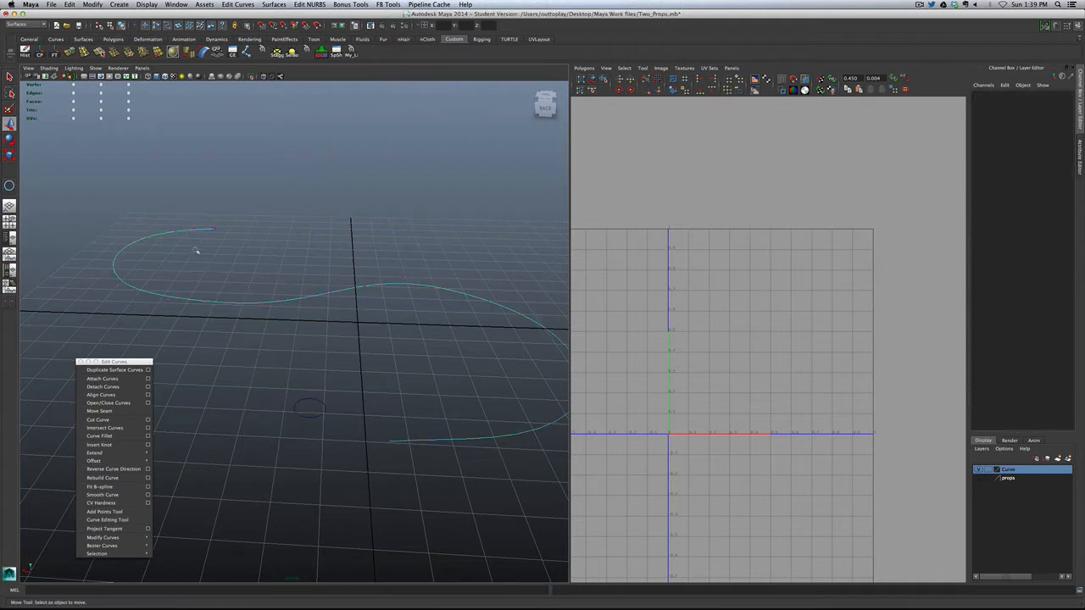
Step: Select the control vertices at the S-curve's far end to check its start, and return the curve to object mode
click(194, 229)
drag(189, 246, 225, 218)
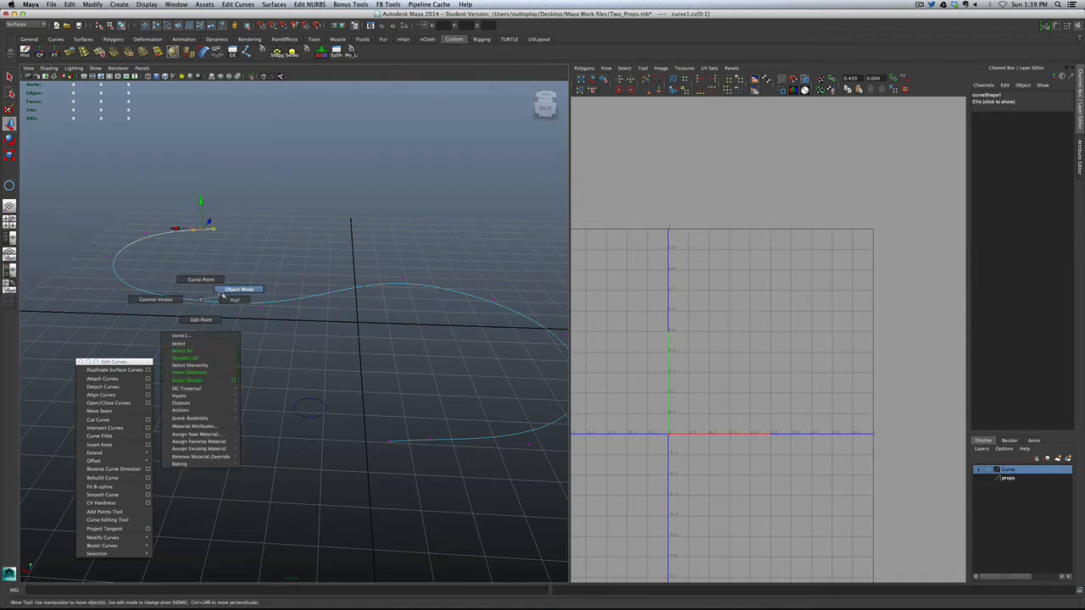
click(230, 283)
drag(268, 396, 307, 411)
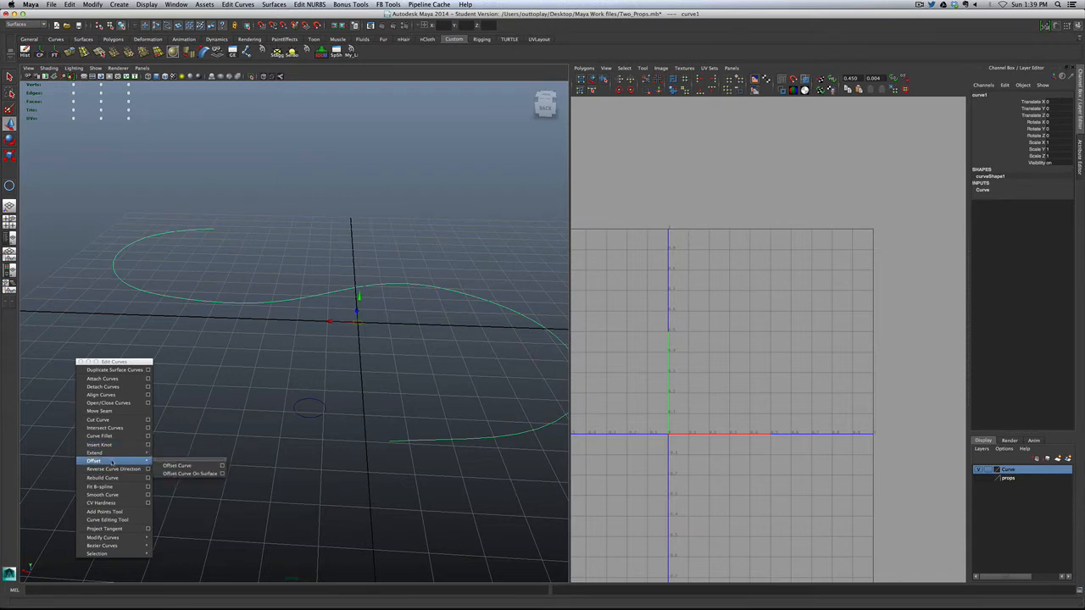
Step: Examine how the profile circle is oriented and positioned relative to the near end of the S-curve
click(309, 415)
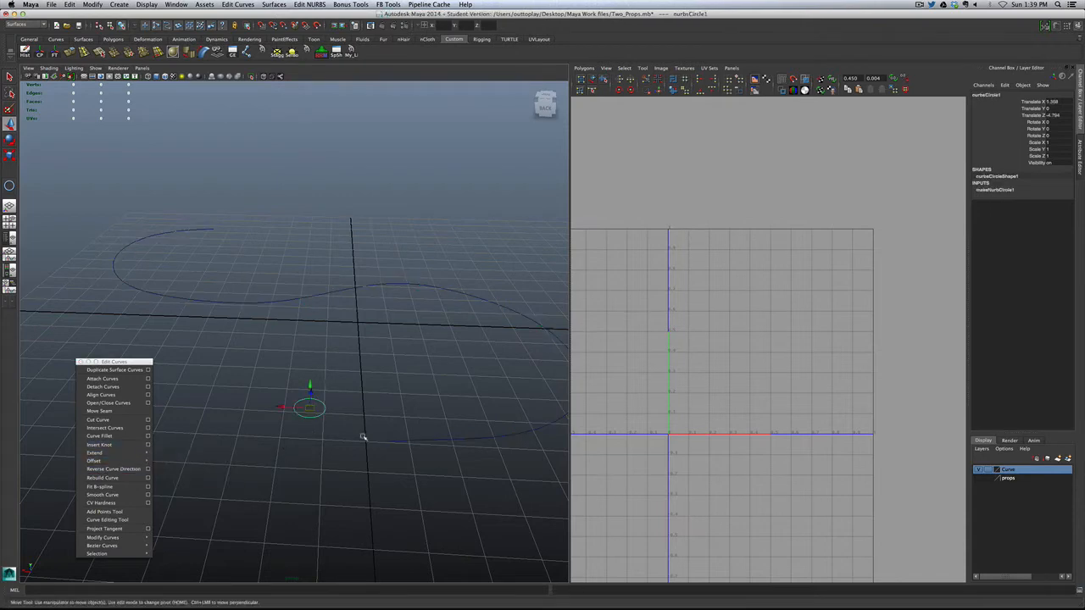
alt+drag(326, 463, 388, 463)
alt+right_drag(388, 464, 433, 465)
alt+middle_drag(433, 465, 368, 477)
alt+drag(368, 476, 351, 474)
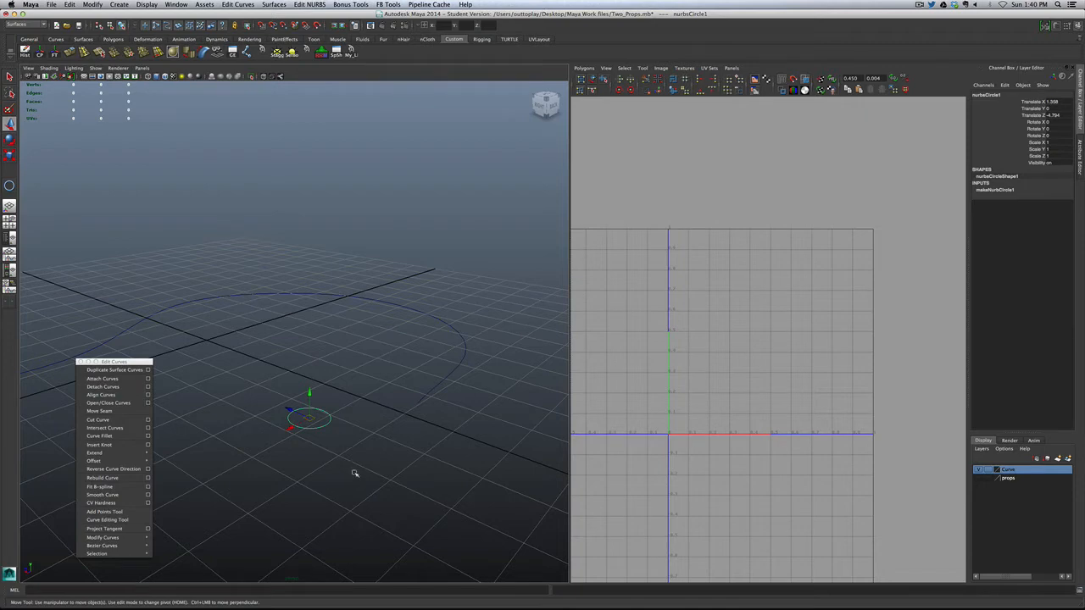
mouse_move(356, 472)
alt+mouse_down()
mouse_move(401, 485)
mouse_move(335, 475)
alt+mouse_up()
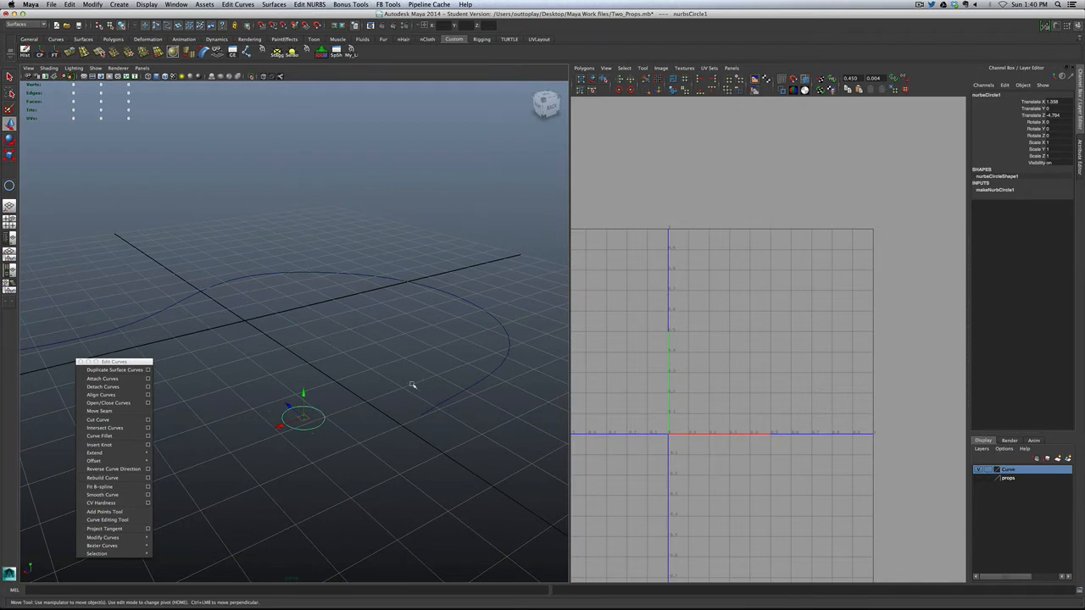
click(305, 460)
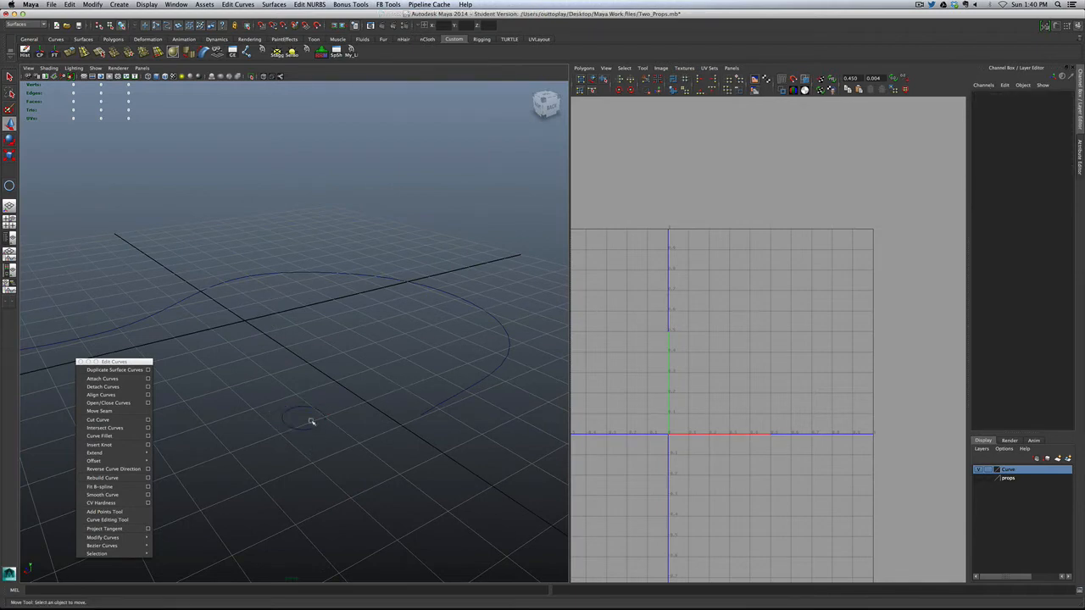
drag(310, 421, 325, 440)
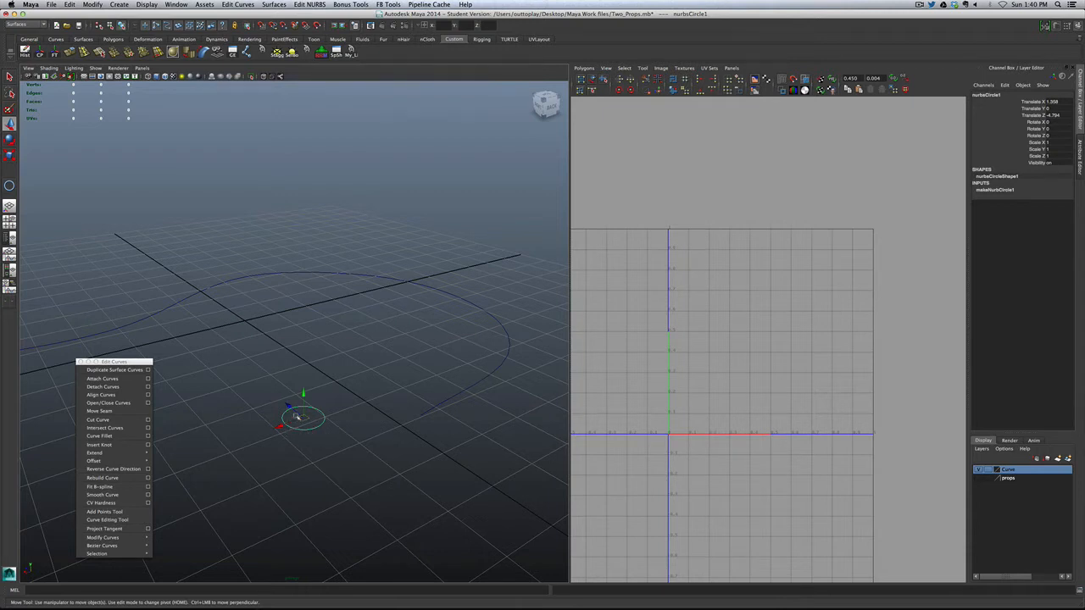
click(315, 441)
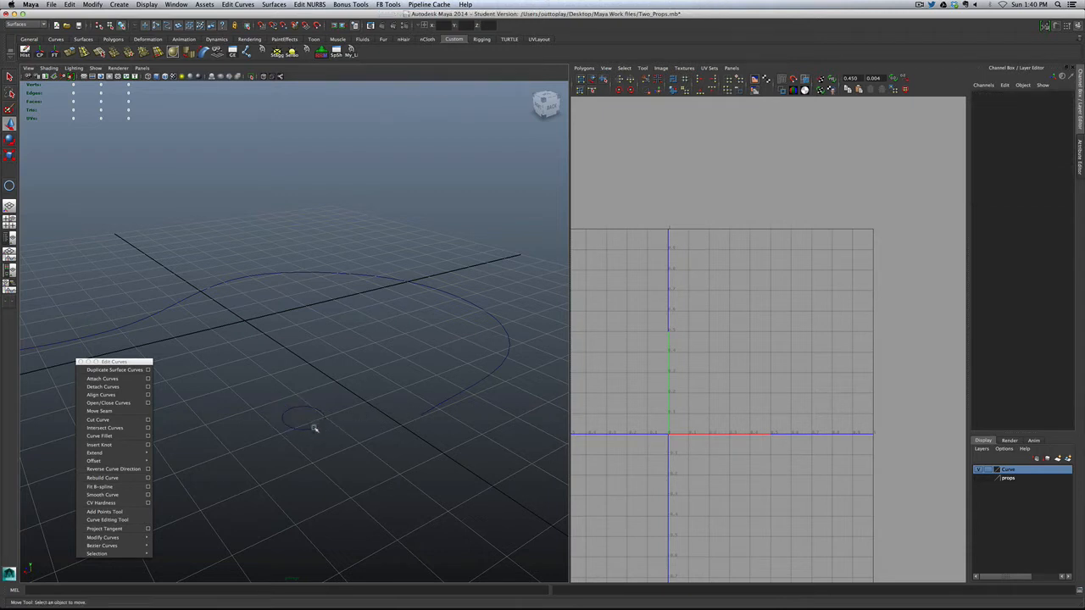
Step: Rotate the profile circle 90 degrees about Z so that it stands upright
click(314, 429)
key(e)
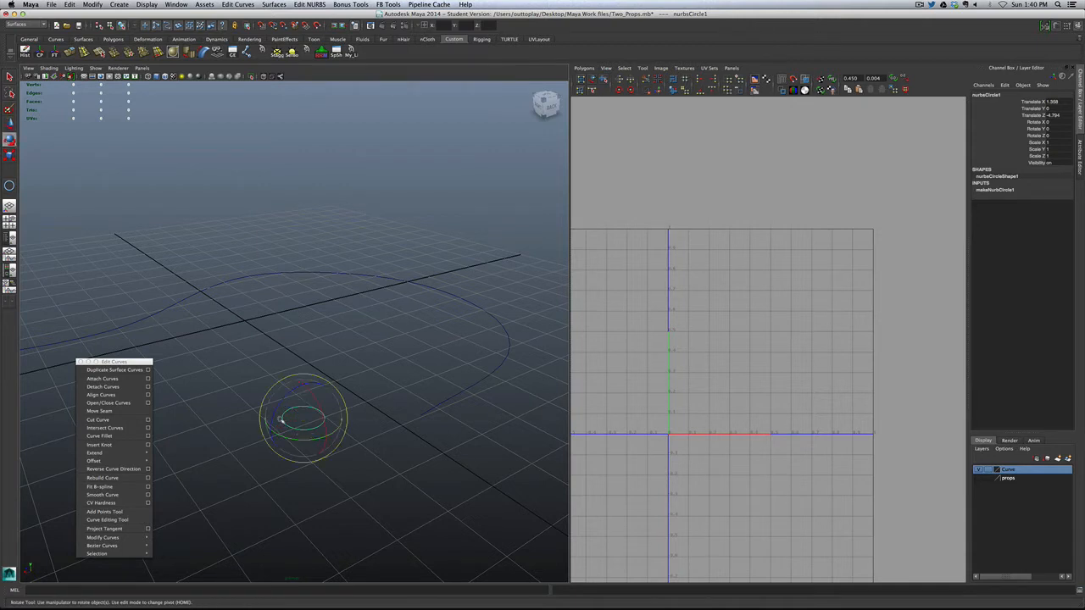
drag(276, 415, 302, 373)
click(256, 402)
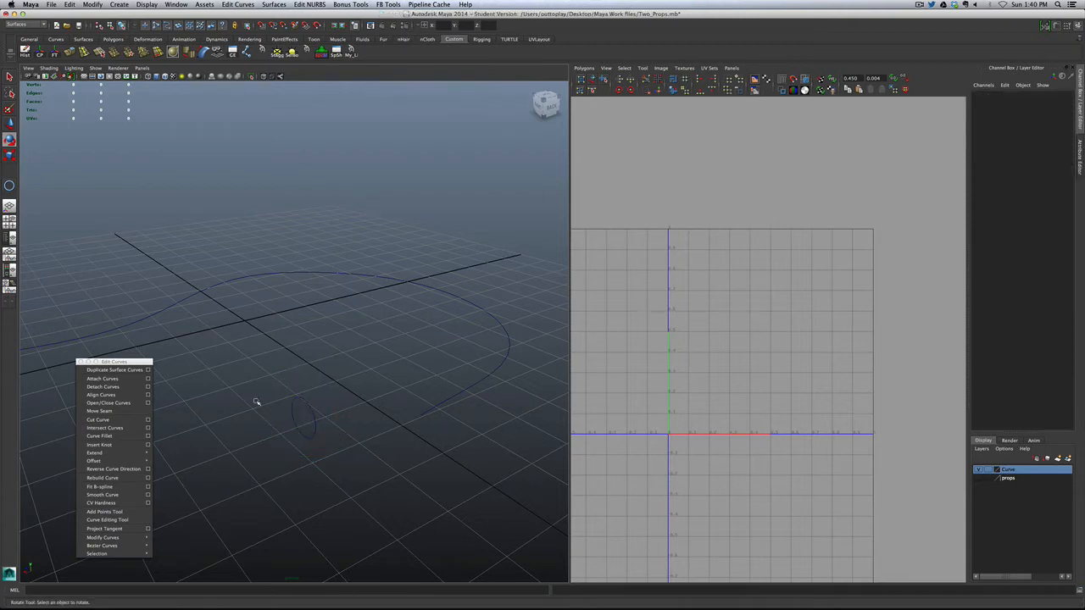
Step: Snap the upright circle onto the near end point of the S-curve, at Translate X -0.547 and Z -5.951
click(312, 436)
alt+drag(357, 449, 410, 489)
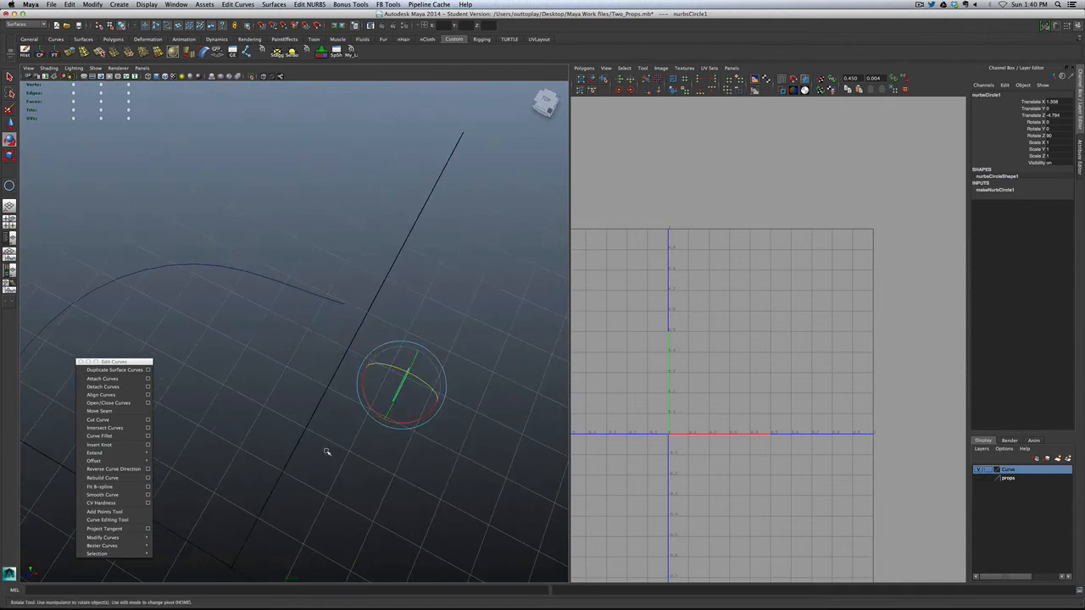
key(w)
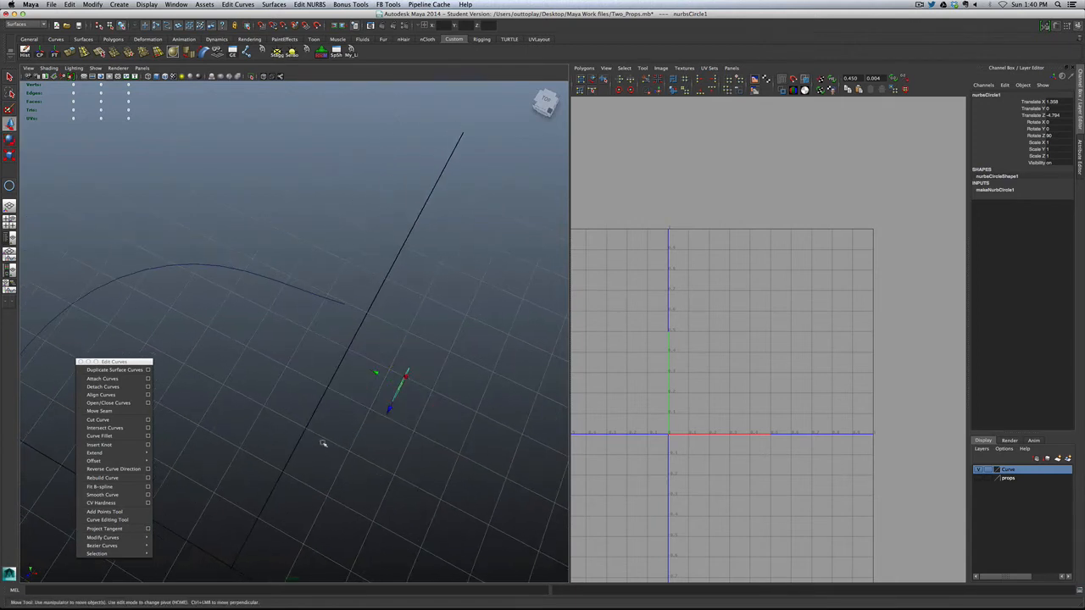
alt+drag(301, 446, 417, 348)
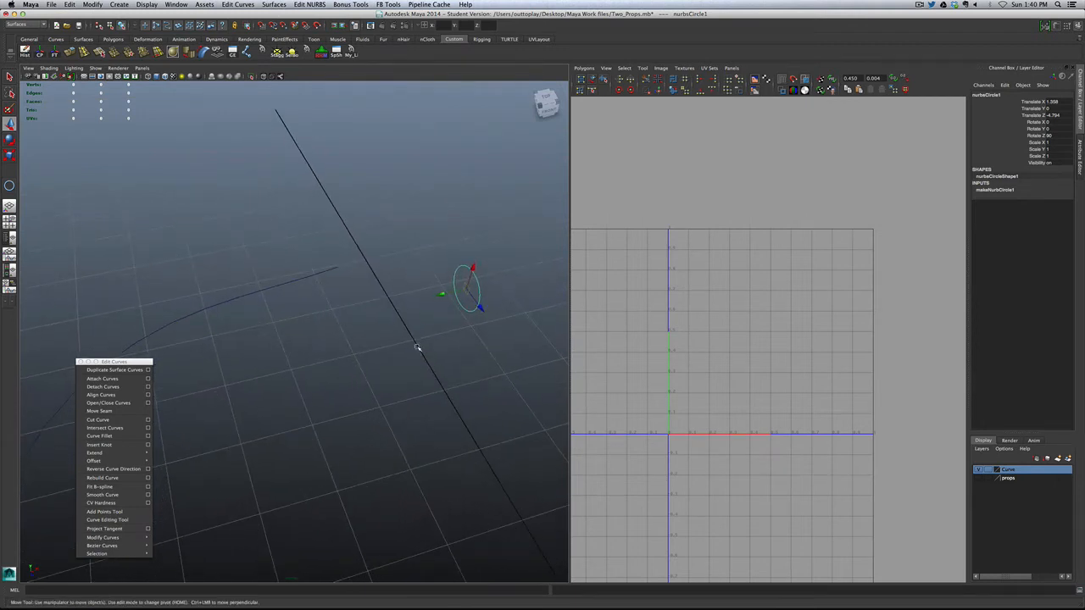
drag(466, 289, 400, 356)
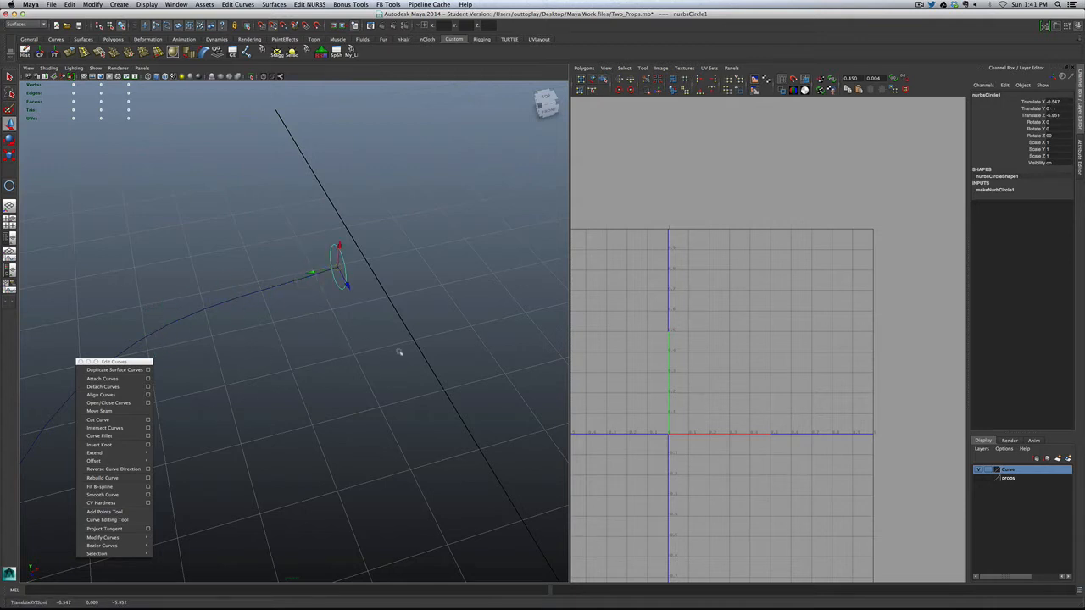
drag(345, 282, 397, 327)
alt+drag(358, 373, 359, 421)
alt+drag(374, 339, 349, 395)
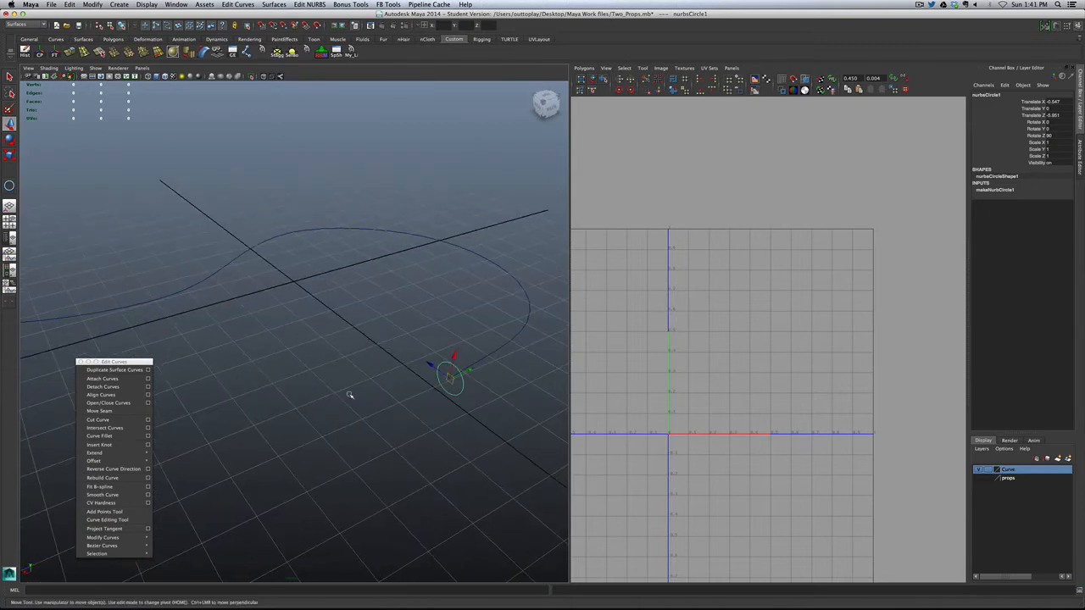
Step: Freeze the circle's transformations and close the floating Edit Curves list
click(55, 52)
alt+drag(381, 416, 344, 406)
scroll(350, 407, down, 5)
scroll(344, 406, up, 3)
alt+middle_drag(337, 407, 404, 415)
scroll(367, 415, down, 1)
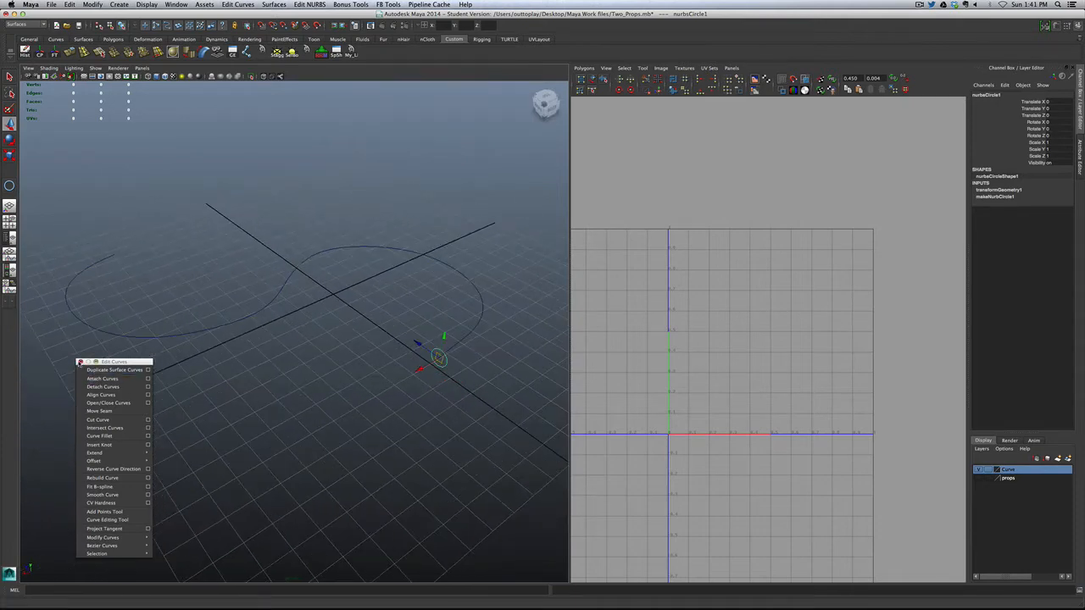
click(80, 362)
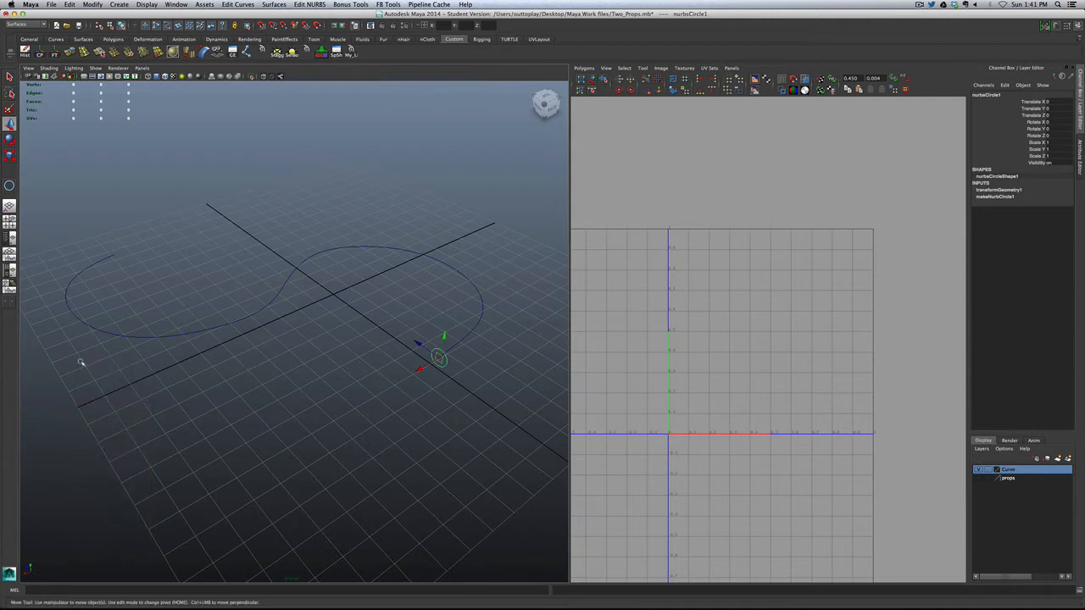
Step: Select the S-curve, detach the Edit Curves commands as a floating list again and show the curve's shape attributes
click(261, 317)
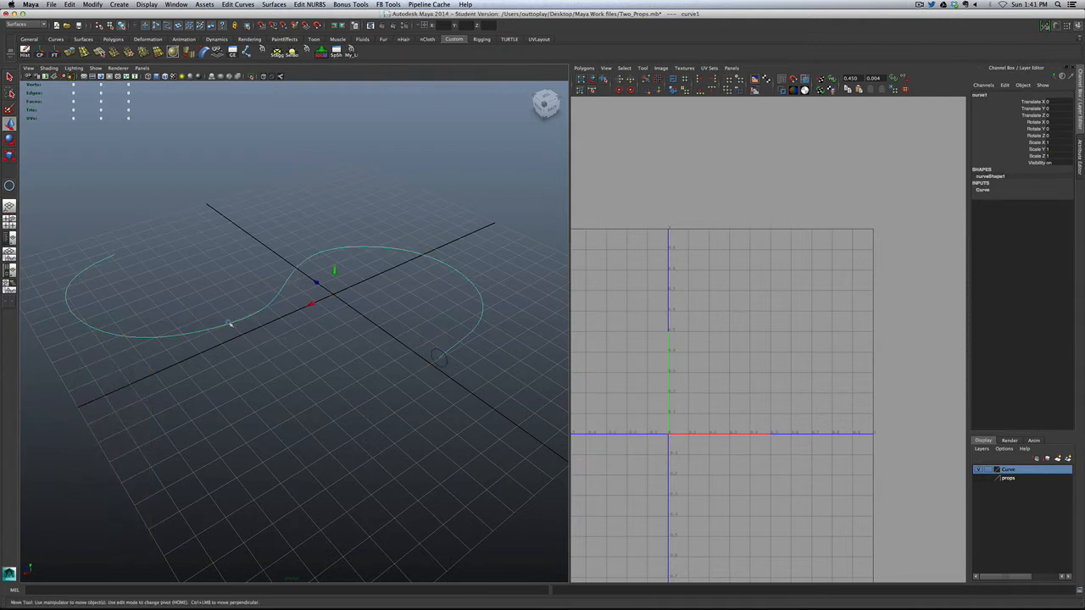
click(238, 5)
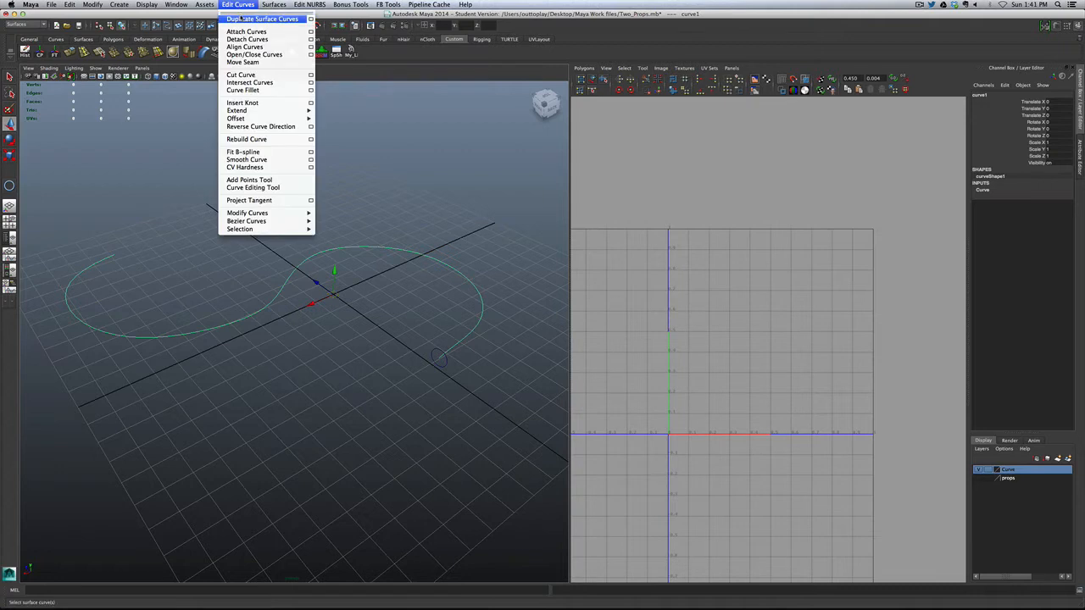
click(246, 13)
drag(271, 12, 142, 410)
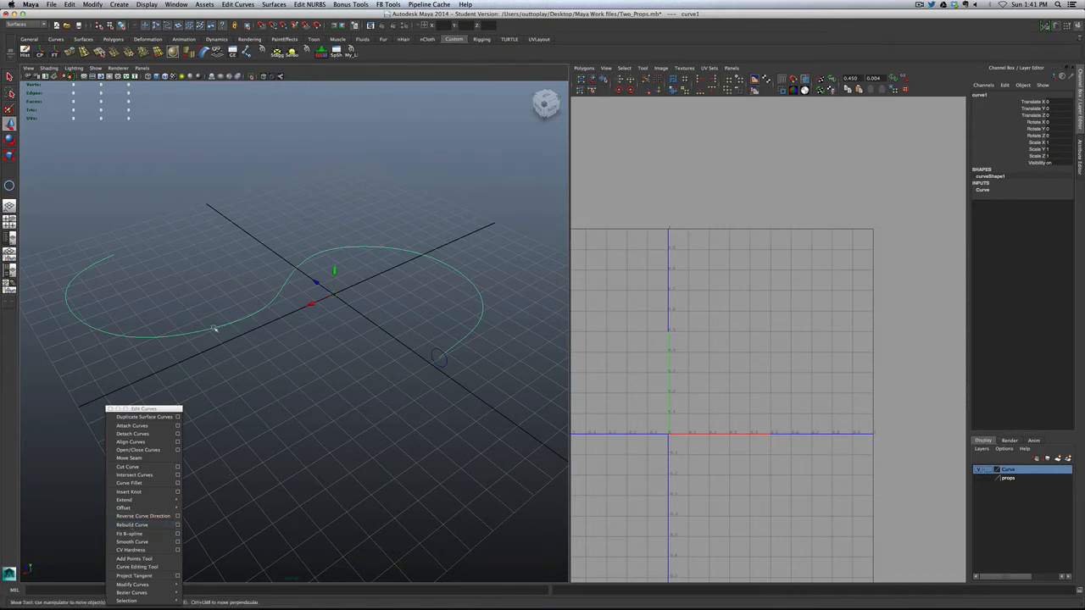
key(ctrl+a)
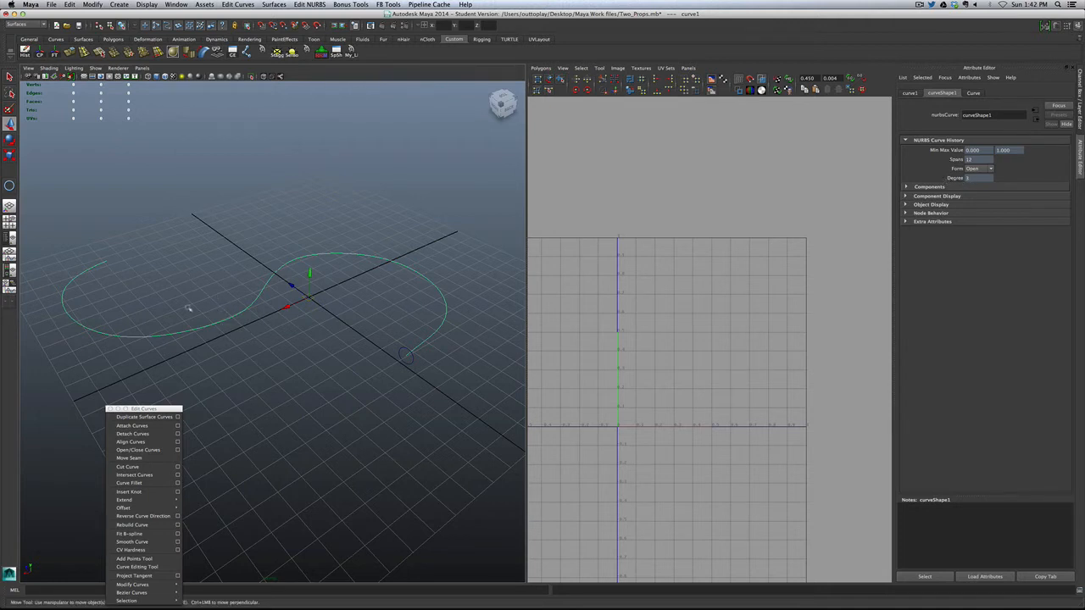
drag(152, 411, 117, 359)
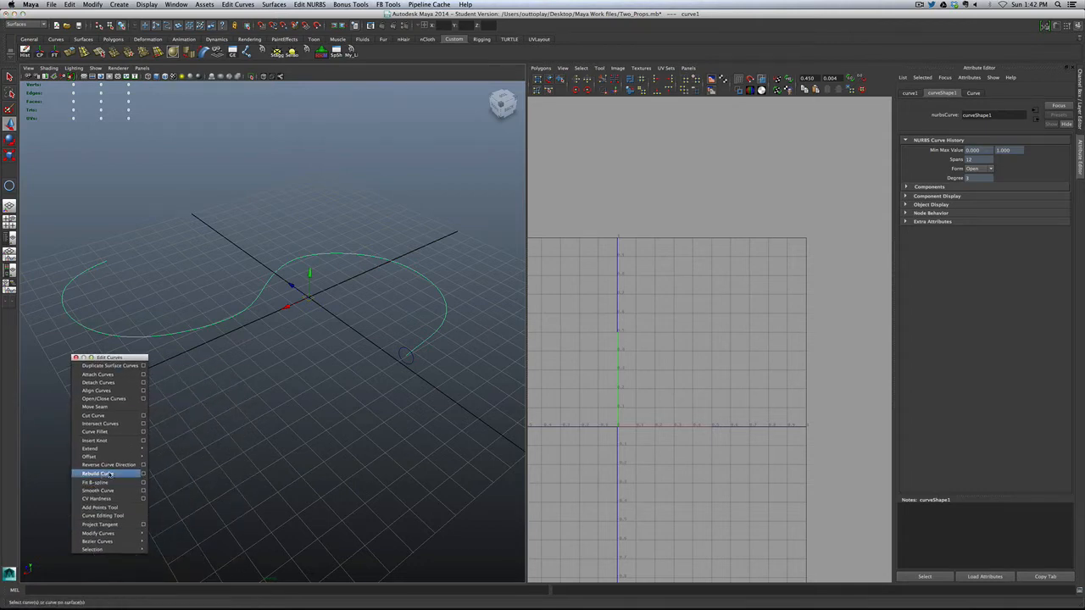
Step: Rebuild the S-curve as 1 Linear with 12 spans, and rebuild it again as 3 Cubic with 16 spans
click(144, 474)
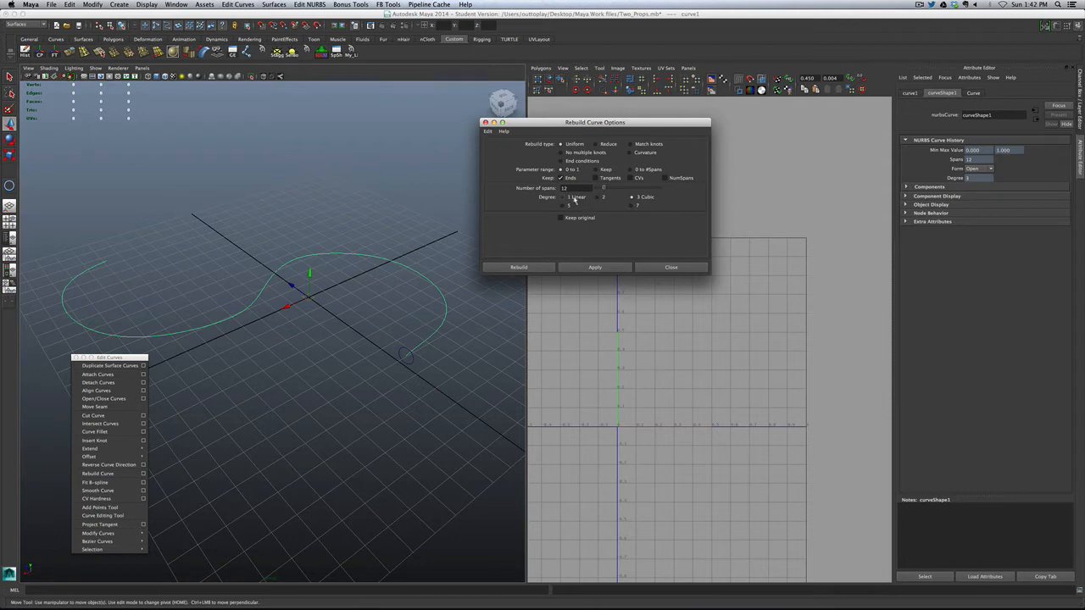
click(571, 269)
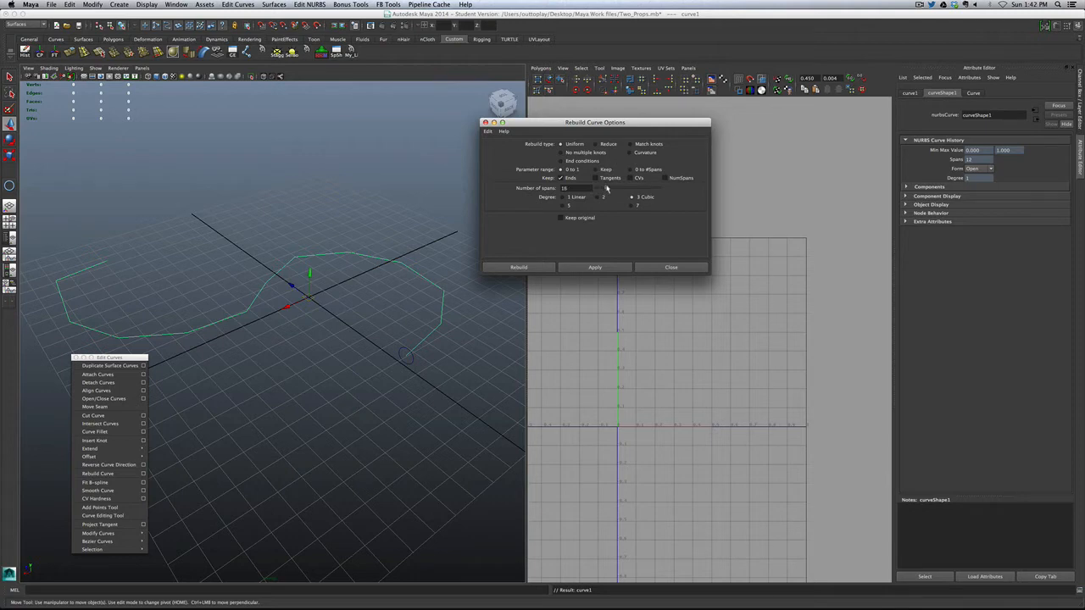
click(581, 269)
Step: Inspect the rebuilt curve's control vertices, return to object mode, and close the Rebuild Curve options and Edit Curves list
right_drag(222, 320, 189, 321)
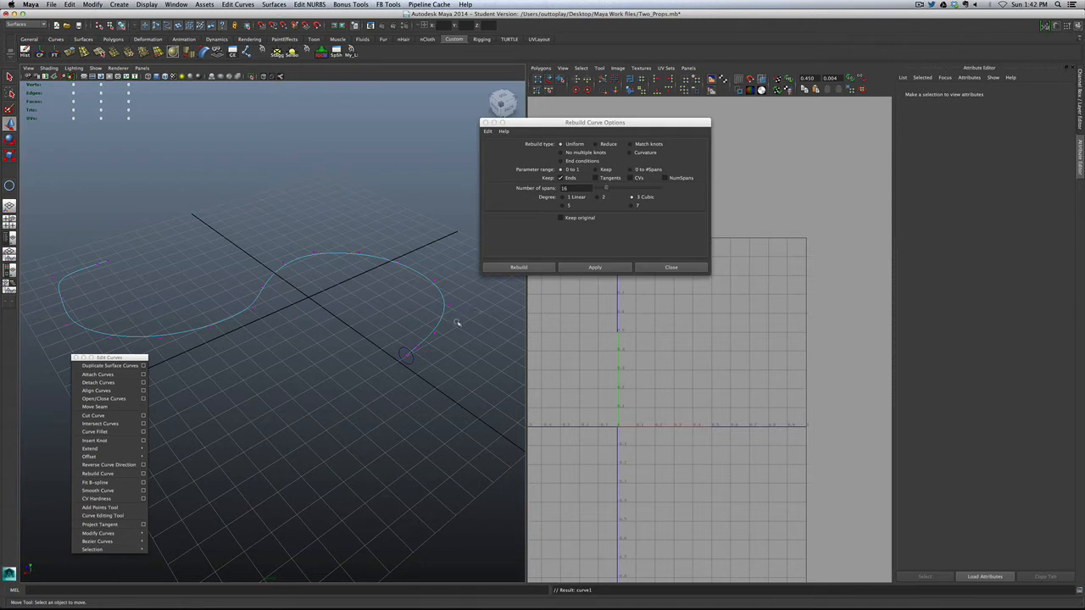
right_drag(383, 261, 407, 250)
click(407, 251)
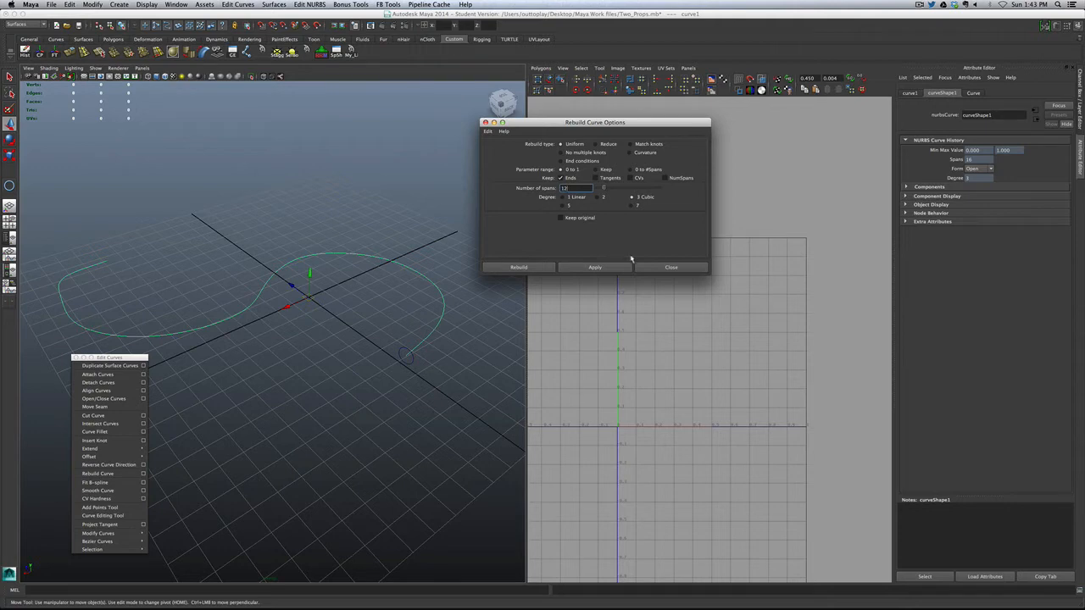
click(660, 267)
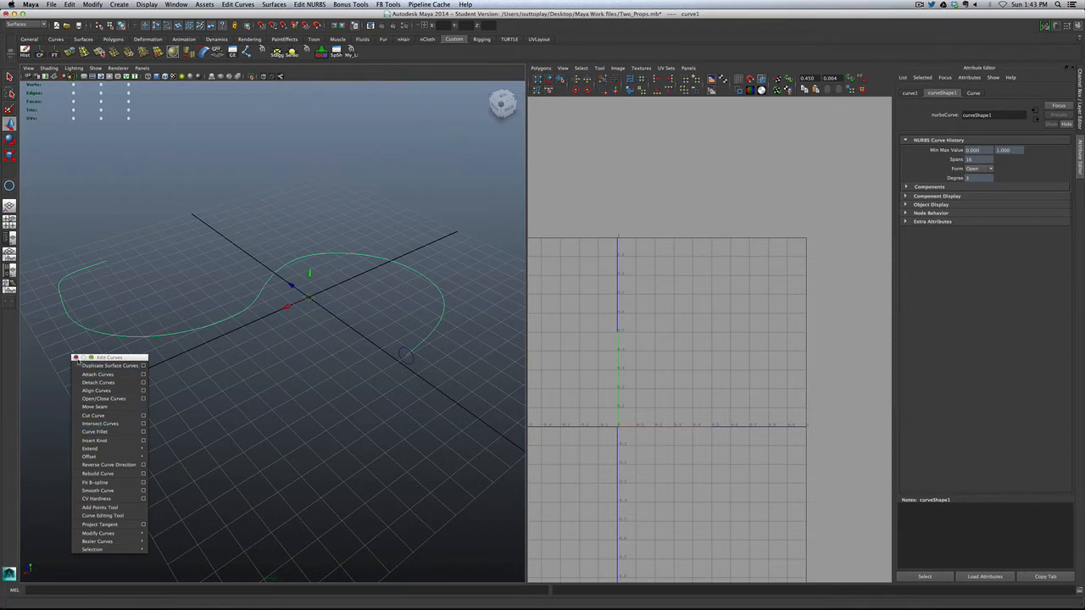
click(76, 358)
Step: Select the circle followed by the S-curve, and detach the Surfaces commands as a floating list in the viewport's upper corner
click(387, 344)
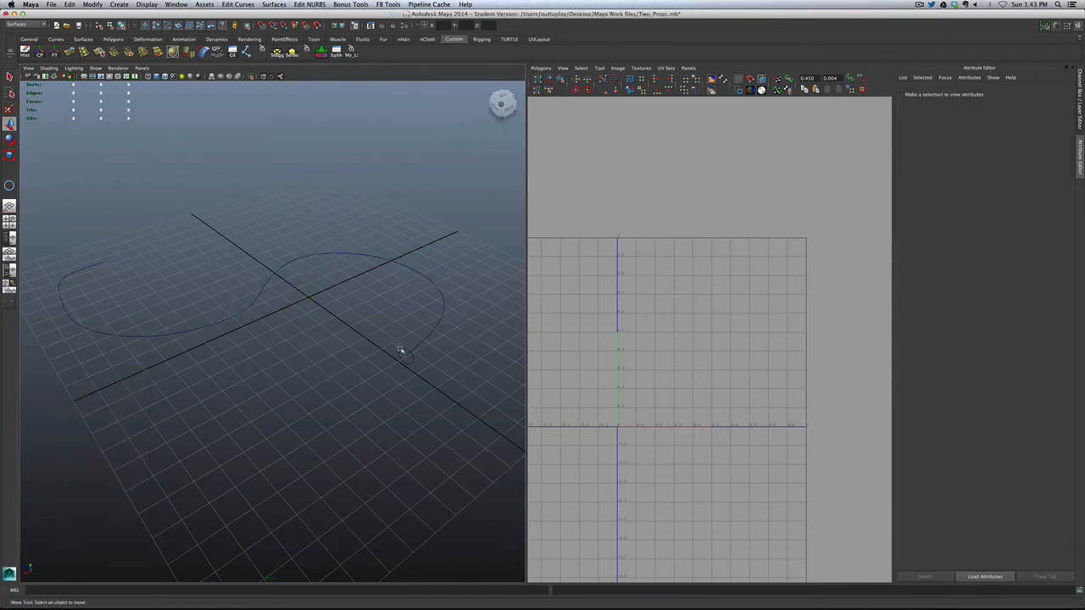
click(438, 310)
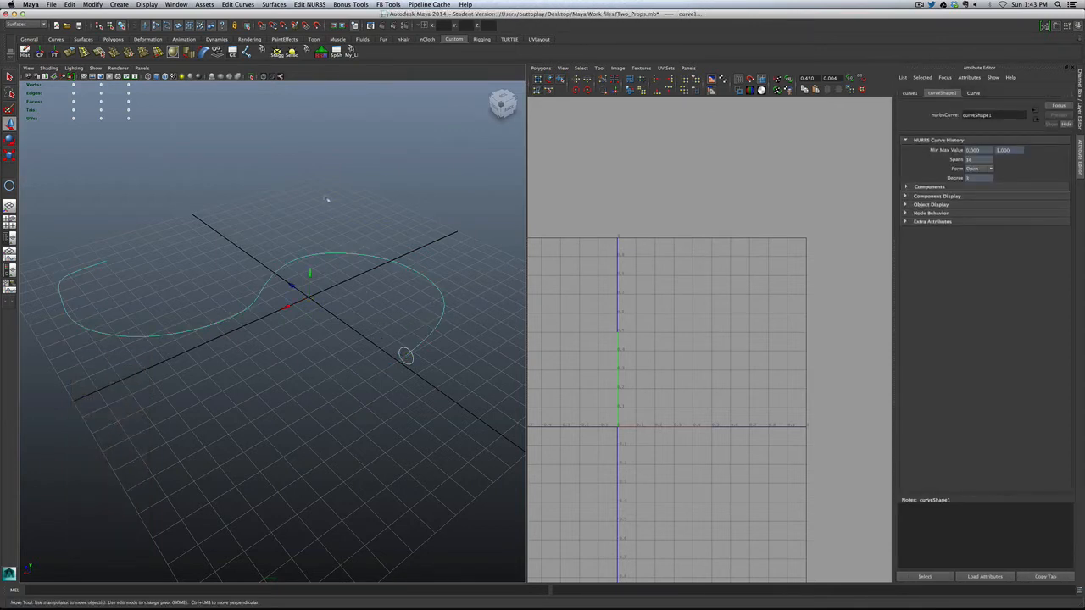
click(267, 5)
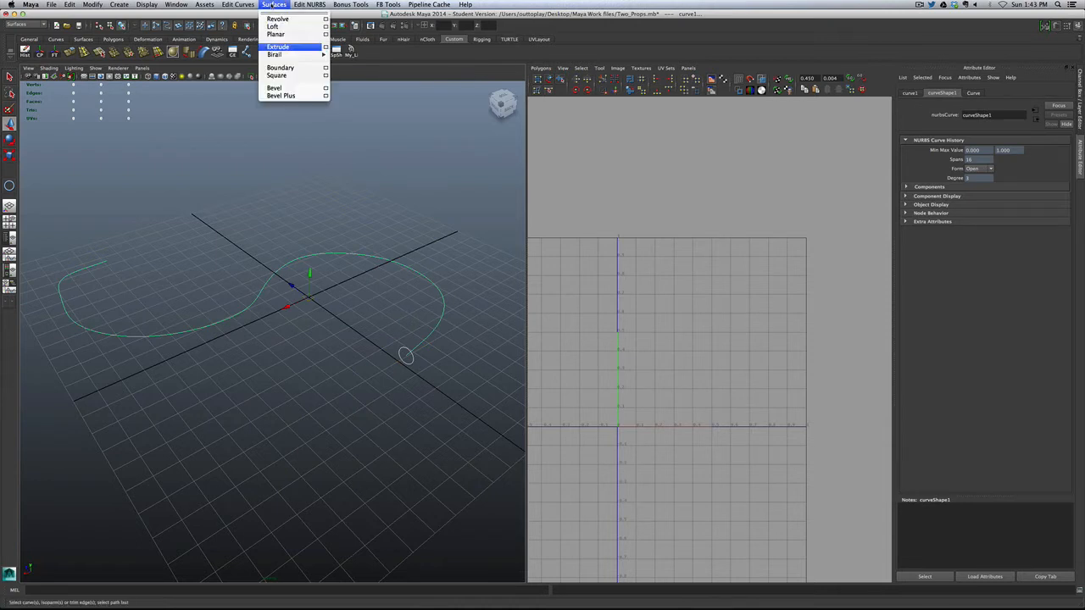
click(296, 14)
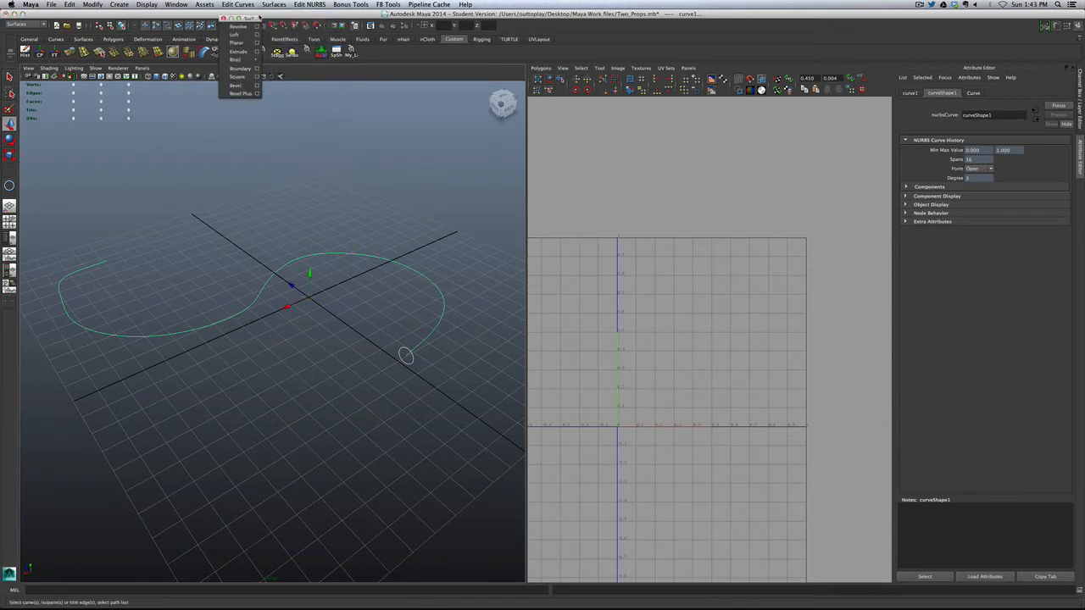
drag(253, 19, 72, 92)
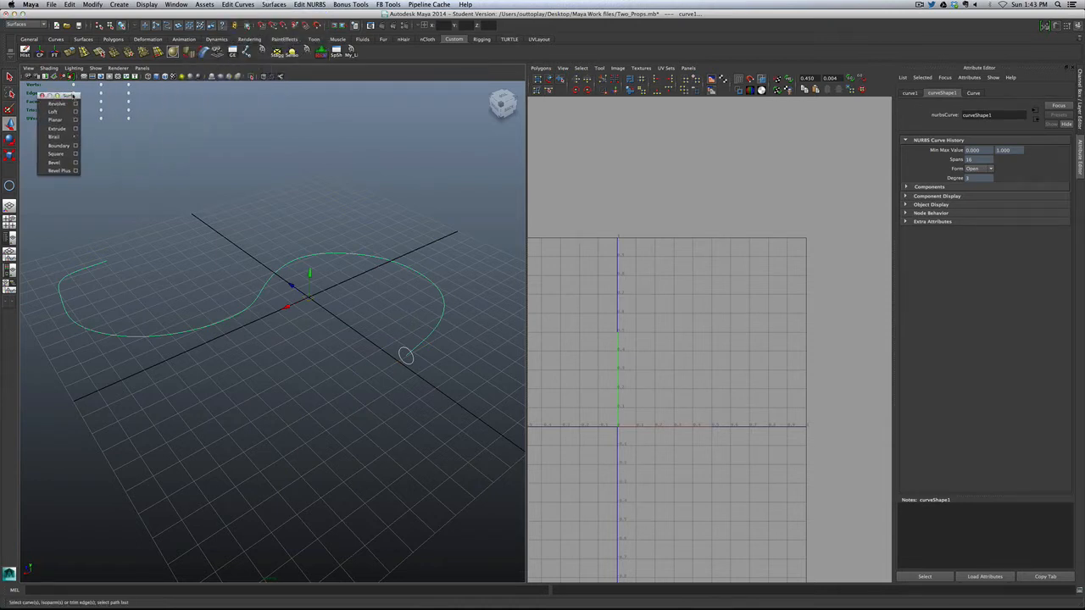
Step: Open the Extrude options, reset them to their defaults and move the dialog clear of the curves
click(75, 124)
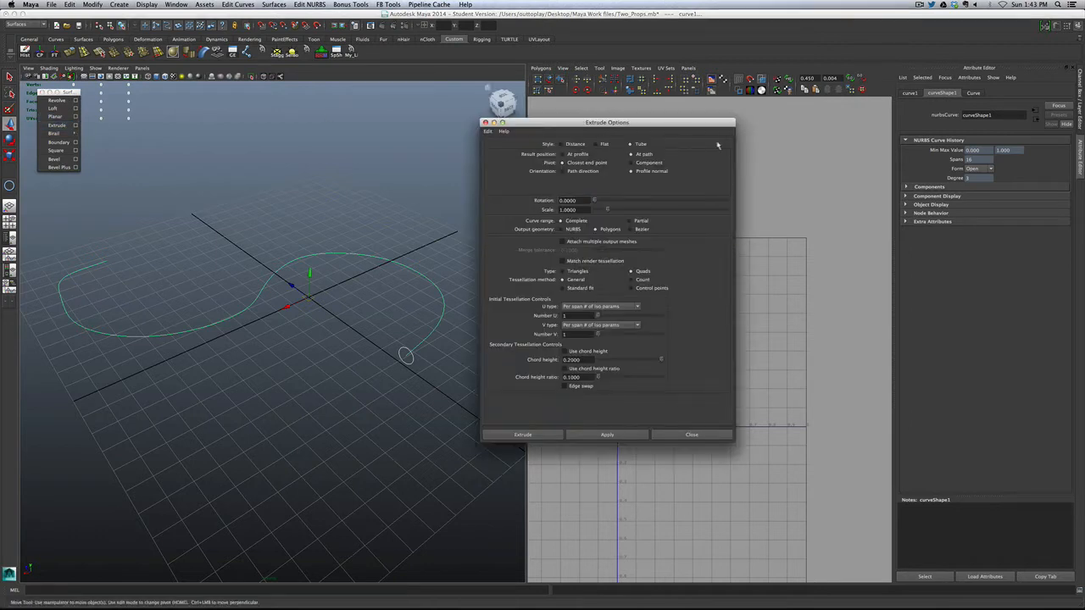
click(489, 131)
click(495, 151)
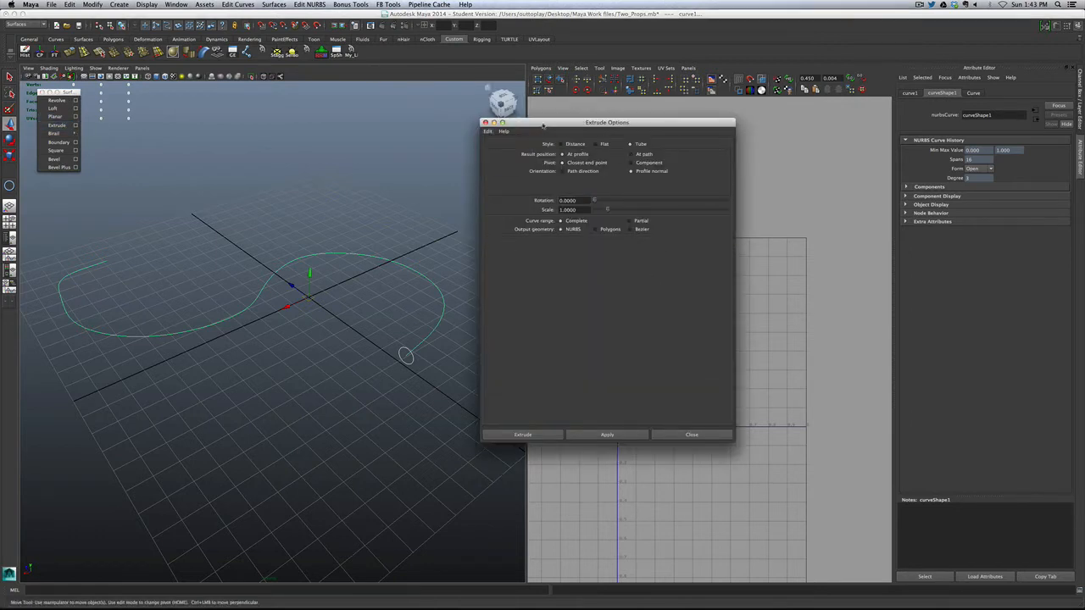
drag(543, 125, 616, 189)
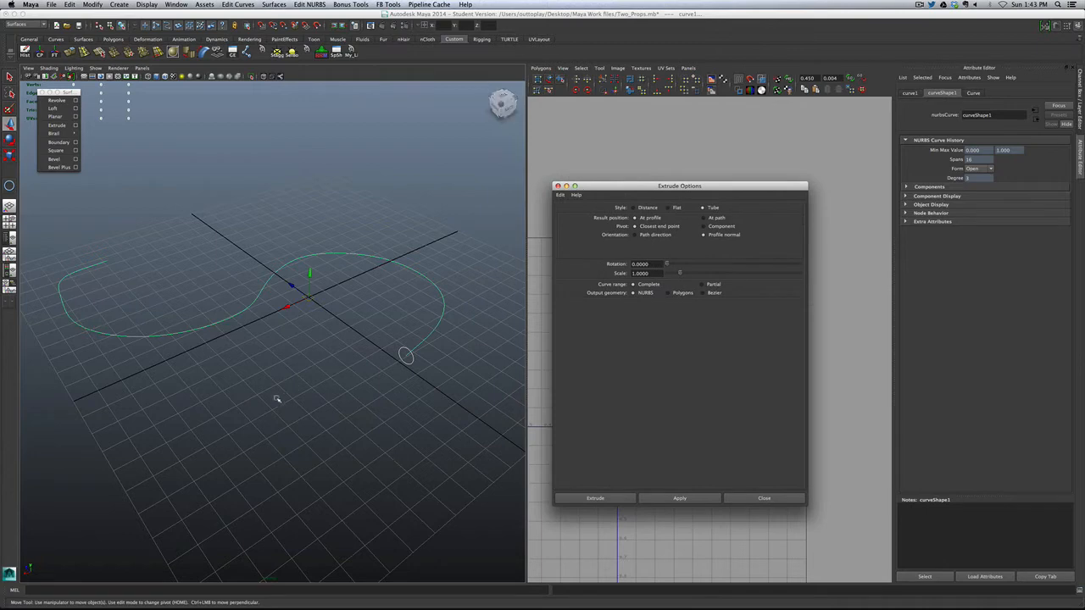
Step: Extrude the circle along the S-curve as a NURBS tube with the default At profile position, and delete the resulting surface
alt+drag(314, 374, 312, 421)
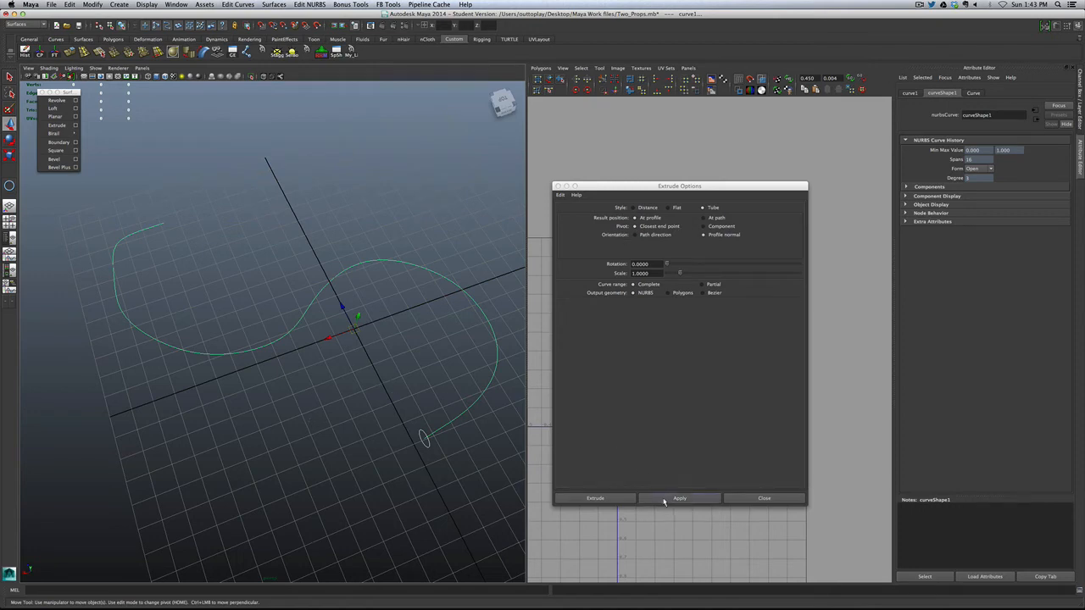
click(667, 500)
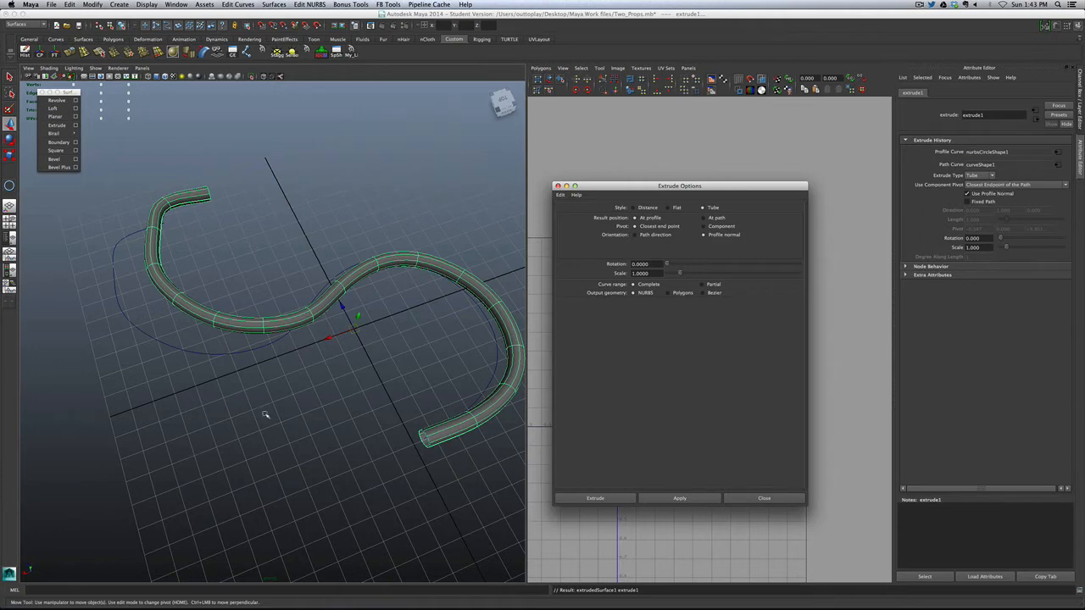
mouse_move(267, 412)
alt+mouse_down()
mouse_move(280, 393)
mouse_move(291, 402)
mouse_move(284, 421)
alt+mouse_up()
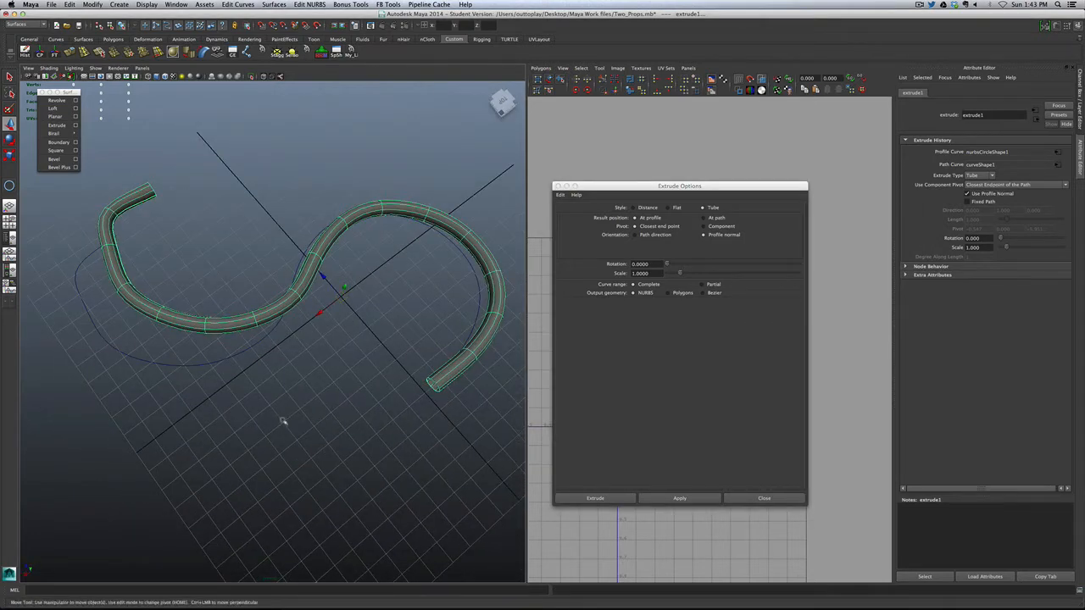
click(153, 217)
click(158, 209)
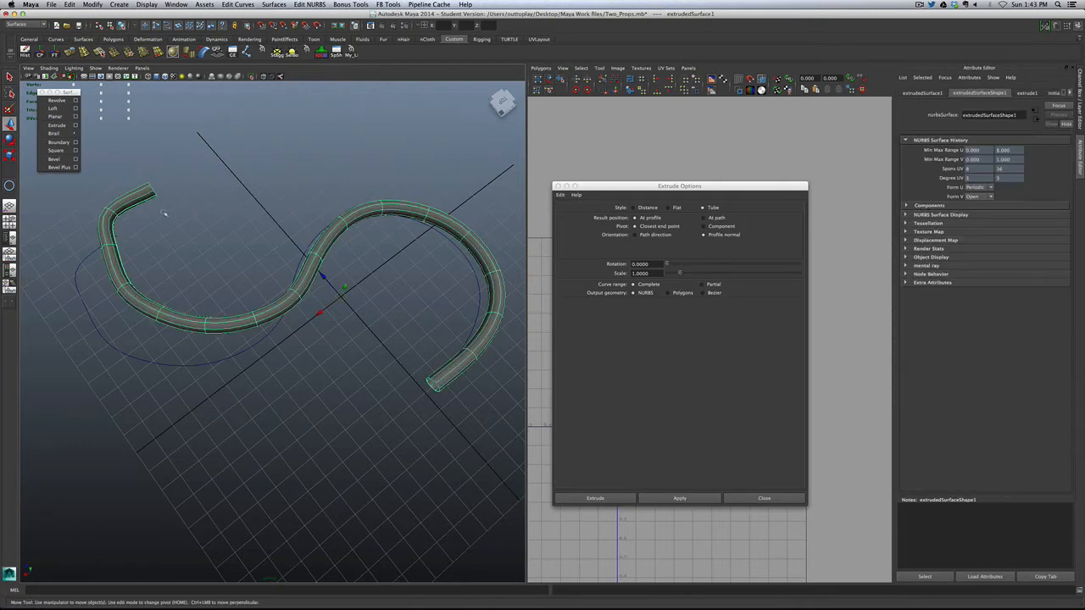
key(Delete)
Step: Select the circle followed by the S-curve, and extrude a NURBS tube with the result position set to At path
click(424, 379)
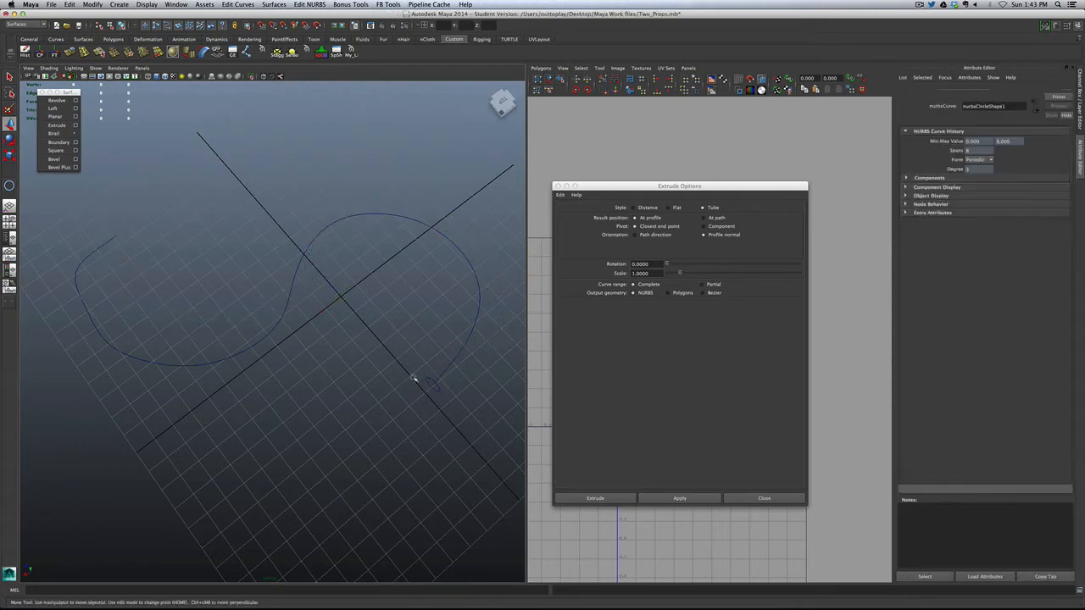
shift+click(466, 328)
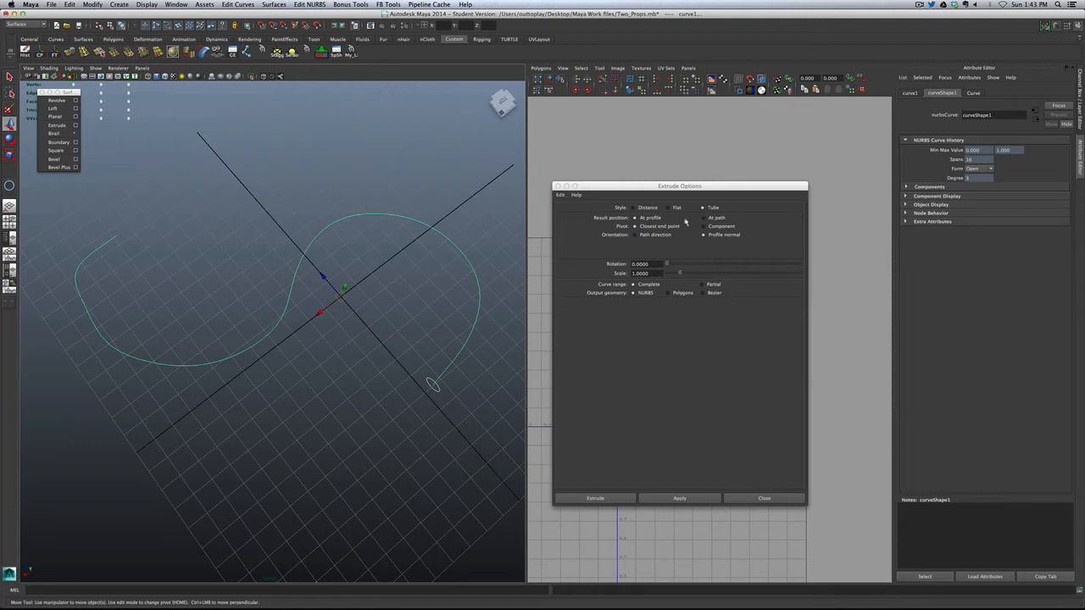
click(702, 219)
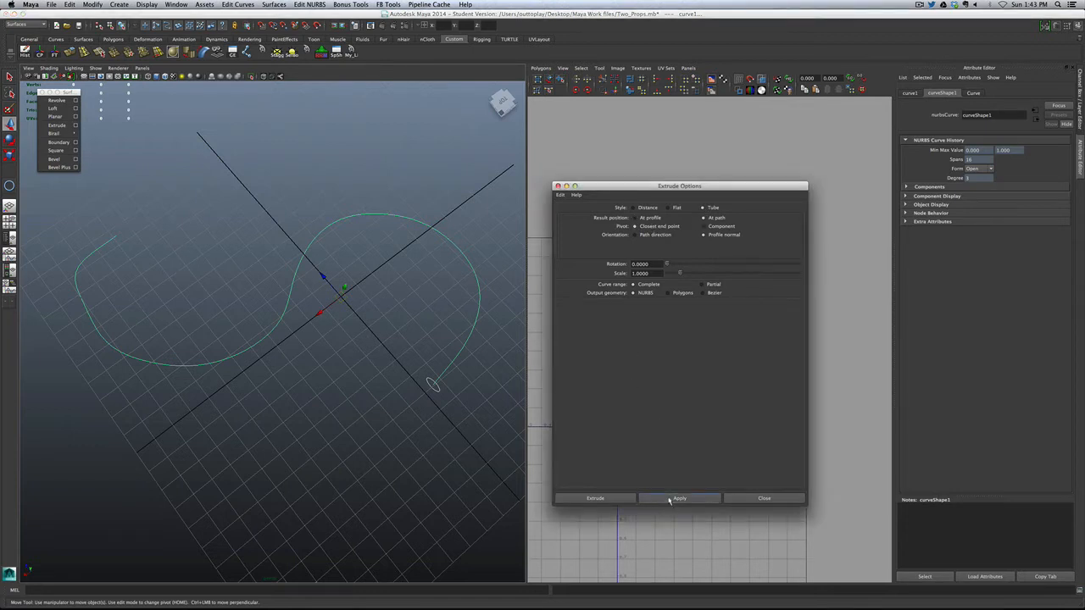
click(669, 499)
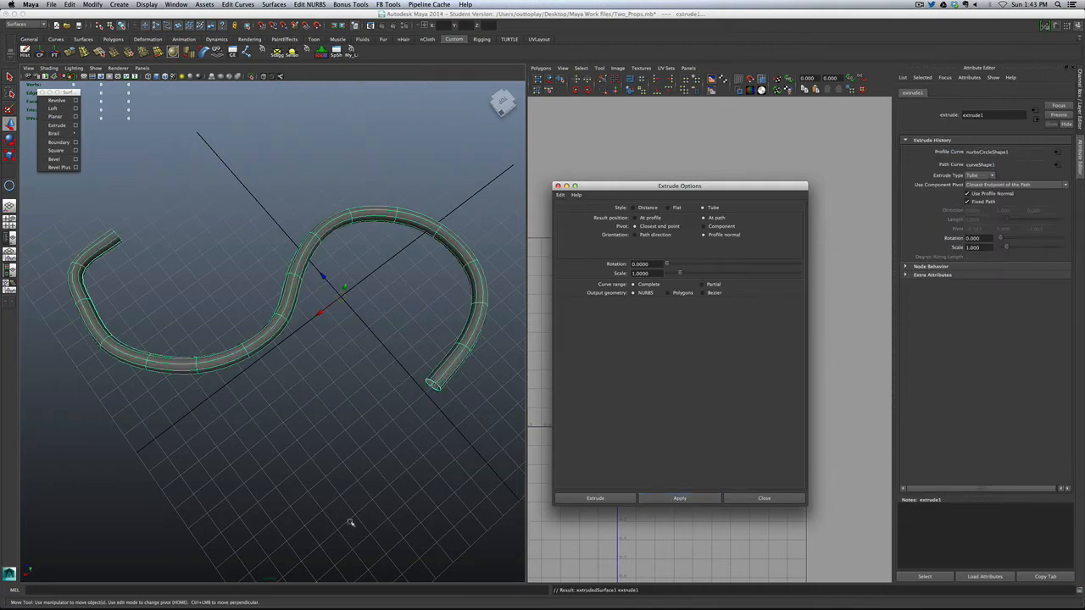
alt+drag(285, 404, 260, 394)
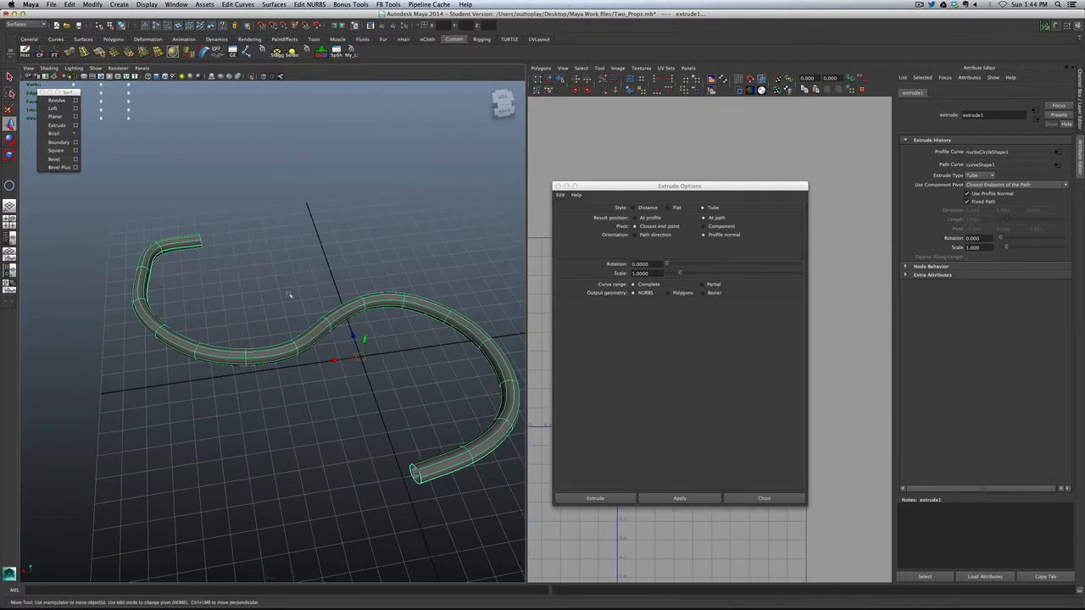
Step: Delete the extruded NURBS tube, keeping the circle and the S-curve
click(419, 327)
click(424, 303)
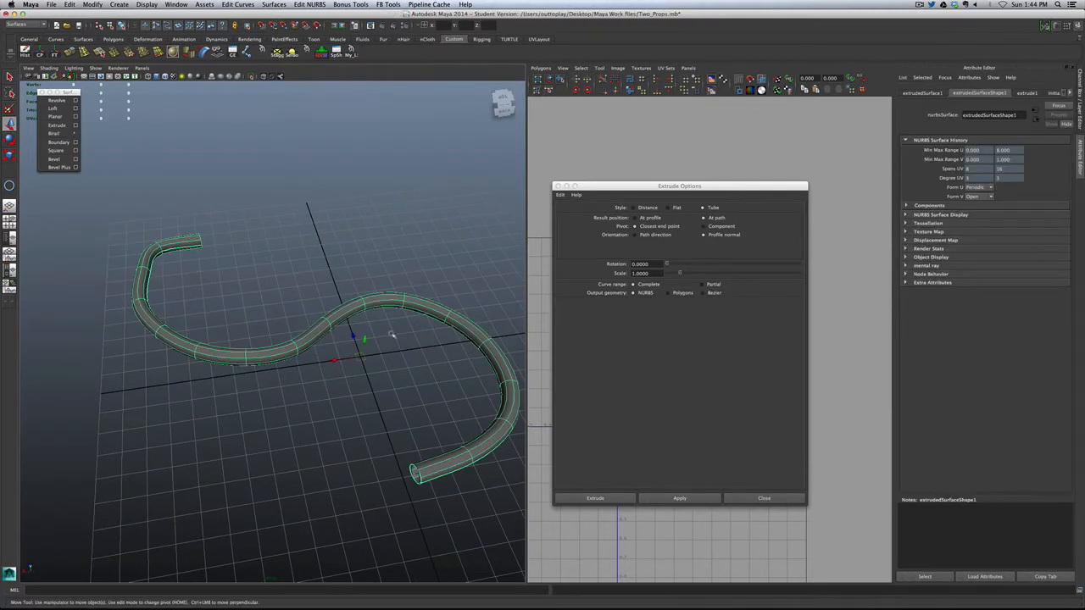
key(Delete)
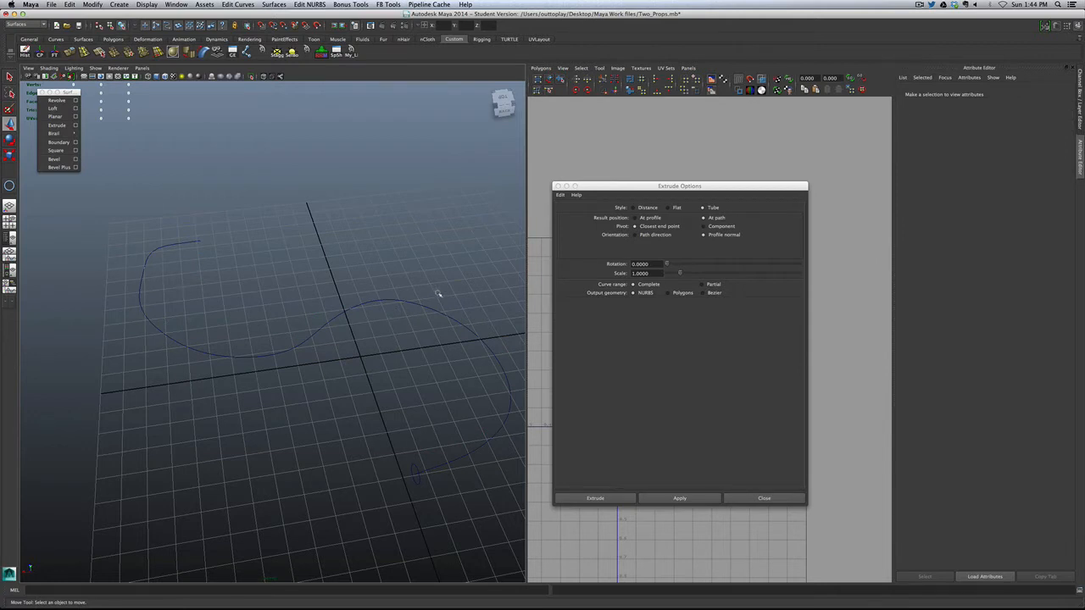
Step: Set the extrusion's output geometry to Polygons with the General tessellation method
click(668, 292)
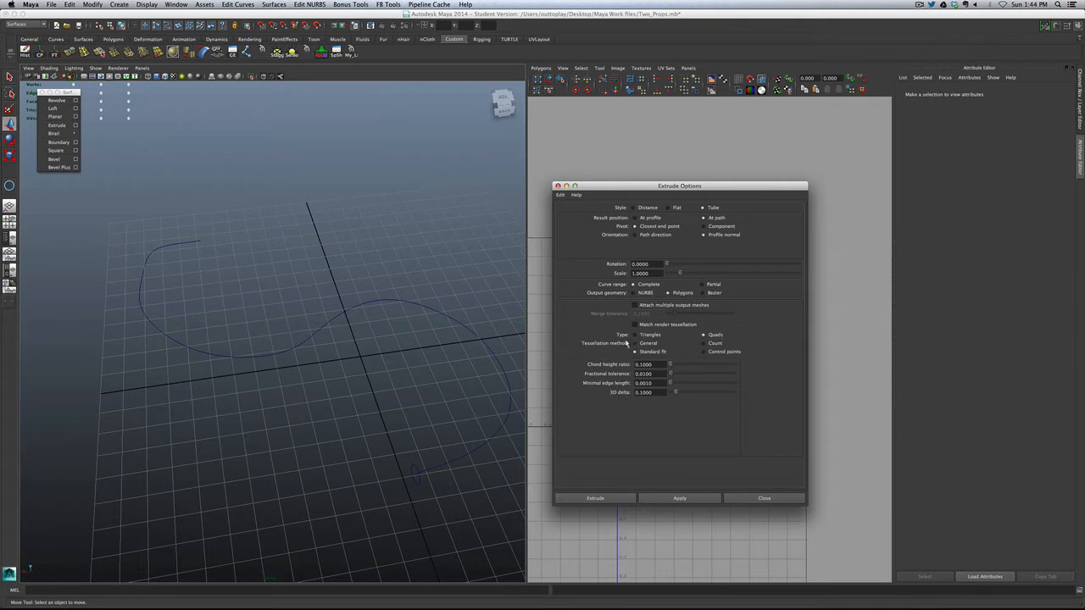
click(708, 344)
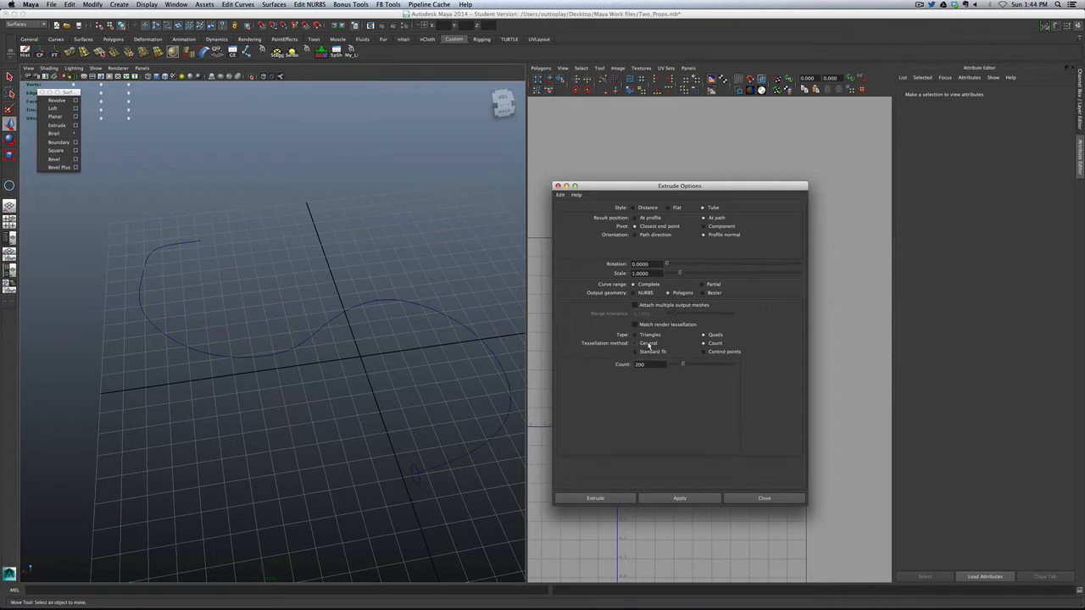
click(643, 344)
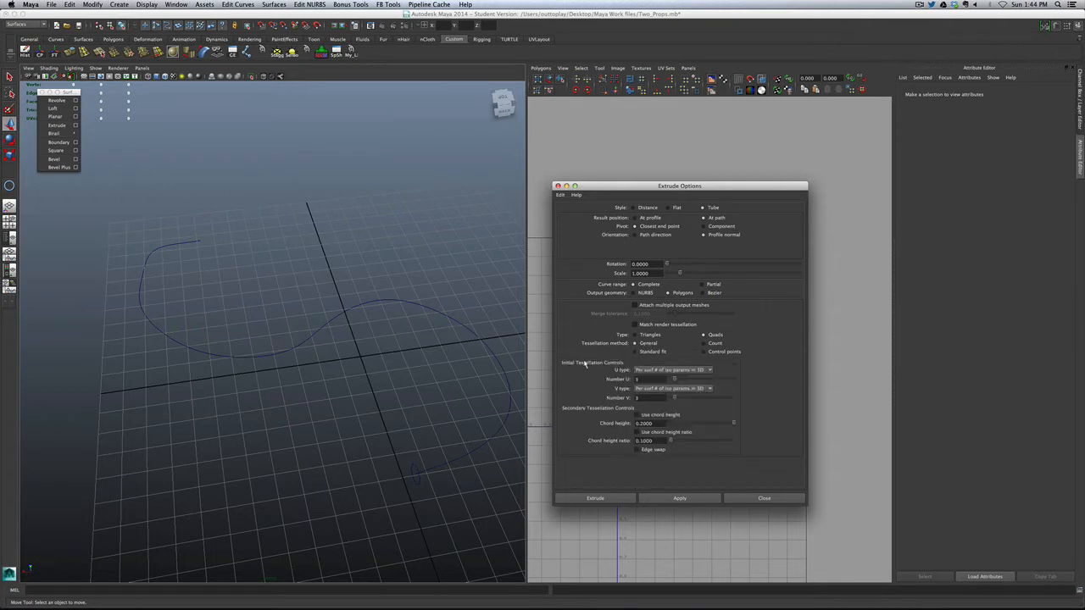
Step: Set both the U and V tessellation types to Per span # of iso params, with Number U and Number V at 1
click(648, 371)
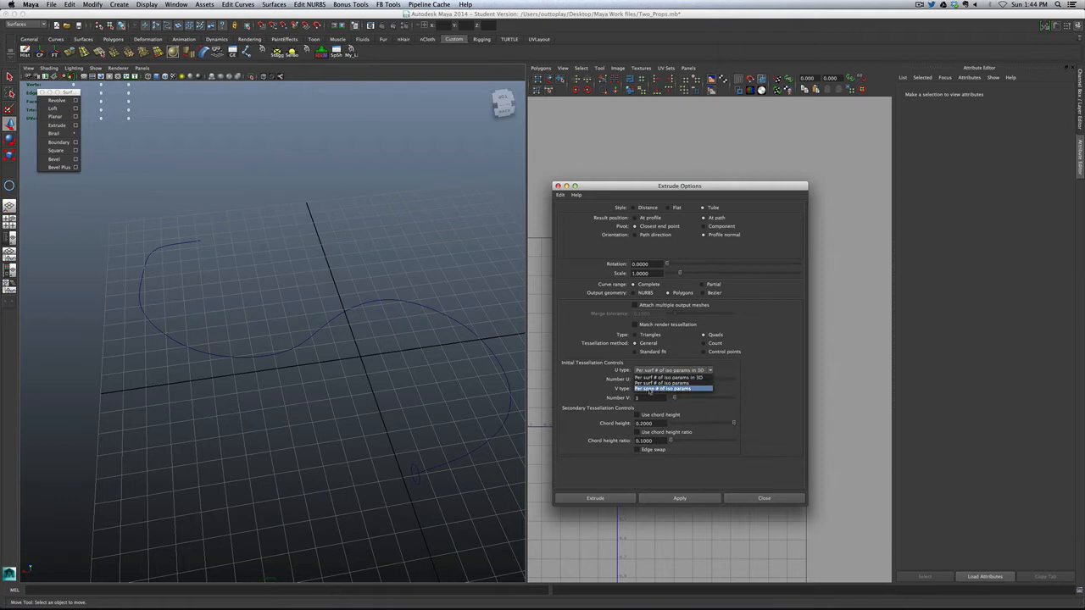
click(650, 389)
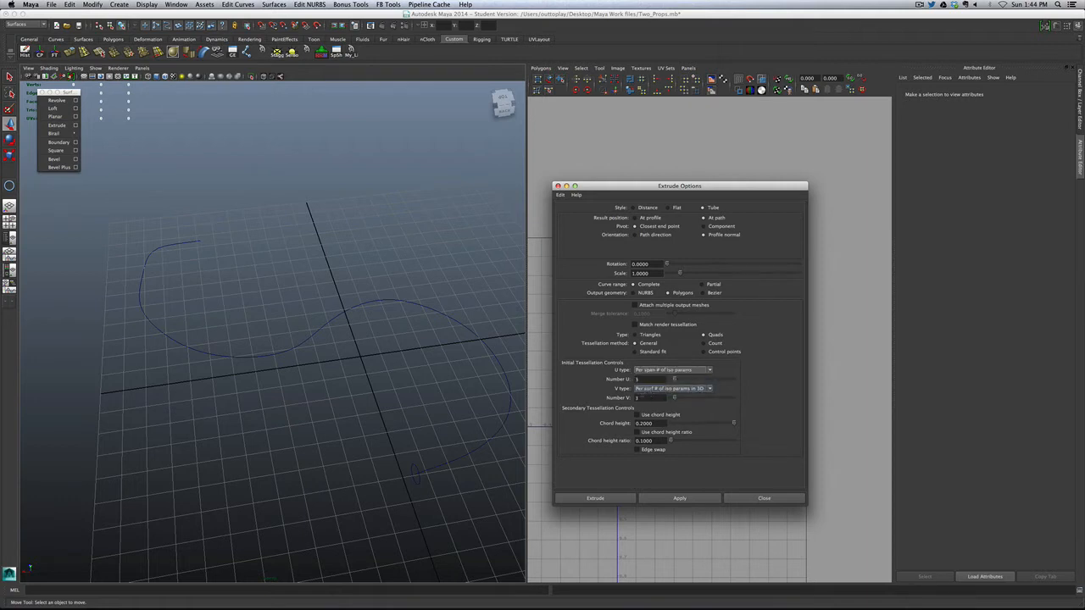
click(649, 389)
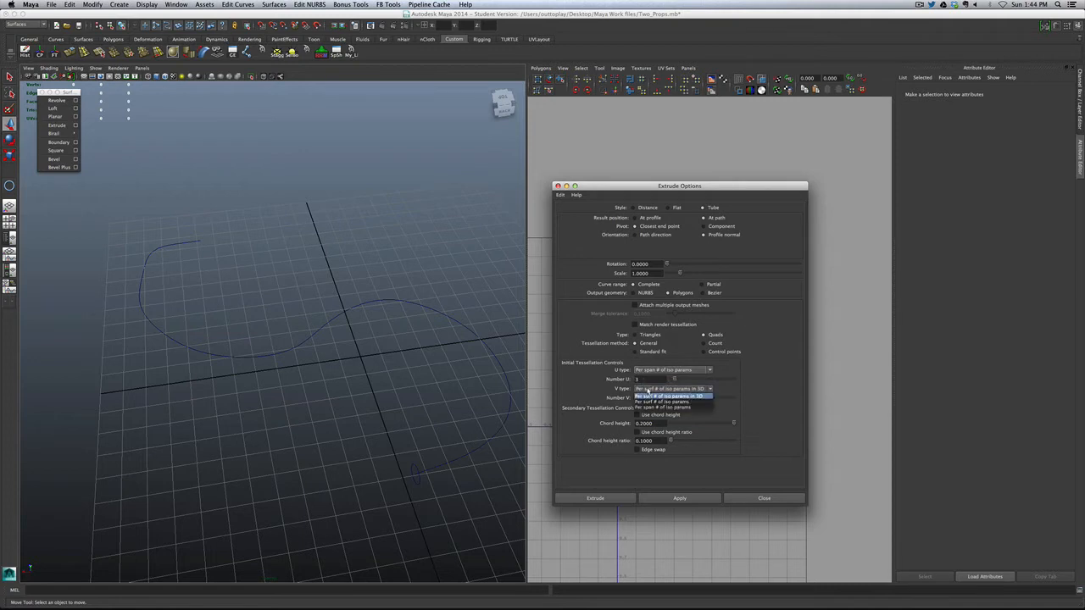
click(650, 411)
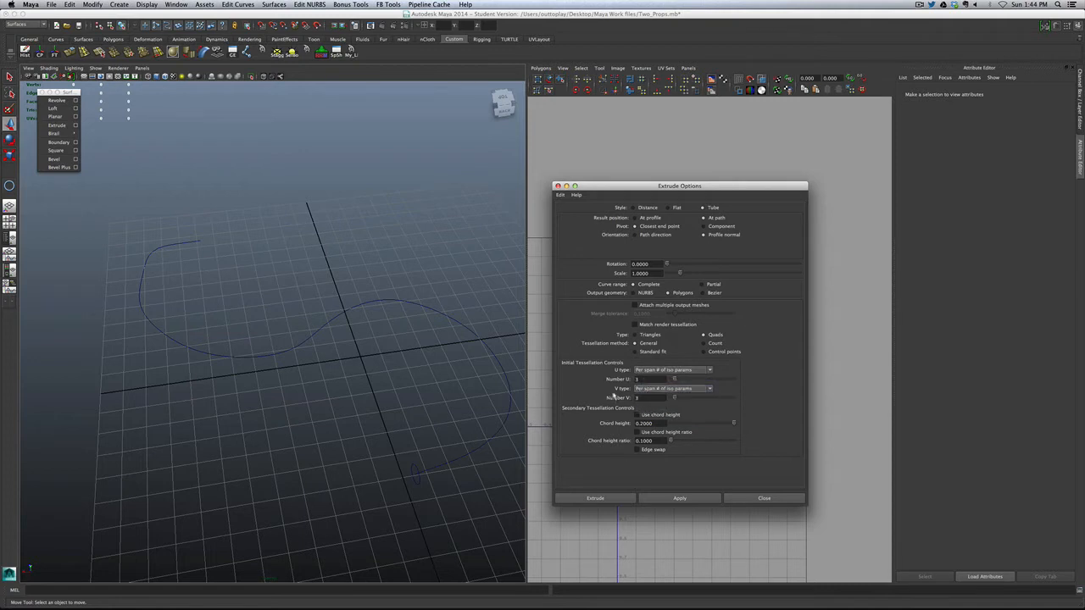
drag(675, 380, 669, 397)
Step: Select the circle and the S-curve, extrude them into a polygon tube, and close the Extrude options
click(407, 465)
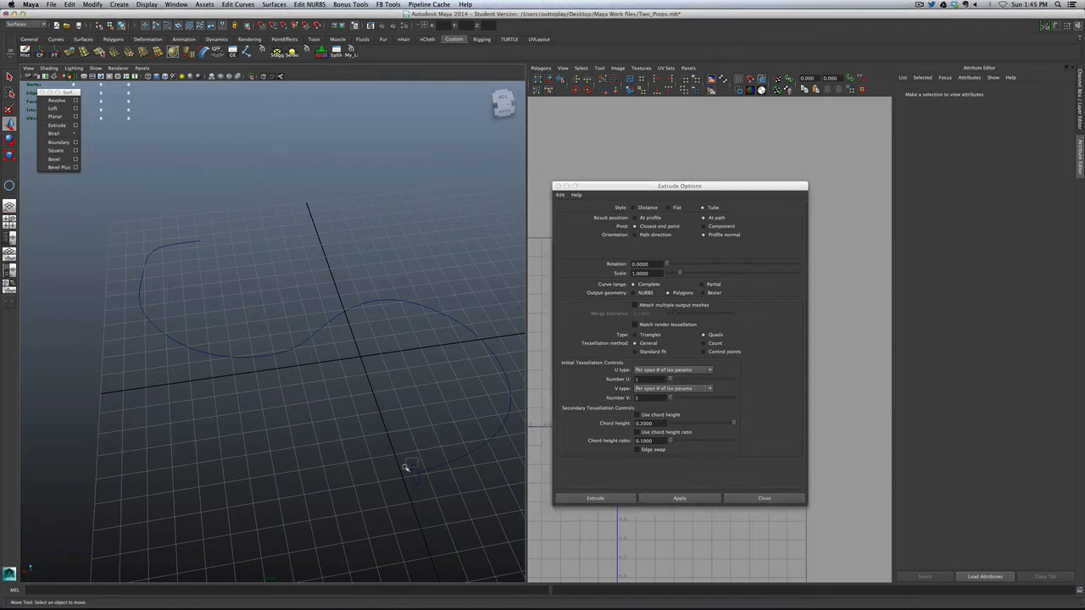
click(659, 498)
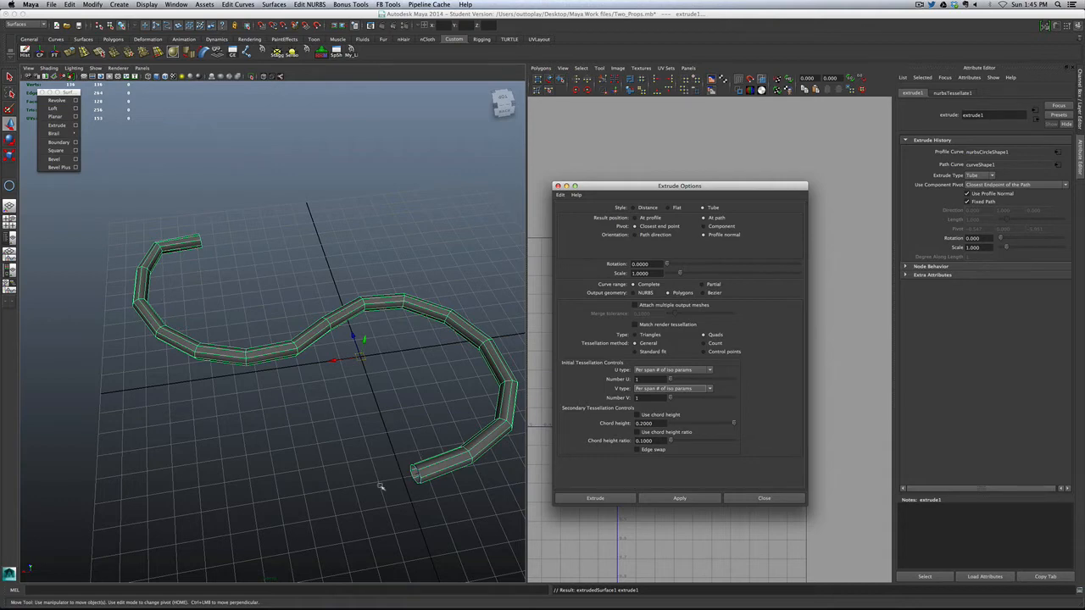
alt+drag(294, 465, 311, 439)
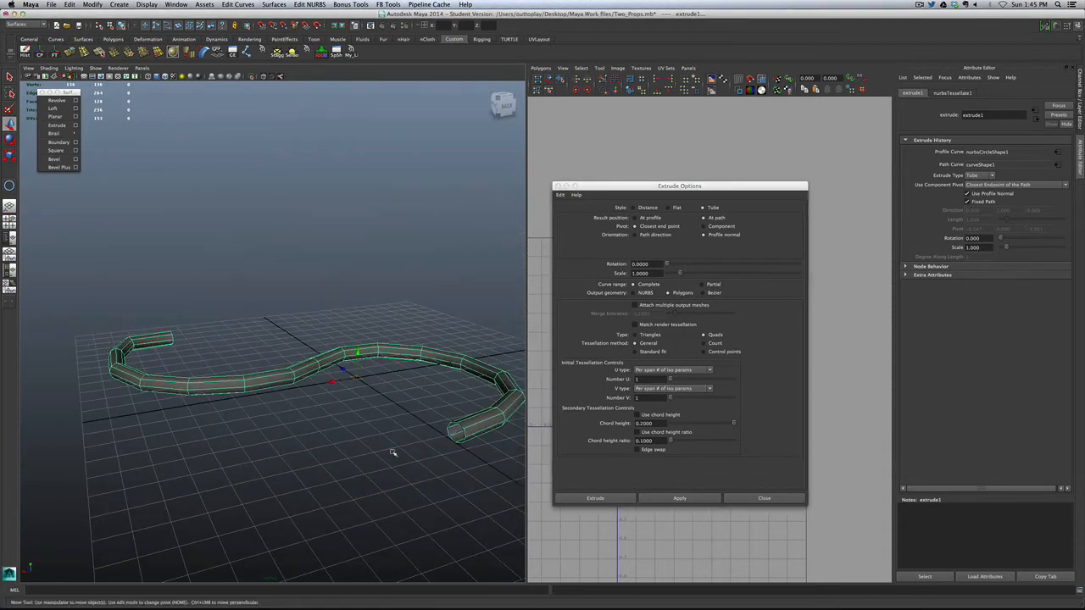
scroll(395, 451, up, 4)
alt+middle_drag(429, 470, 286, 412)
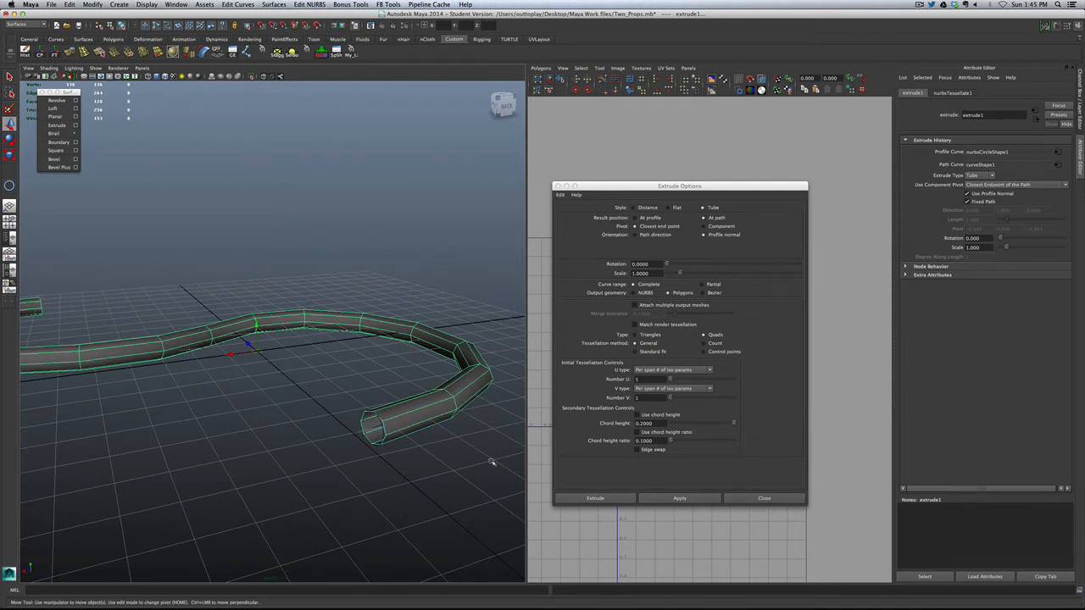
click(749, 498)
Step: Turn on smooth mesh preview for the polygon tube and deselect it
alt+drag(318, 466, 260, 461)
scroll(209, 408, down, 5)
alt+middle_drag(210, 408, 256, 428)
scroll(256, 427, up, 5)
click(254, 427)
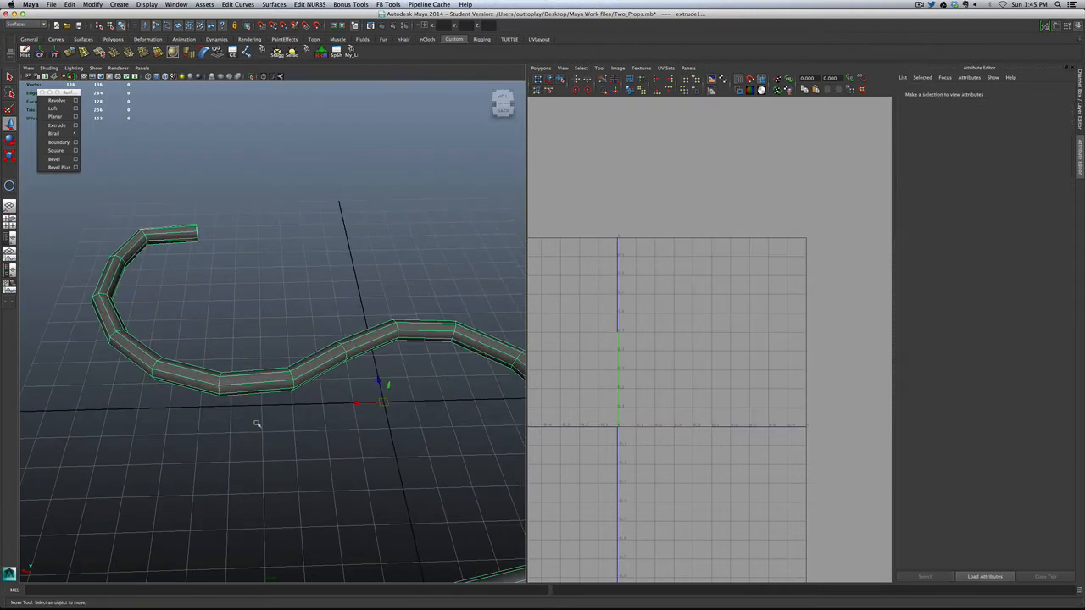
click(247, 376)
key(3)
click(247, 459)
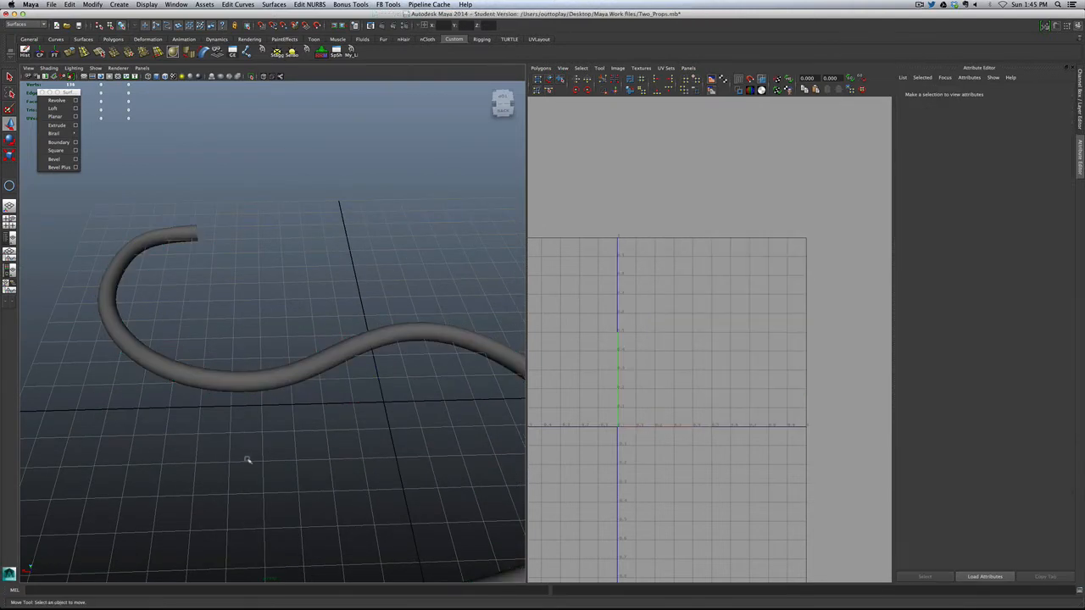
scroll(247, 461, down, 3)
scroll(247, 445, up, 3)
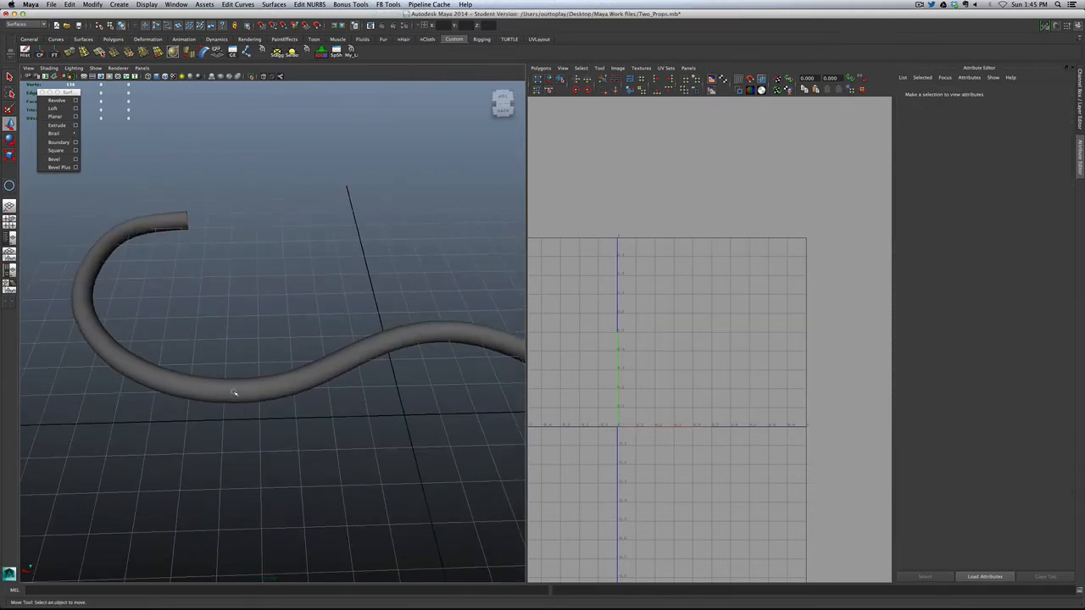
Step: Select the smoothed tube and examine its edge layout along the path and its UV grid
click(235, 390)
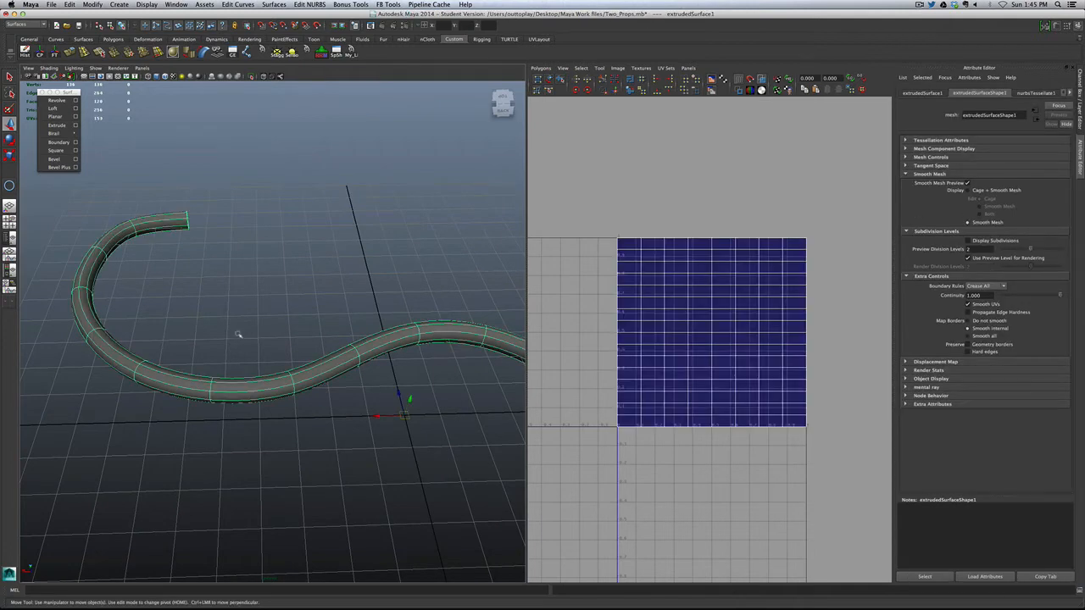
scroll(238, 337, down, 5)
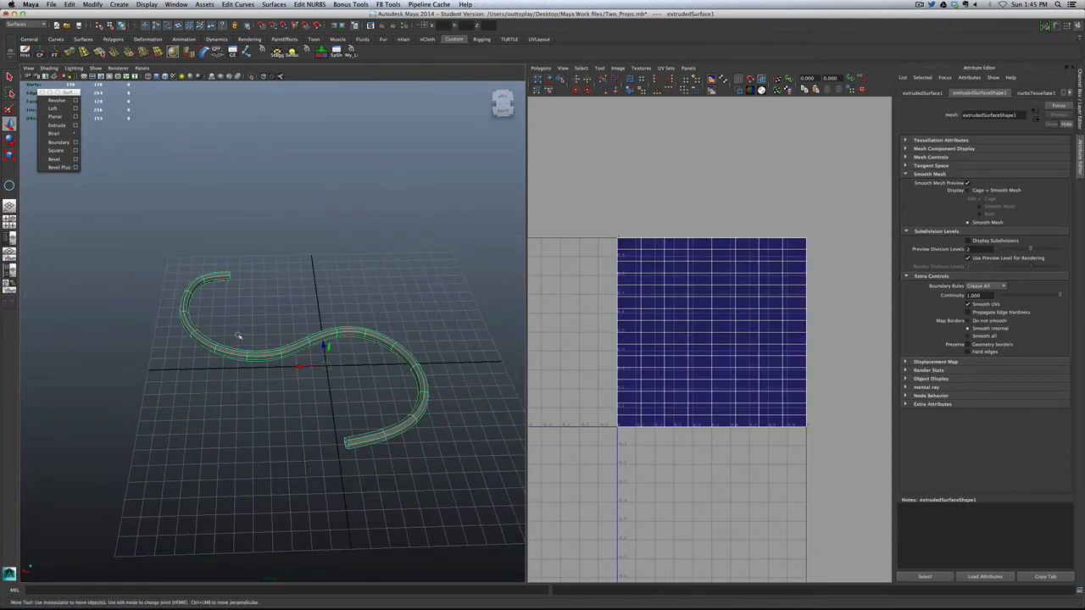
scroll(280, 386, up, 3)
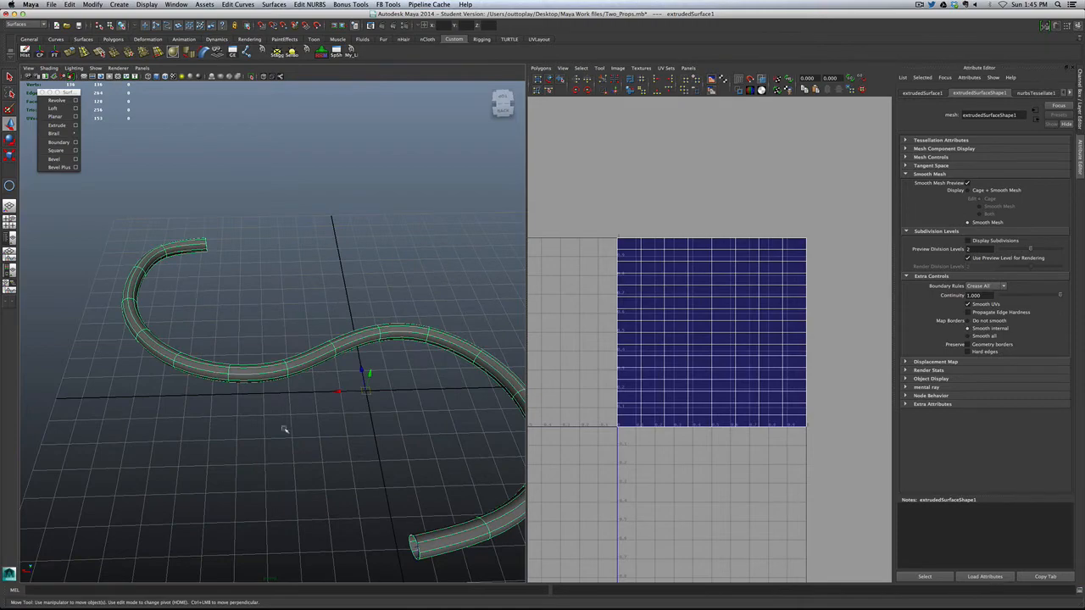
mouse_move(287, 453)
alt+mouse_down()
mouse_move(298, 436)
mouse_move(336, 436)
mouse_move(300, 439)
mouse_move(308, 455)
mouse_move(283, 460)
alt+mouse_up()
scroll(313, 463, down, 2)
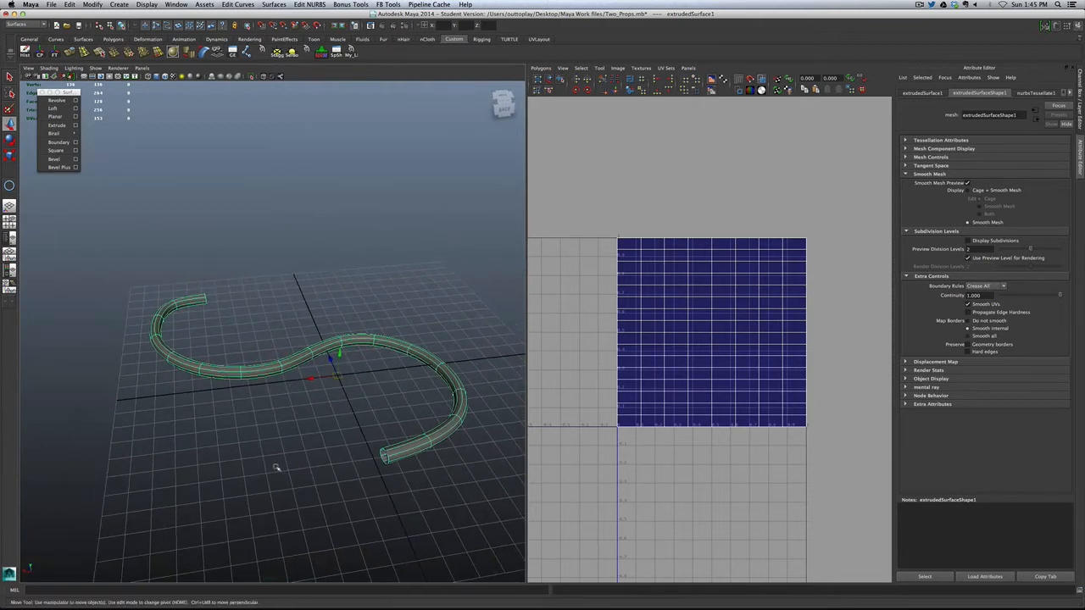
scroll(276, 469, up, 3)
alt+middle_drag(301, 470, 284, 419)
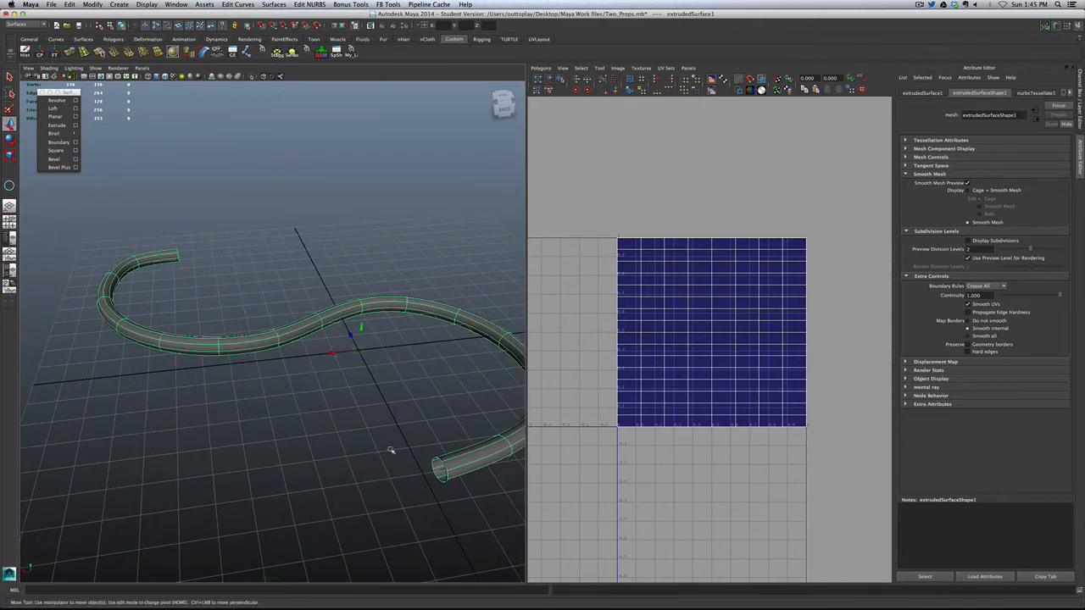
Step: Show the path curve's control vertices and raise the two vertices near the middle of the S to about 2 units high
click(371, 467)
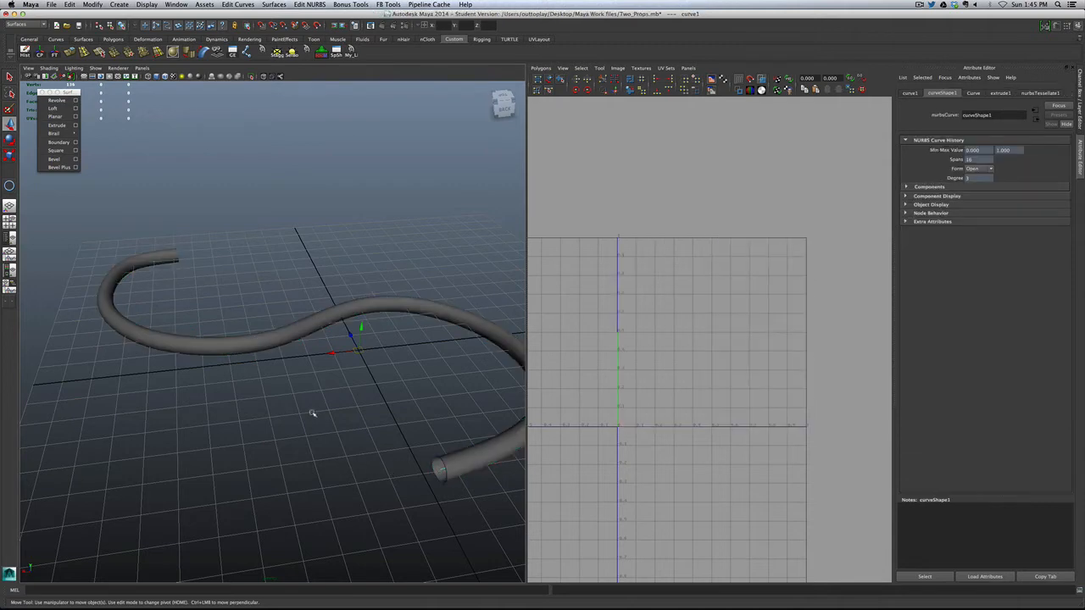
right_drag(313, 415, 290, 401)
drag(251, 316, 270, 343)
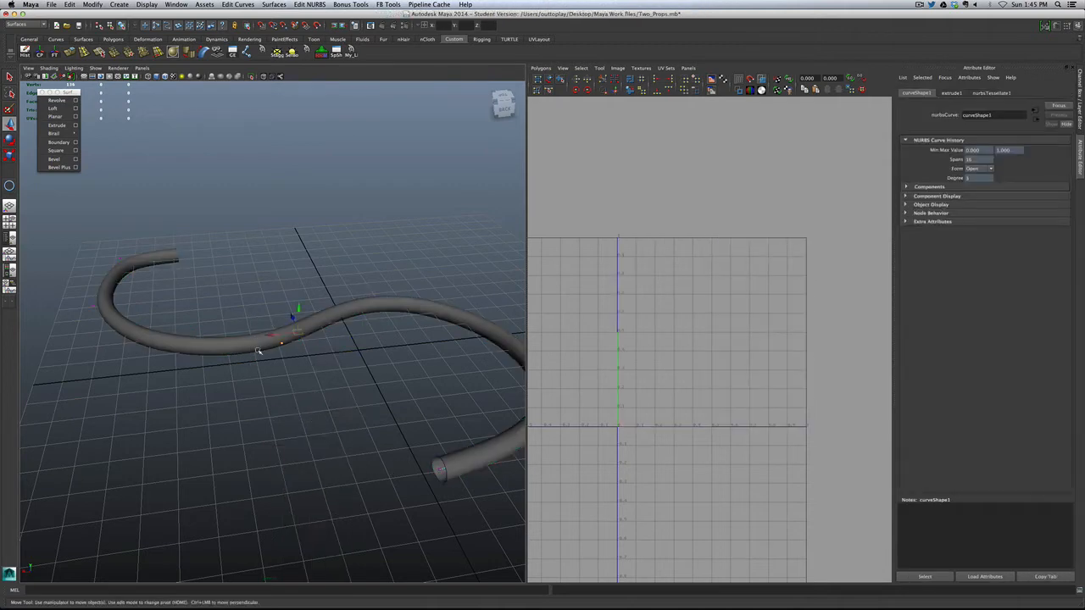
drag(297, 306, 300, 265)
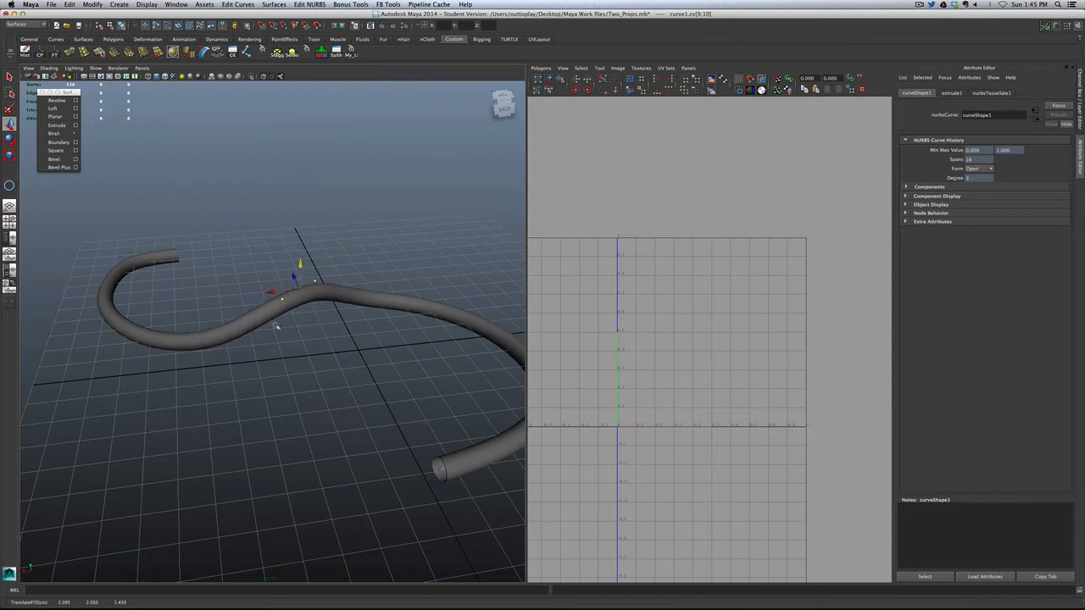
Step: Move a single control vertex at the path curve's far bend to reshape that end of the tube
drag(119, 323, 78, 246)
alt+drag(135, 279, 318, 265)
scroll(277, 340, down, 5)
alt+drag(223, 381, 238, 435)
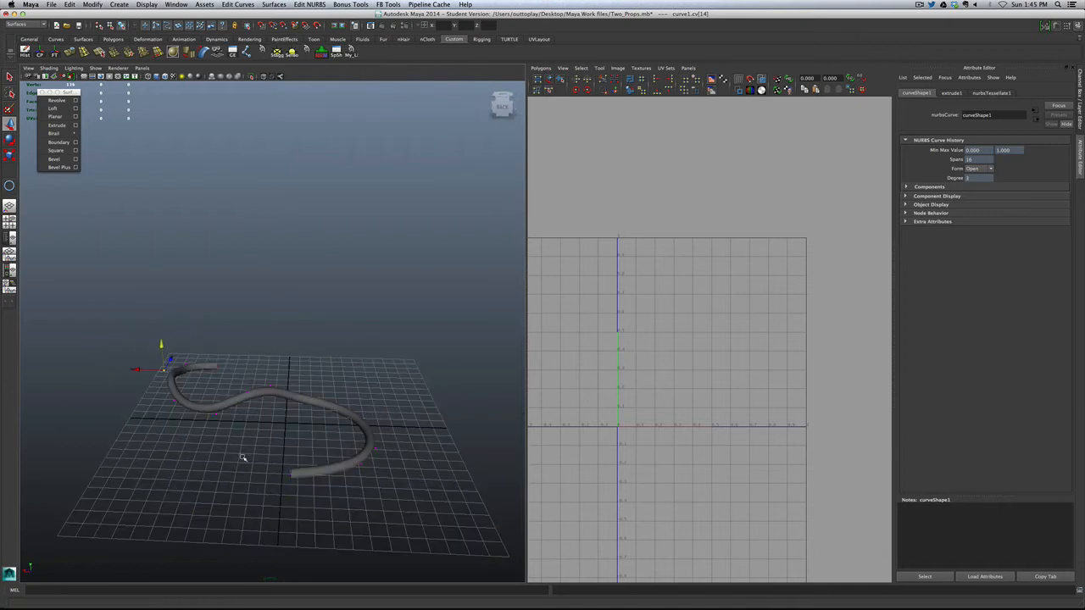
scroll(291, 419, up, 3)
scroll(305, 421, up, 2)
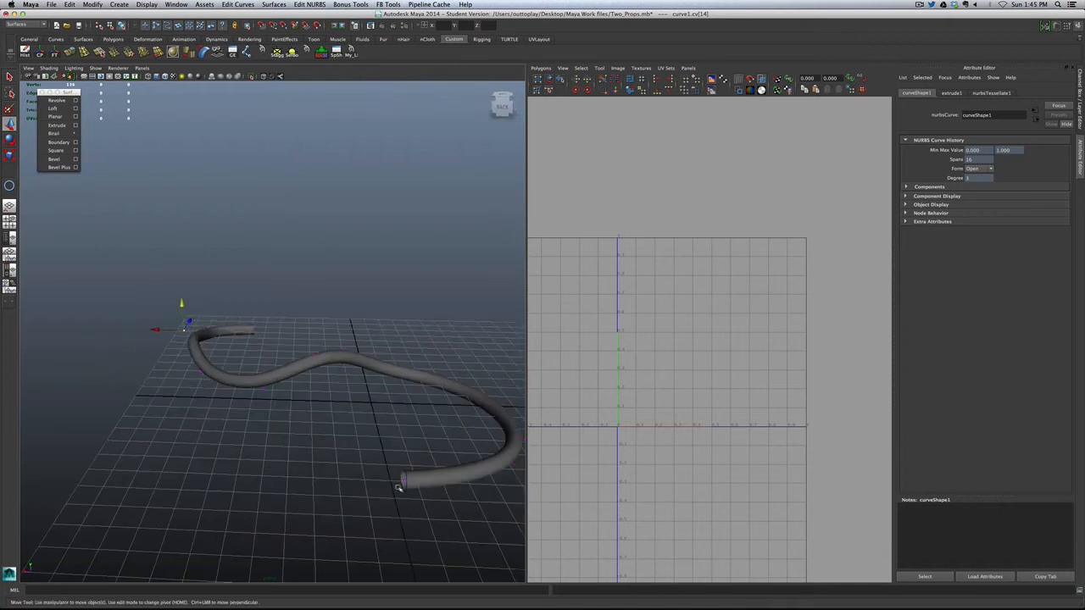
Step: Move a single control vertex at the path curve's near bend, close to the tube's open end, to reshape that bend
scroll(455, 439, down, 2)
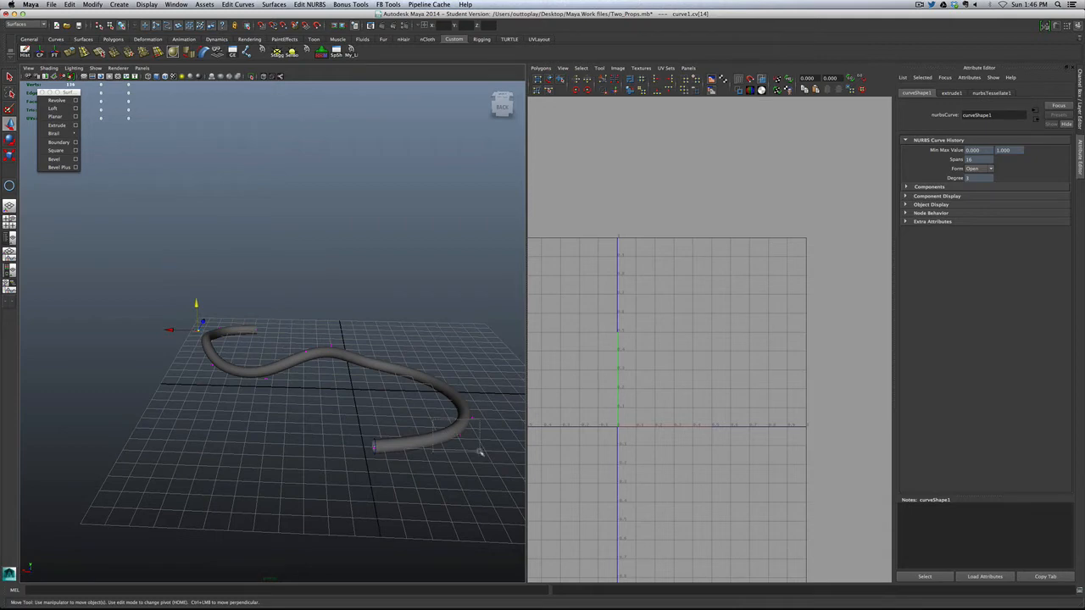
click(463, 416)
drag(463, 416, 461, 431)
alt+drag(266, 436, 342, 423)
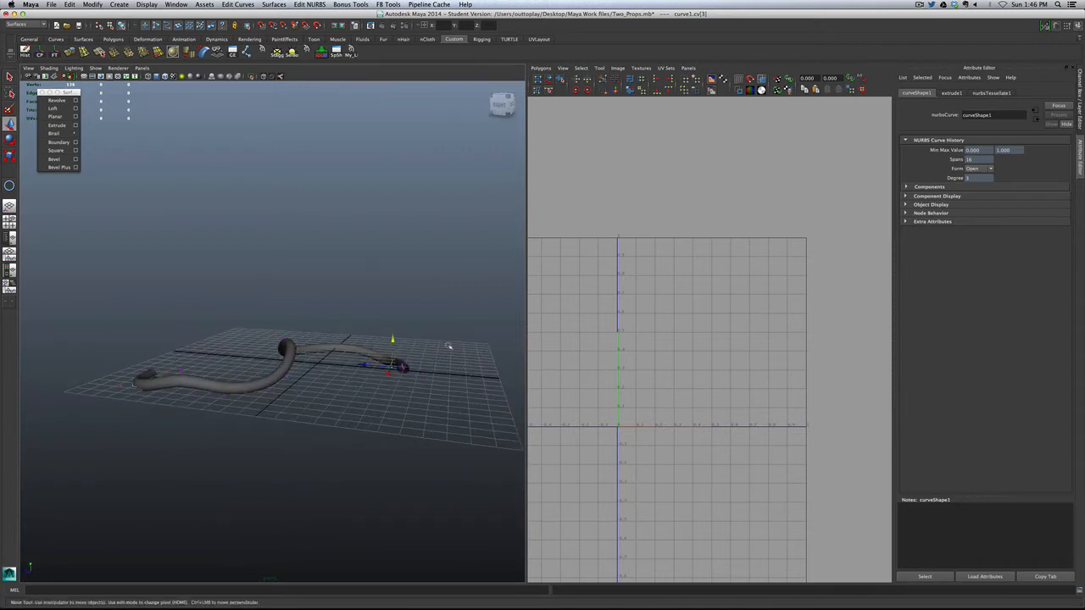
alt+drag(346, 439, 243, 435)
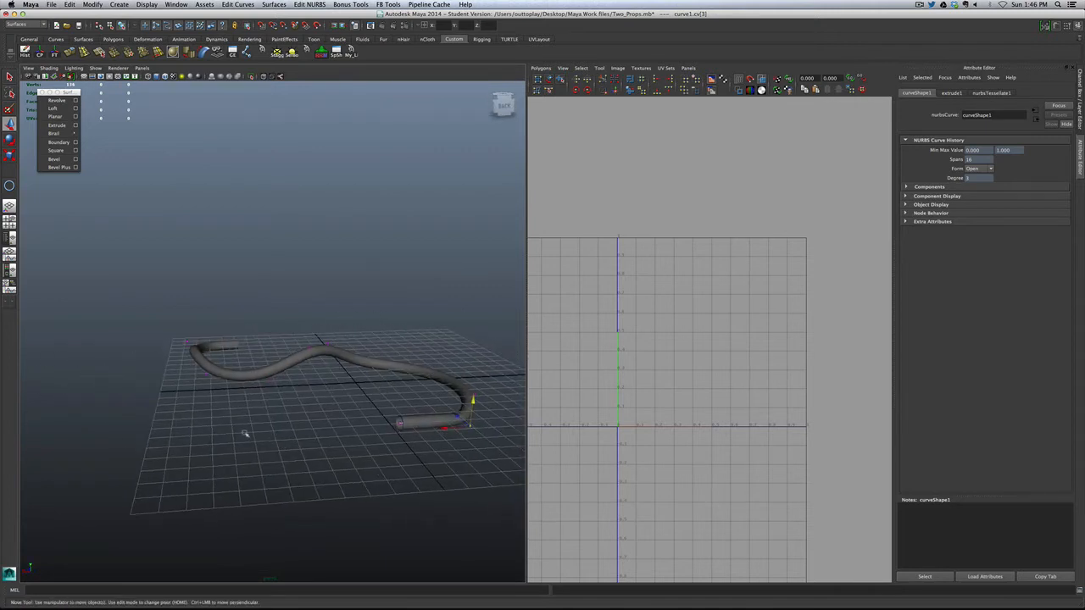
Step: Turn off smooth mesh preview for the polygon tube and deselect it
click(235, 404)
click(247, 372)
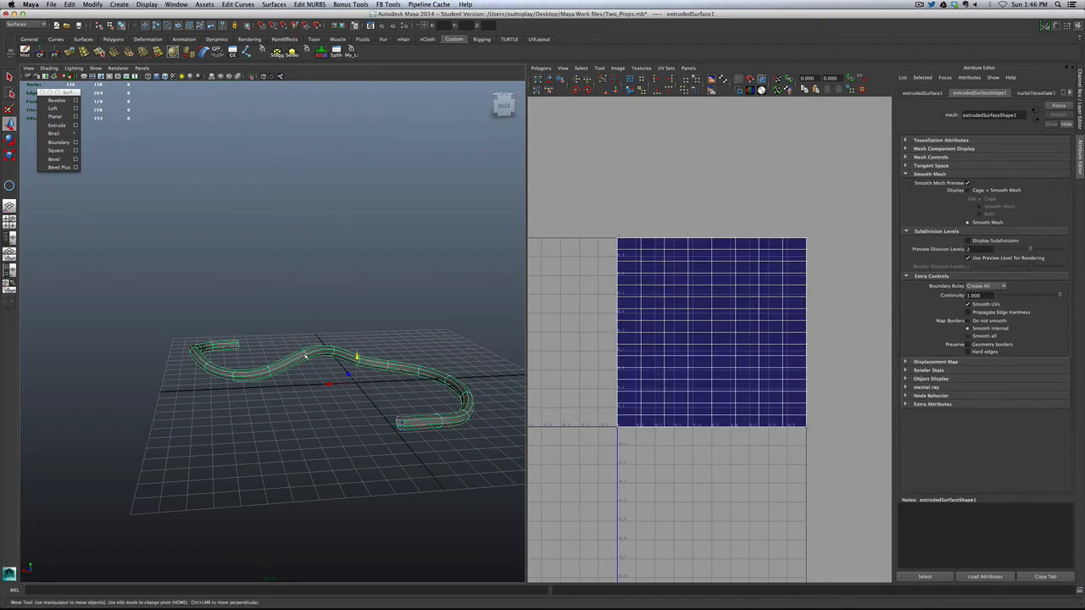
key(1)
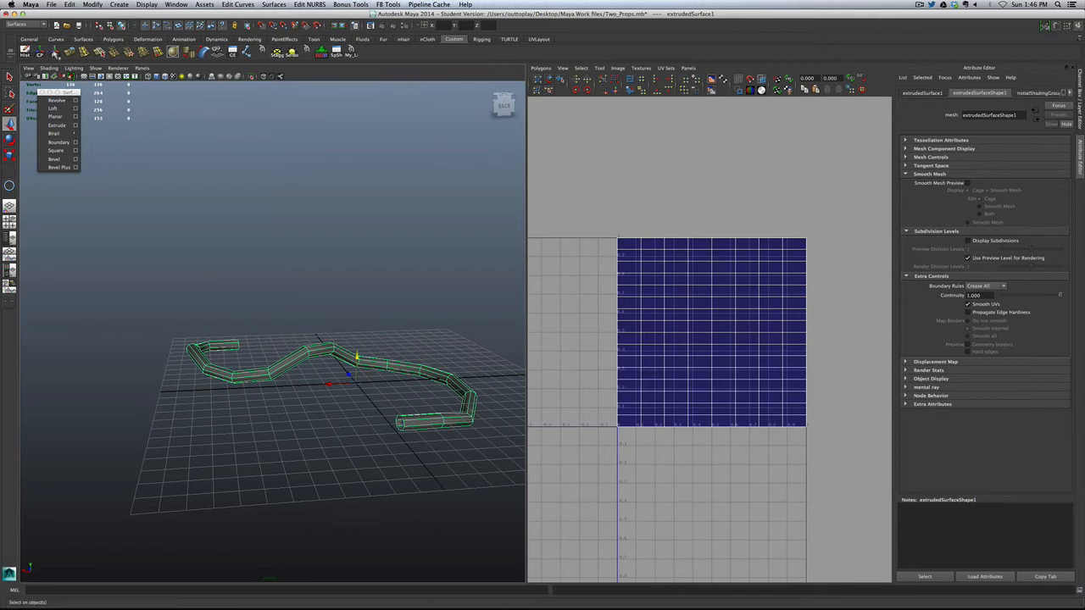
scroll(322, 415, up, 3)
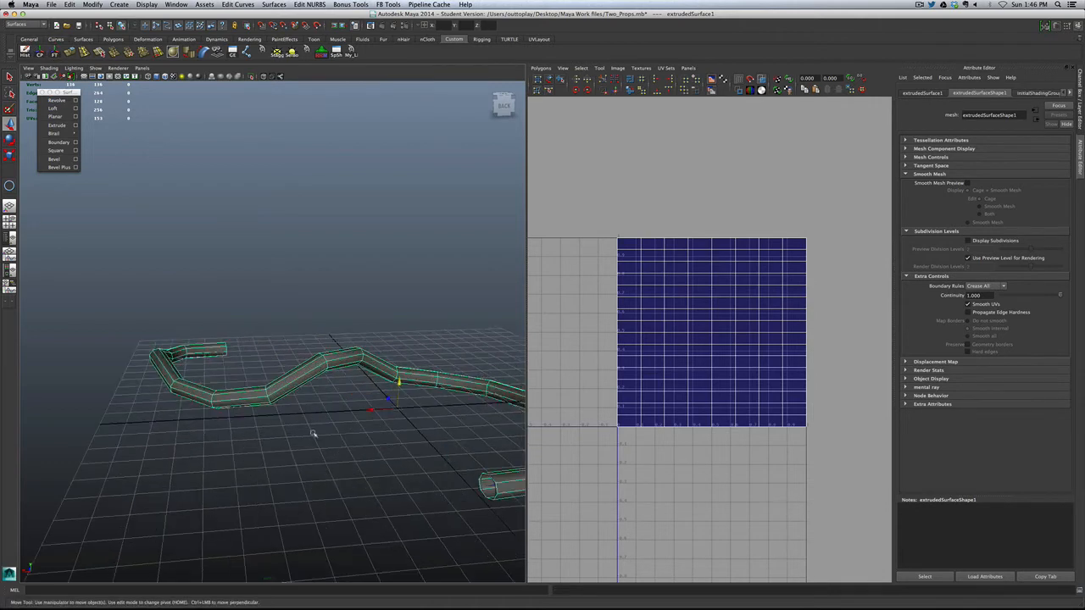
click(315, 442)
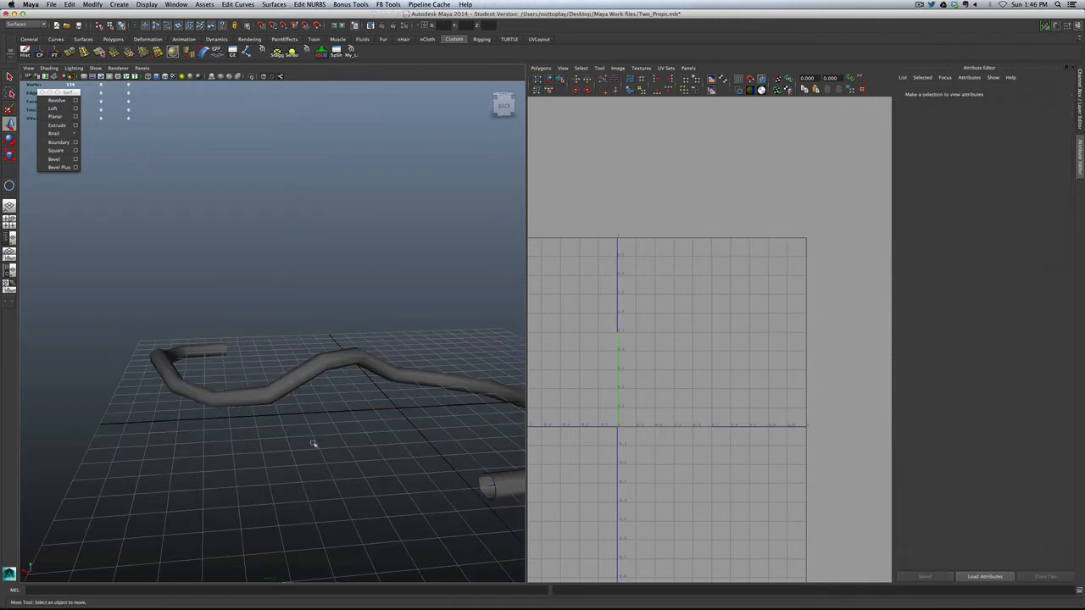
Step: Assign the existing lambert2 checker material to the polygon tube
click(297, 370)
scroll(304, 433, down, 5)
scroll(303, 432, up, 5)
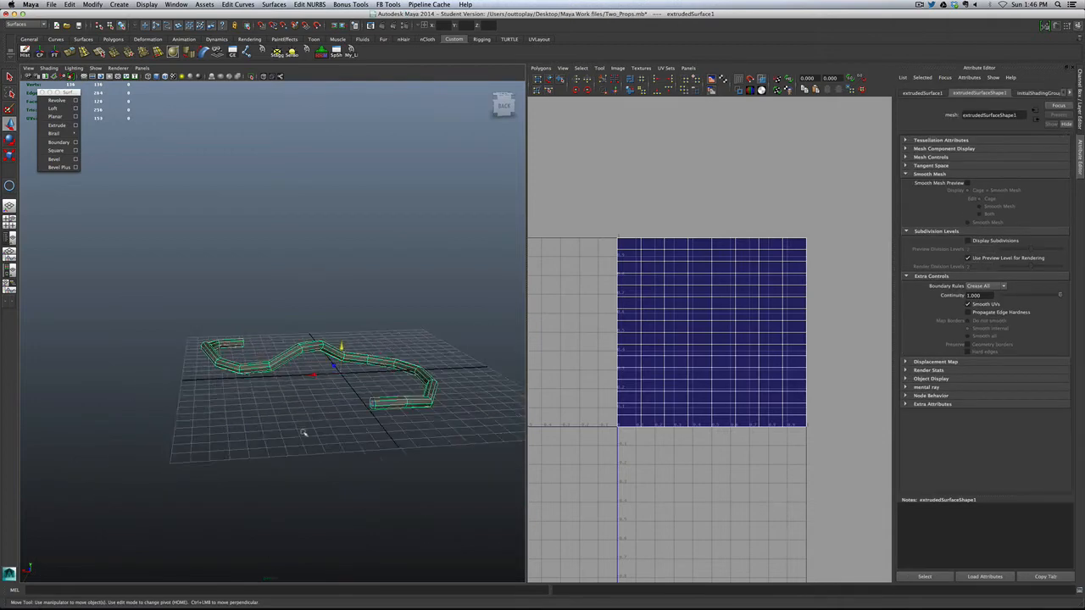
right_drag(302, 361, 377, 542)
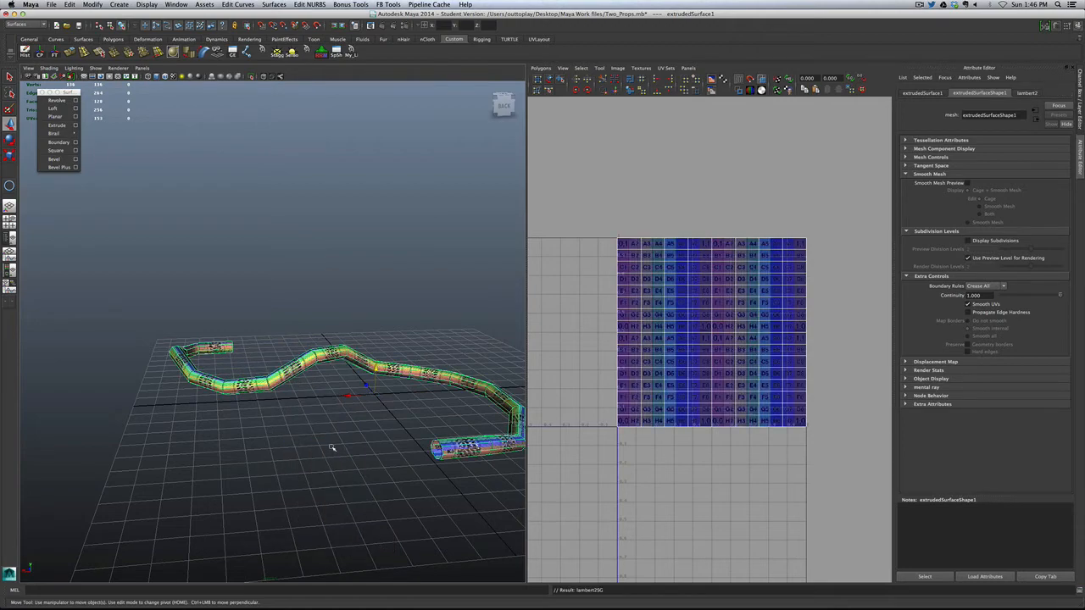
Step: Examine how the lettered checker texture is distributed along the tube, keeping the tube selected
alt+drag(339, 451, 382, 471)
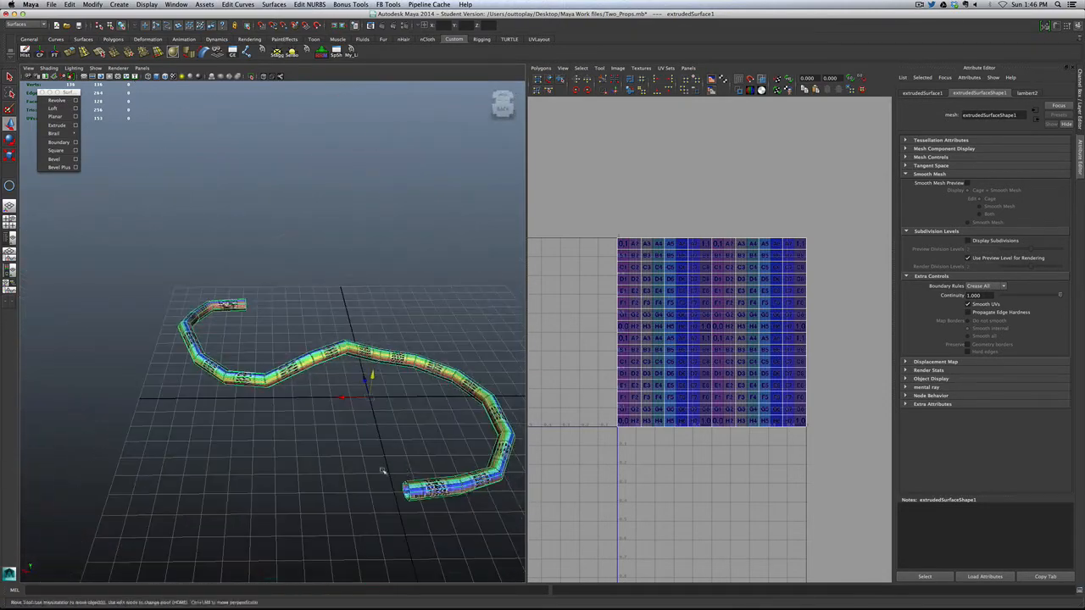
scroll(310, 458, down, 5)
scroll(307, 443, up, 5)
click(295, 449)
click(269, 386)
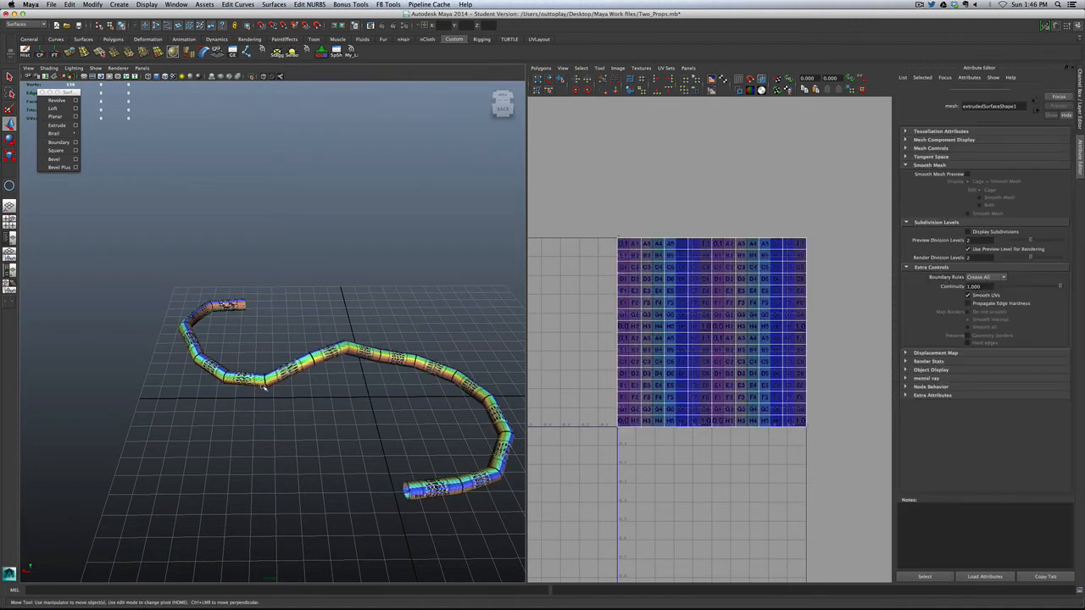
mouse_move(293, 432)
alt+mouse_down()
mouse_move(317, 456)
mouse_move(307, 423)
alt+mouse_up()
scroll(319, 433, up, 3)
scroll(330, 429, down, 3)
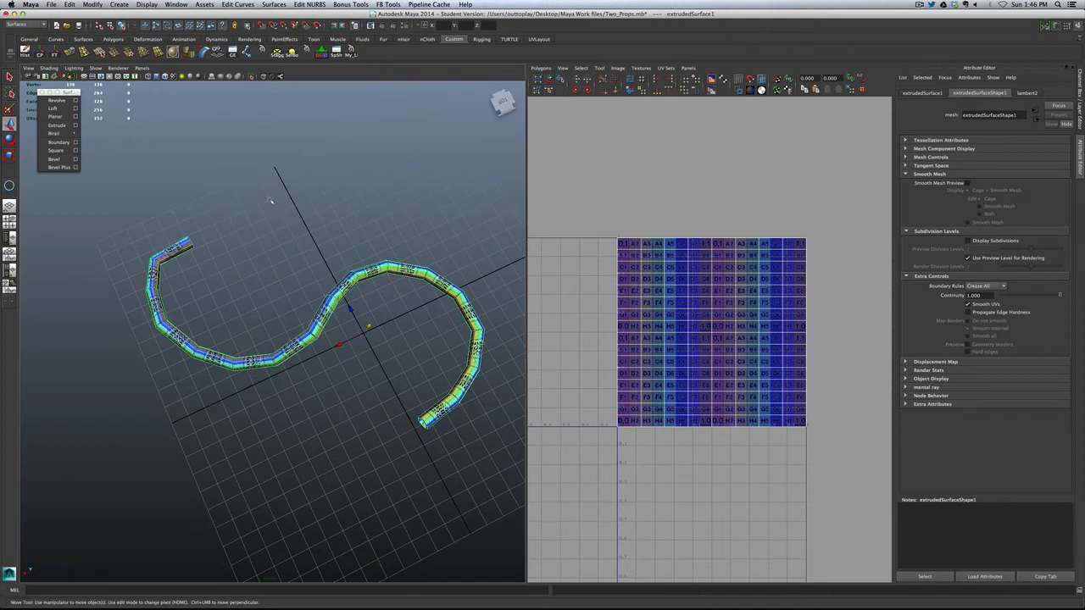
Step: Apply a planar UV mapping to the tube, projected from the Y axis and fitted to the bounding box, and close its options
key(h)
drag(271, 201, 271, 179)
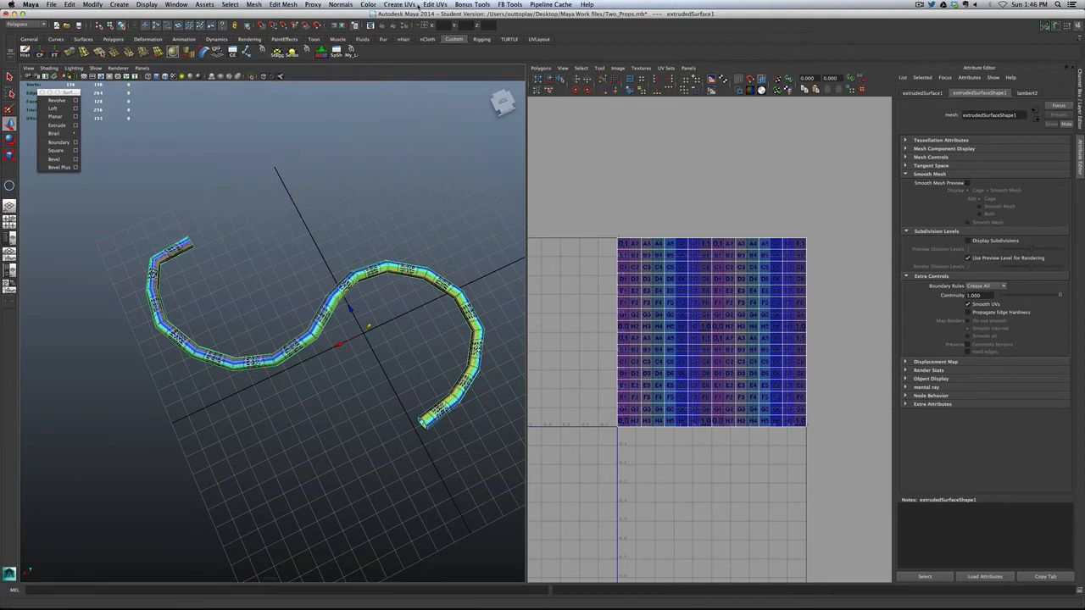
click(402, 5)
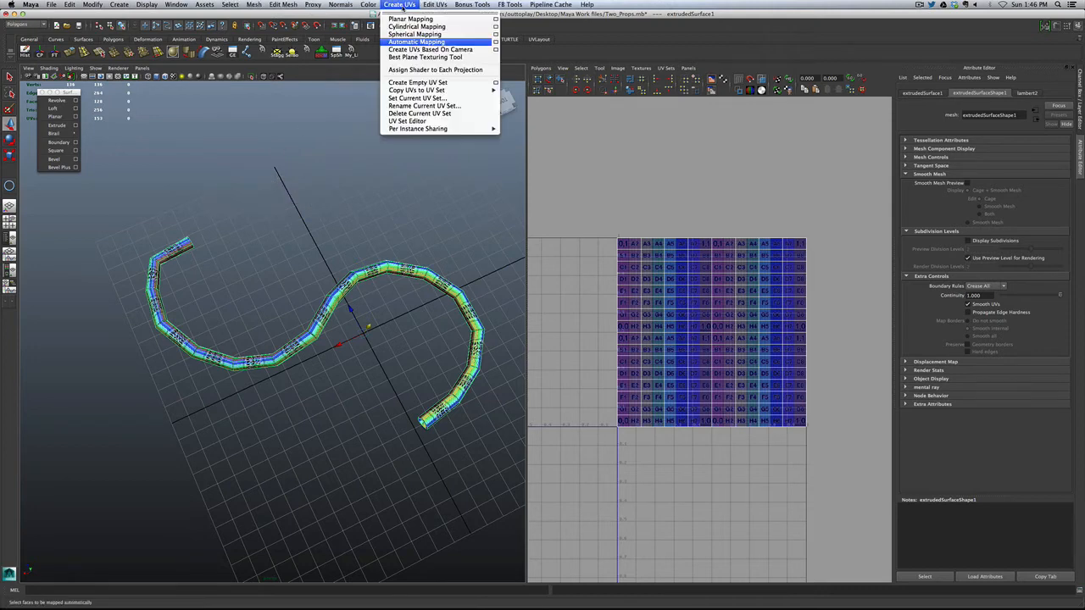
click(497, 24)
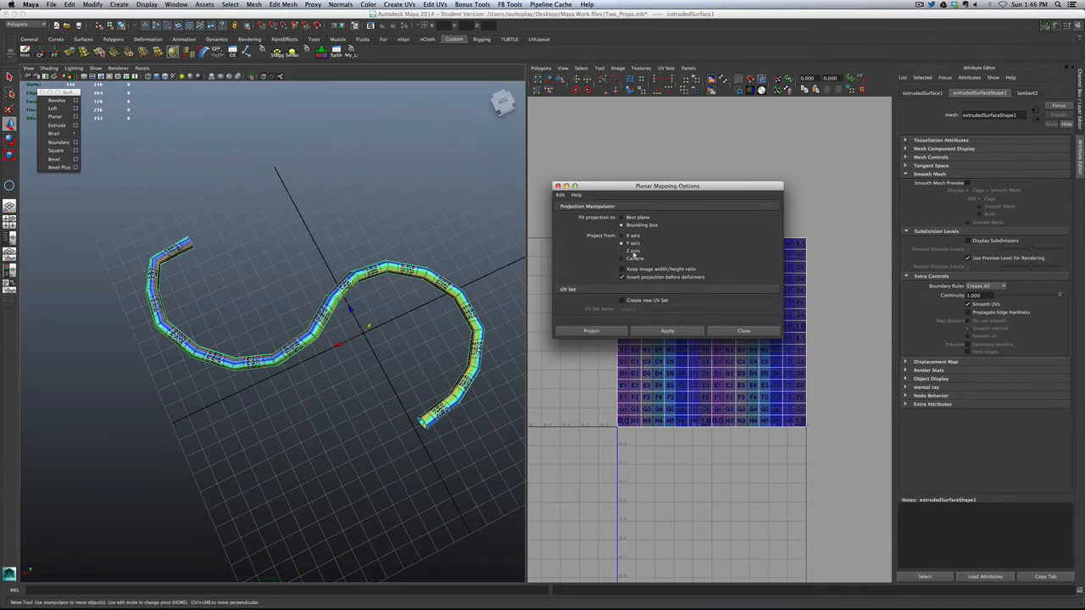
click(666, 331)
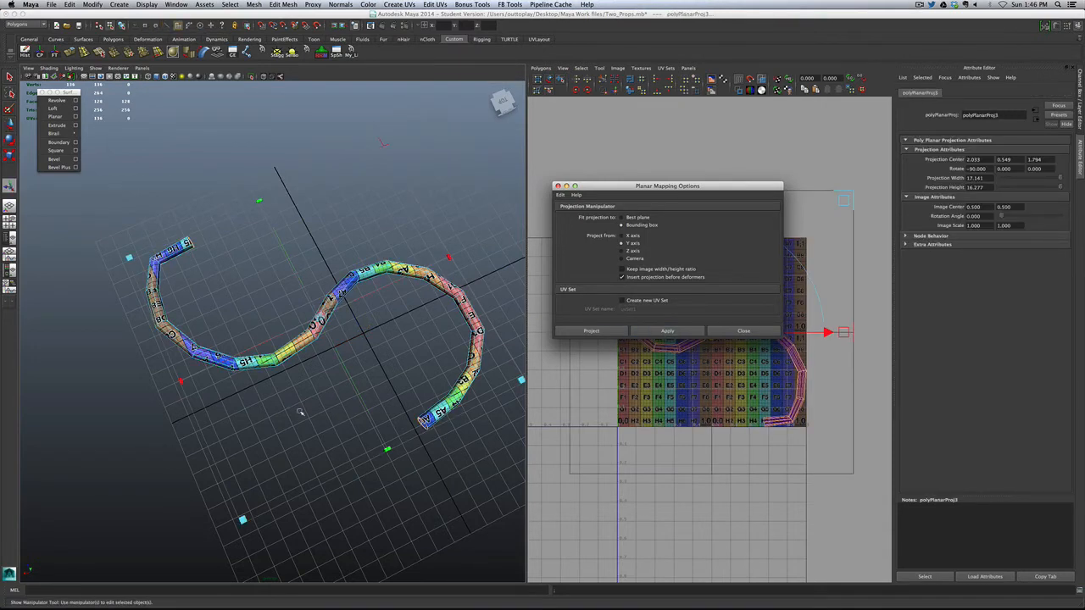
scroll(300, 412, up, 3)
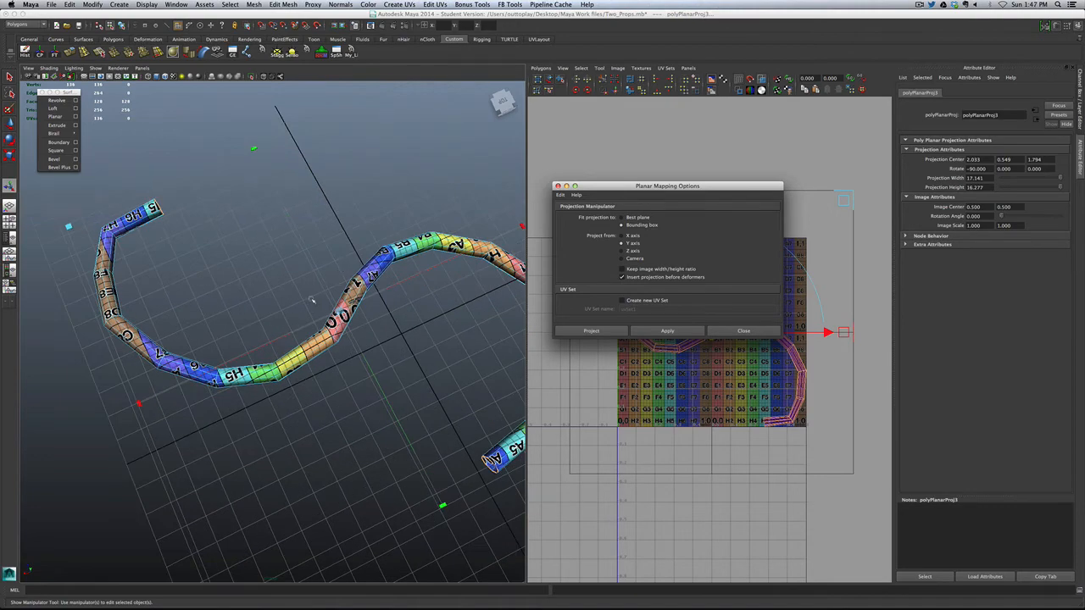
mouse_move(312, 300)
alt+mouse_down()
mouse_move(297, 303)
mouse_move(317, 307)
alt+mouse_up()
mouse_move(336, 382)
alt+mouse_down()
mouse_move(321, 314)
mouse_move(302, 307)
mouse_move(296, 333)
mouse_move(356, 386)
alt+mouse_up()
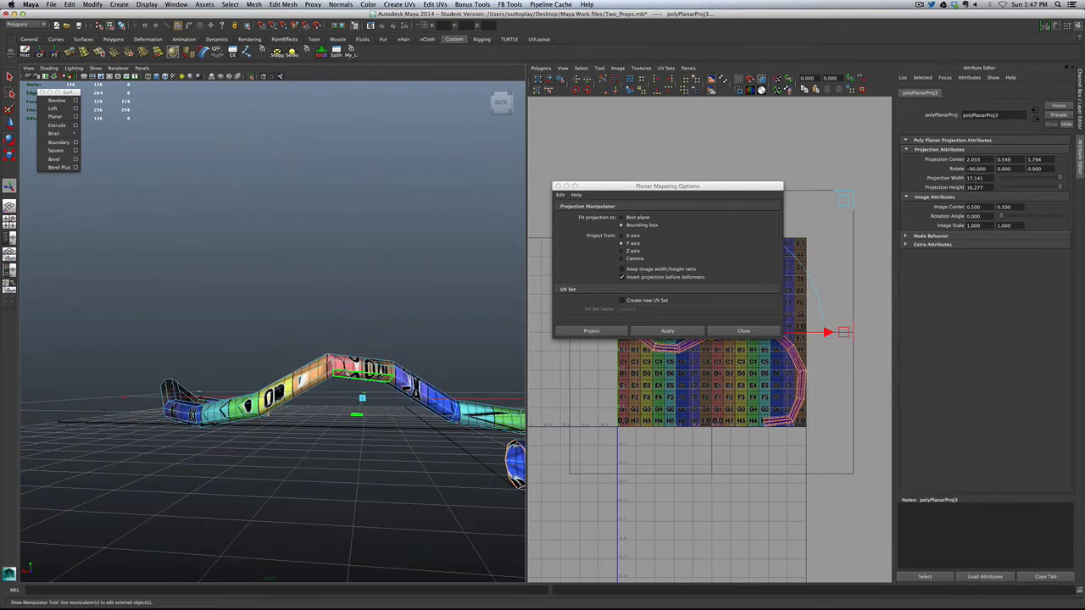
drag(667, 188, 527, 134)
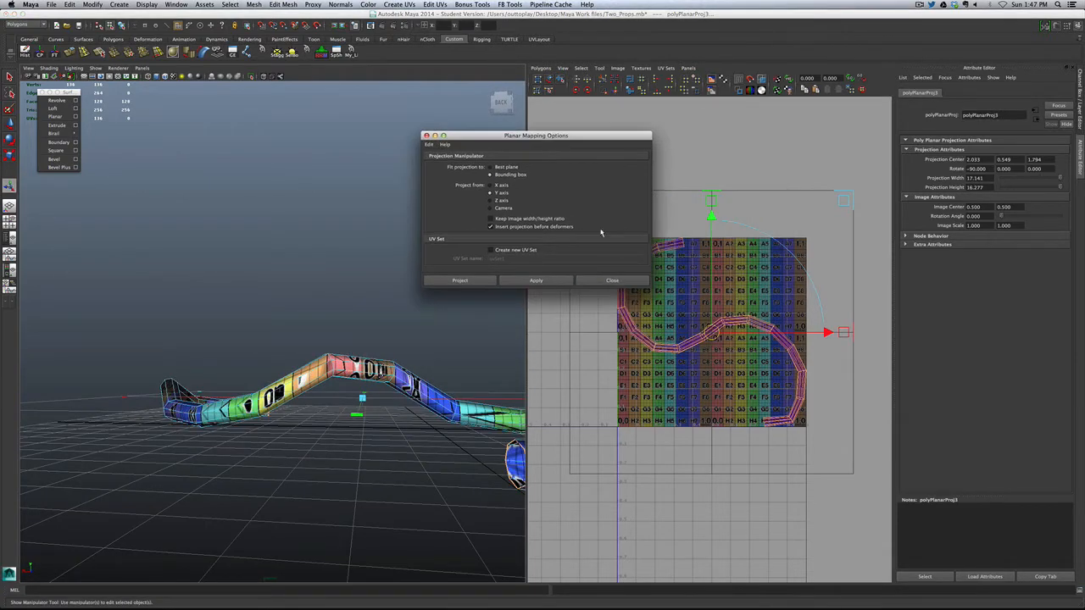
click(607, 282)
Step: Deselect the tube and examine the planar-projected checker texture for stretching along its top and sides
alt+drag(340, 302, 408, 437)
alt+middle_drag(255, 447, 253, 446)
alt+drag(253, 446, 283, 391)
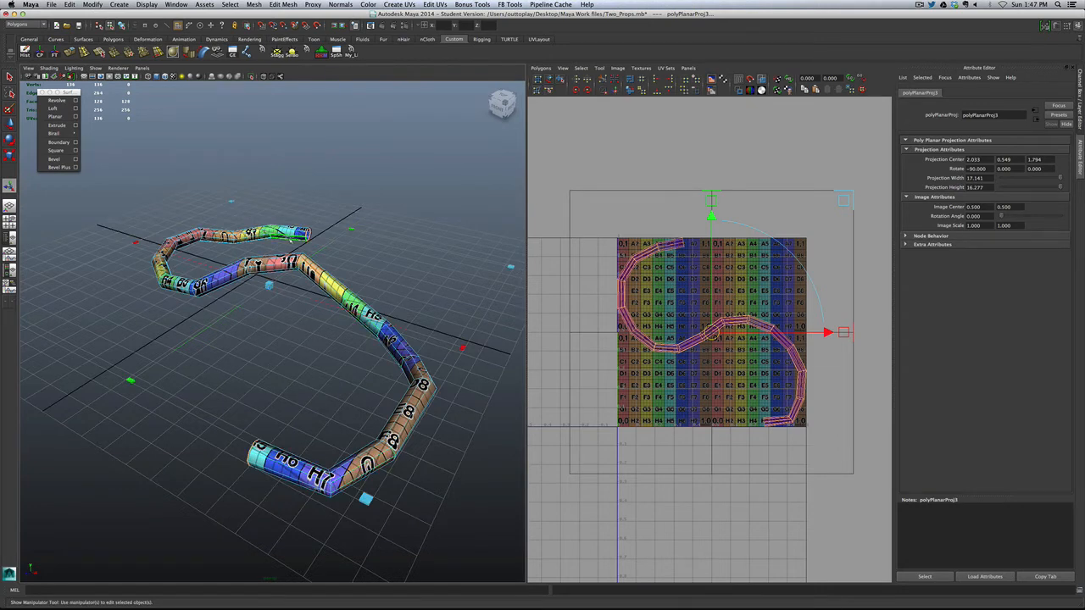
click(318, 213)
alt+drag(319, 212, 175, 382)
scroll(203, 382, down, 3)
scroll(322, 394, down, 3)
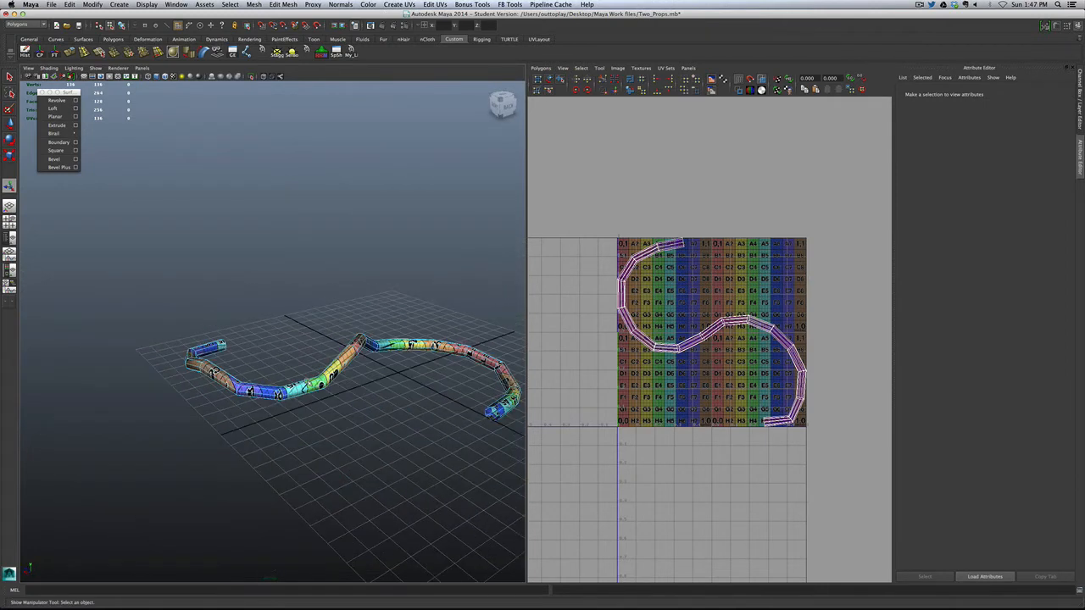
alt+drag(429, 438, 275, 433)
Step: Switch the tube to face selection and select all of its faces
right_drag(225, 391, 244, 383)
click(287, 412)
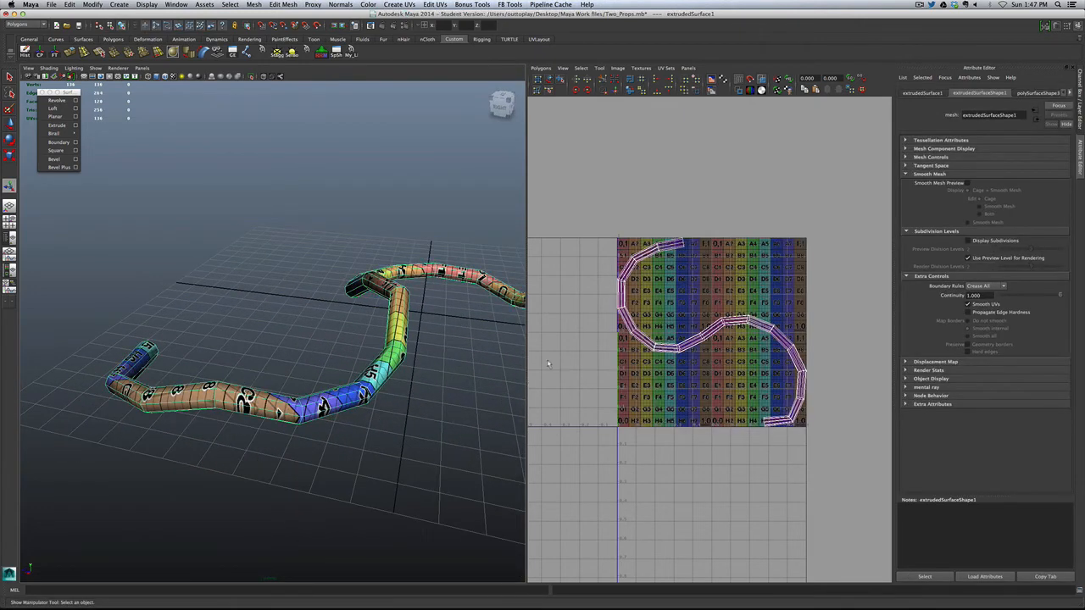
scroll(451, 364, down, 3)
right_click(341, 352)
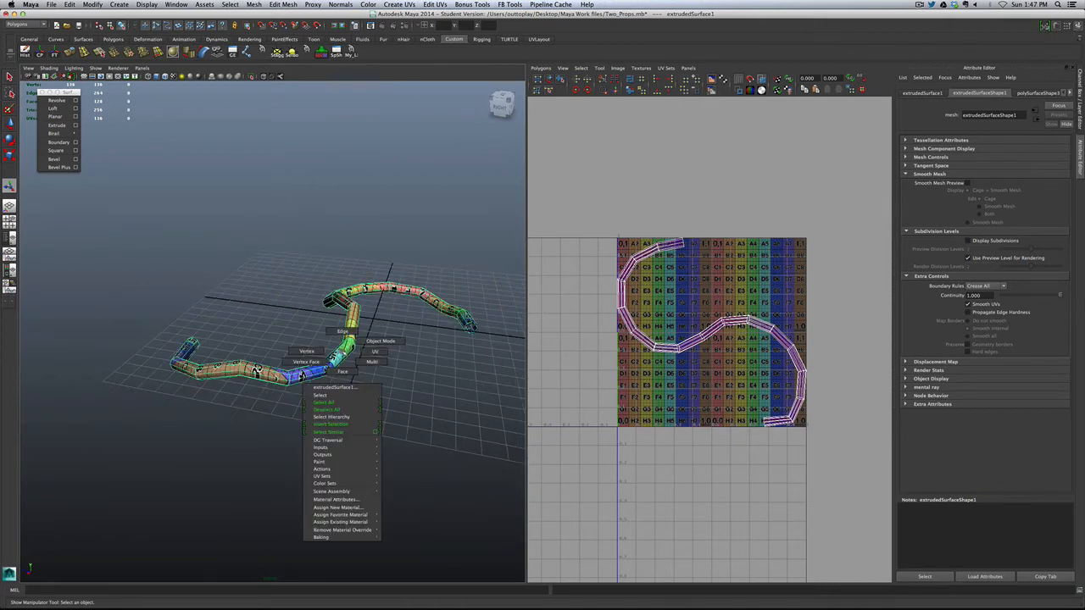
click(342, 373)
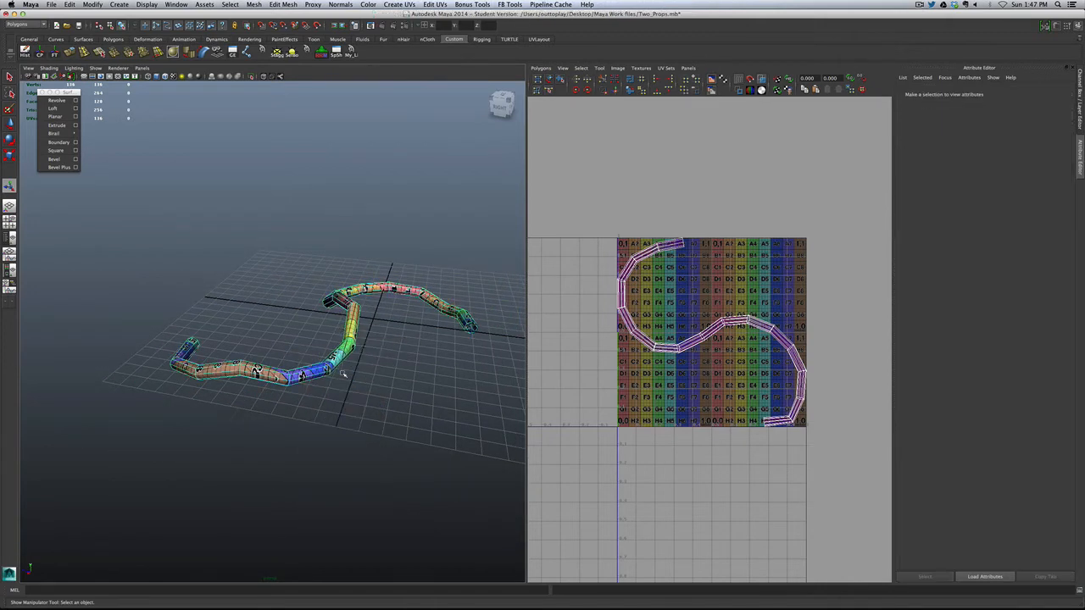
drag(504, 233, 84, 444)
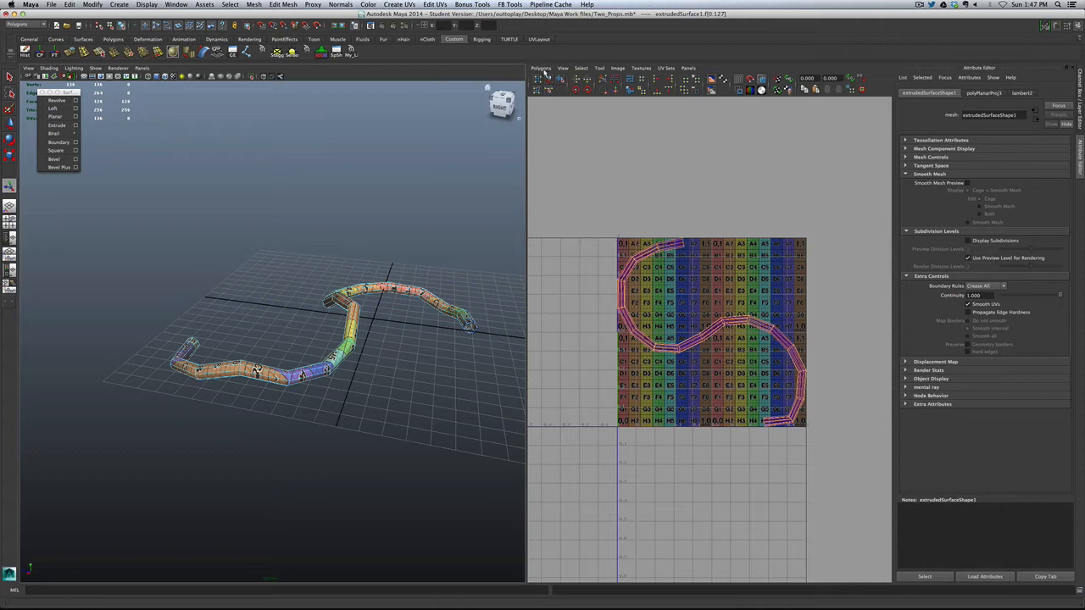
Step: Unitize the UVs of the selected faces without creating a new UV set, close the options and clear the selection
click(543, 70)
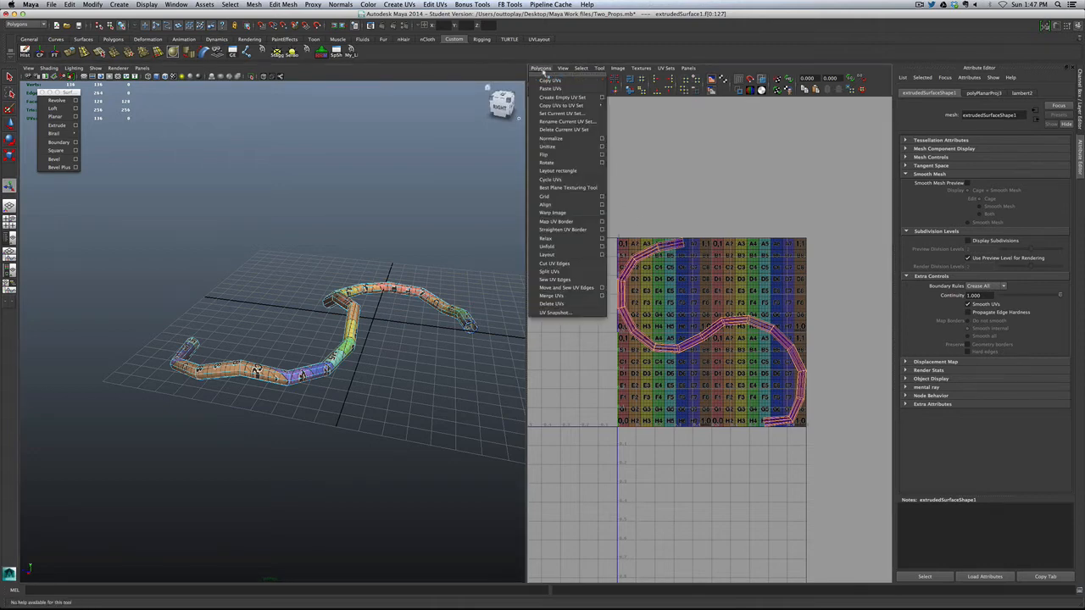
click(602, 148)
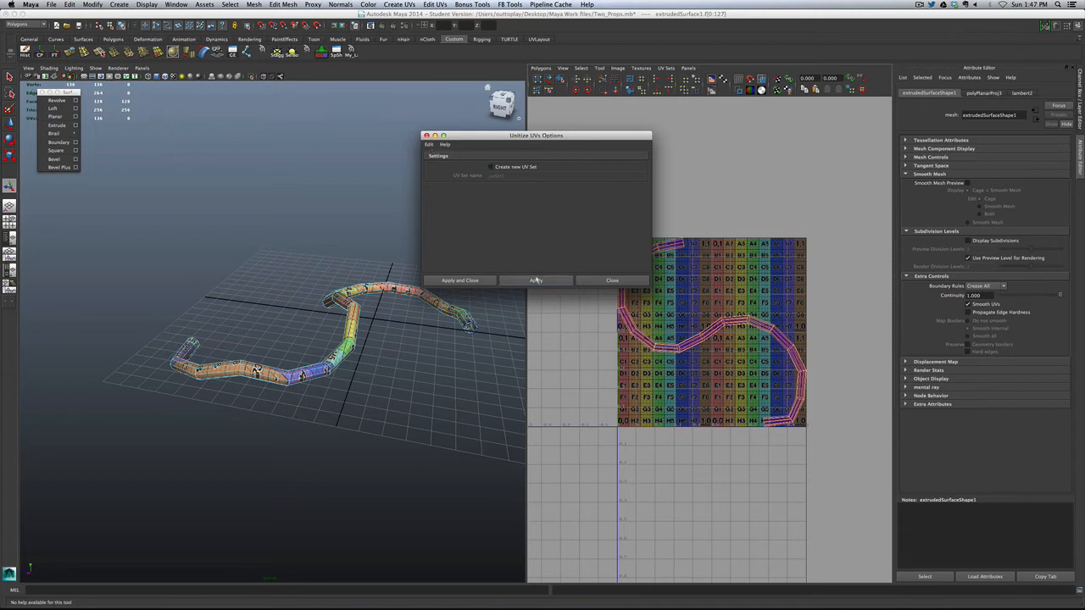
click(538, 281)
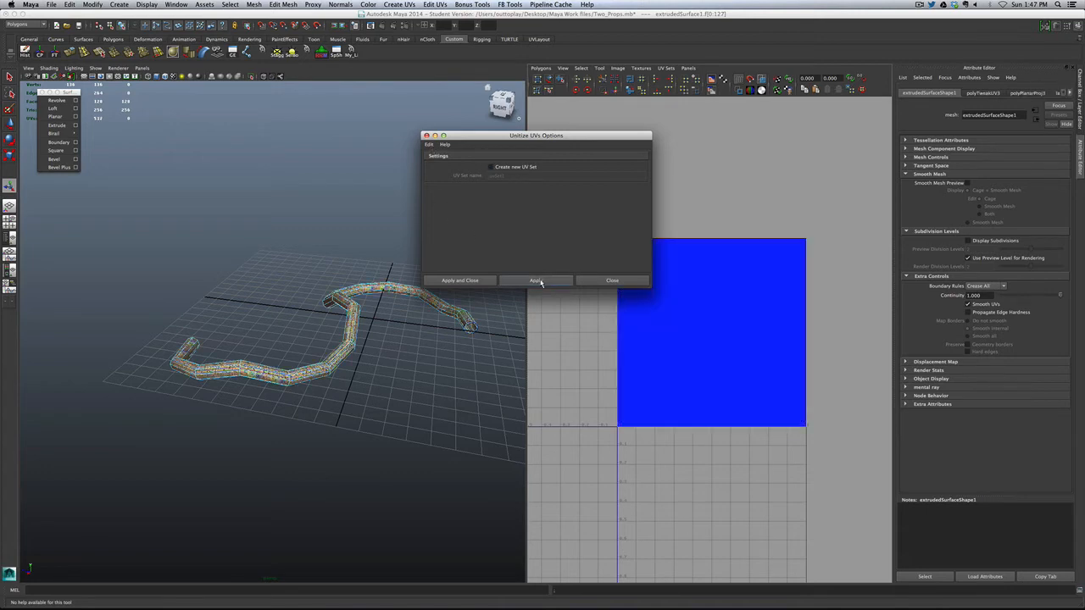
click(606, 280)
click(412, 247)
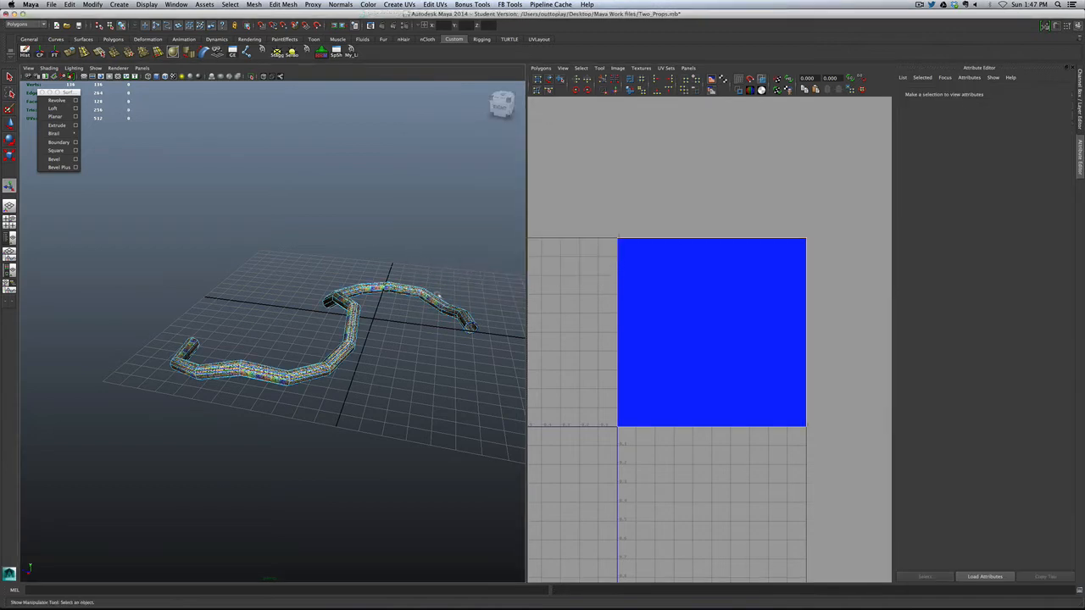
Step: Return the tube to object mode, select it and examine the repeating checker texture on its faces up close
scroll(443, 332, up, 5)
scroll(442, 332, down, 5)
right_drag(440, 307, 464, 298)
click(466, 317)
scroll(466, 319, up, 3)
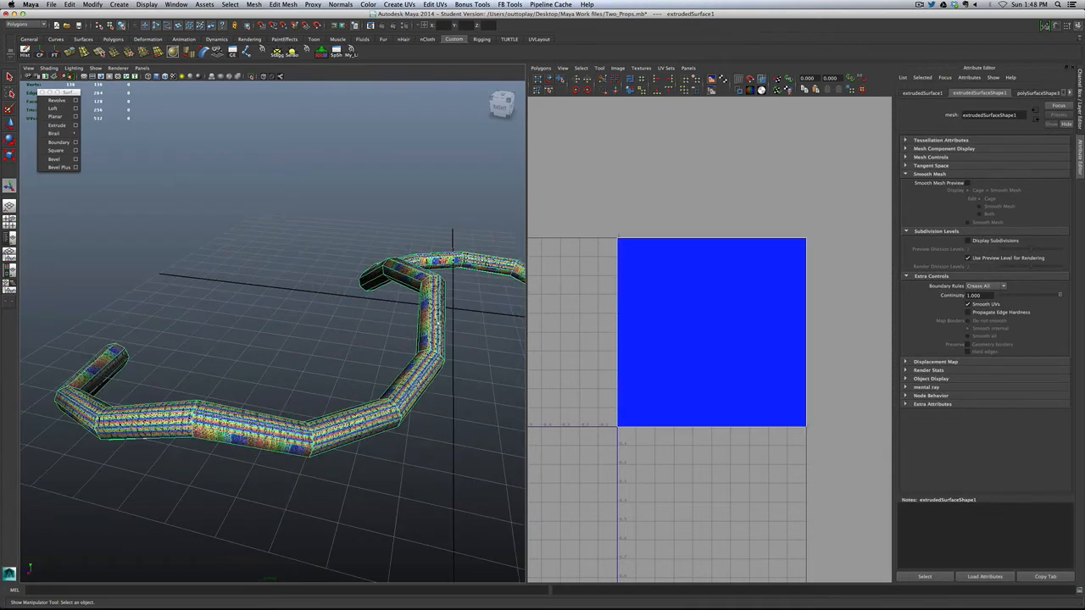
scroll(483, 348, down, 3)
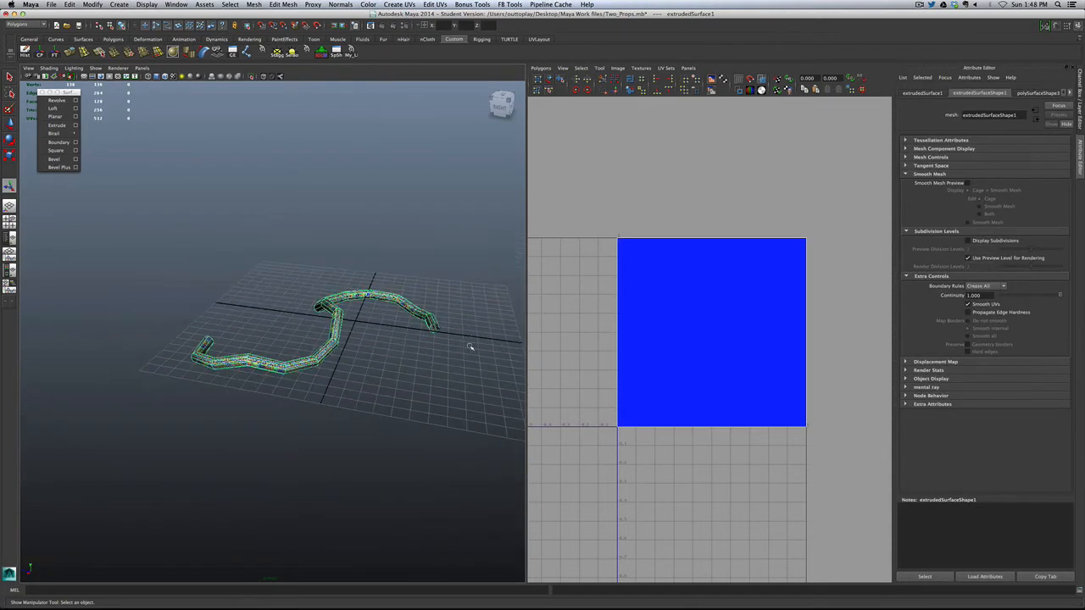
scroll(627, 272, up, 2)
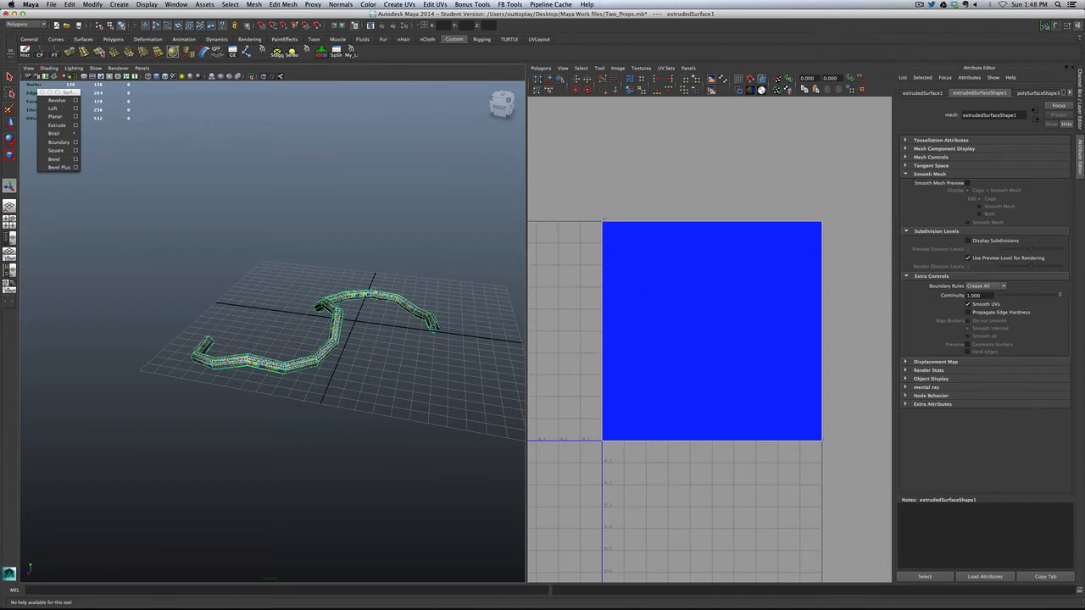
scroll(373, 294, up, 2)
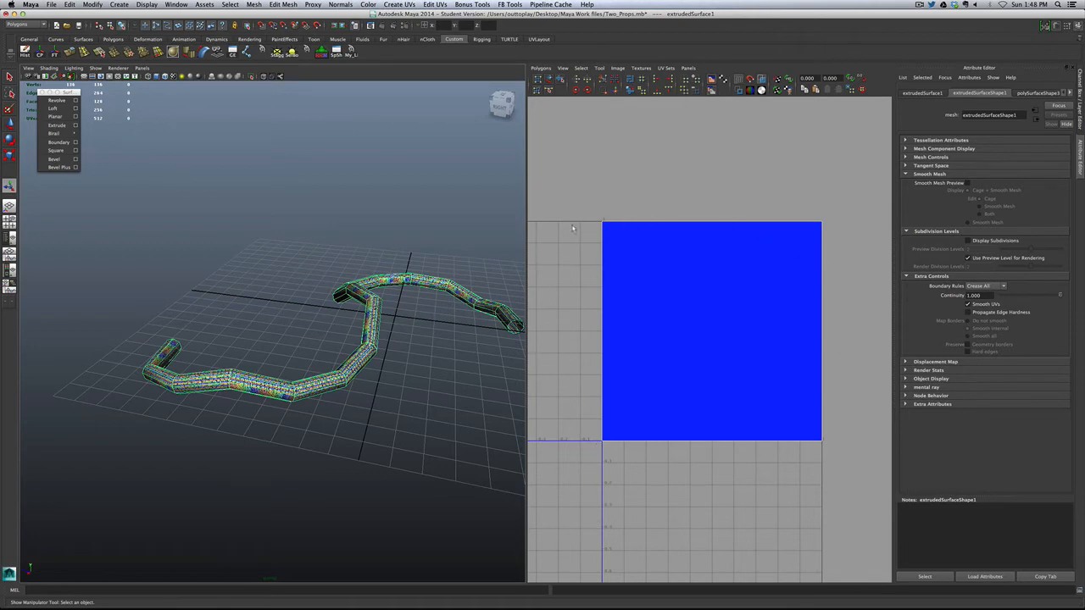
scroll(435, 314, up, 6)
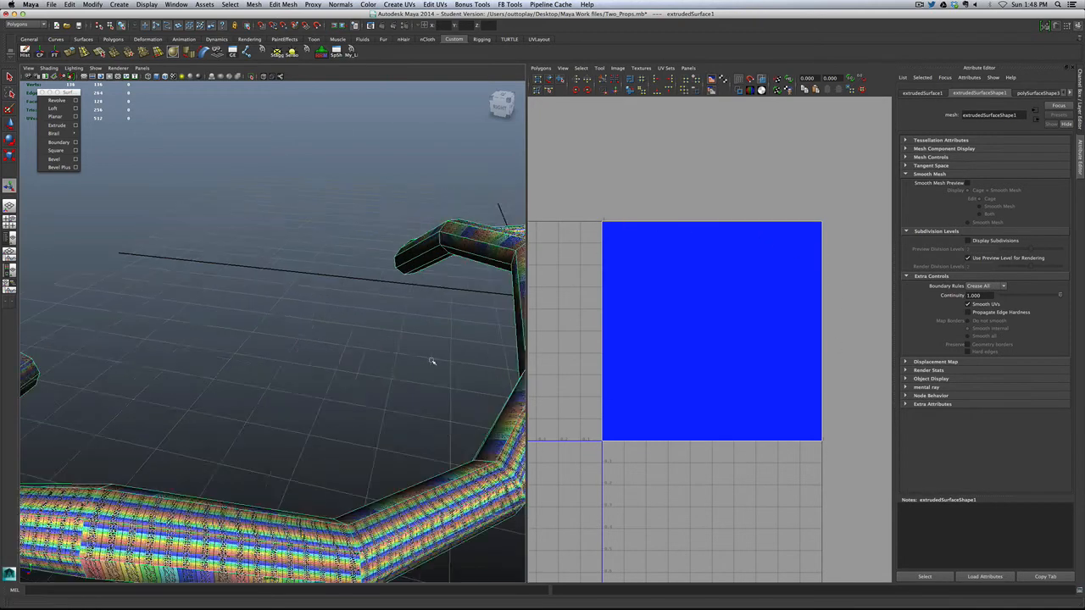
scroll(371, 375, up, 6)
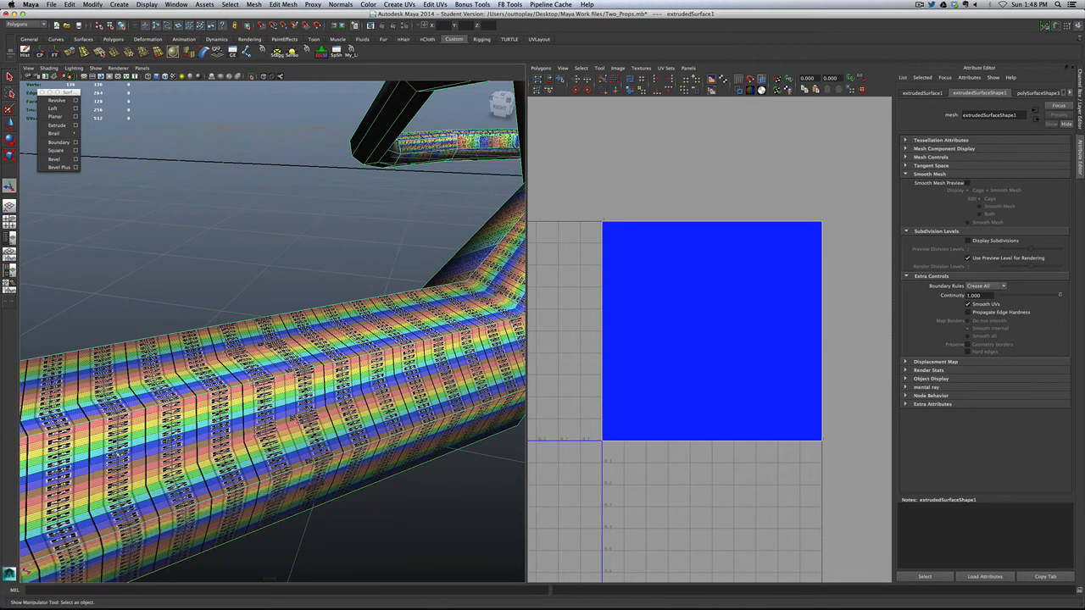
Step: Switch the tube to edge selection and select all of its edges
key(f)
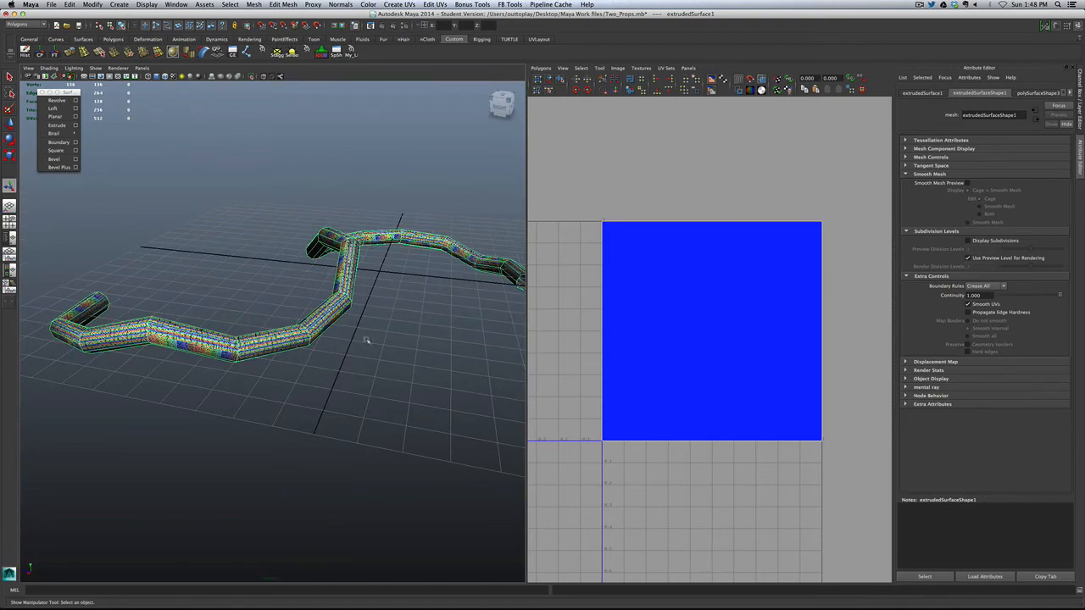
alt+drag(367, 340, 456, 338)
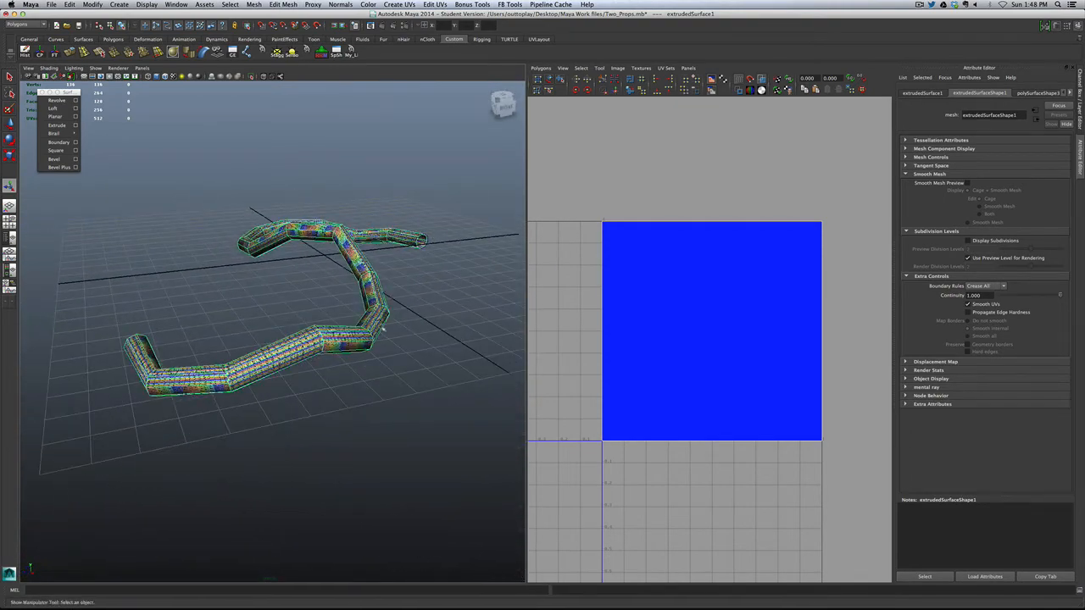
alt+right_drag(456, 340, 380, 329)
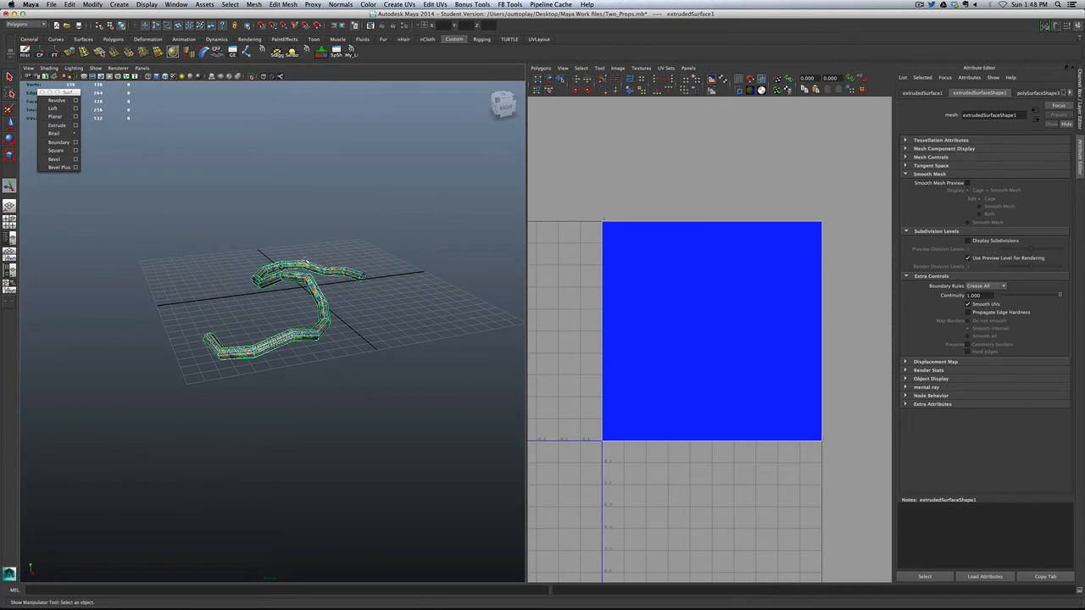
key(f)
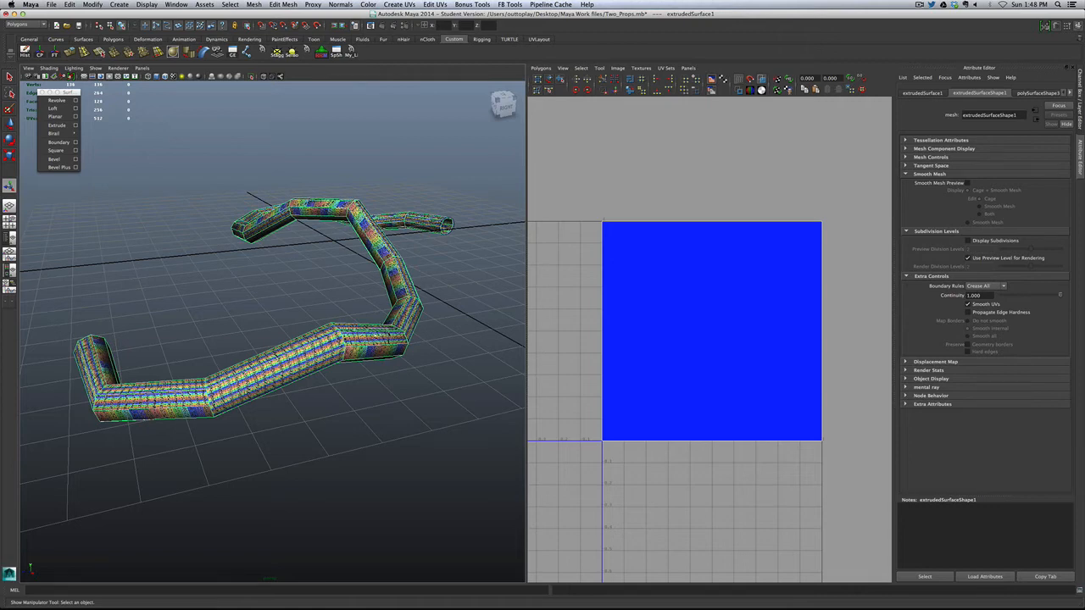
right_click(371, 333)
click(369, 314)
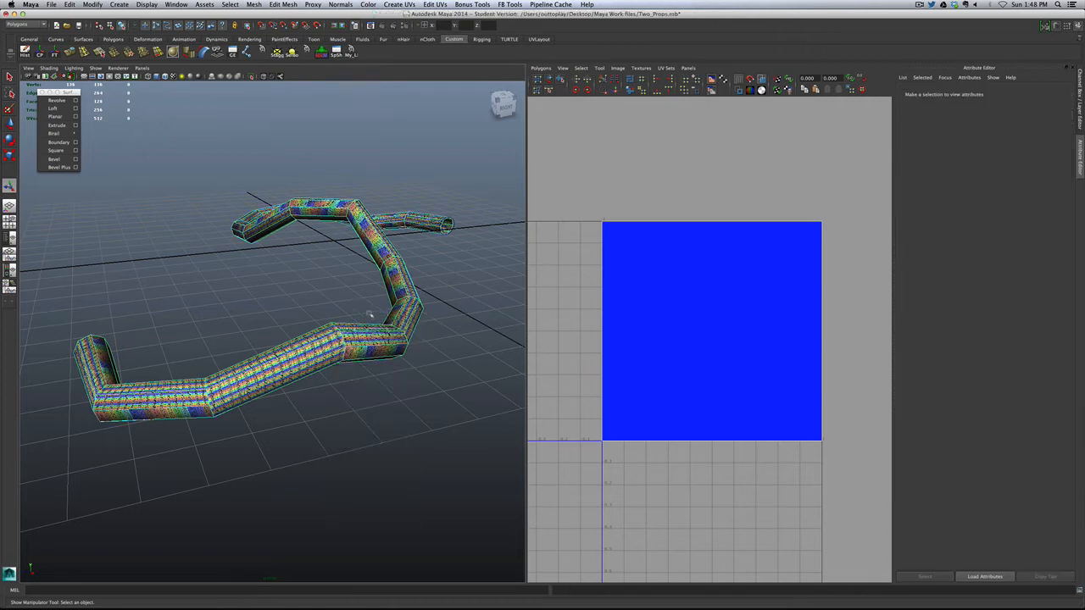
scroll(370, 314, down, 3)
drag(411, 219, 152, 412)
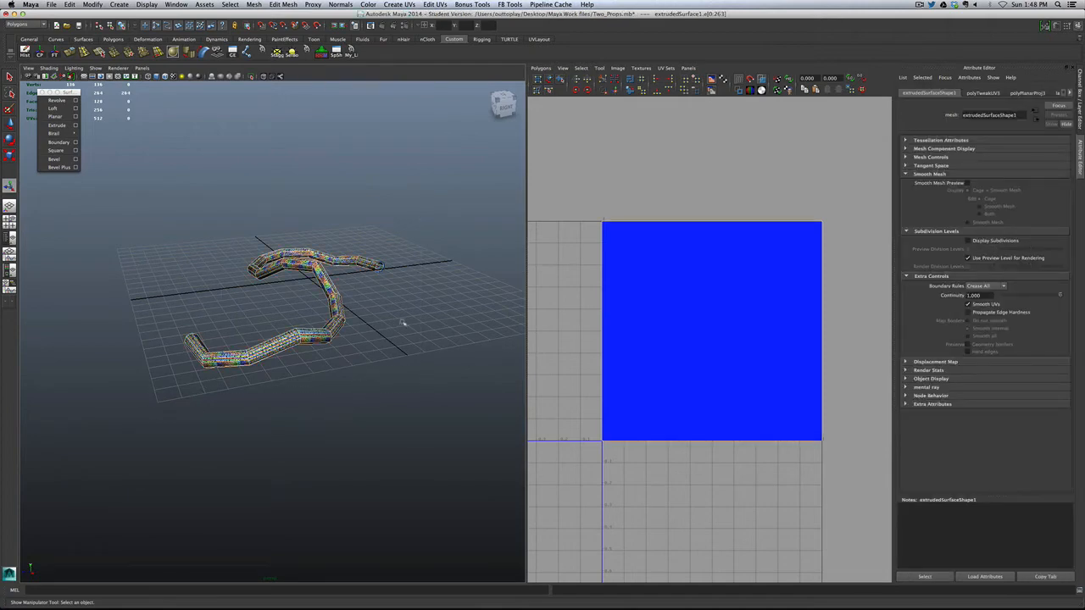
Step: Deselect one lengthwise edge loop along the underside of the tube so it stays as the UV seam
scroll(423, 309, up, 3)
scroll(386, 376, up, 3)
scroll(388, 379, up, 4)
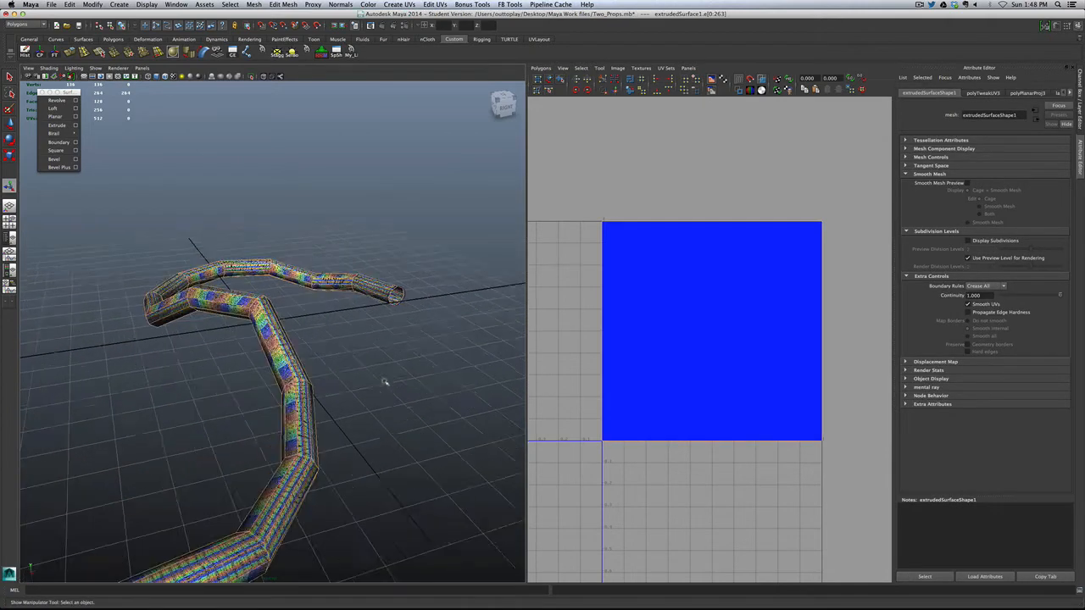
scroll(363, 432, up, 4)
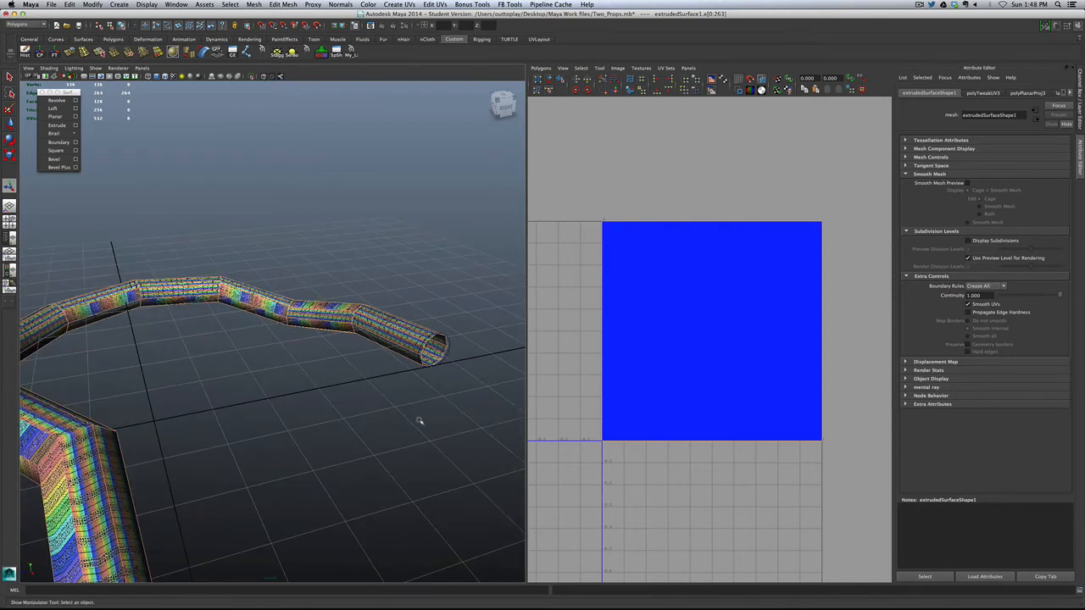
alt+middle_drag(407, 339, 368, 359)
scroll(377, 362, up, 3)
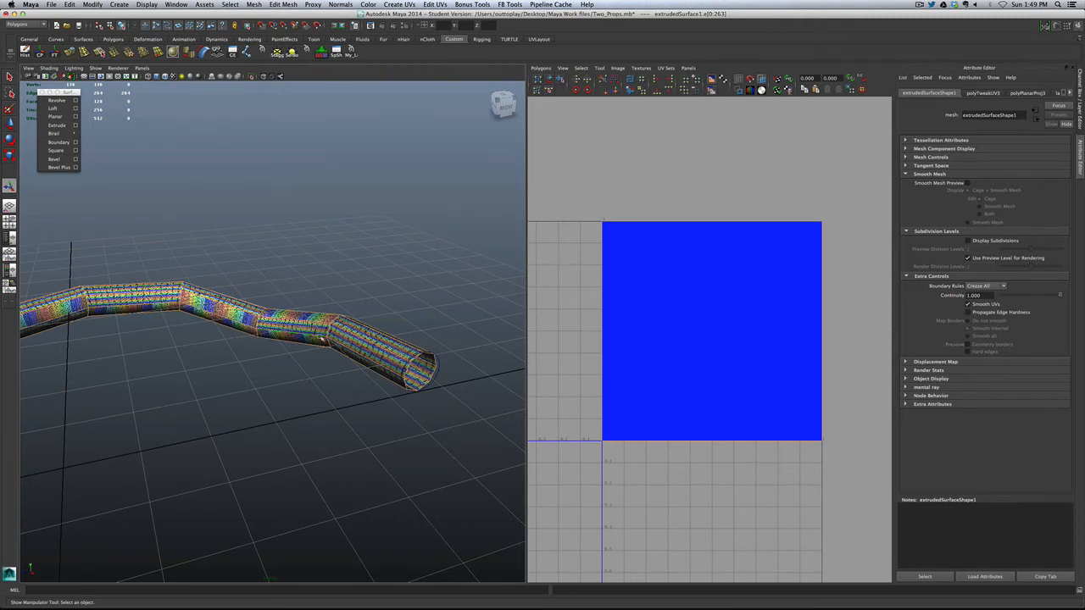
ctrl+double_click(336, 341)
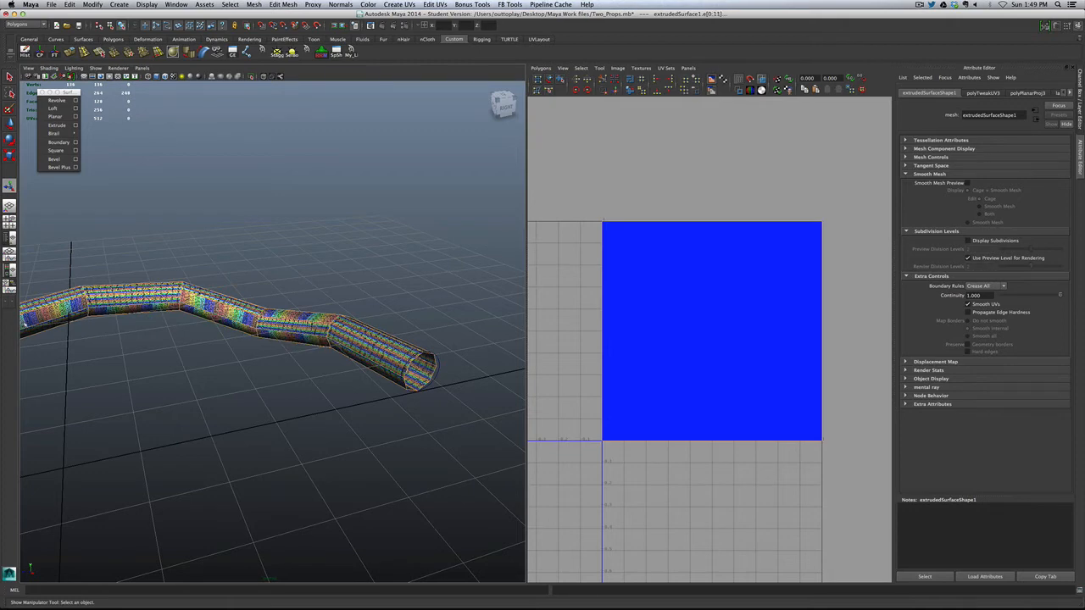
Step: Deselect the border edge loops around the tube's open ends
scroll(156, 336, down, 5)
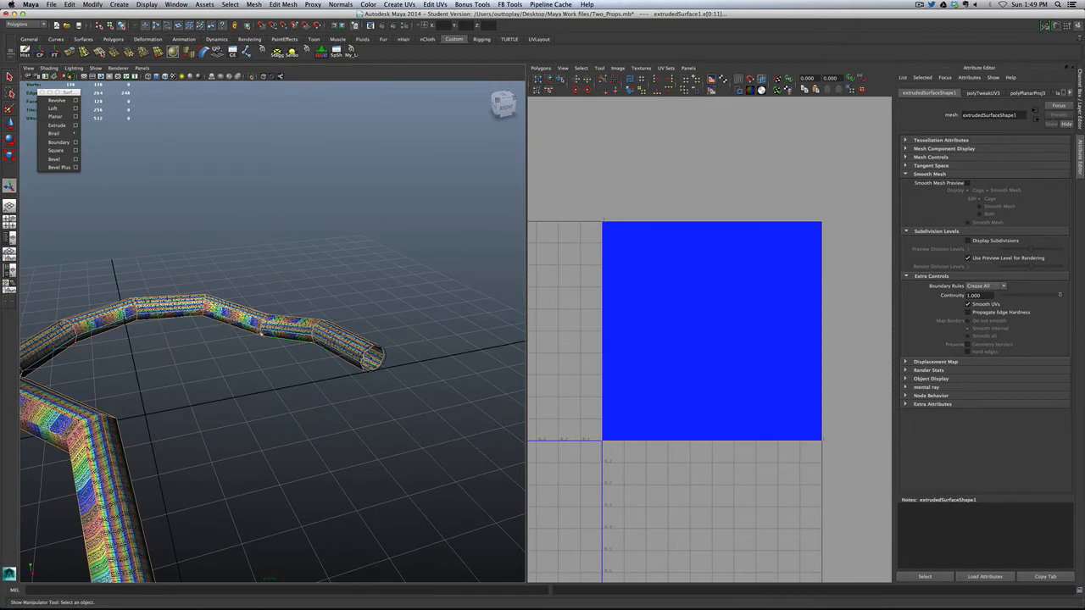
scroll(271, 364, up, 4)
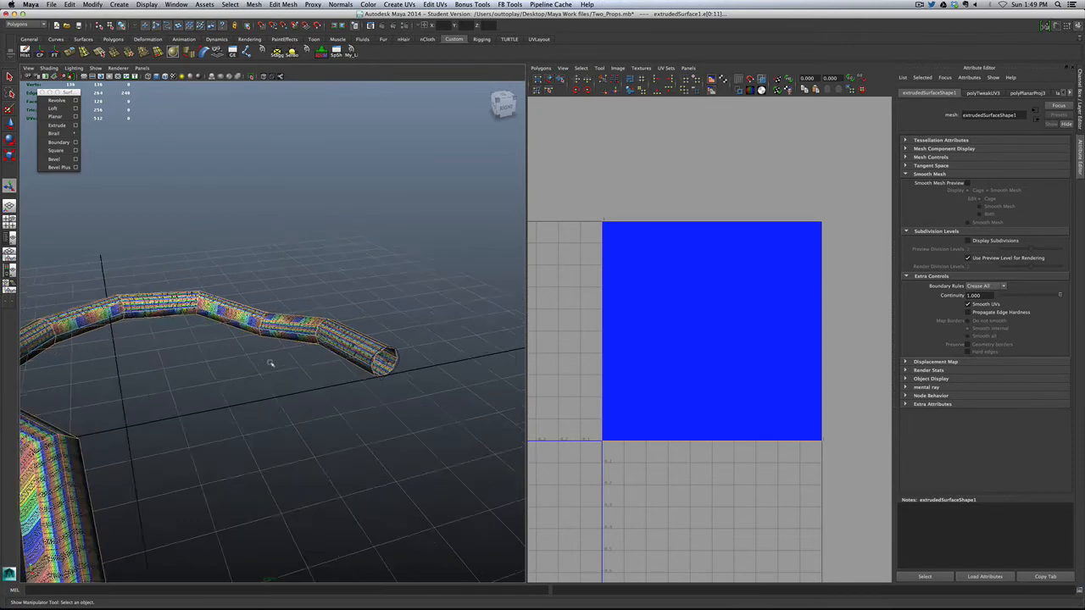
scroll(270, 363, up, 1)
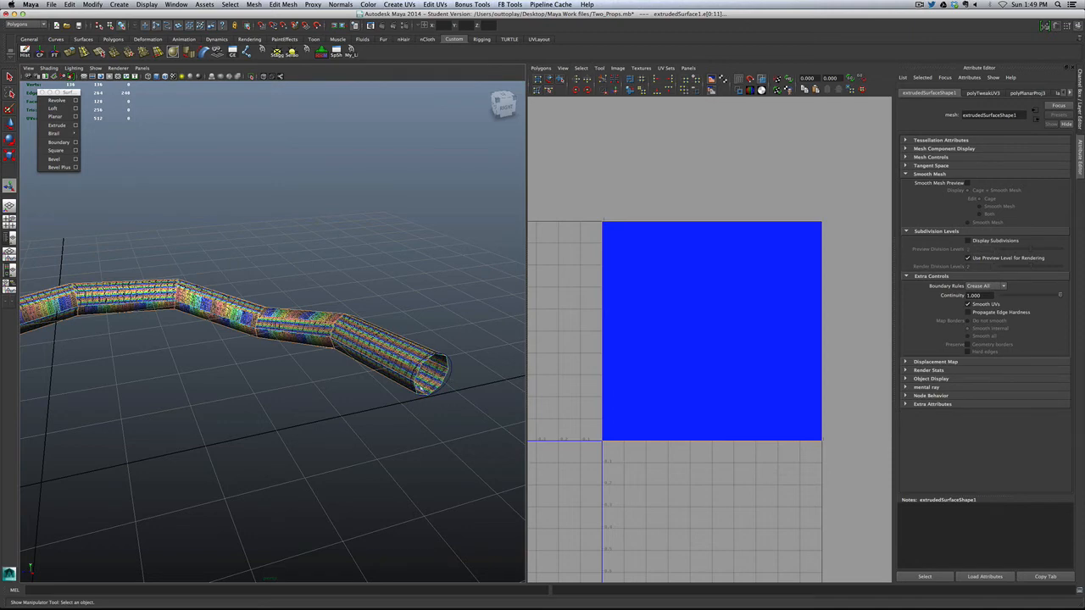
alt+drag(446, 365, 293, 474)
alt+drag(378, 464, 356, 432)
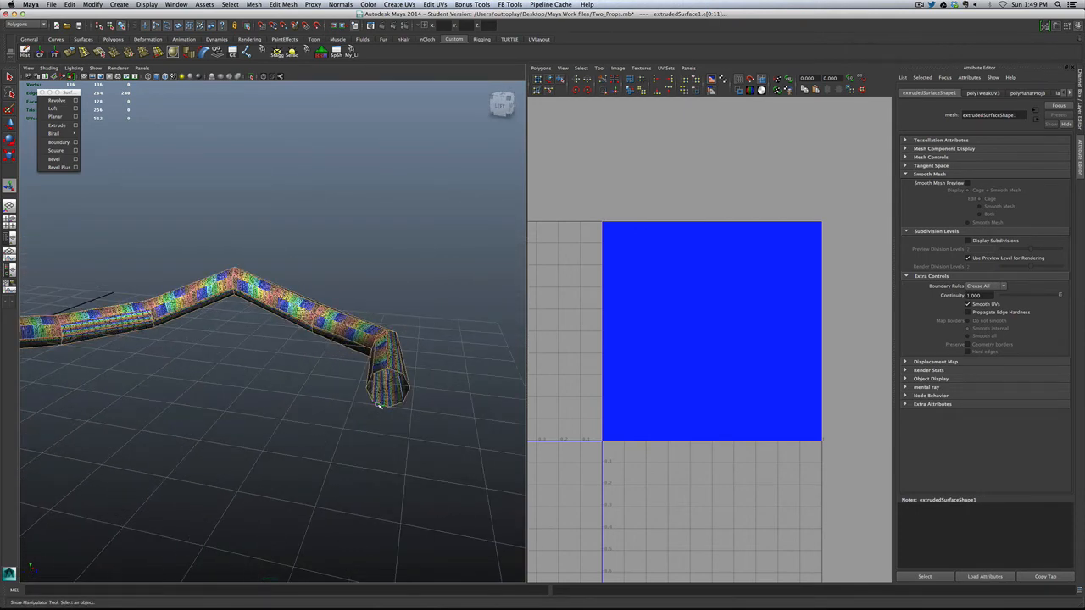
click(379, 405)
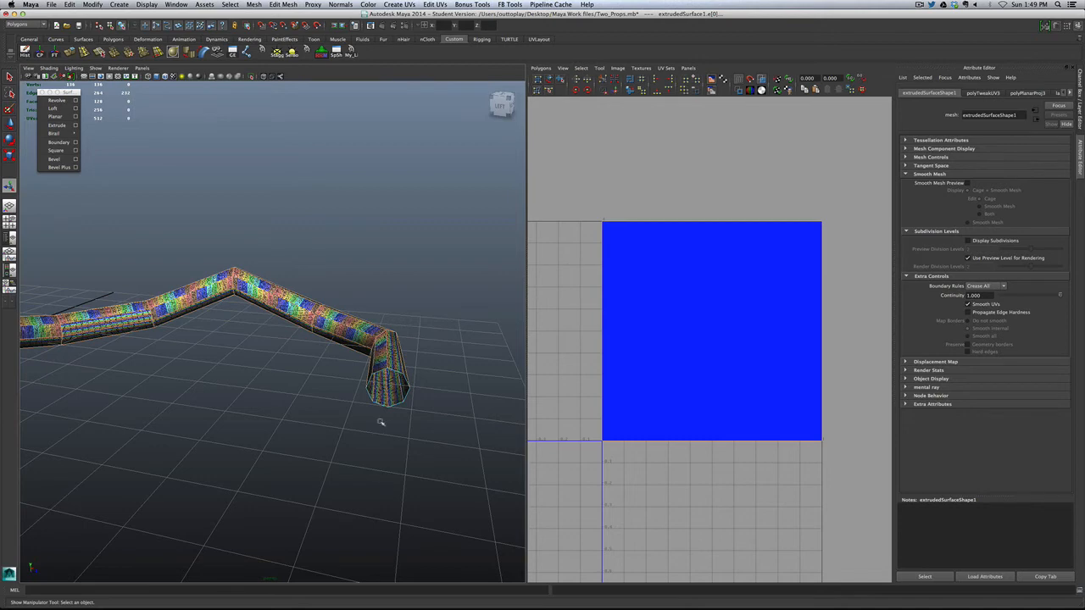
alt+drag(385, 463, 343, 469)
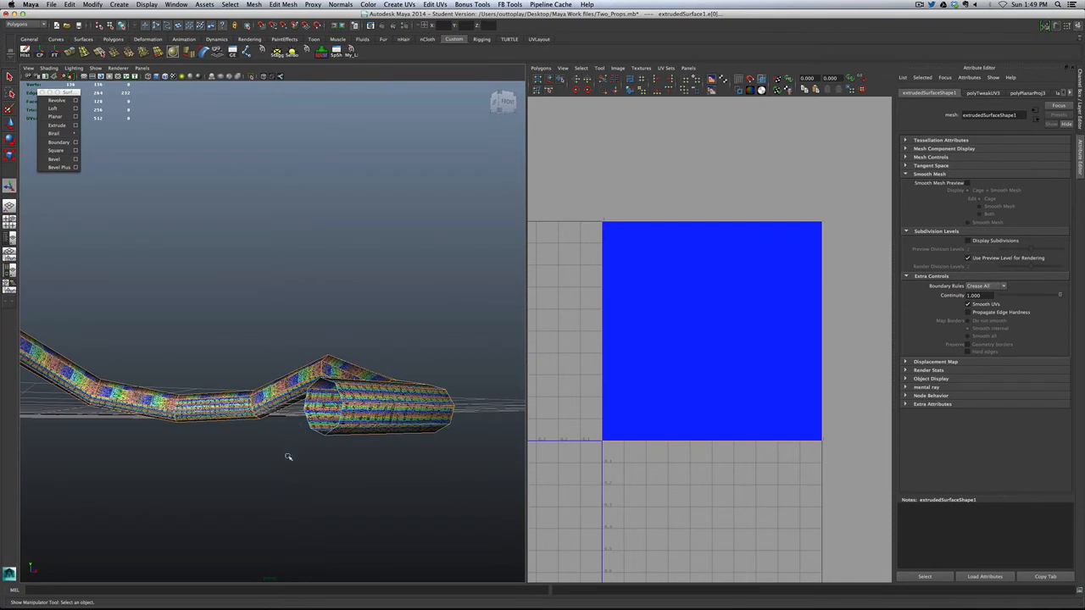
Step: Move and sew the UVs of the selected edges to join the tube's faces into one gridded shell
scroll(288, 456, down, 5)
alt+drag(308, 441, 239, 454)
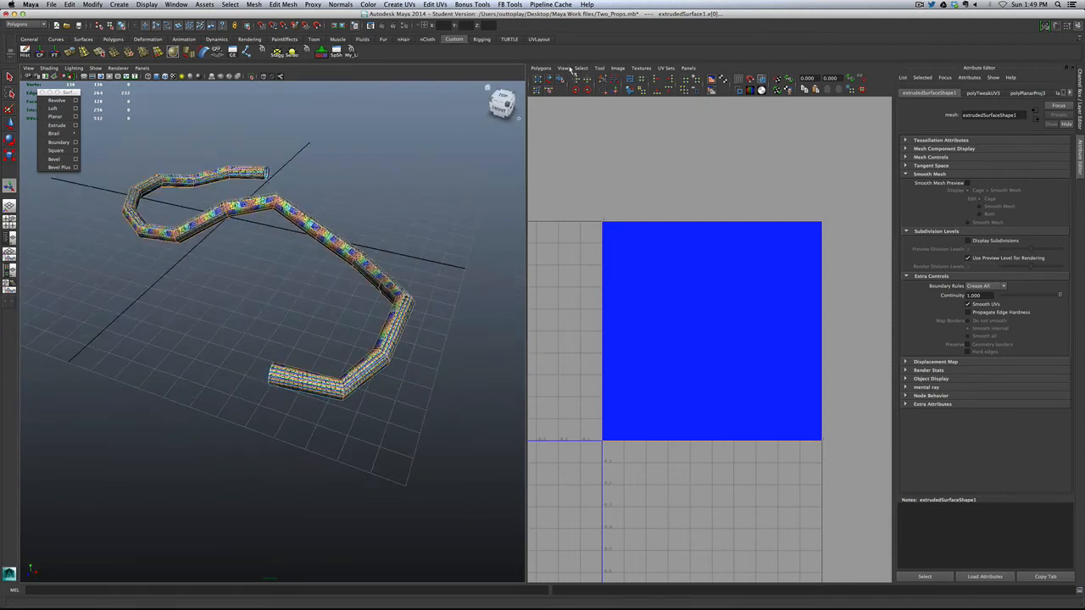
click(619, 93)
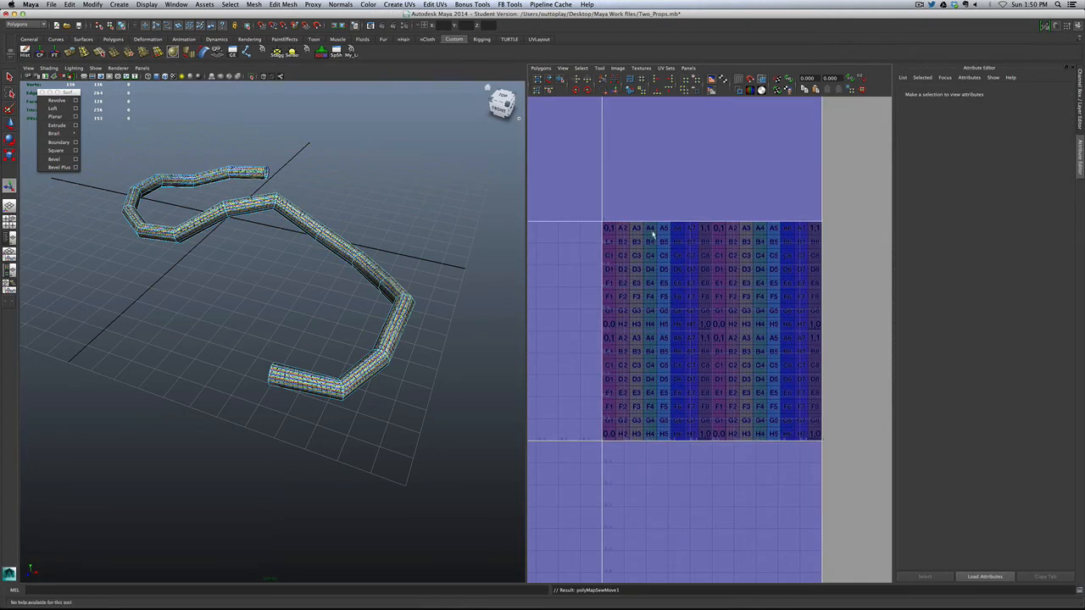
scroll(648, 254, down, 10)
scroll(644, 268, down, 3)
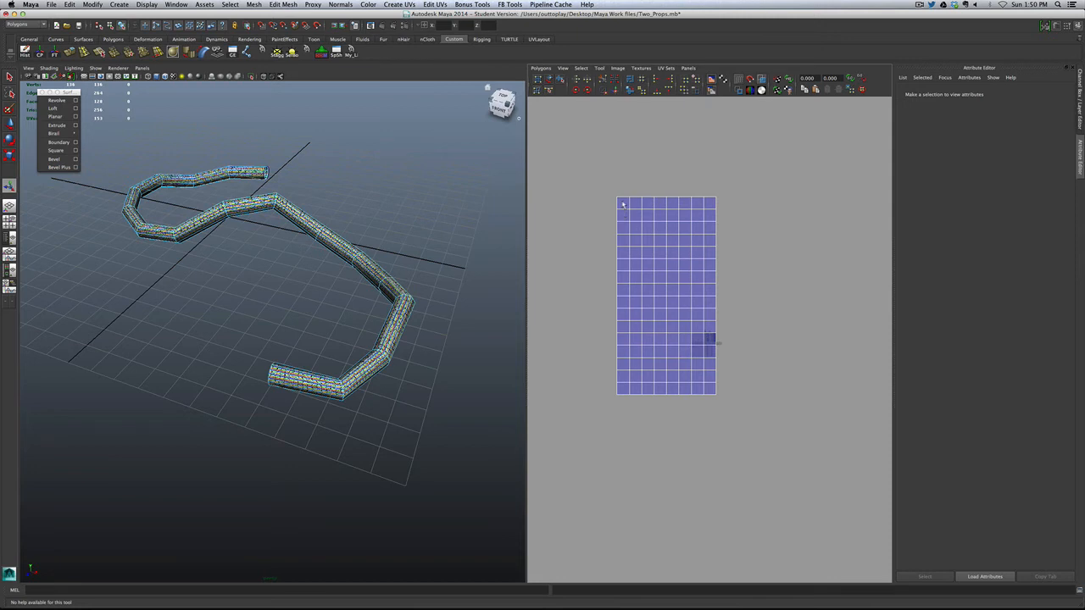
Step: Select all UVs of the sewn shell and unfold them into a narrow vertical strip with the Smooth UV Tool
right_drag(623, 204, 642, 203)
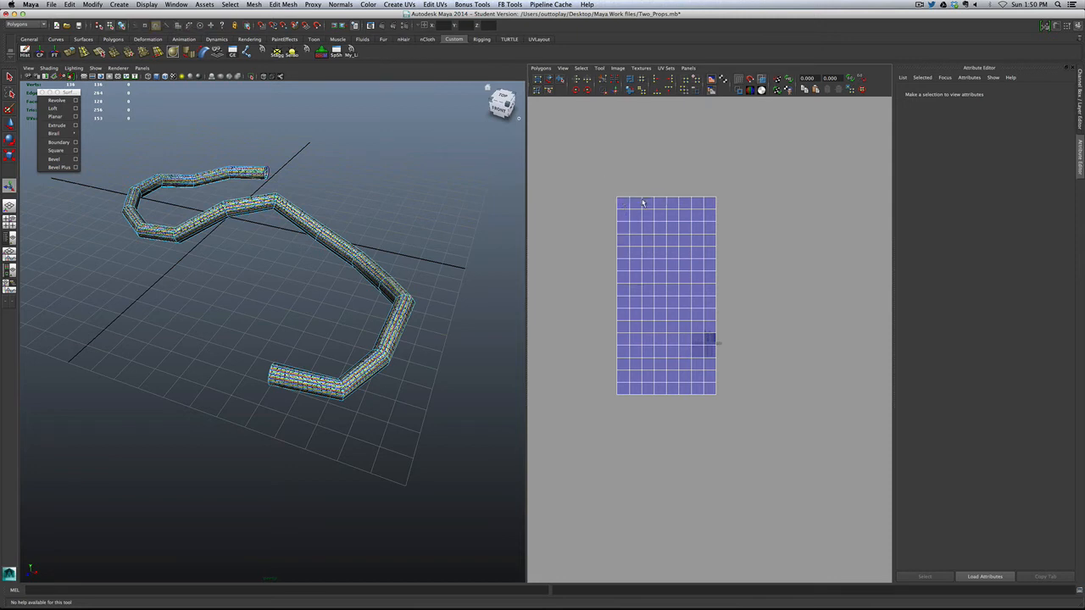
drag(608, 198, 750, 416)
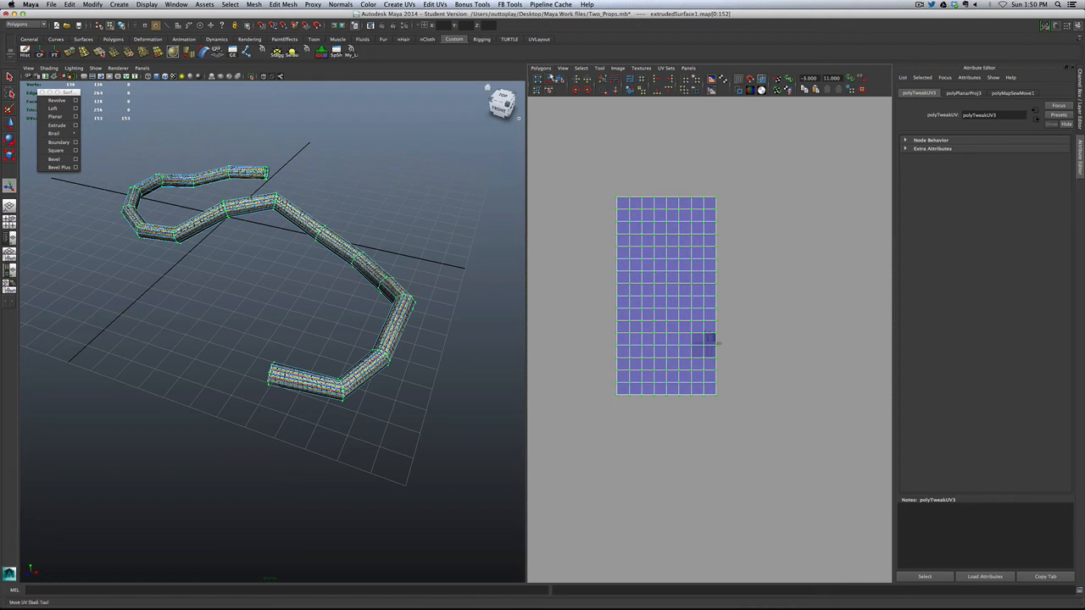
click(540, 69)
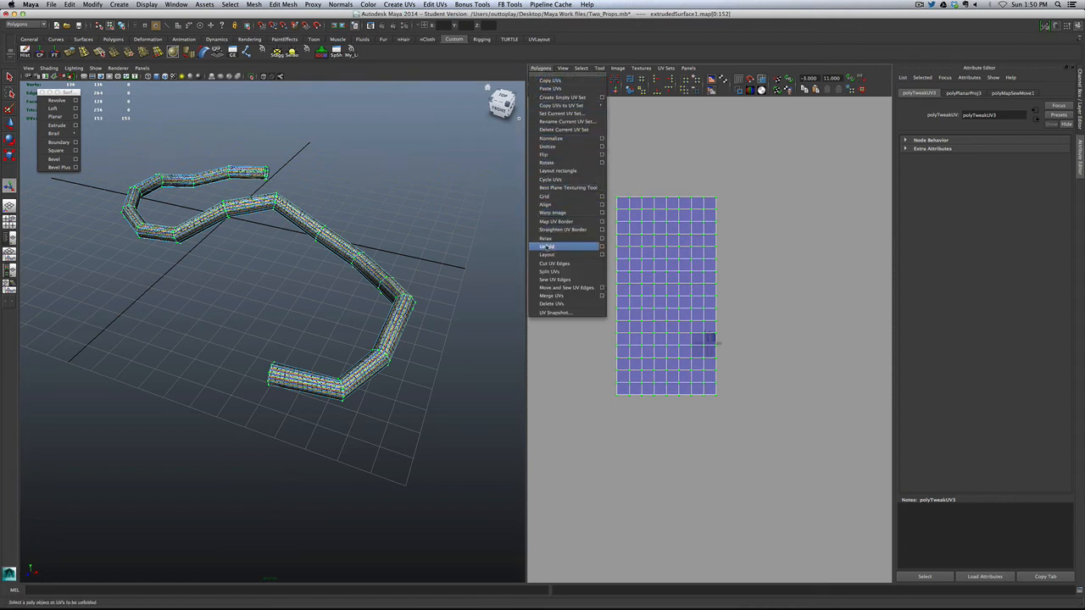
click(559, 187)
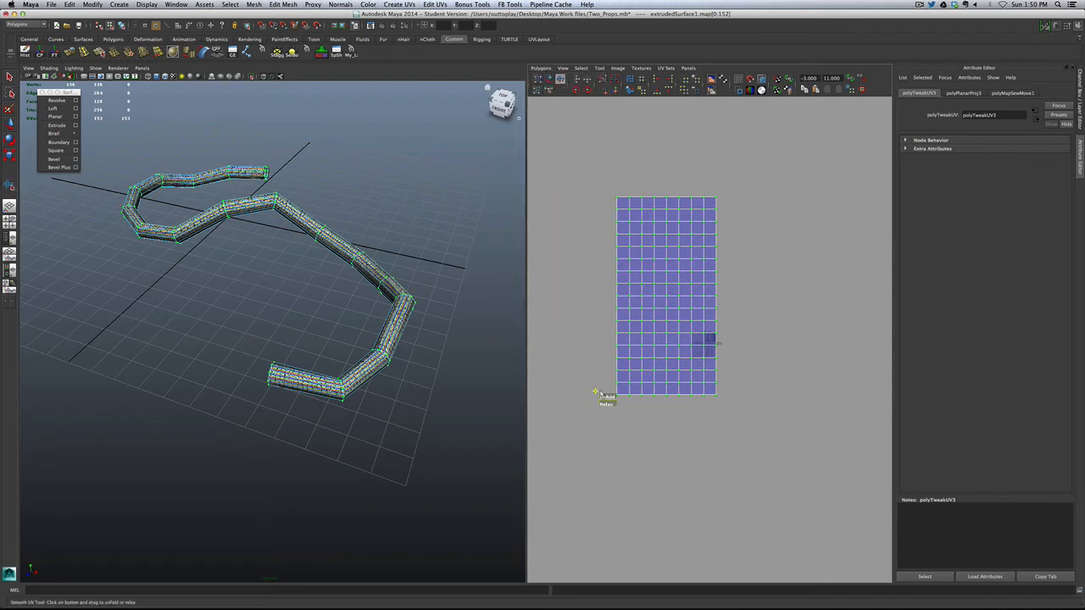
drag(598, 395, 704, 367)
drag(605, 400, 1062, 389)
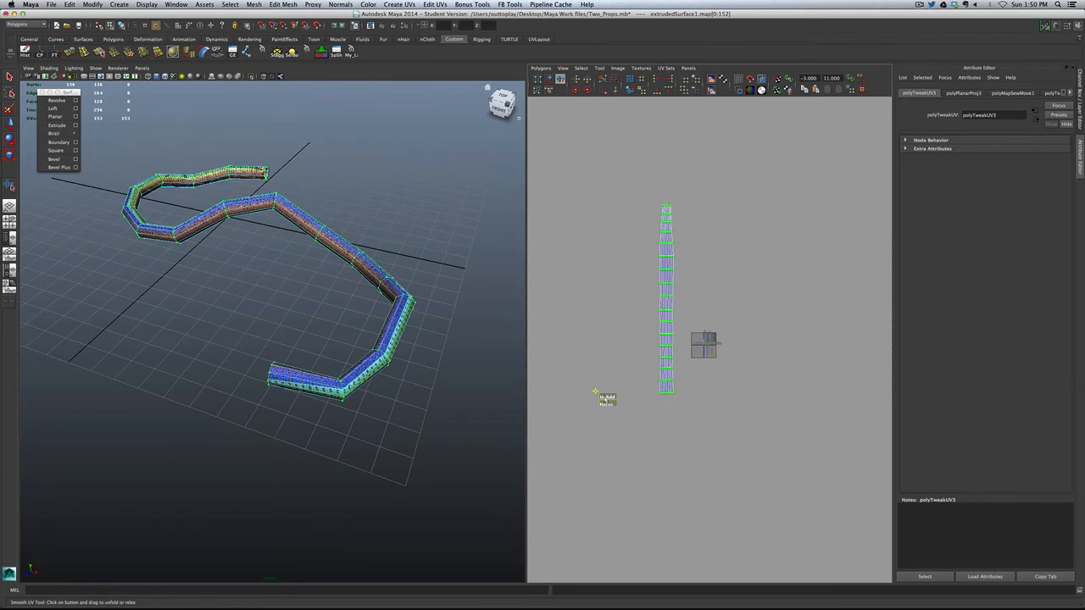
Step: Unfold the UV strip further with the Smooth UV Tool to lengthen it and even out its rows
drag(606, 398, 685, 395)
scroll(622, 341, up, 8)
scroll(622, 342, down, 7)
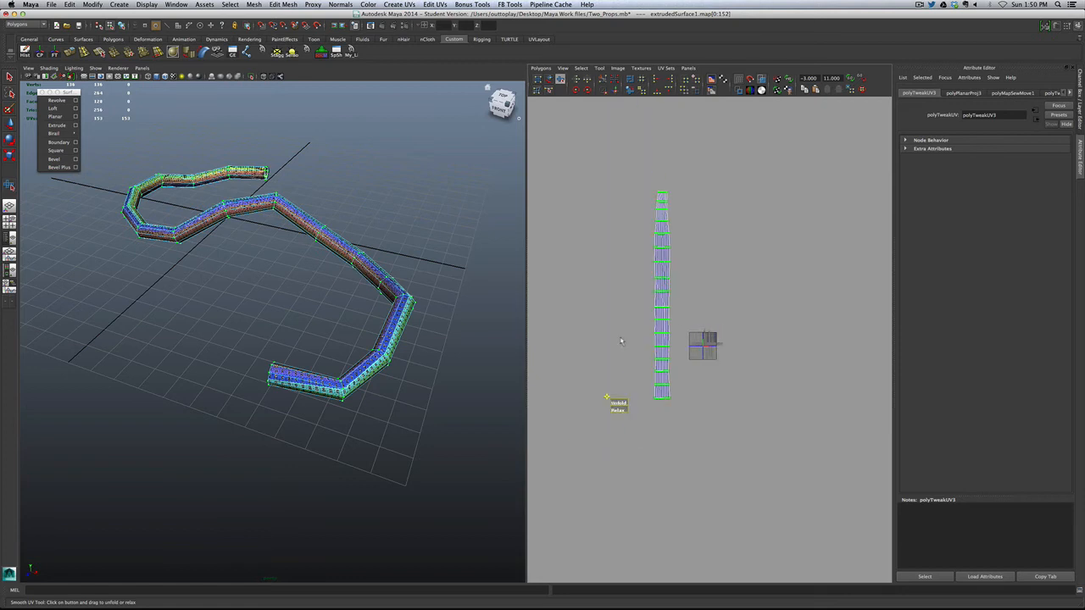
scroll(621, 341, up, 2)
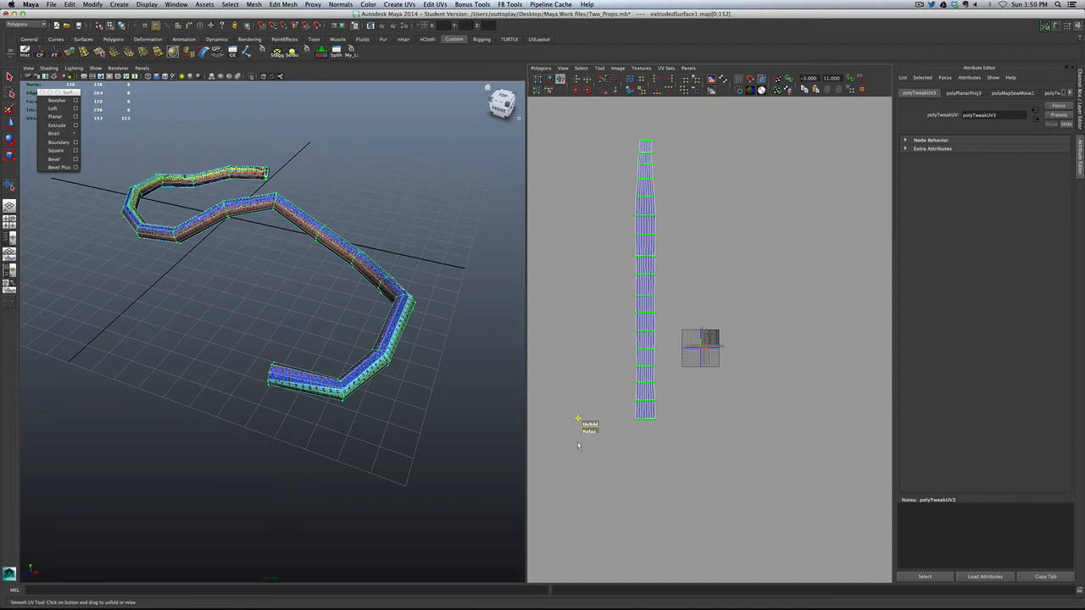
drag(588, 433, 653, 426)
scroll(613, 275, up, 4)
alt+middle_drag(666, 253, 723, 377)
scroll(688, 309, down, 2)
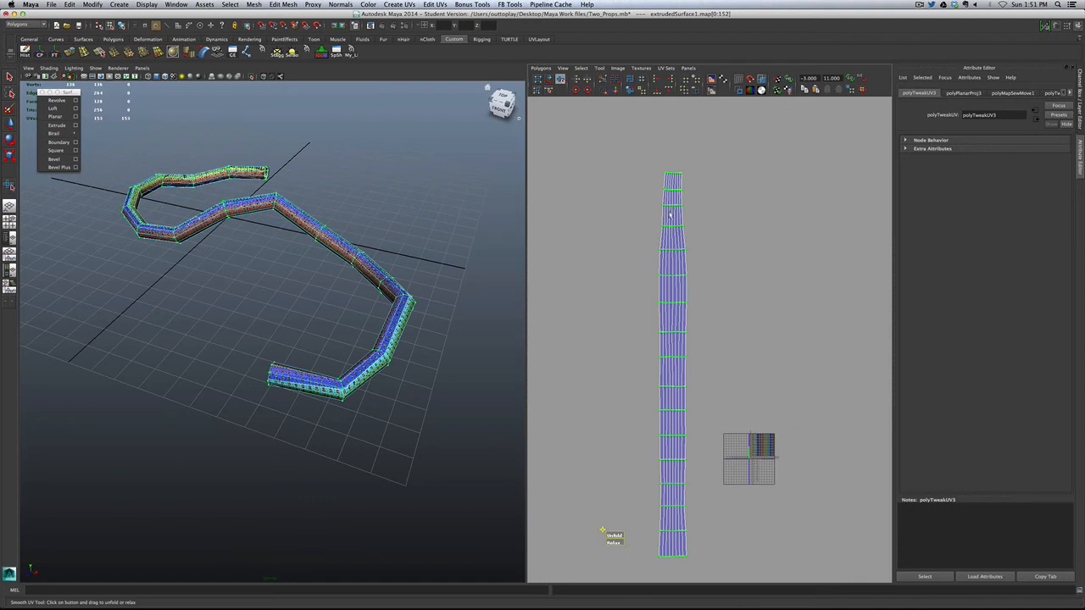
Step: Scale the unfolded UV shell down uniformly and position it over the checker texture tile
key(e)
key(r)
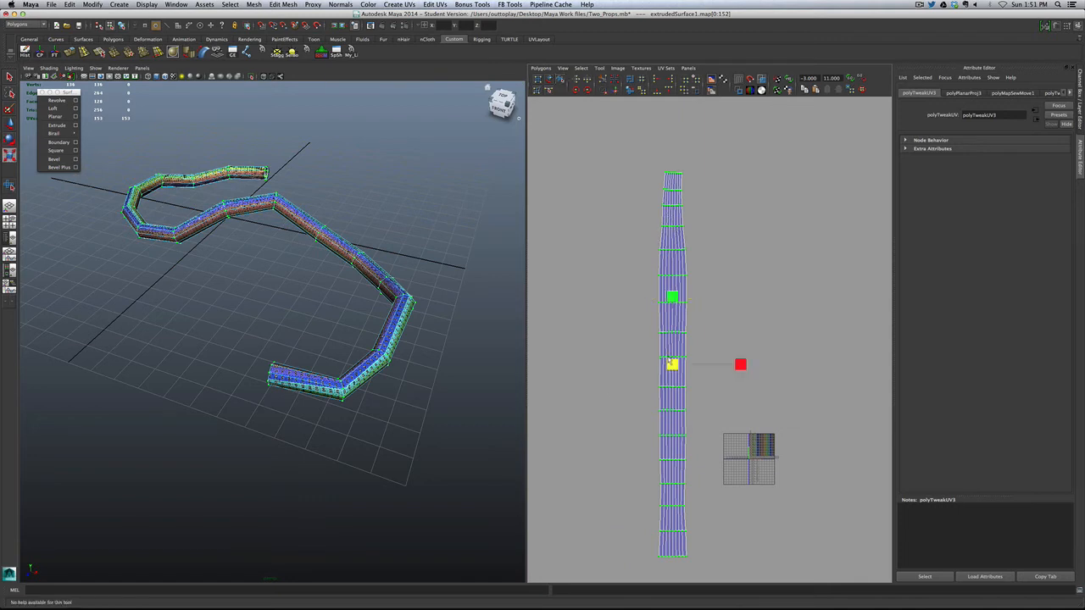
drag(672, 365, 758, 445)
key(w)
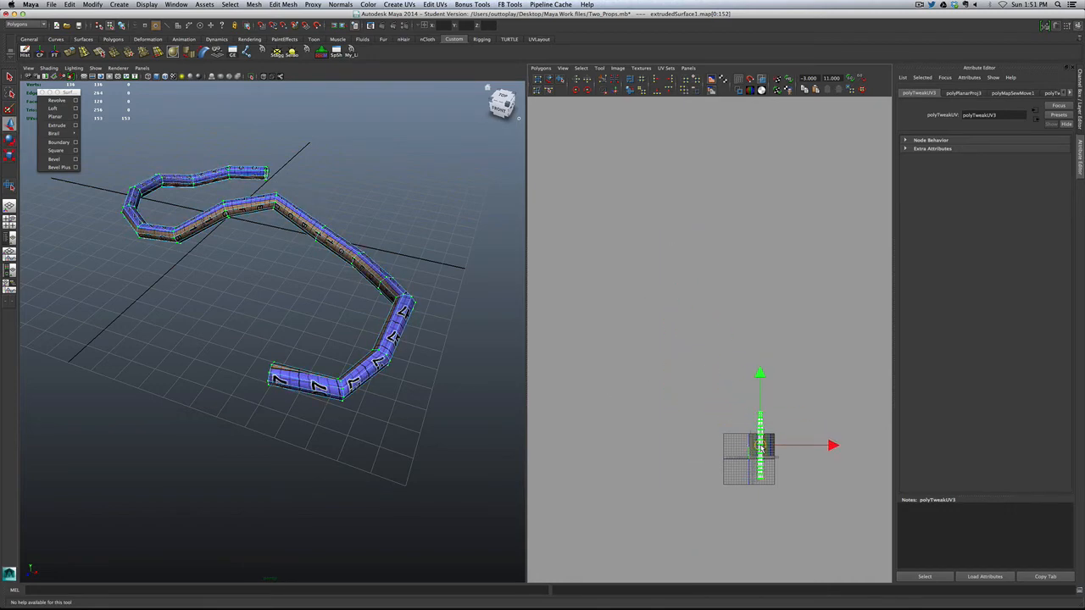
scroll(695, 453, up, 3)
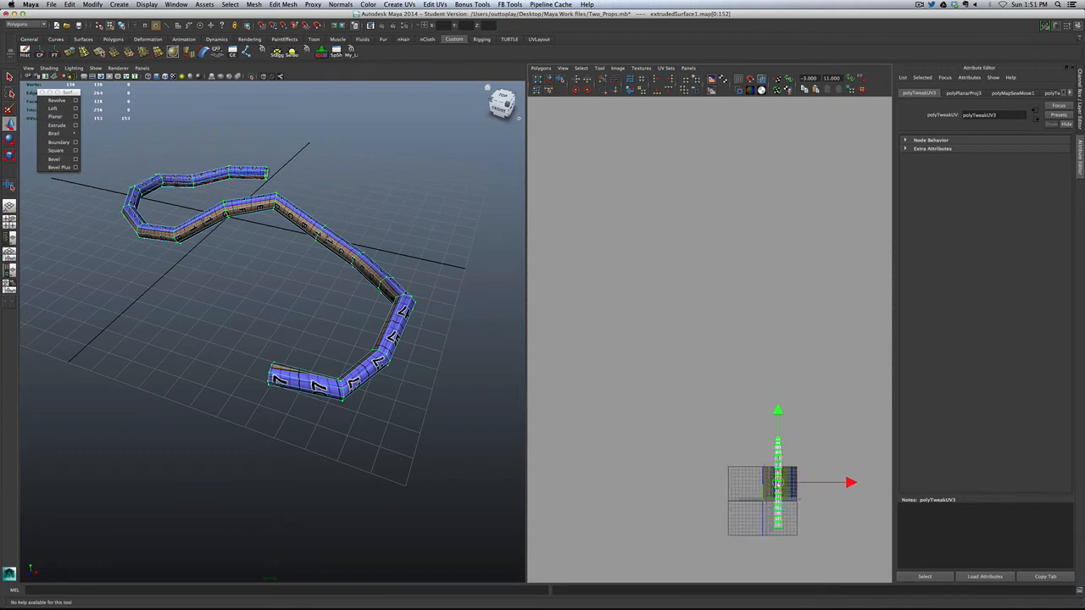
Step: Scale the UV shell down to fit inside the texture tile, and enlarge it again until it extends above and below the tile
key(r)
drag(778, 483, 751, 494)
scroll(751, 494, up, 2)
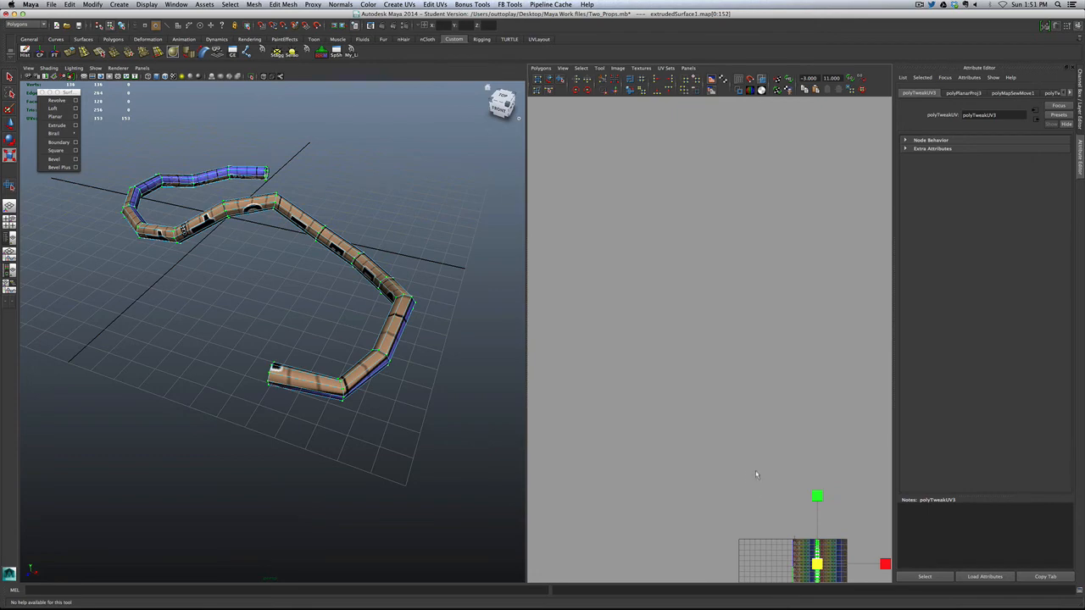
alt+middle_drag(757, 474, 582, 240)
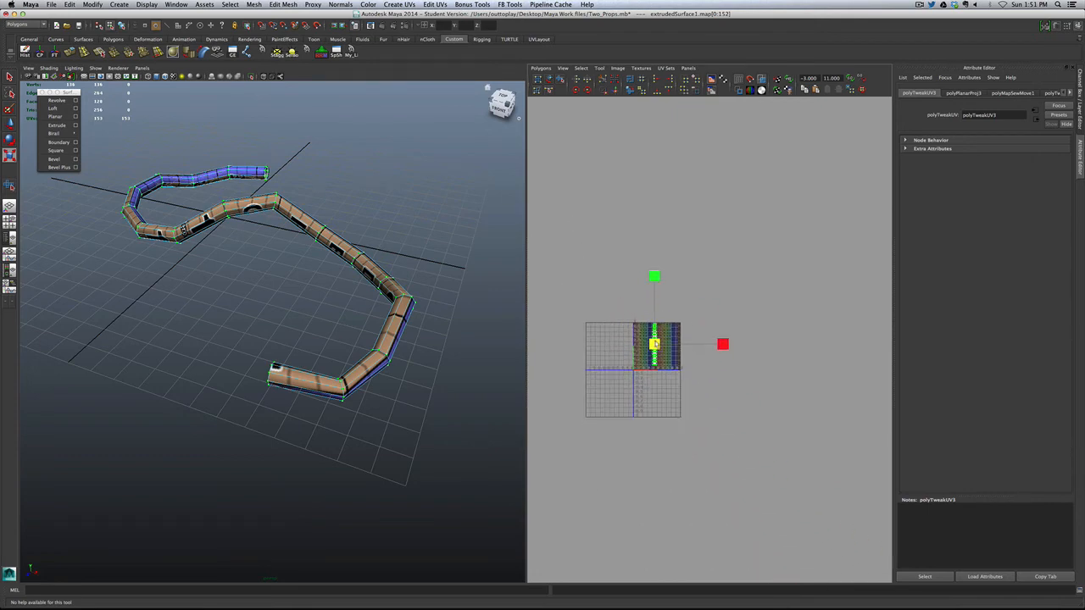
drag(656, 345, 783, 298)
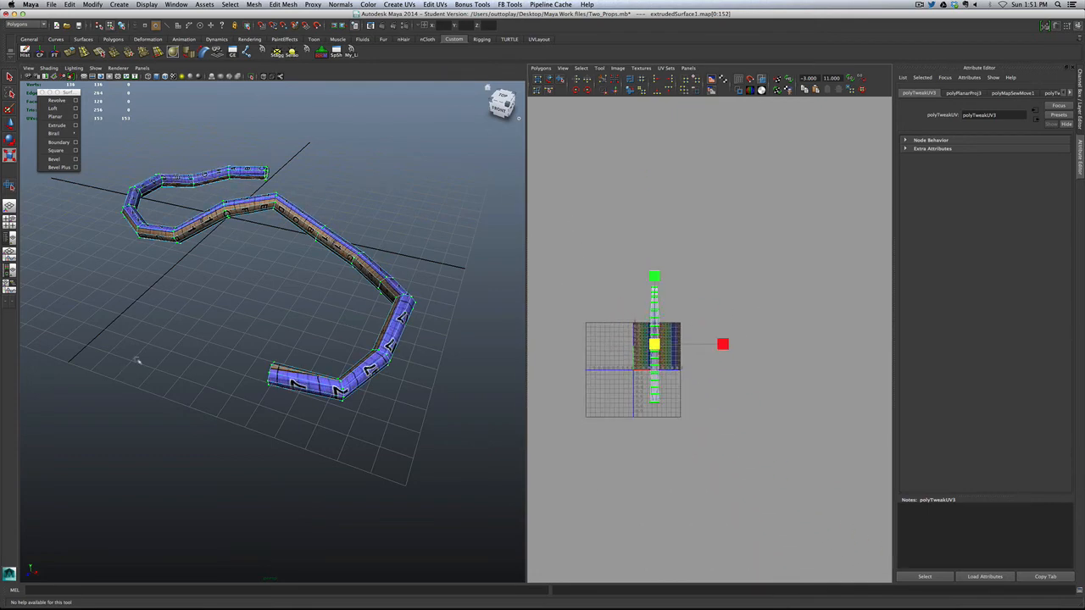
Step: Turn on the smooth mesh preview for the tube and examine how the checker numbers follow its curve
alt+drag(137, 361, 360, 378)
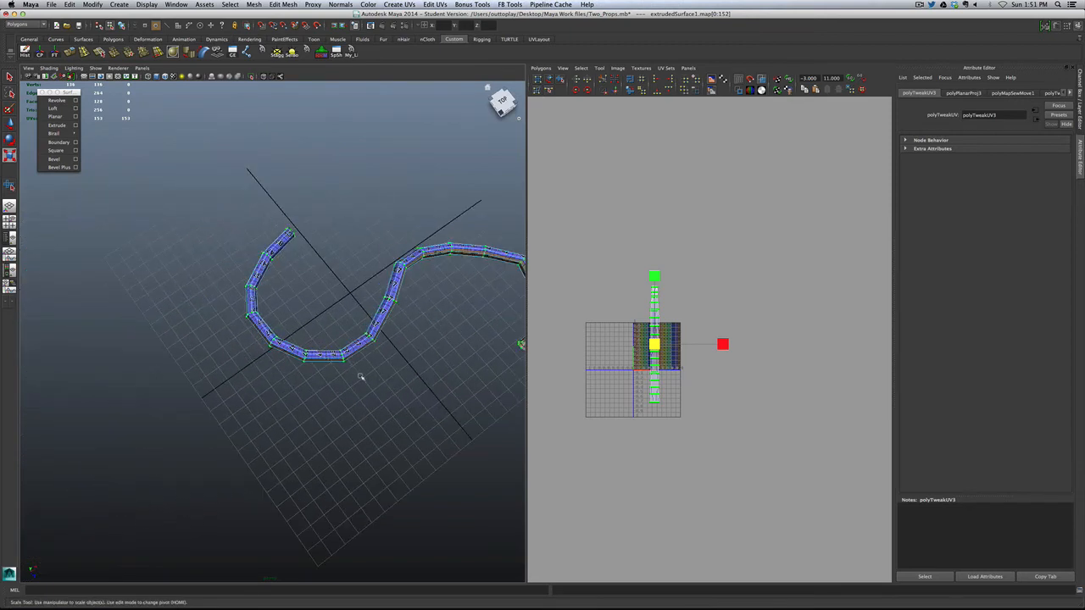
scroll(361, 377, up, 4)
key(3)
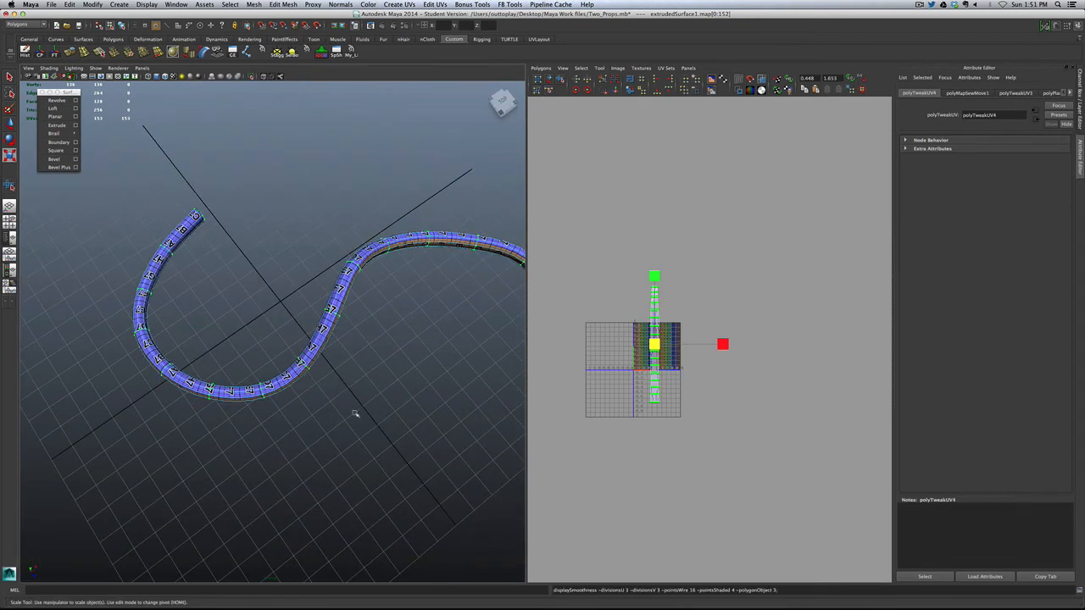
Step: Examine how the checker numbers run along the smoothed tube, from both open ends and around its bends
alt+drag(381, 381, 209, 413)
alt+right_drag(205, 394, 300, 341)
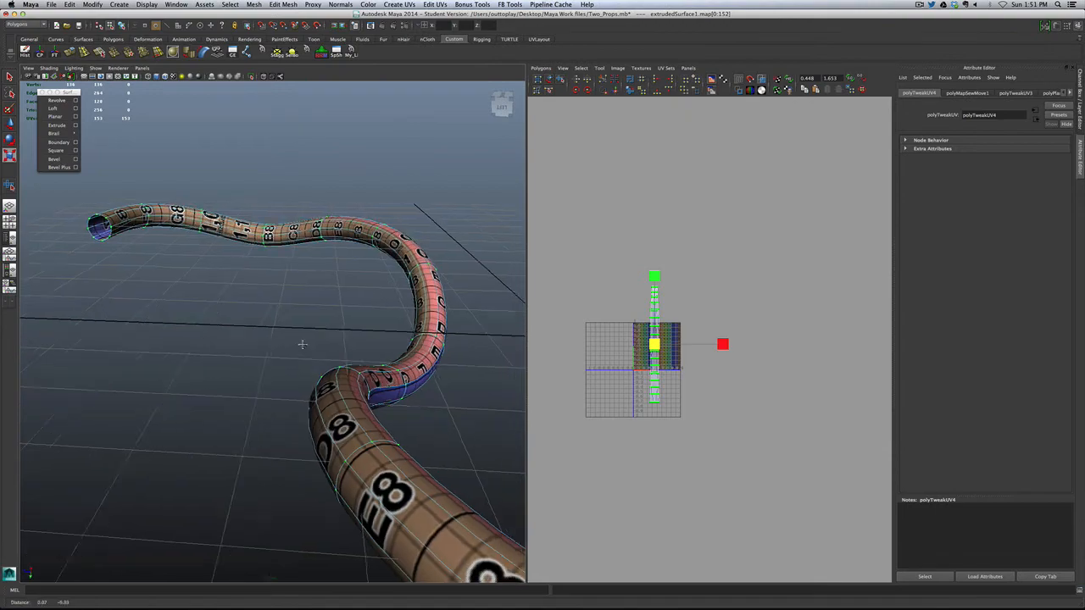
alt+middle_drag(300, 341, 207, 288)
alt+right_drag(233, 301, 145, 339)
alt+middle_drag(492, 406, 269, 394)
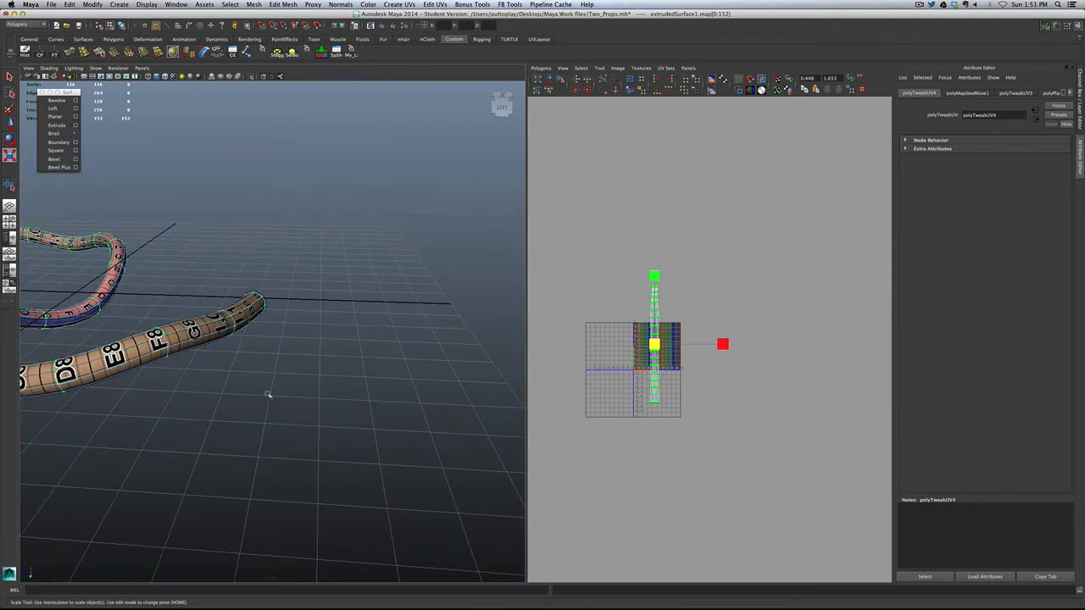
alt+right_drag(271, 391, 198, 395)
alt+drag(198, 395, 302, 424)
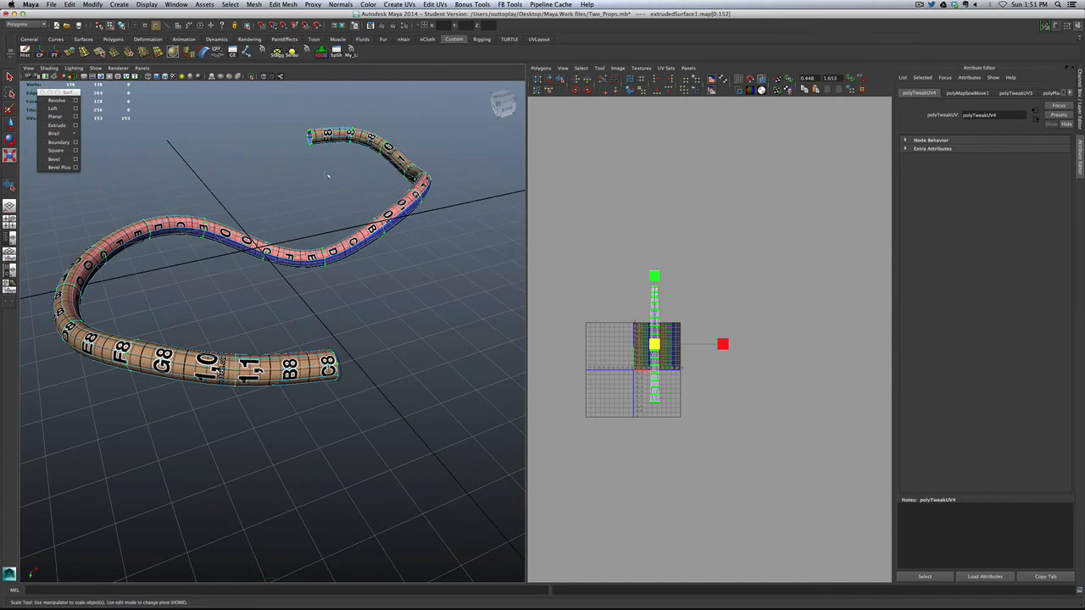
alt+drag(327, 175, 275, 159)
alt+middle_drag(334, 303, 242, 312)
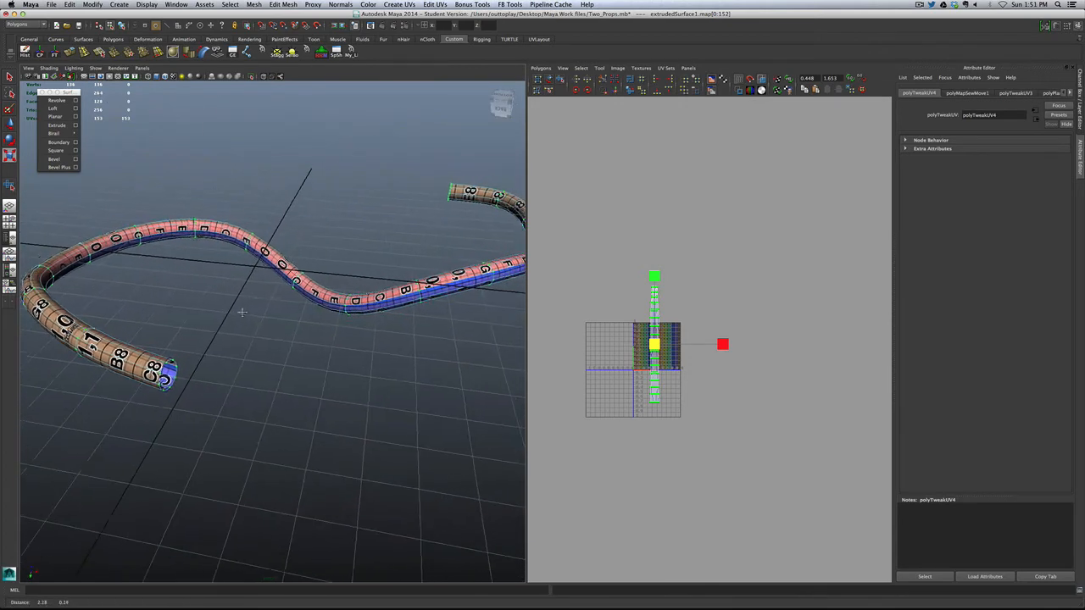
alt+drag(242, 312, 416, 341)
alt+middle_drag(349, 356, 445, 362)
scroll(380, 359, up, 3)
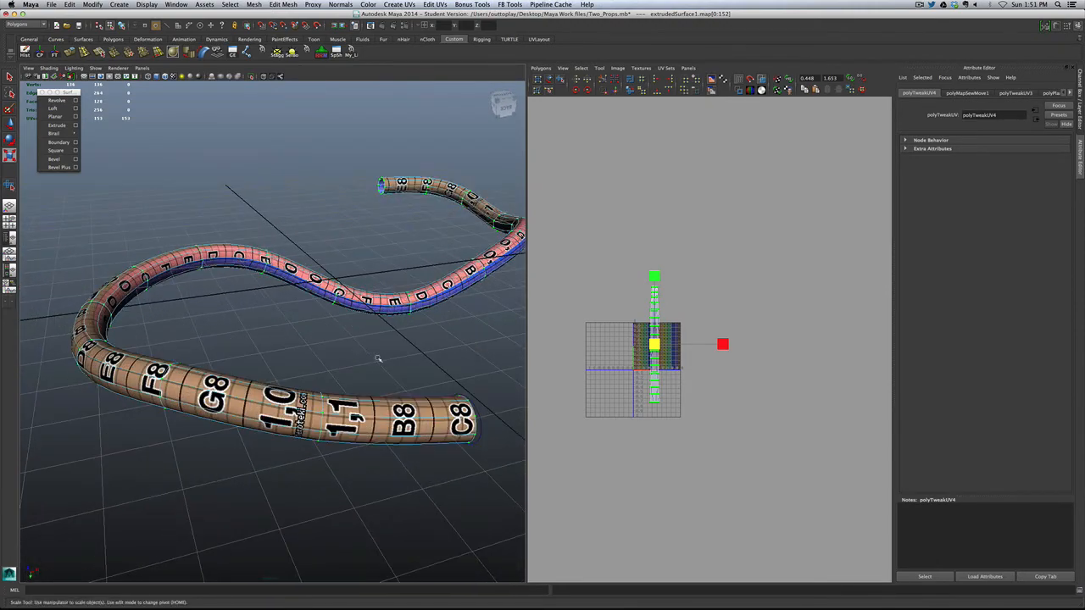
Step: Examine the long UV strip against the texture tile, from its narrow upper end to the rows at its middle
scroll(693, 375, up, 3)
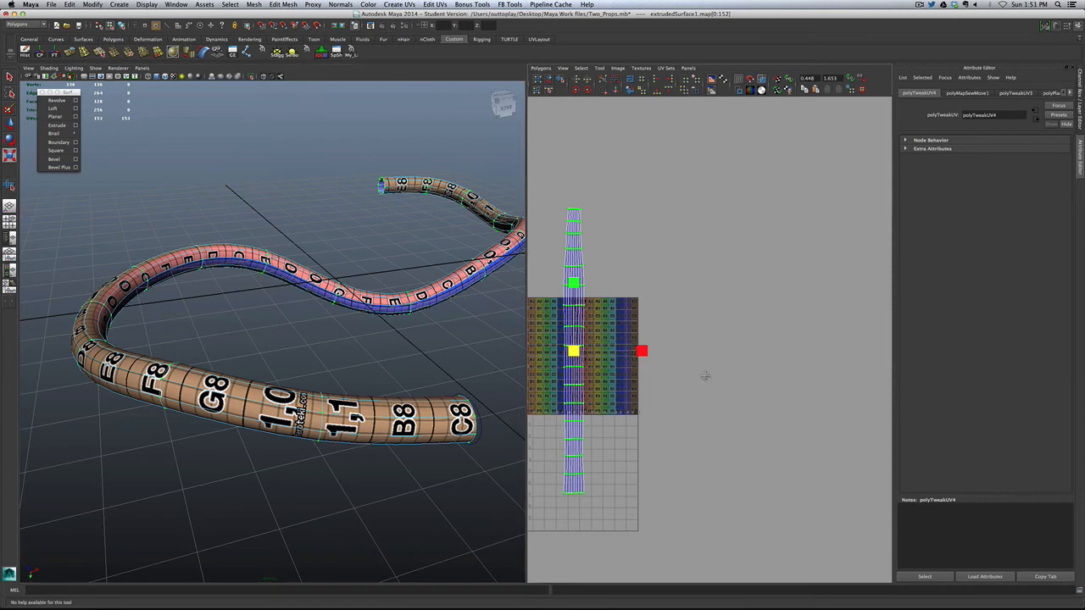
scroll(705, 373, up, 4)
alt+middle_drag(632, 195, 627, 292)
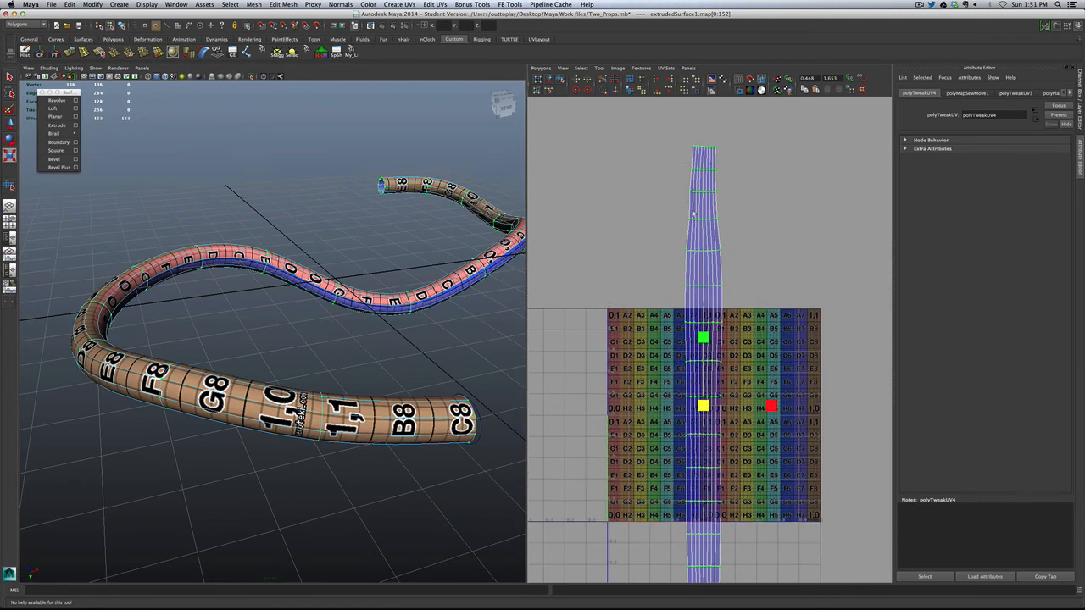
click(653, 270)
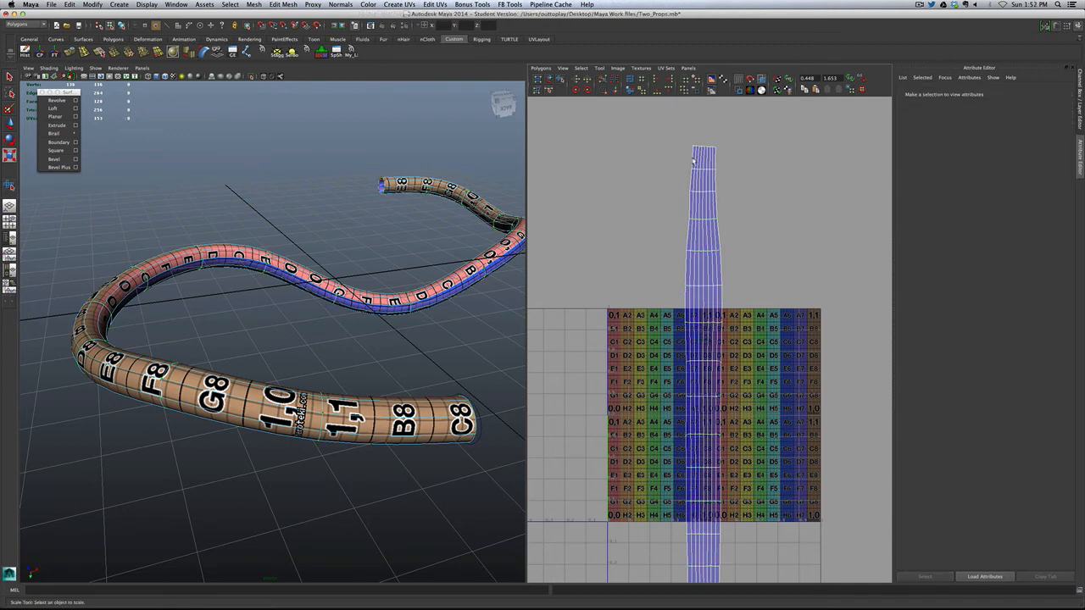
scroll(700, 365, down, 5)
scroll(695, 368, up, 4)
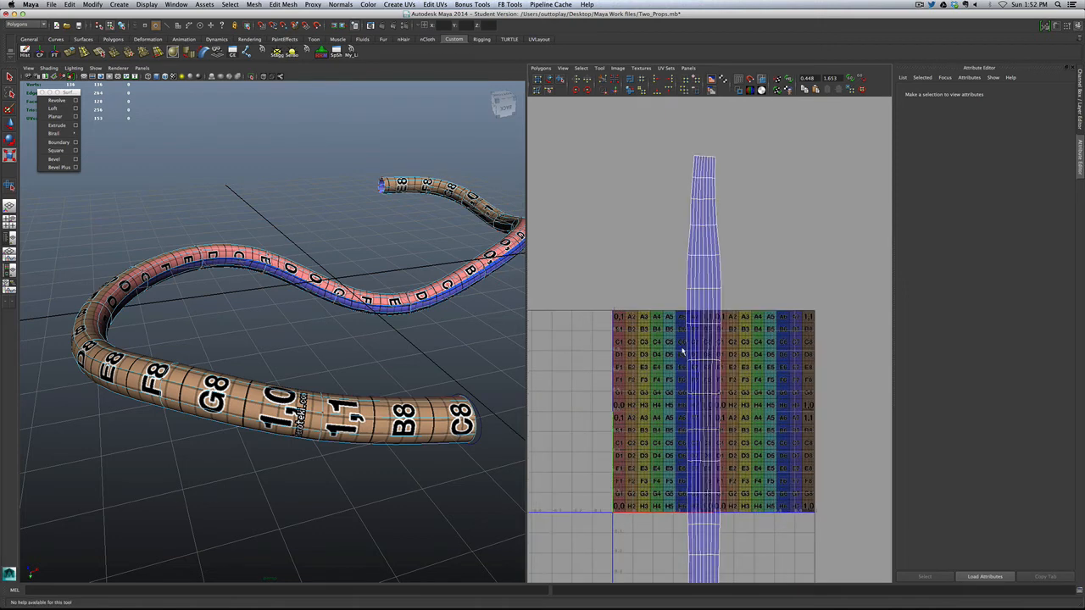
scroll(697, 395, up, 3)
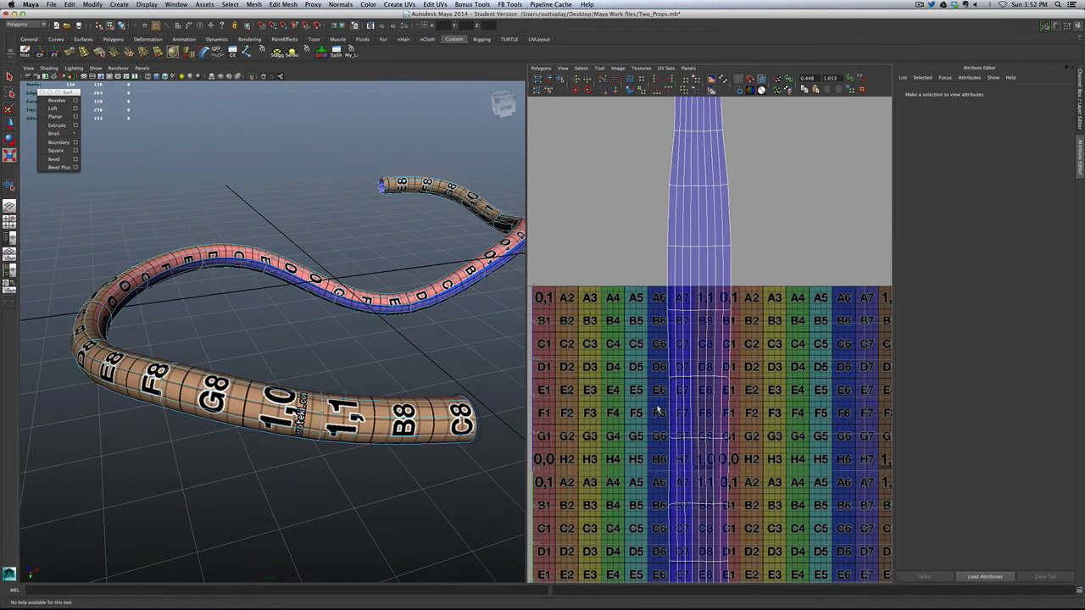
scroll(713, 286, down, 3)
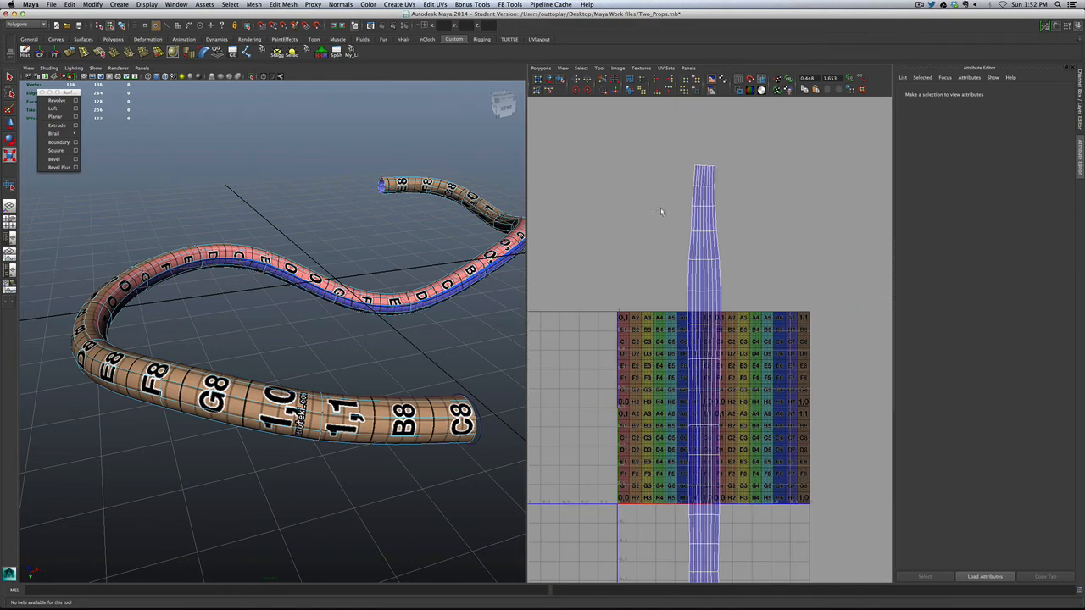
scroll(660, 403, up, 3)
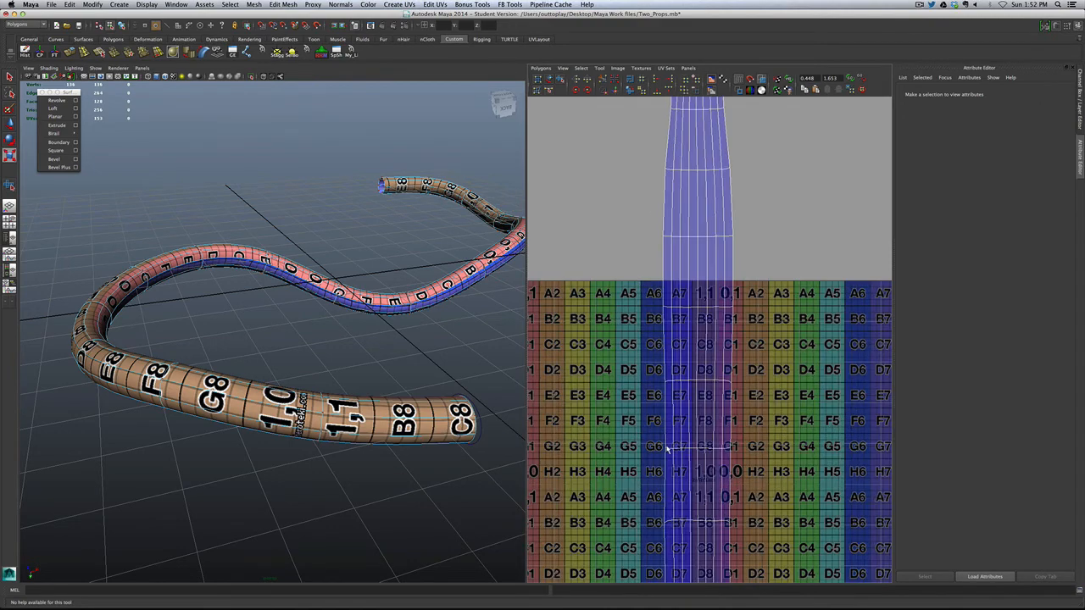
Step: Turn off the smooth mesh preview and cut the UV strip in two along the edge row across its middle
right_drag(668, 449, 668, 438)
click(671, 452)
scroll(677, 456, up, 1)
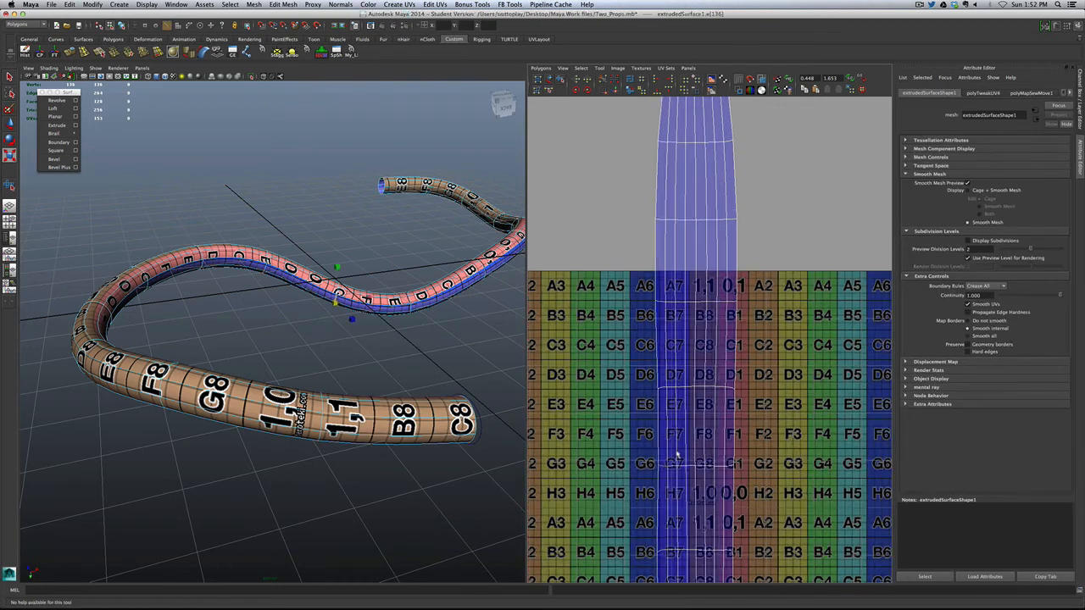
key(1)
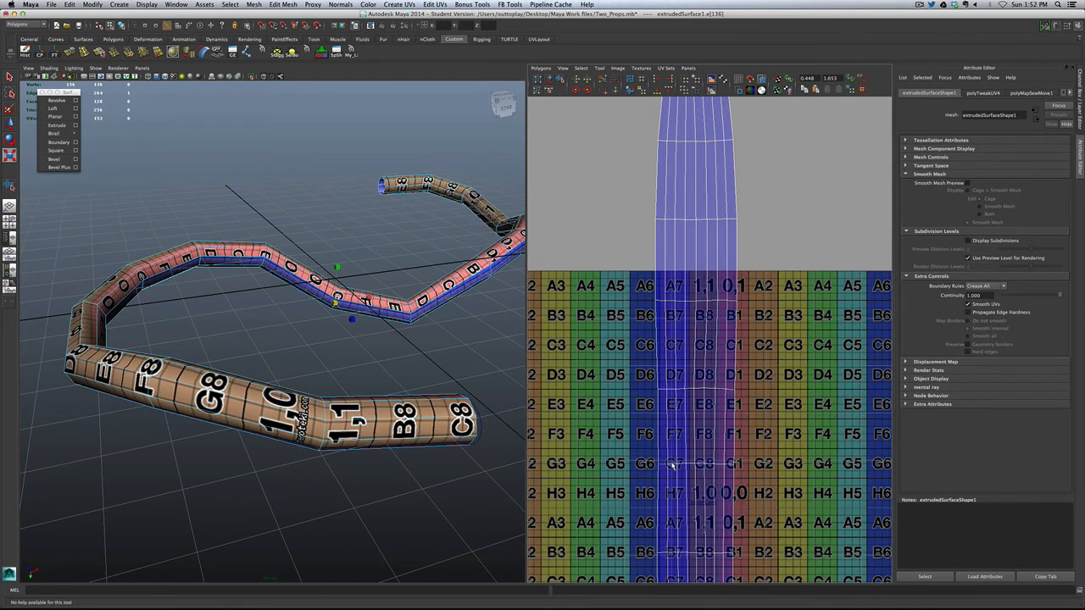
click(688, 464)
click(707, 464)
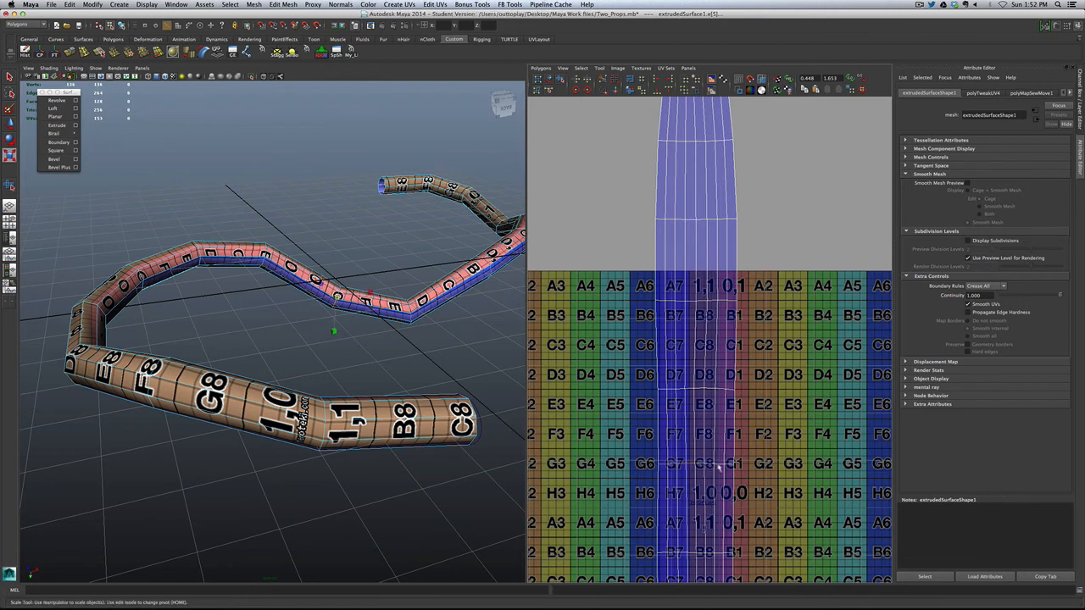
alt+right_drag(729, 467, 626, 458)
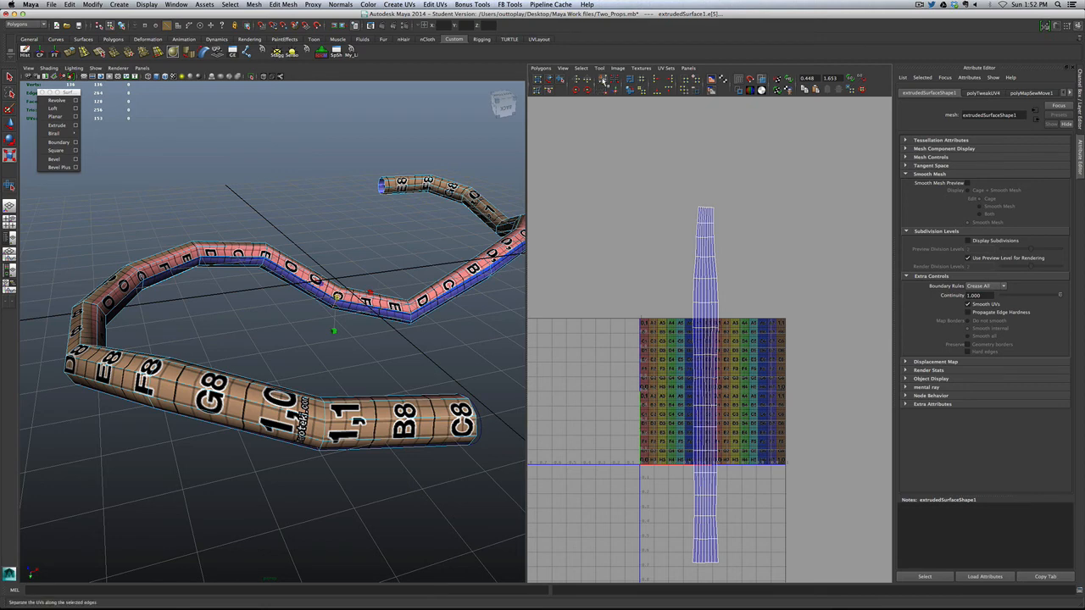
click(603, 80)
alt+right_drag(680, 378, 658, 300)
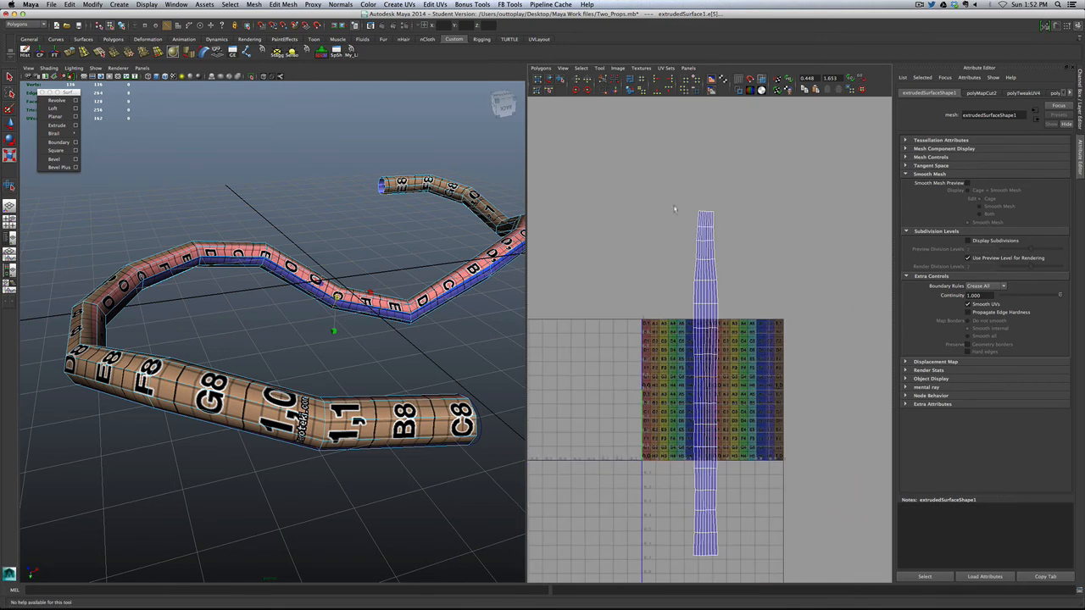
Step: Move the two separated UV shells side by side over the texture tile with the Move UV Shell Tool
click(550, 78)
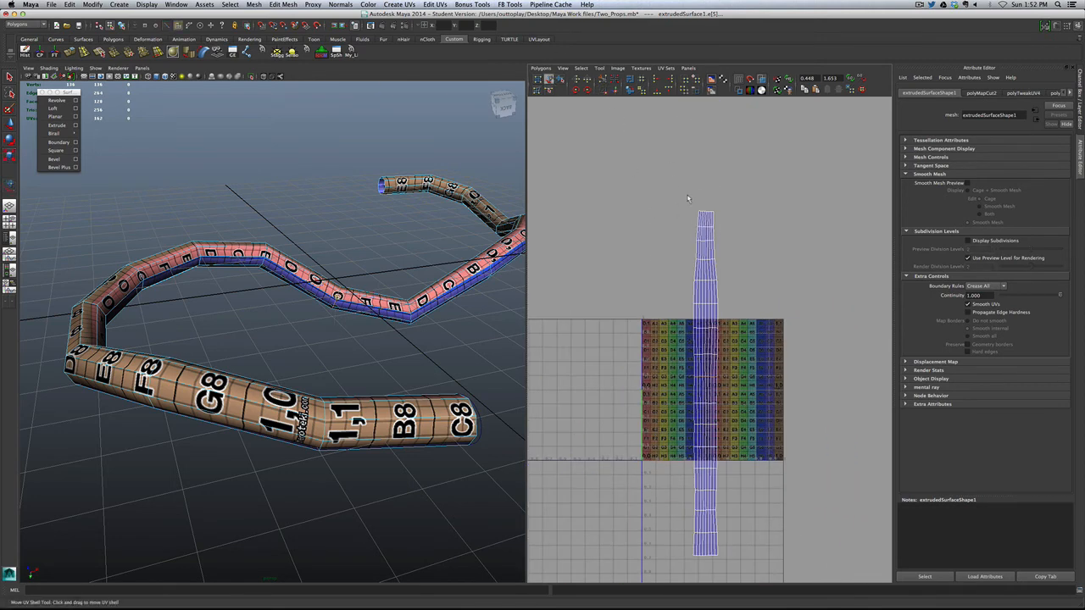
click(702, 217)
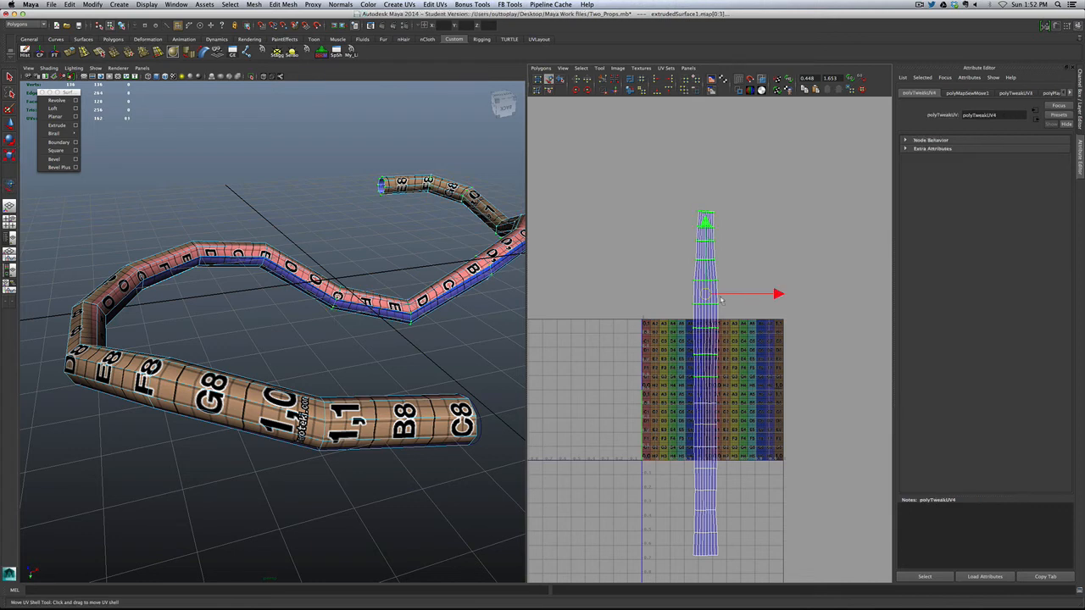
drag(707, 295, 757, 382)
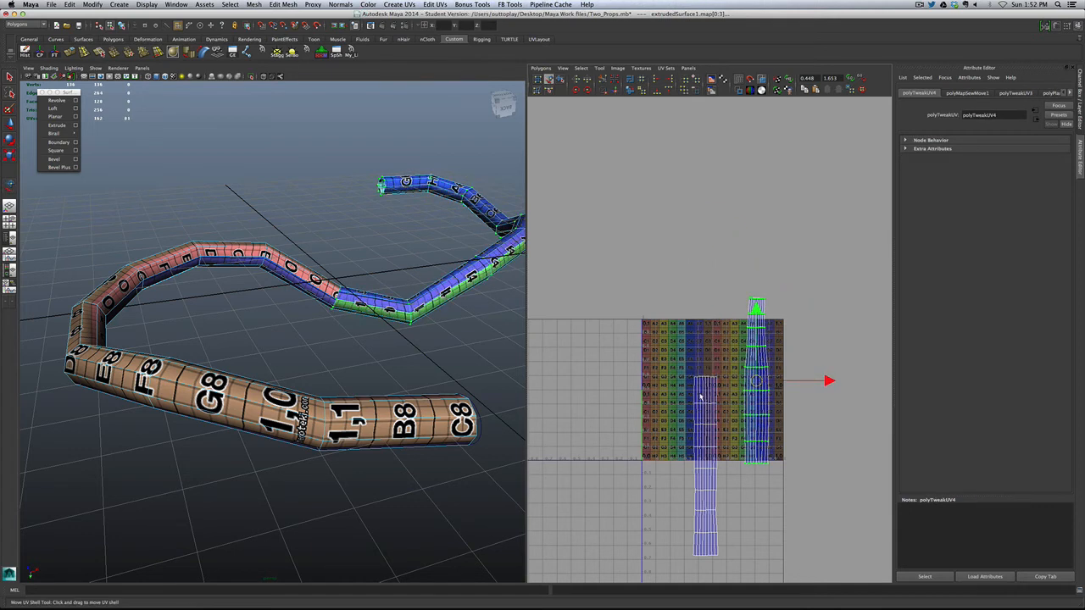
click(696, 380)
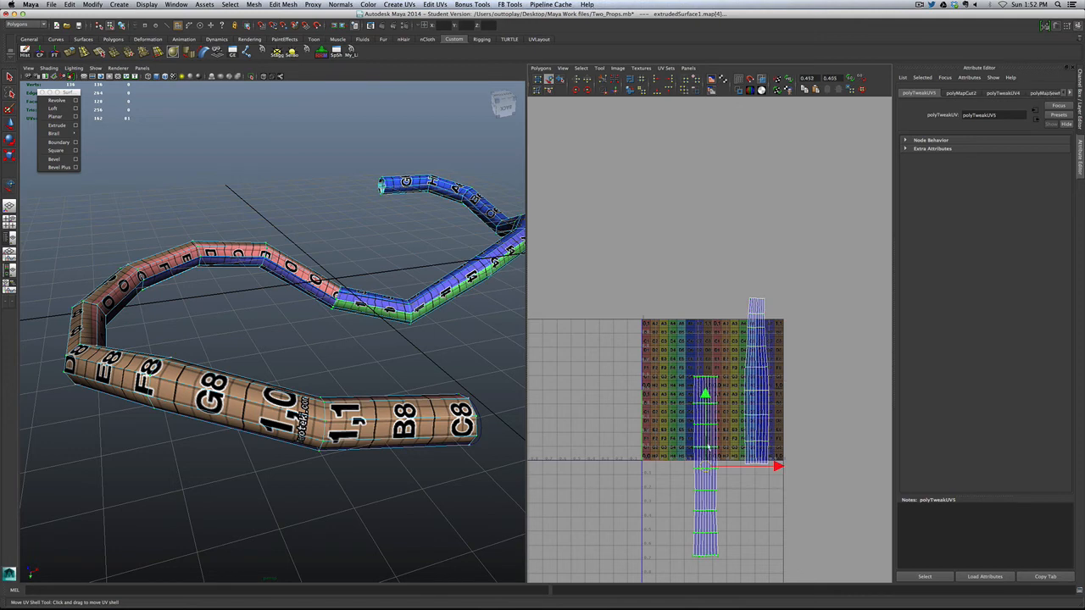
drag(706, 467, 722, 375)
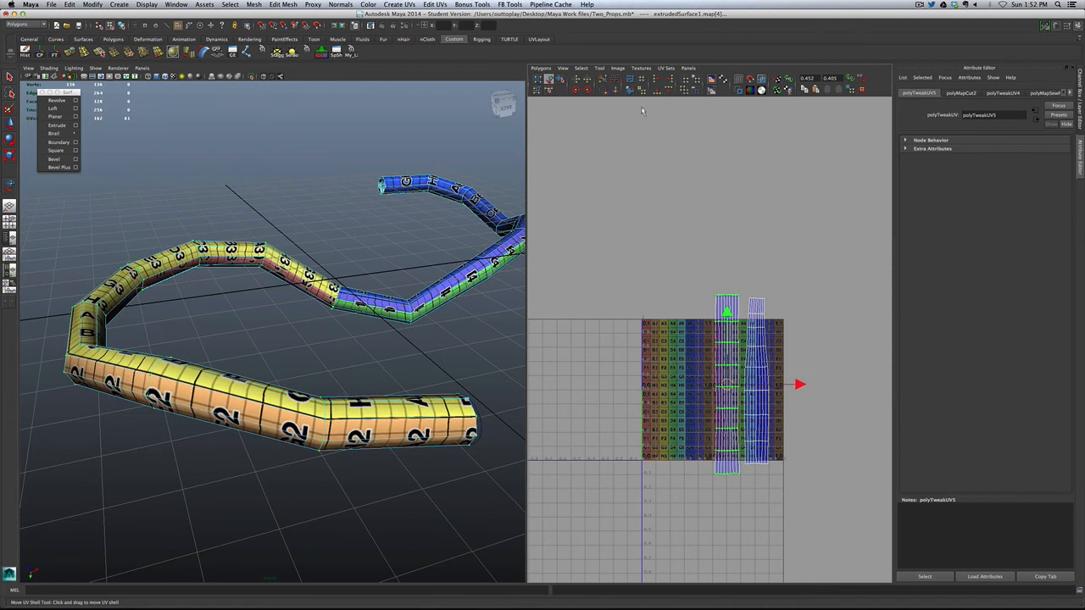
Step: Lay out both UV shells automatically so they fit inside the texture tile, and clear the selection
click(629, 80)
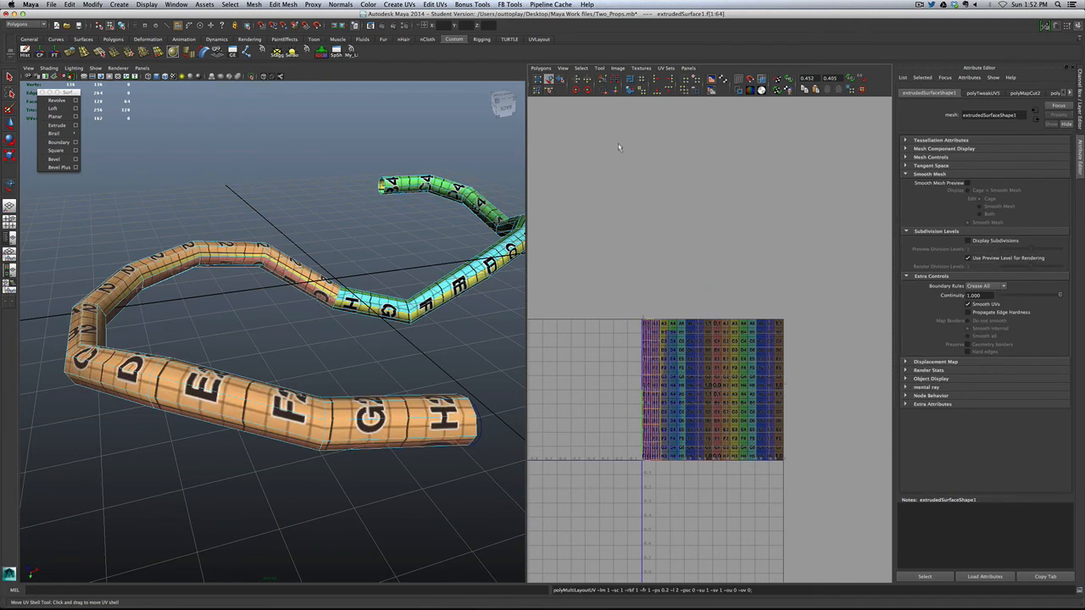
click(609, 252)
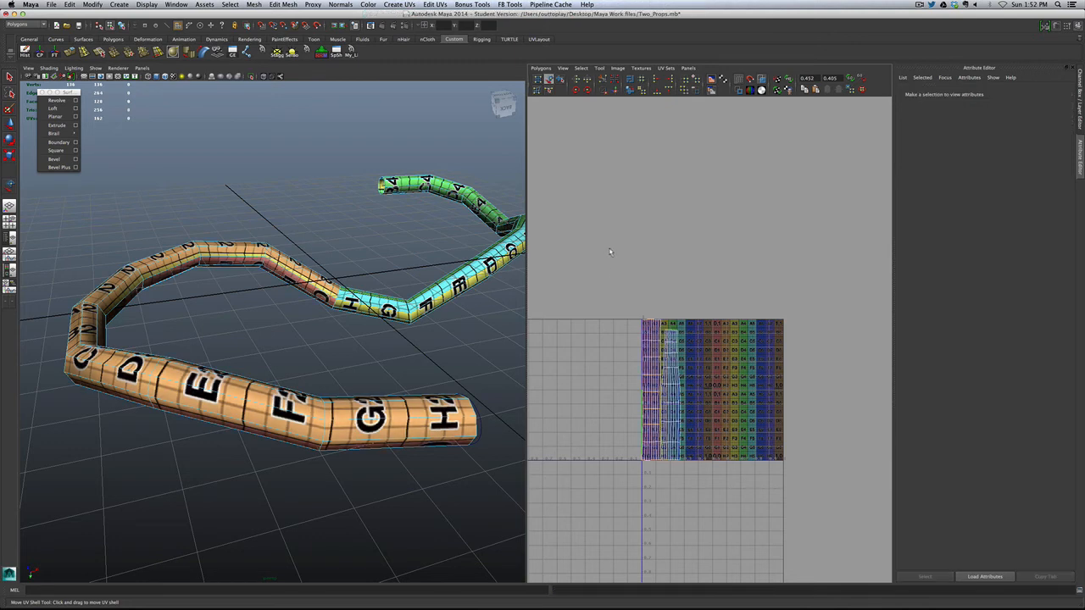
scroll(624, 330, up, 3)
scroll(705, 344, up, 2)
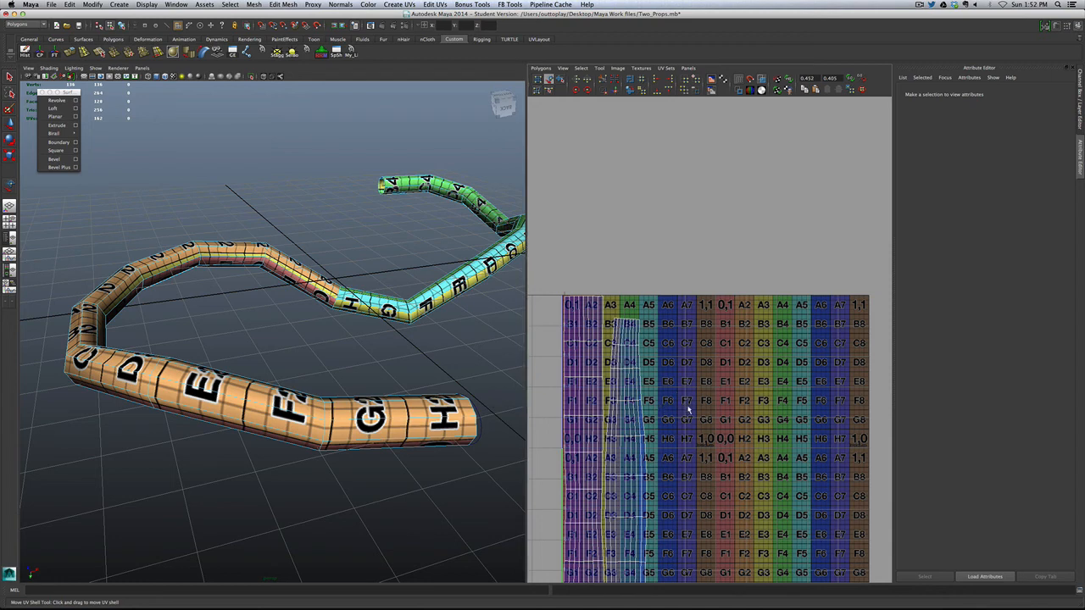
alt+middle_drag(692, 411, 738, 328)
scroll(737, 328, down, 1)
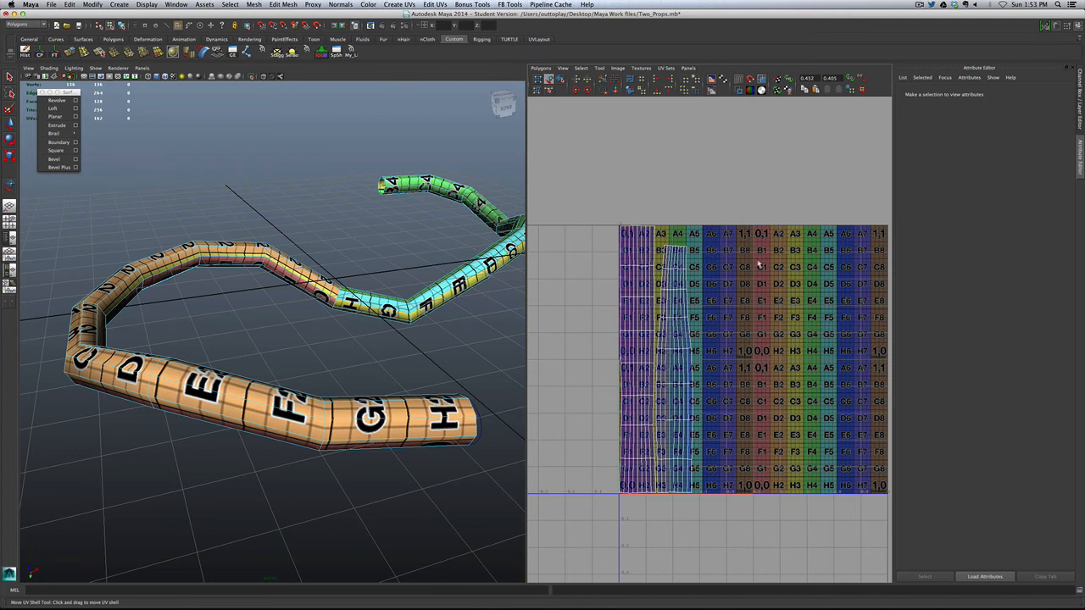
Step: Move the top row of UVs on the narrower shell up to the texture tile's upper edge
scroll(704, 292, up, 3)
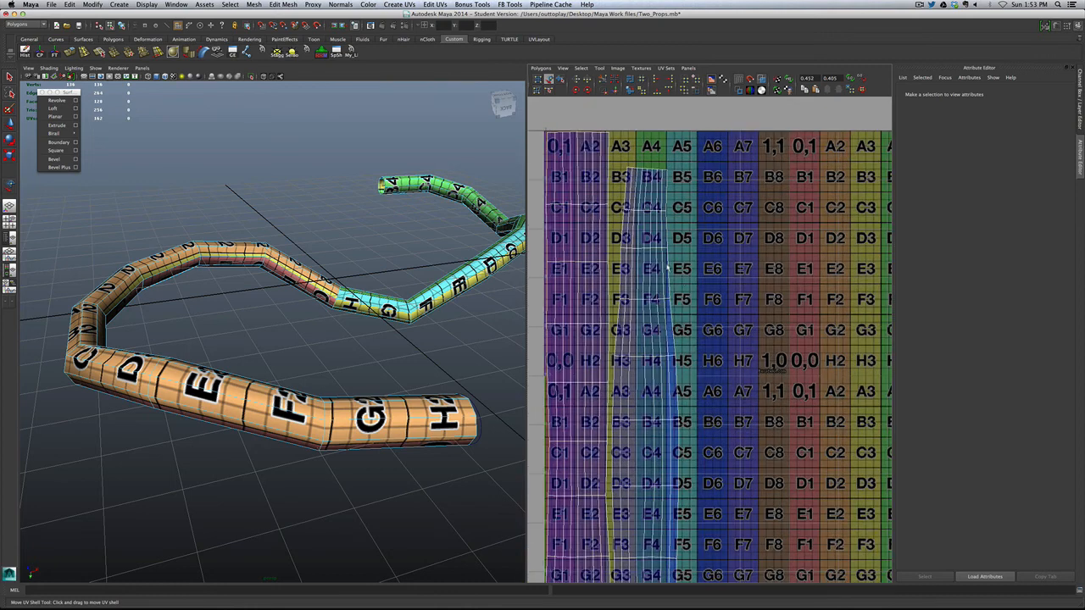
key(w)
right_drag(628, 169, 659, 168)
click(644, 169)
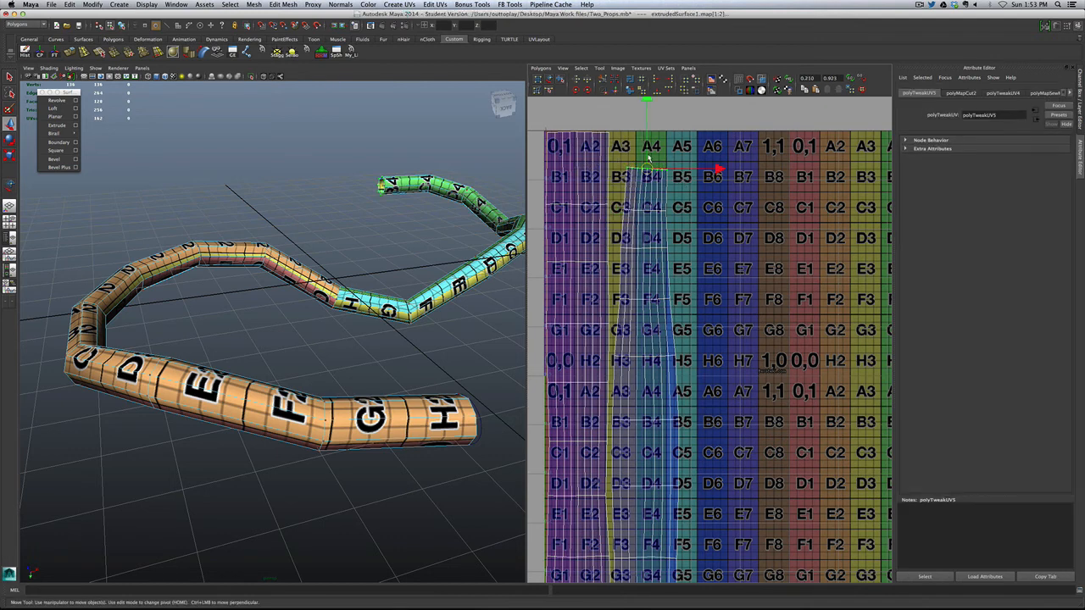
drag(644, 169, 643, 134)
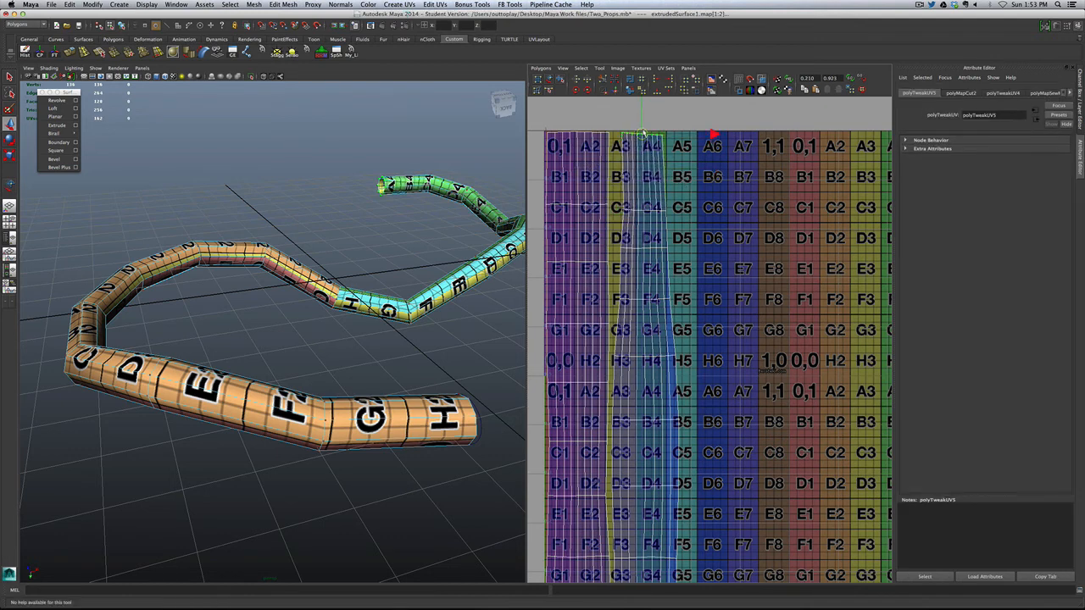
Step: Shift the narrower shell's inner UV rows vertically to spread them more evenly along its length
click(644, 206)
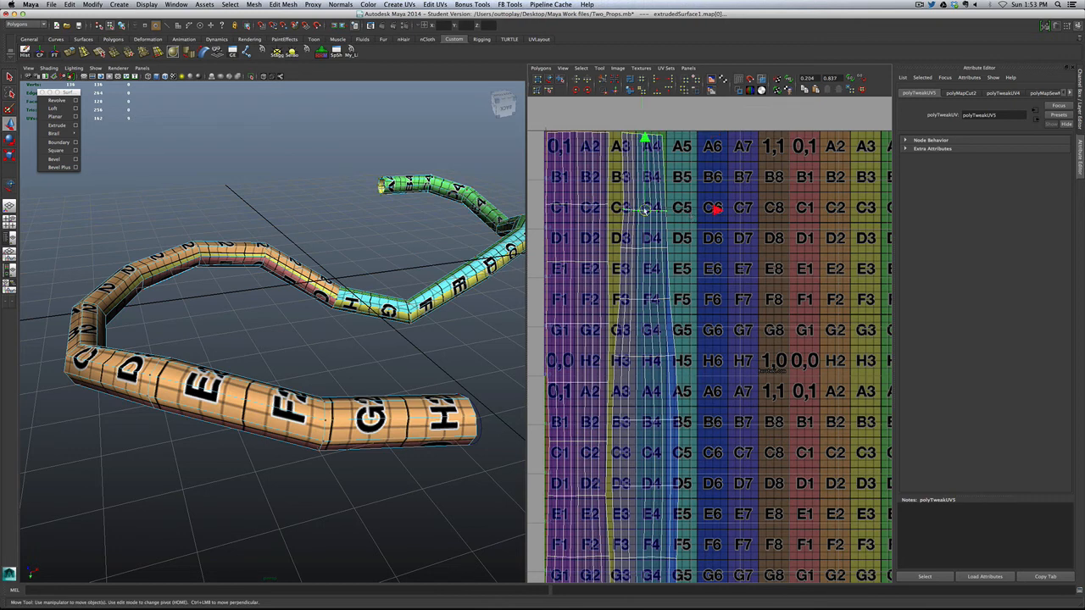
drag(689, 263, 687, 365)
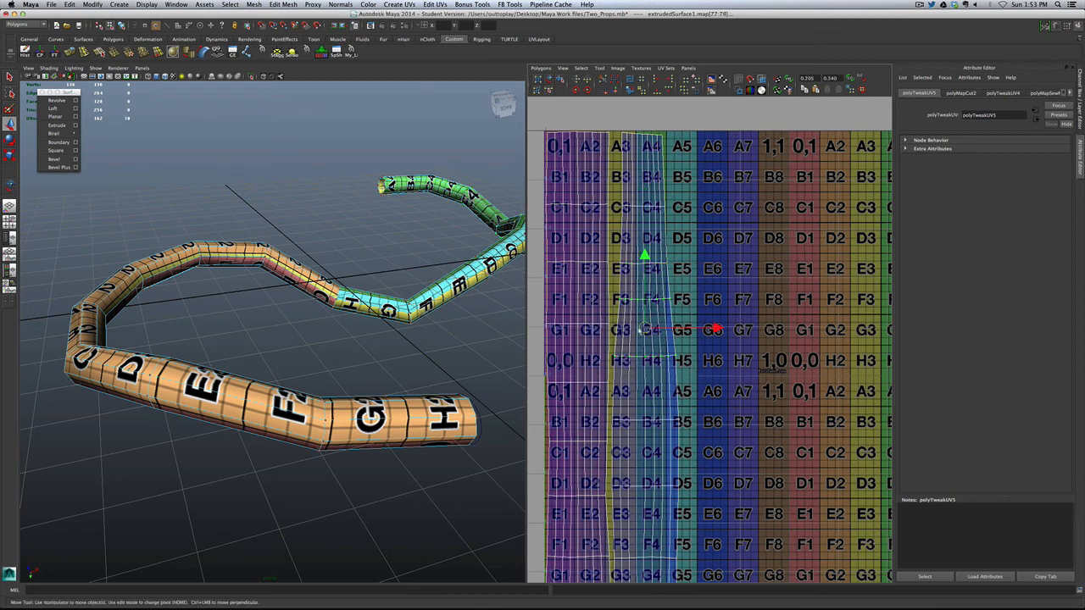
drag(645, 328, 644, 354)
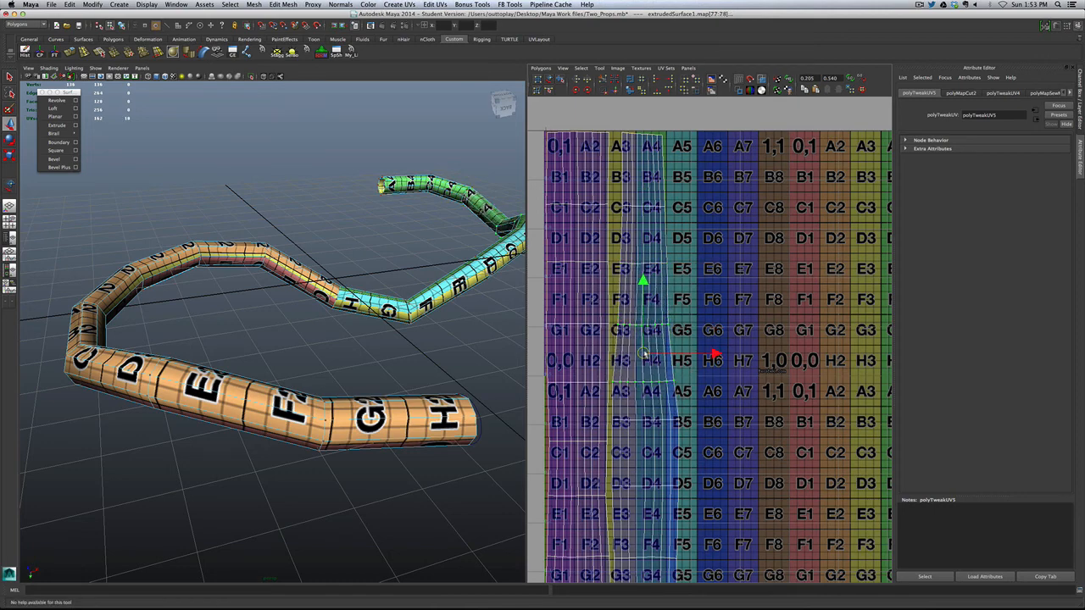
scroll(694, 403, down, 1)
drag(702, 395, 660, 460)
click(739, 313)
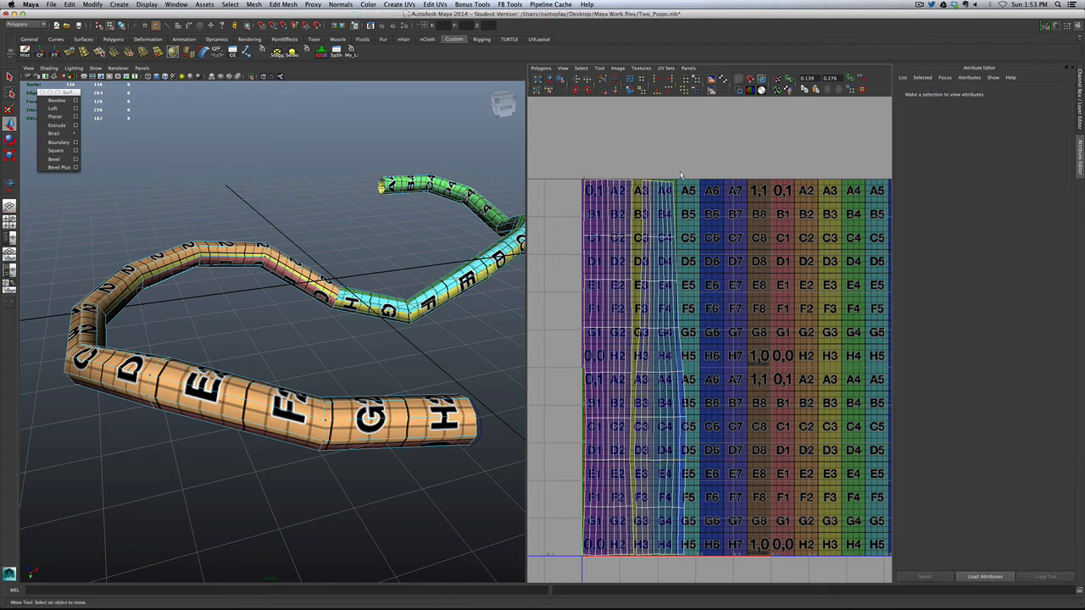
Step: Straighten the upper part of the right-hand shell's right border by aligning its UVs to their maximum U value
drag(676, 240, 675, 243)
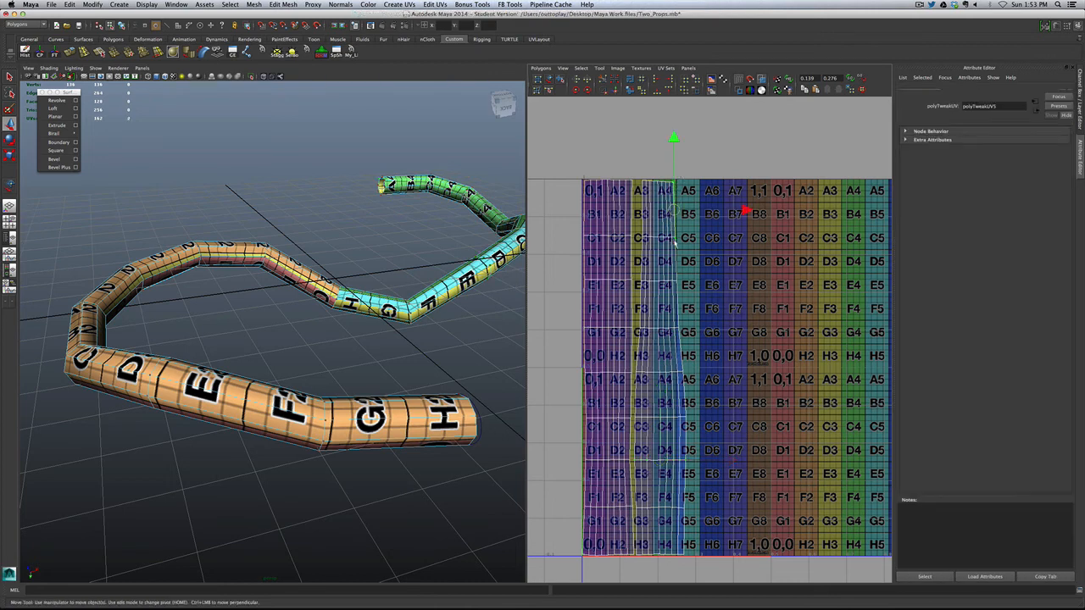
alt+right_drag(681, 263, 681, 272)
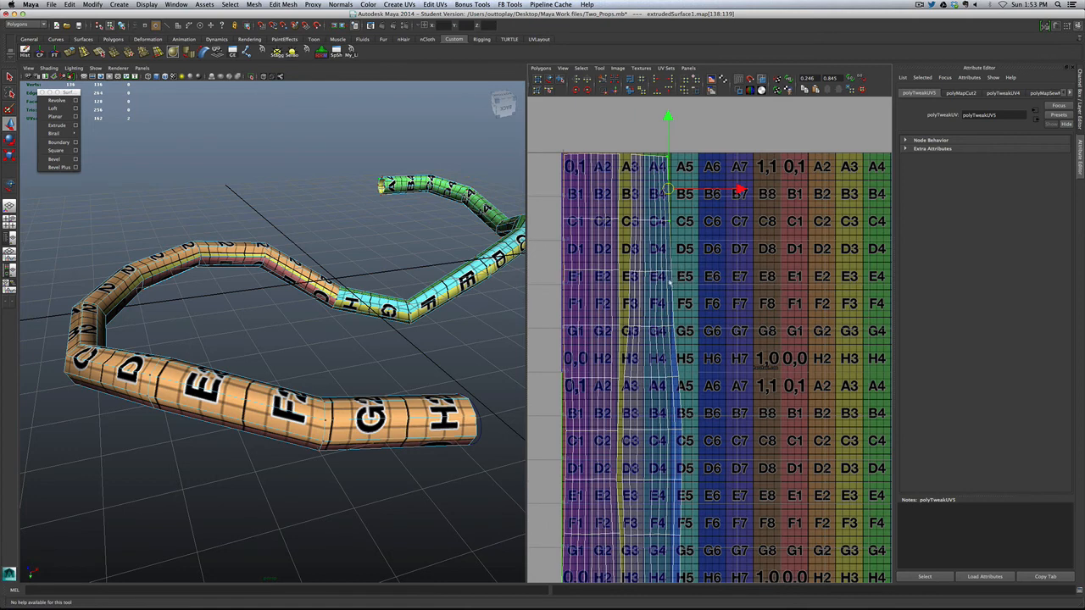
shift+drag(675, 283, 679, 350)
key(w)
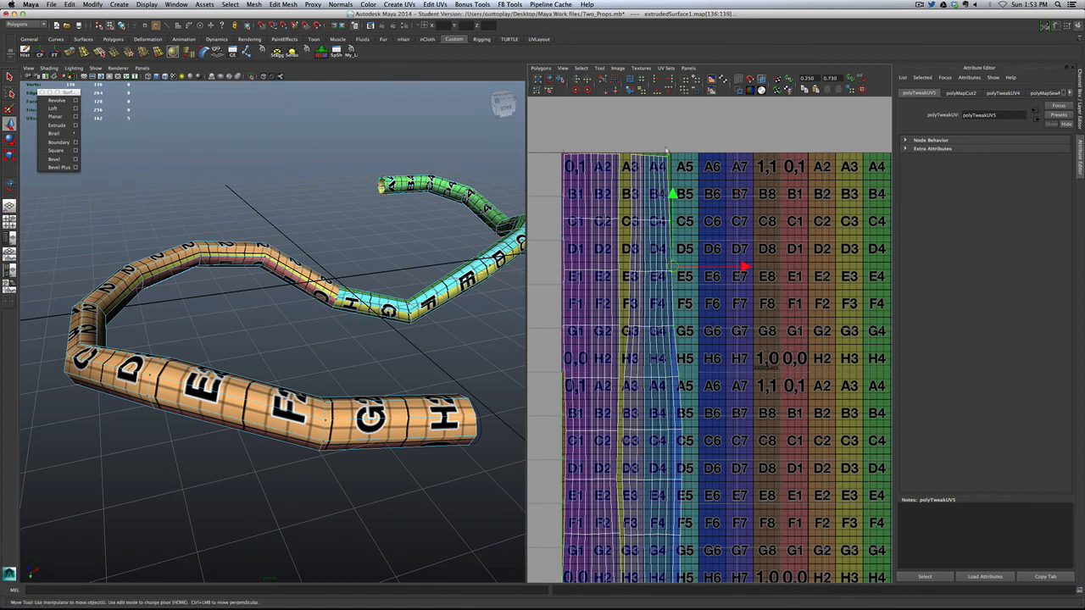
click(675, 80)
click(710, 138)
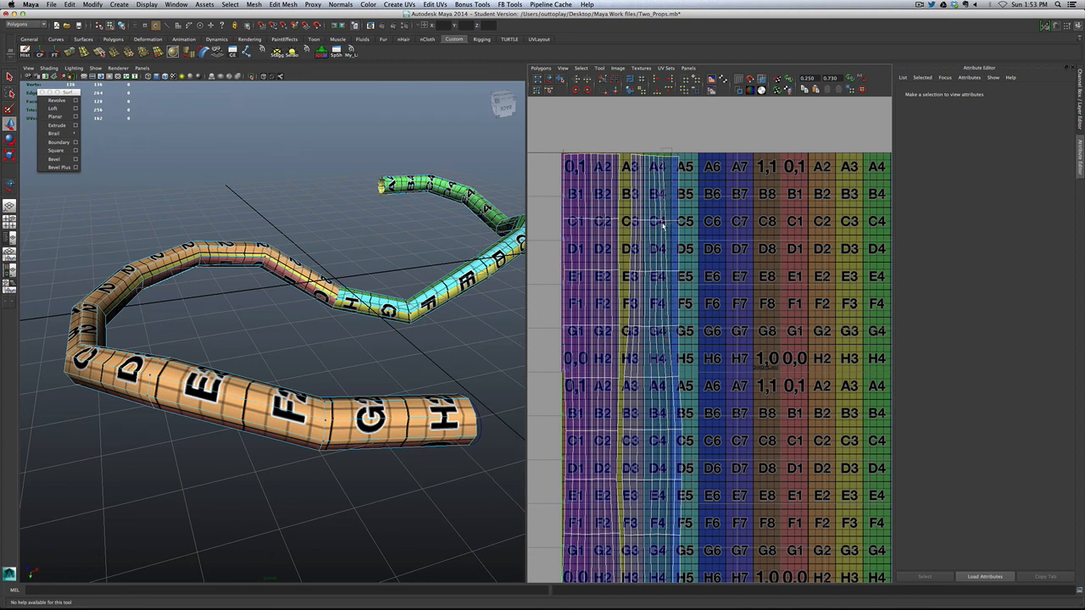
Step: Align the upper UVs of the column just inside the right-hand shell's right border to a common U value
click(664, 190)
shift+click(665, 273)
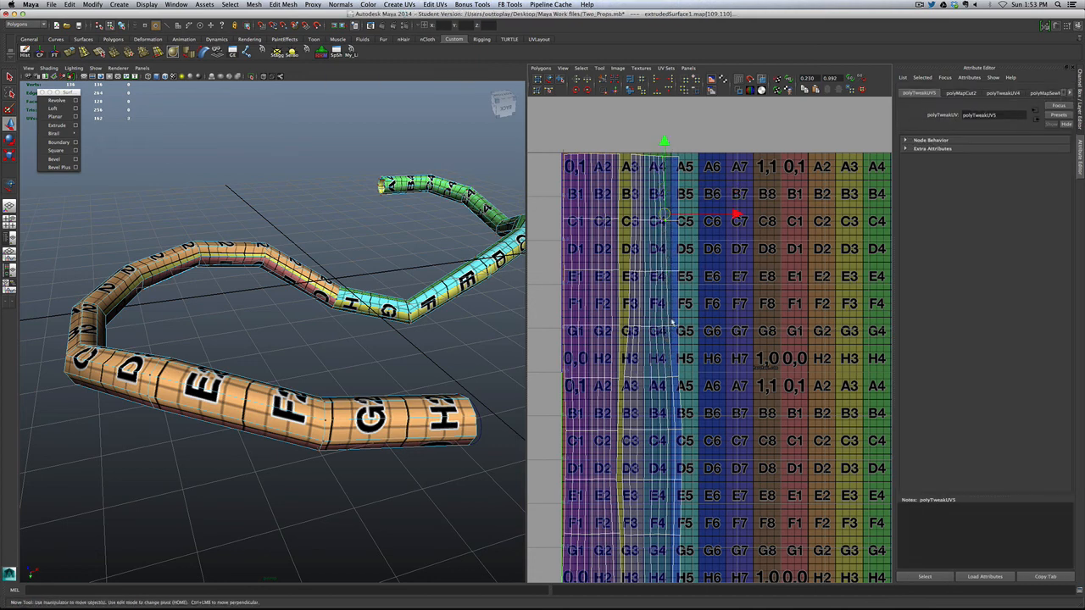
shift+click(667, 328)
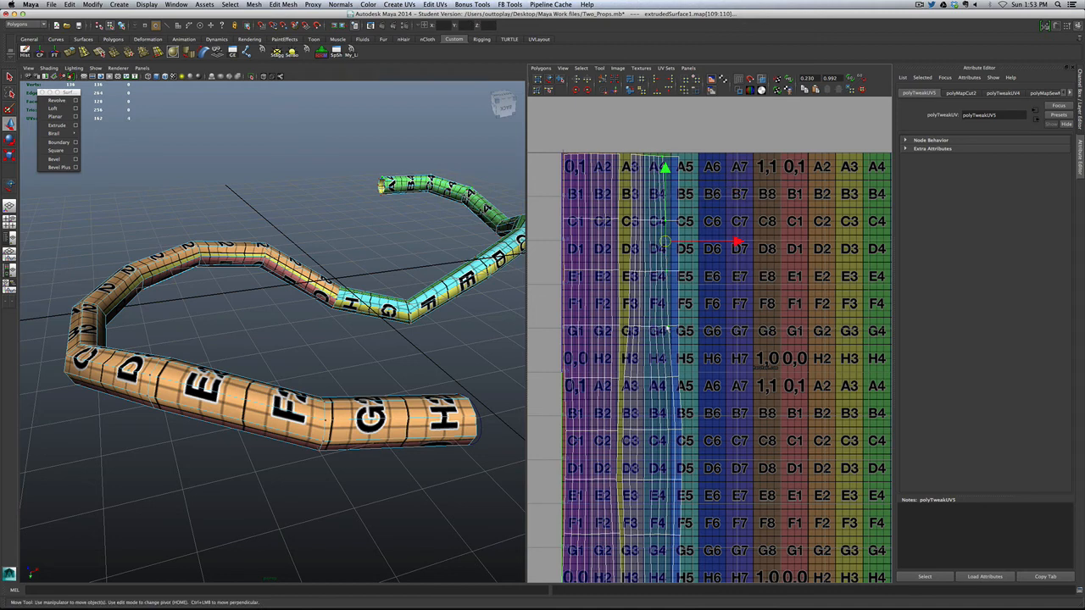
click(670, 84)
click(701, 191)
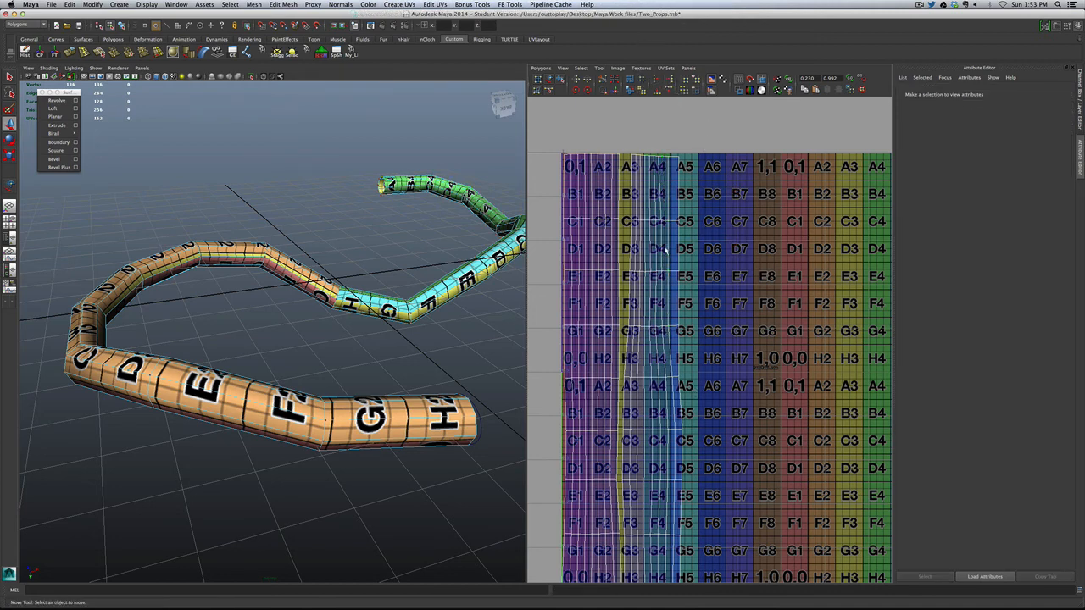
Step: Return to object mode, select the tube and show it with smooth mesh preview
scroll(343, 314, down, 3)
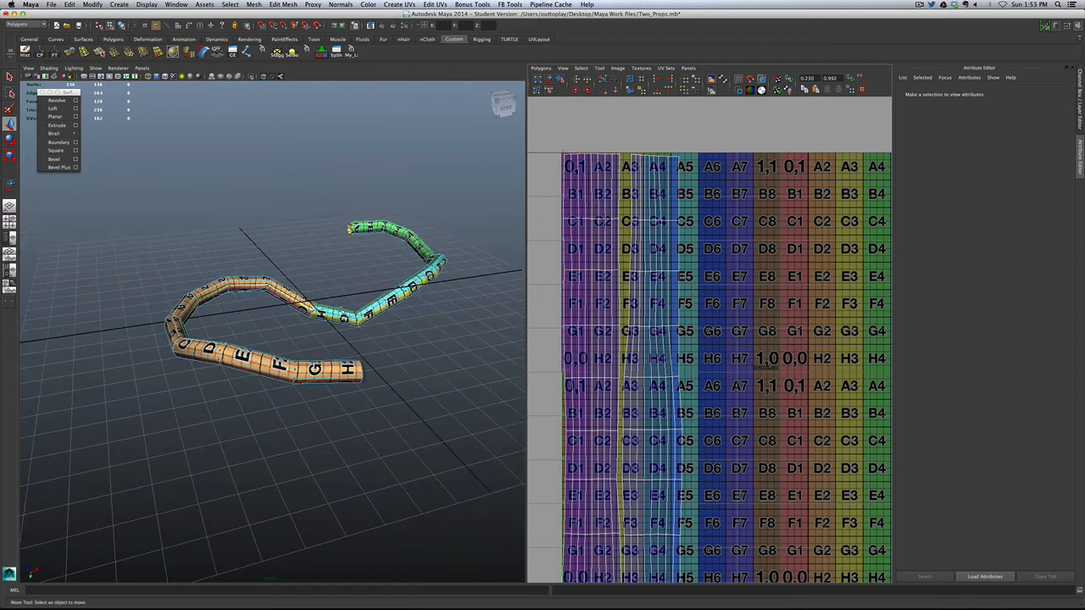
right_drag(208, 327, 242, 274)
click(290, 297)
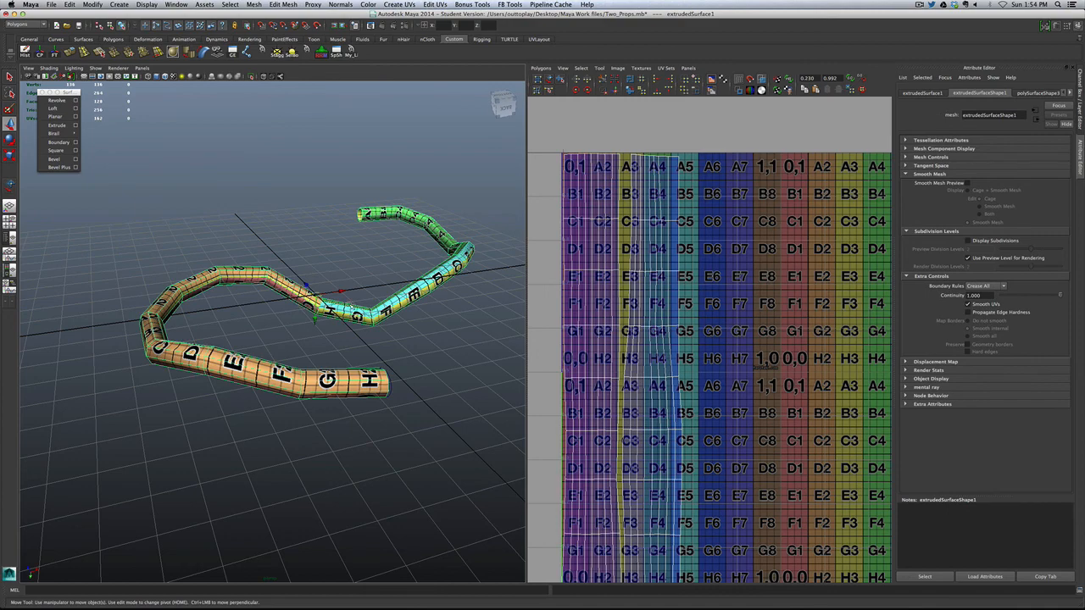
key(3)
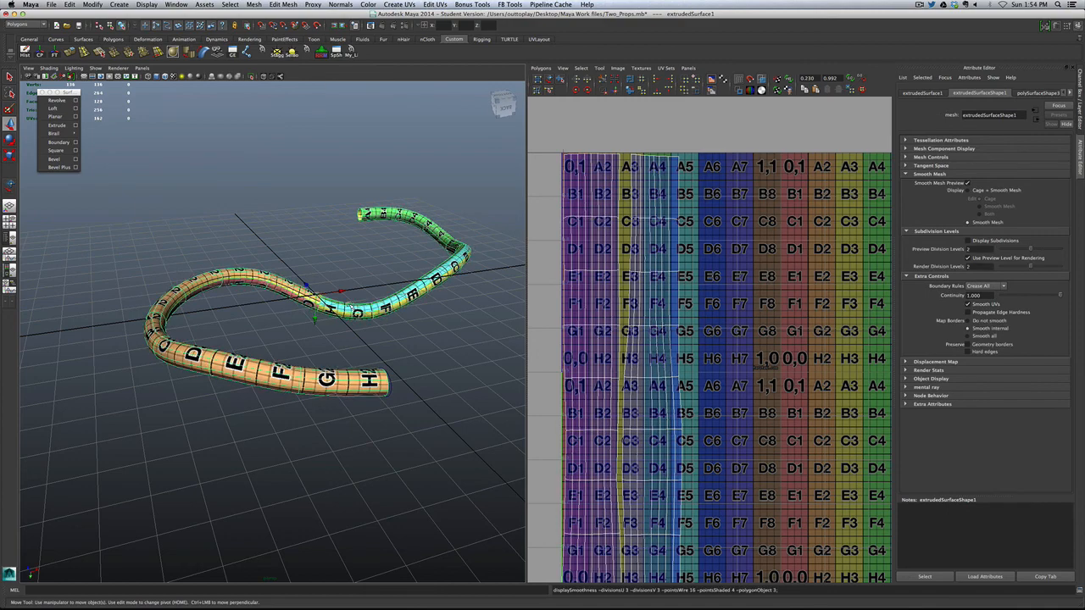
Step: Examine the checker texture along the smoothed tube from several sides and compare it with the UV shell layout
alt+drag(322, 352, 339, 369)
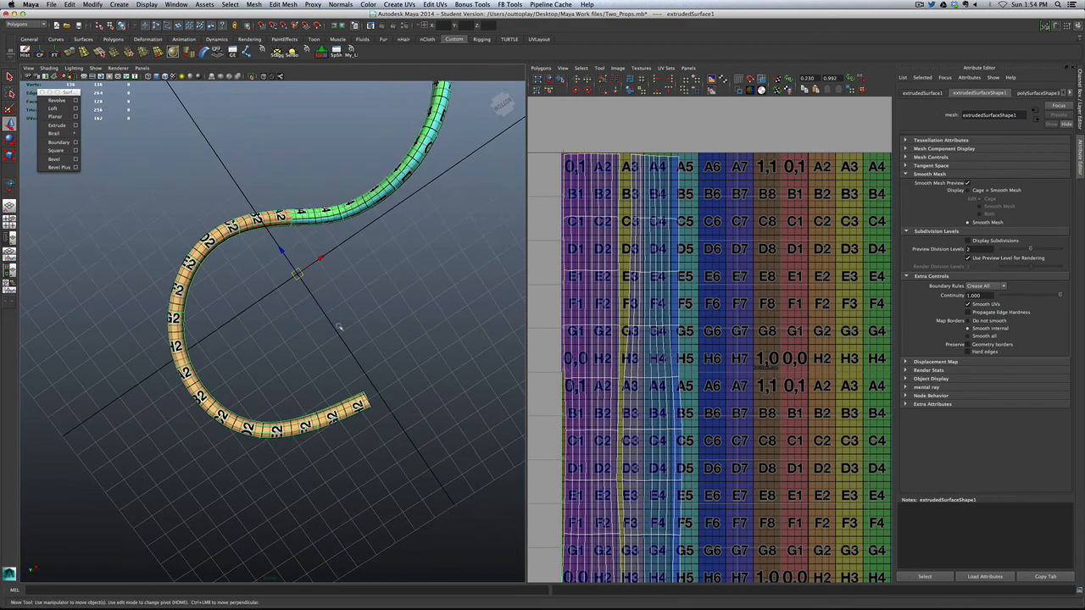
scroll(341, 304, down, 10)
alt+drag(341, 297, 434, 344)
scroll(359, 390, up, 10)
scroll(347, 281, up, 5)
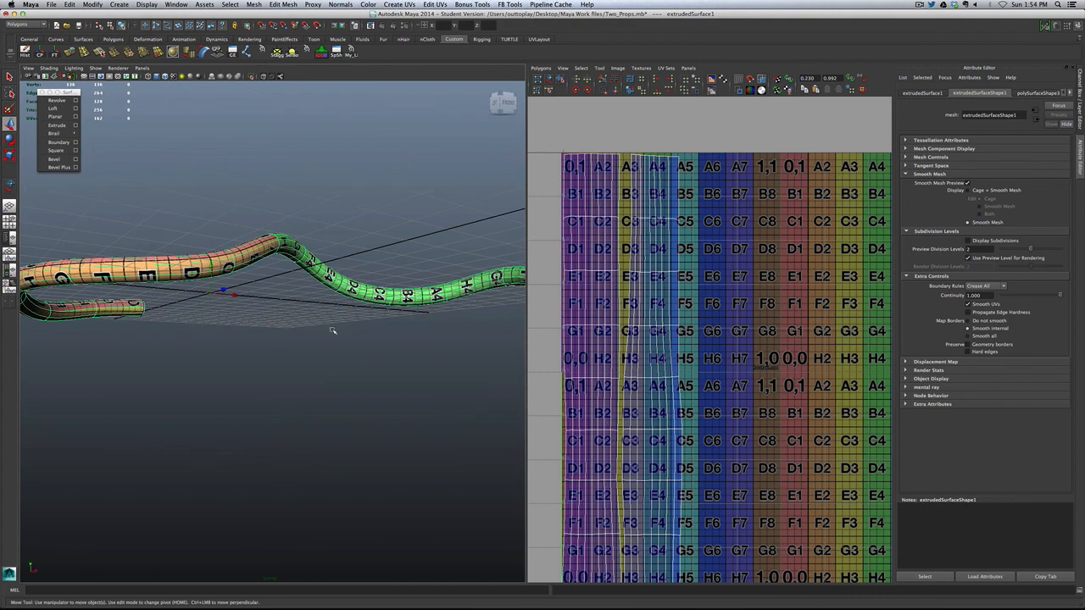
alt+drag(334, 331, 383, 345)
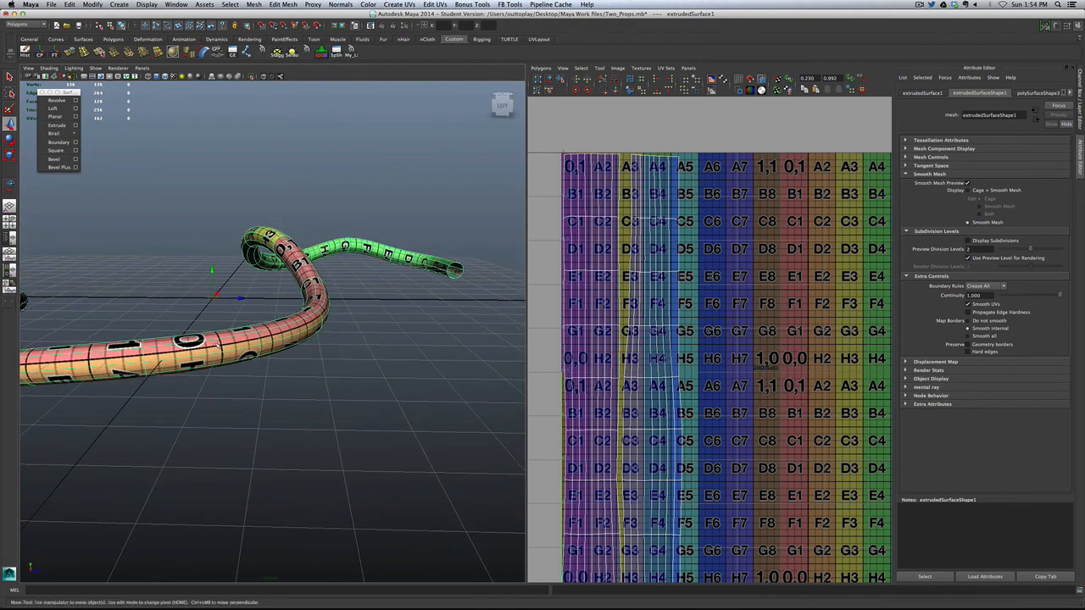
scroll(272, 324, down, 4)
alt+drag(211, 370, 321, 384)
scroll(319, 380, down, 3)
scroll(323, 382, up, 3)
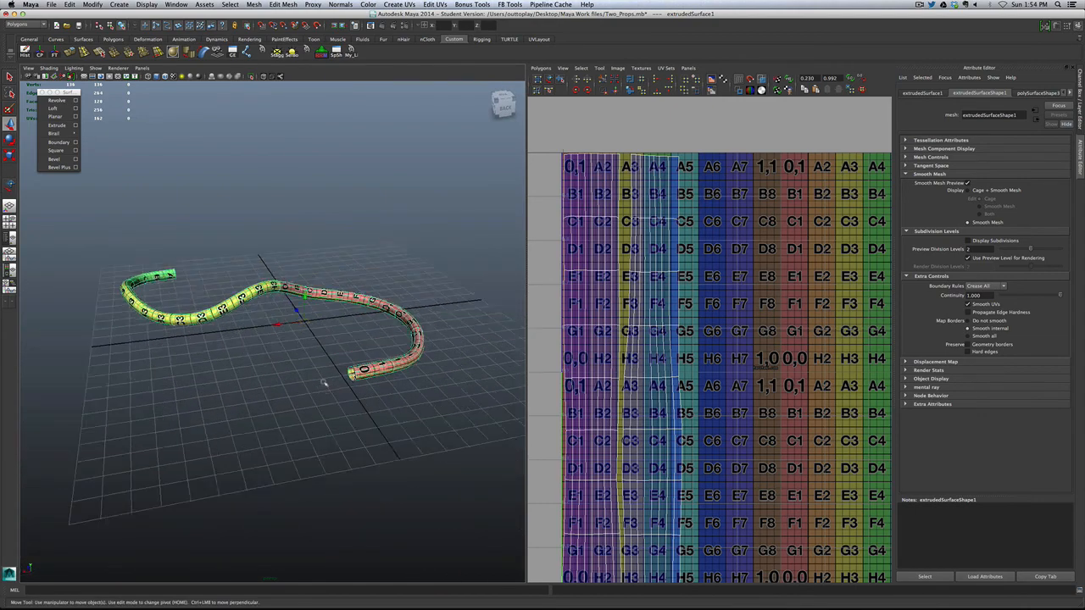
scroll(743, 386, down, 2)
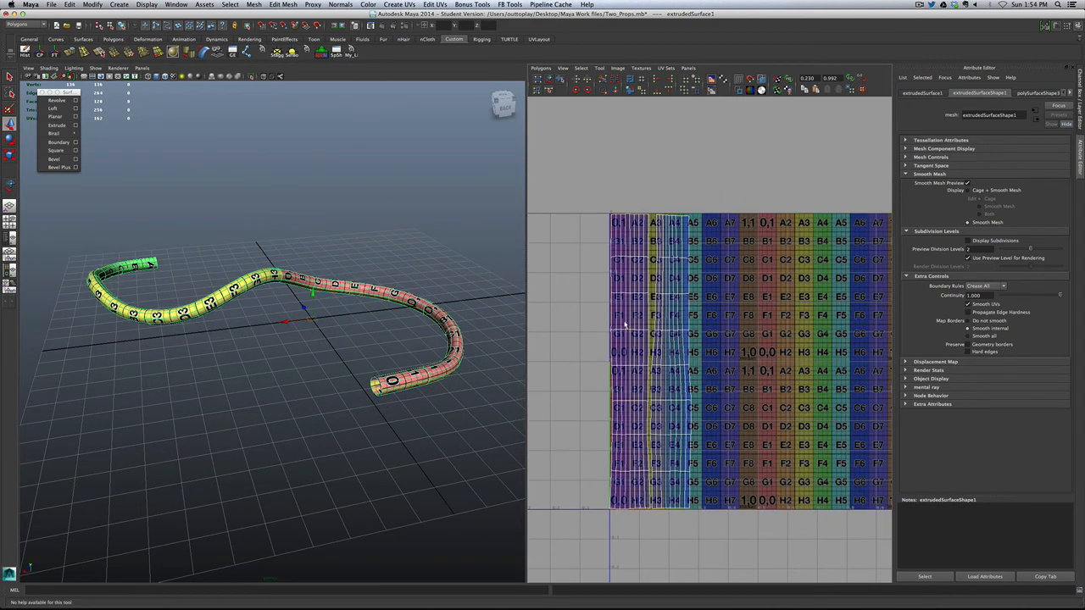
alt+drag(239, 359, 256, 358)
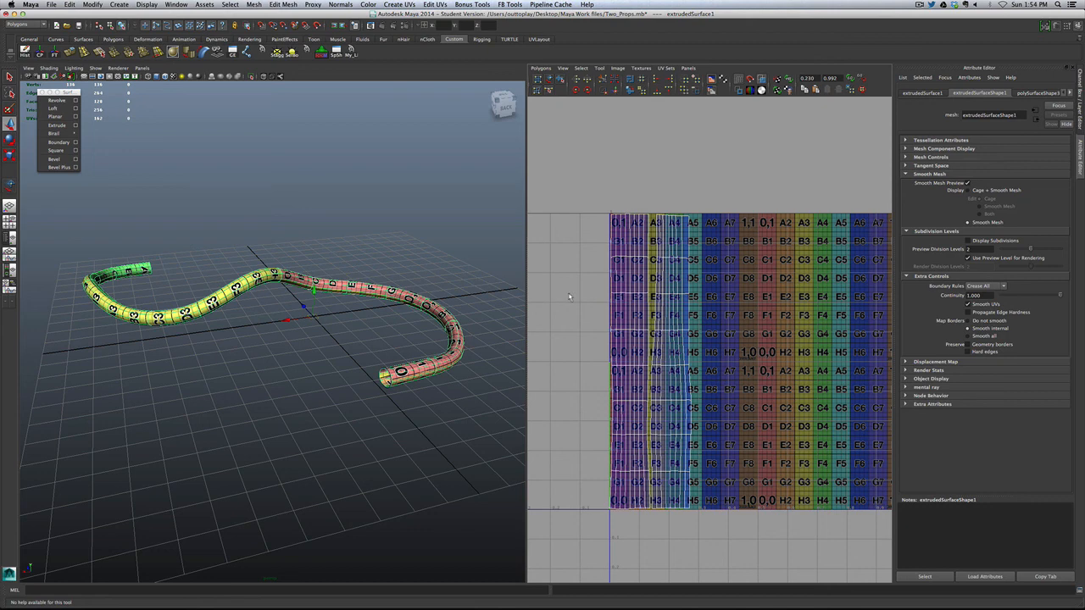
scroll(581, 262, up, 1)
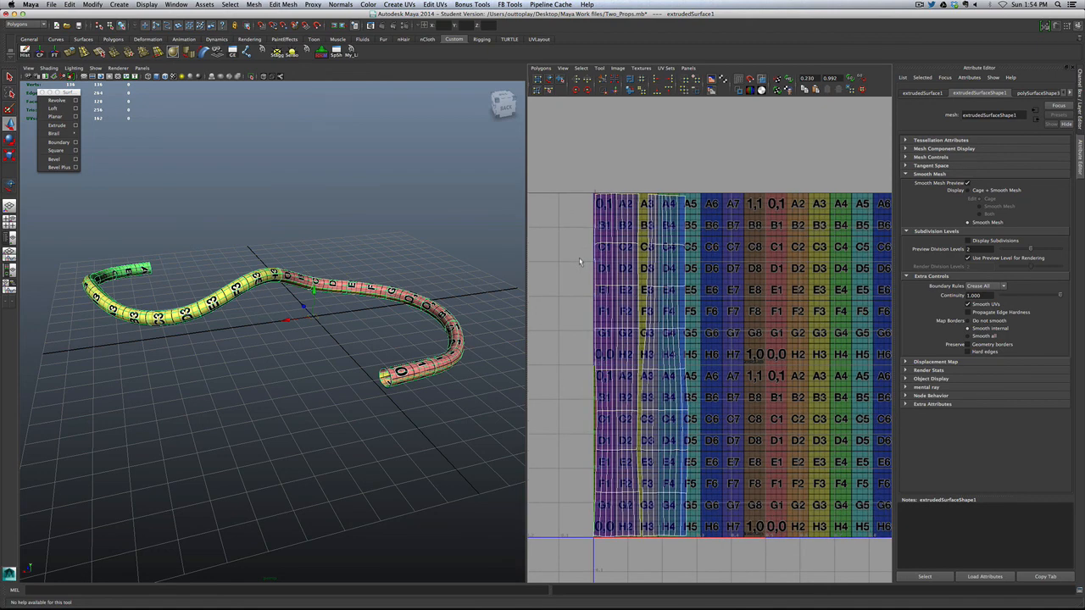
scroll(581, 262, down, 1)
scroll(580, 262, up, 1)
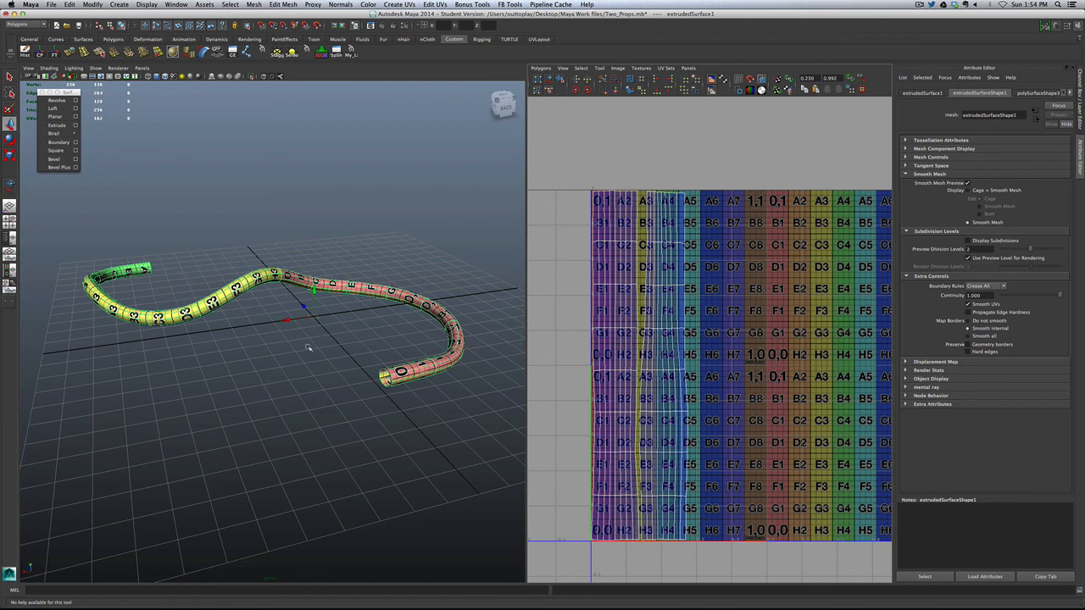
key(w)
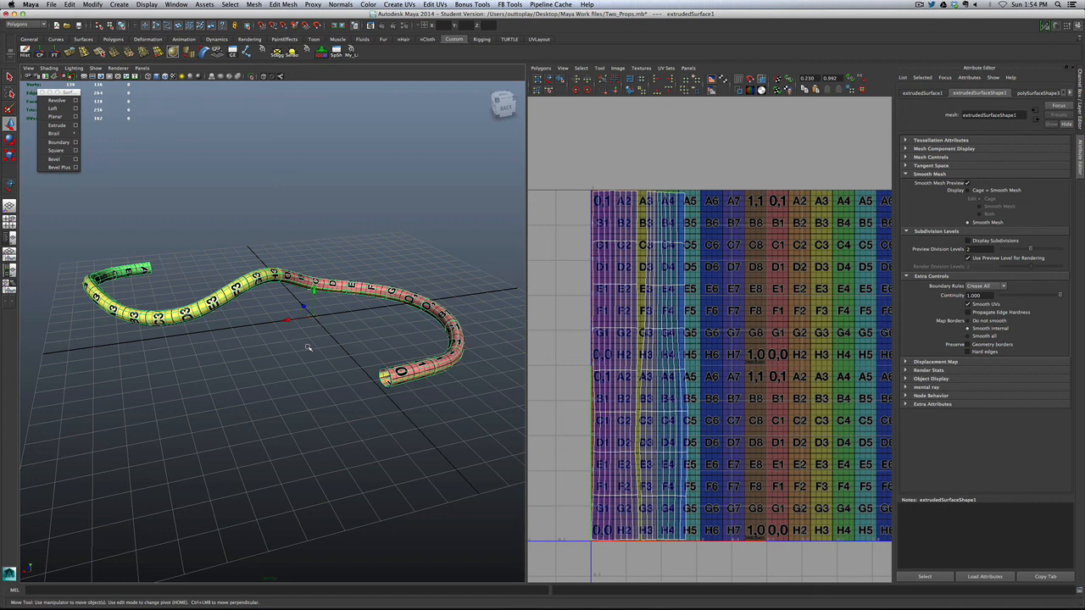
scroll(292, 397, down, 3)
scroll(291, 380, up, 1)
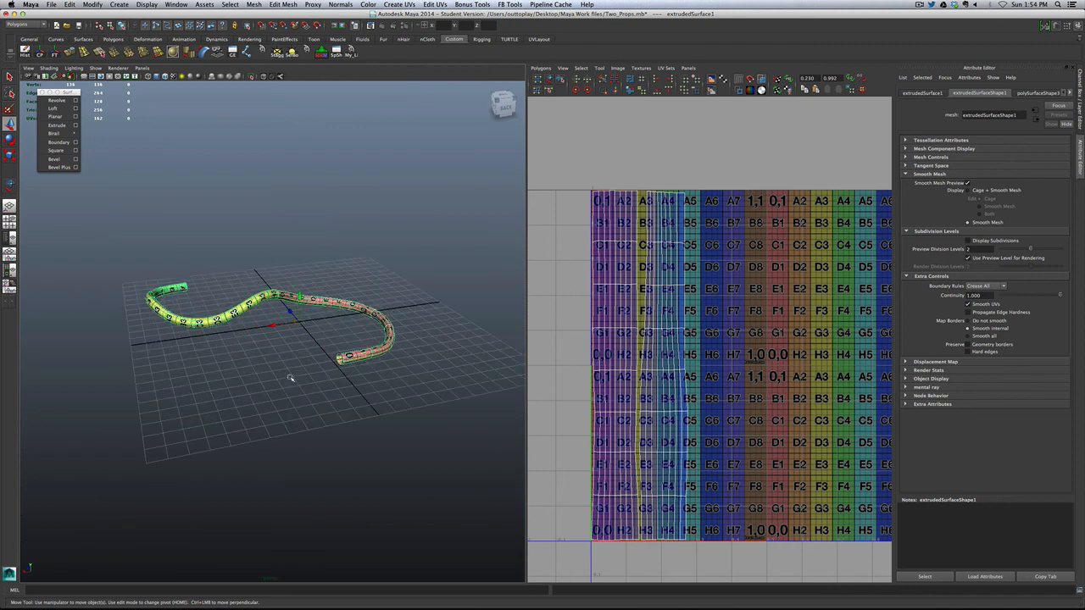
scroll(275, 353, up, 1)
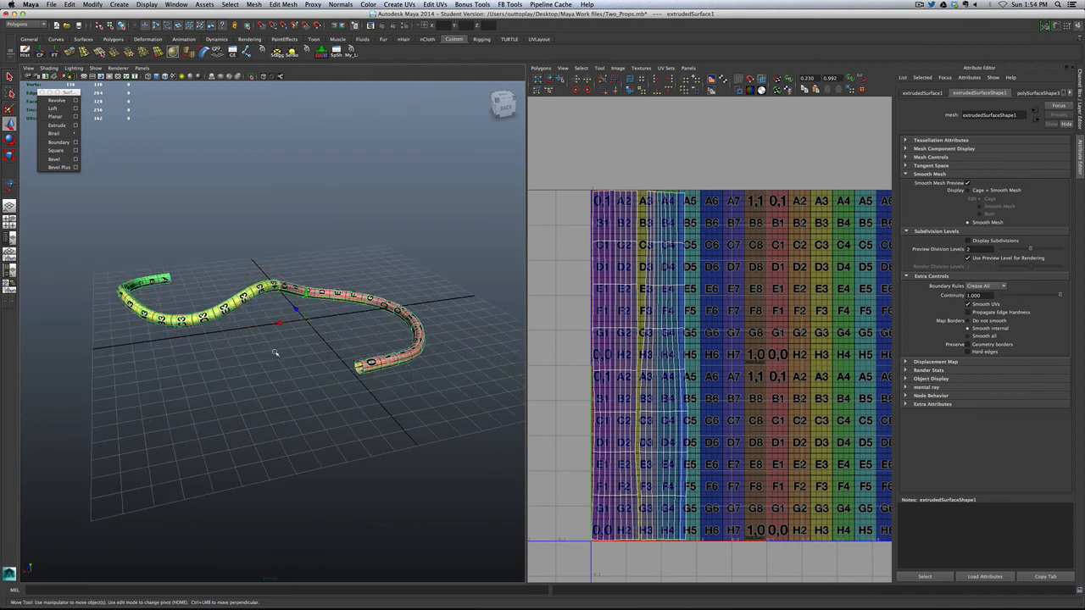
scroll(276, 354, up, 1)
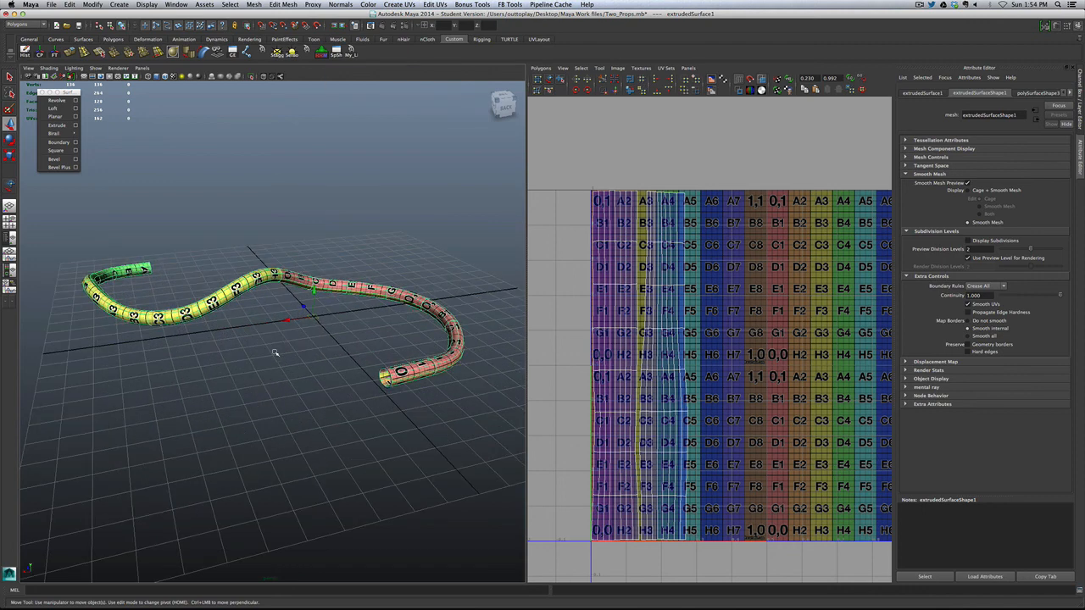
click(919, 4)
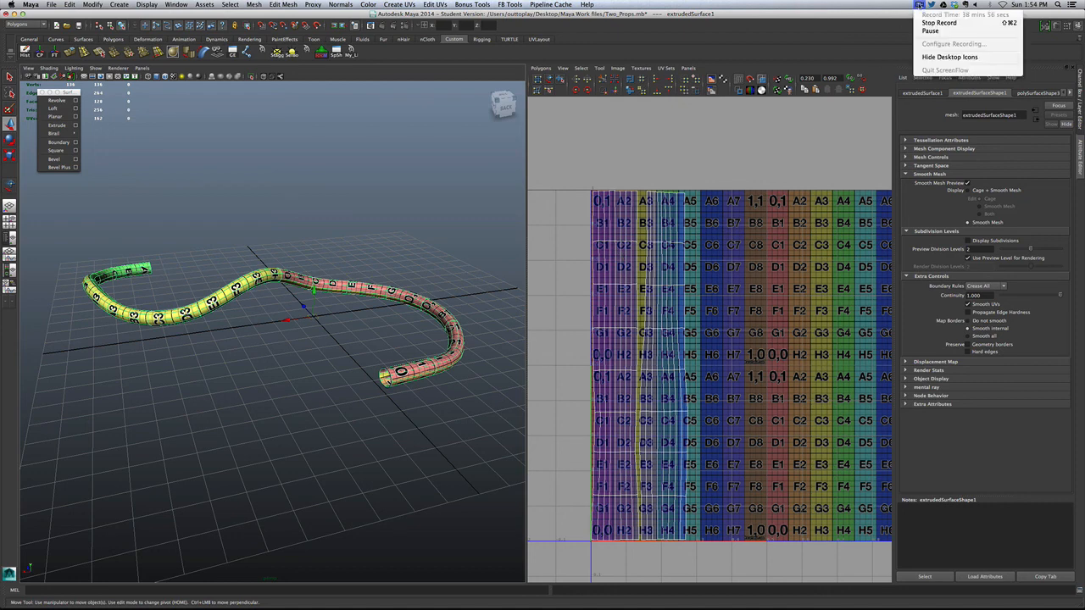